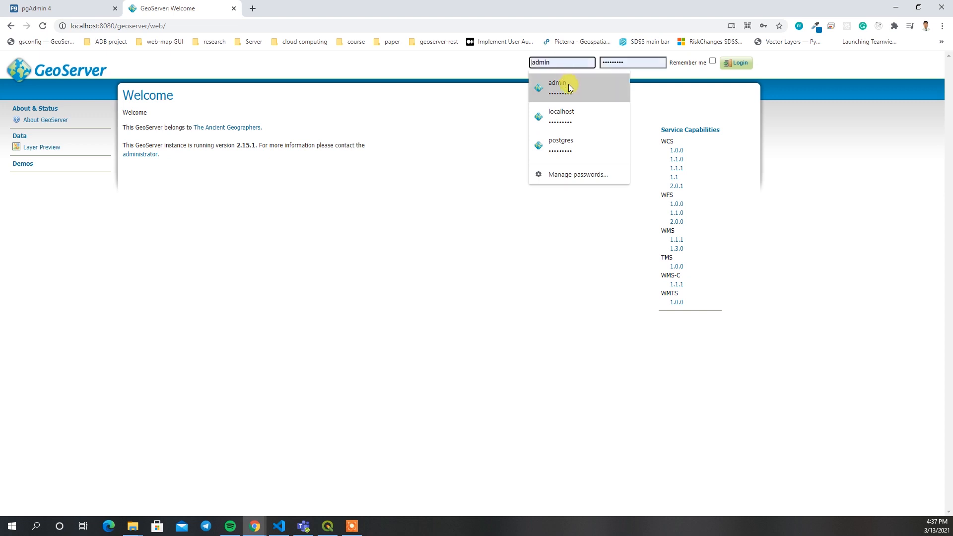
Step: Log in to GeoServer as admin using the saved account password
click(568, 84)
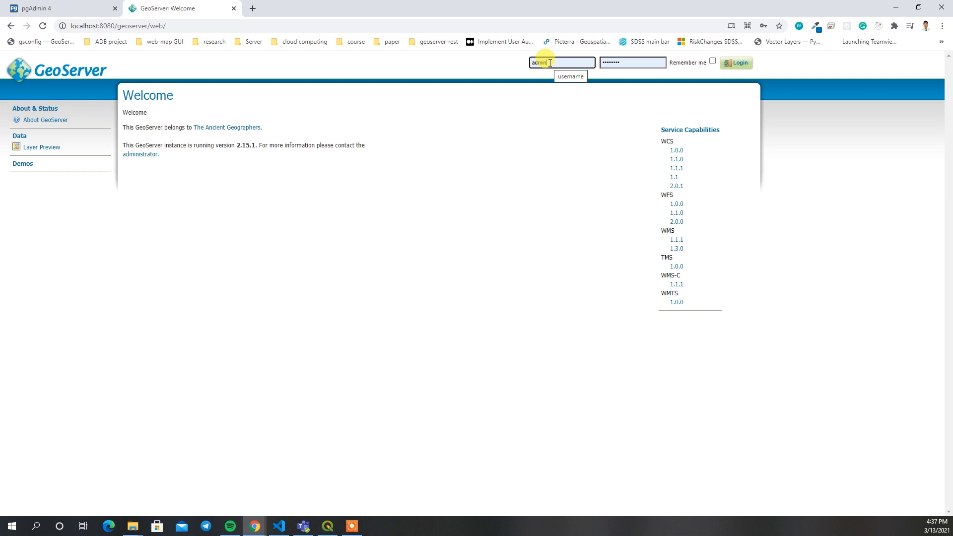
click(548, 62)
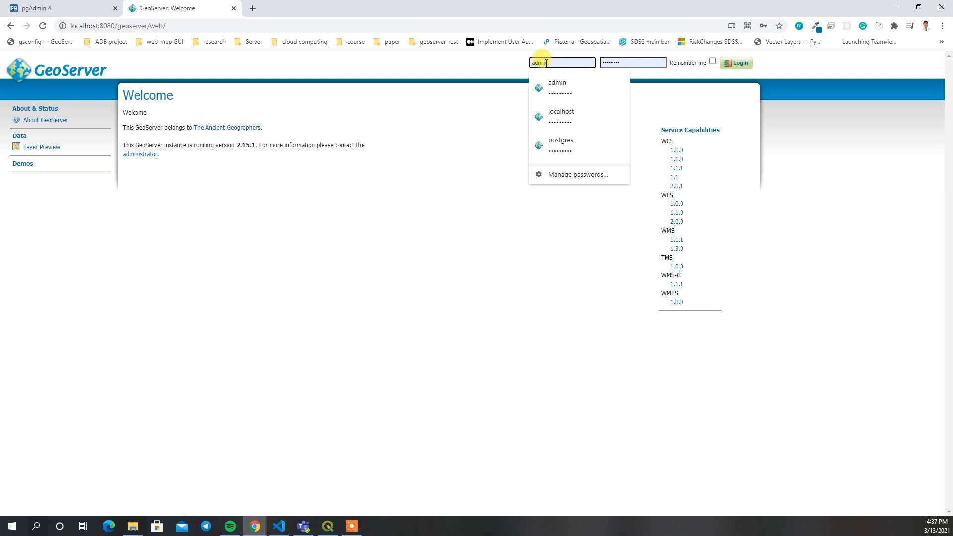
click(418, 69)
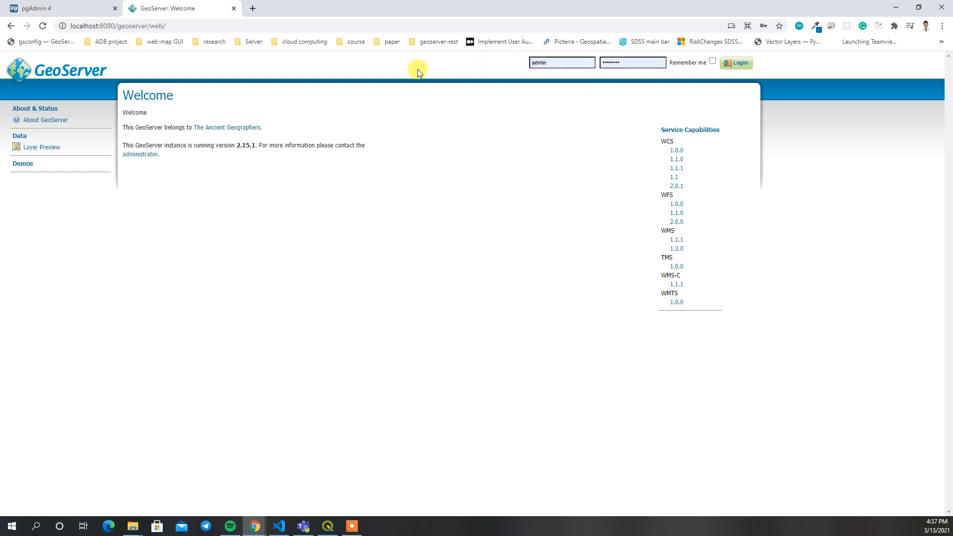
click(549, 61)
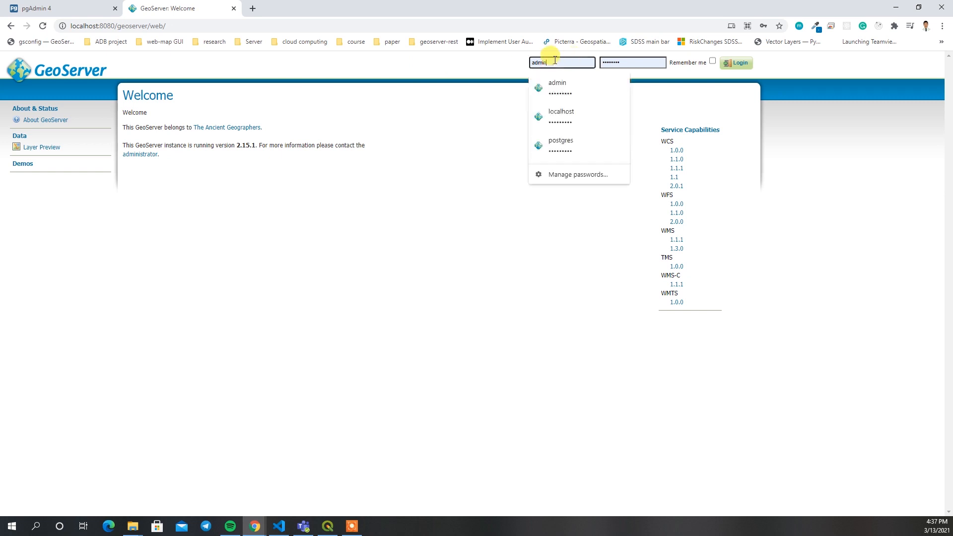
click(632, 60)
click(737, 64)
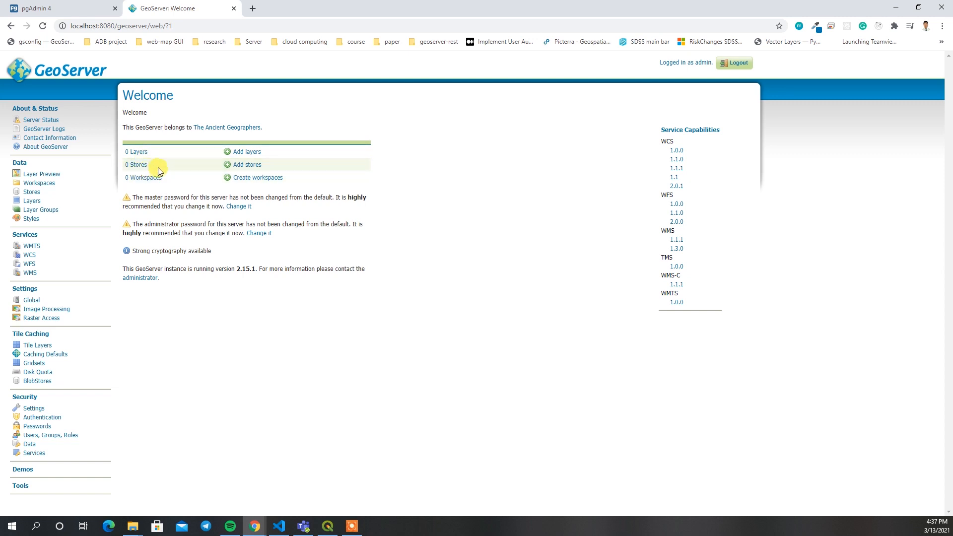
Step: Open the form for a new workspace and arrange the browser window beside the data_dir folder window
click(48, 184)
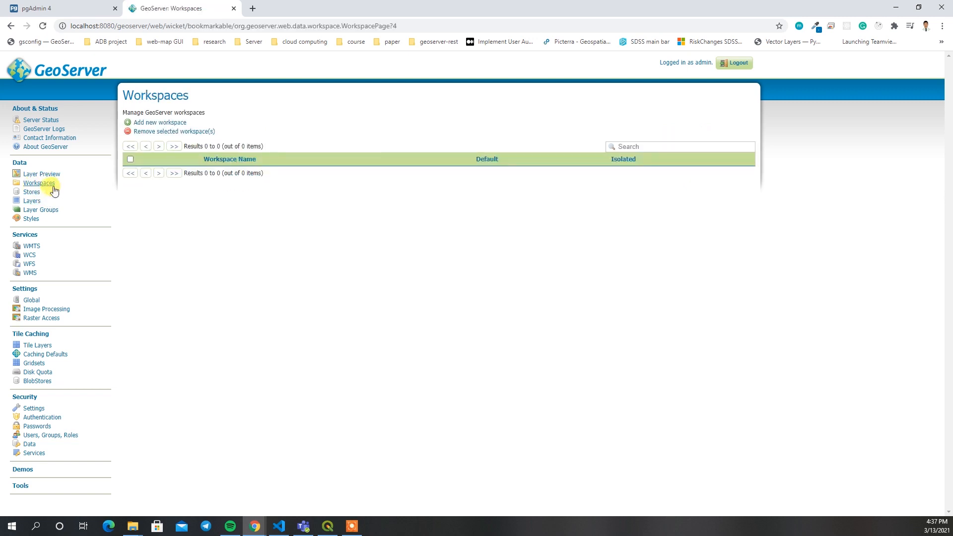
click(169, 124)
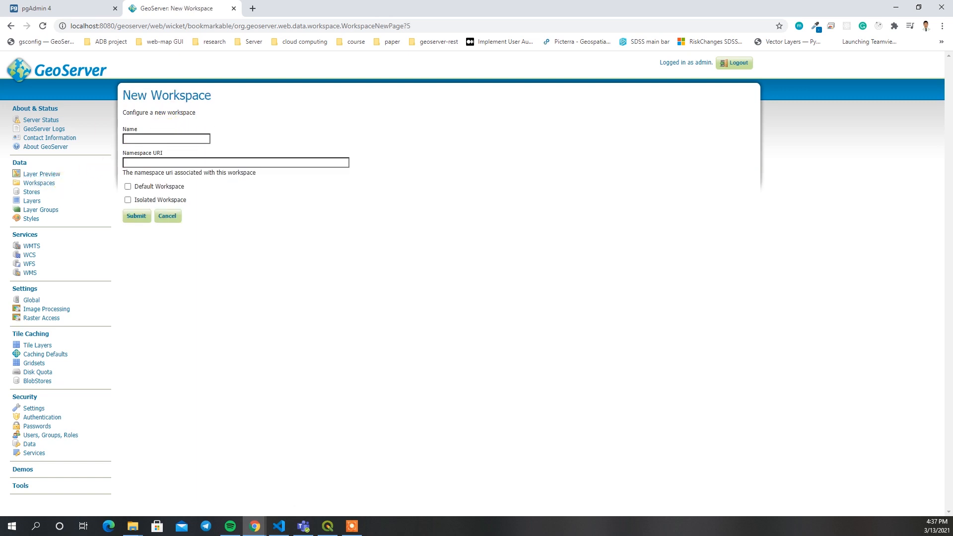
drag(0, 75, 594, 77)
drag(498, 11, 265, 77)
drag(568, 93, 844, 78)
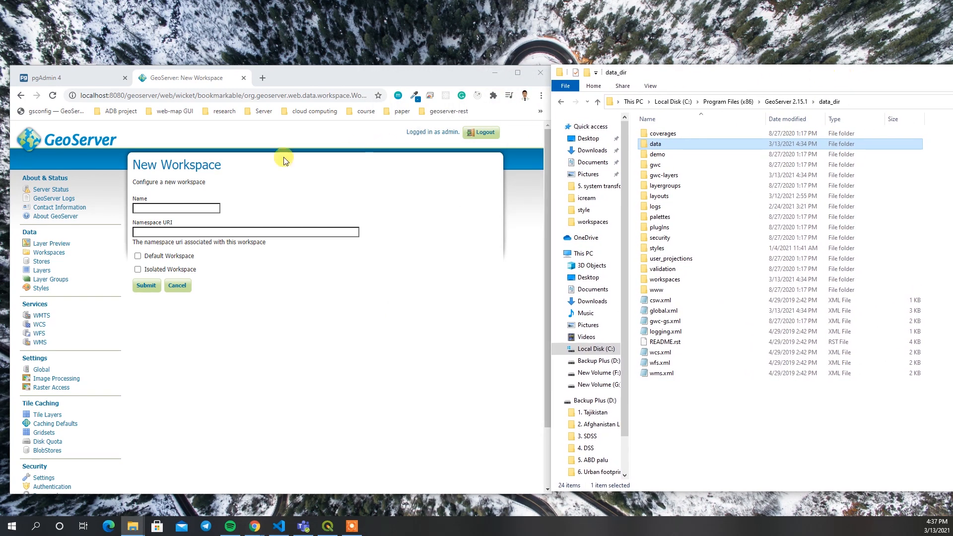
Step: Enter demo as the new workspace's name and namespace URI, and make it the default workspace
click(183, 208)
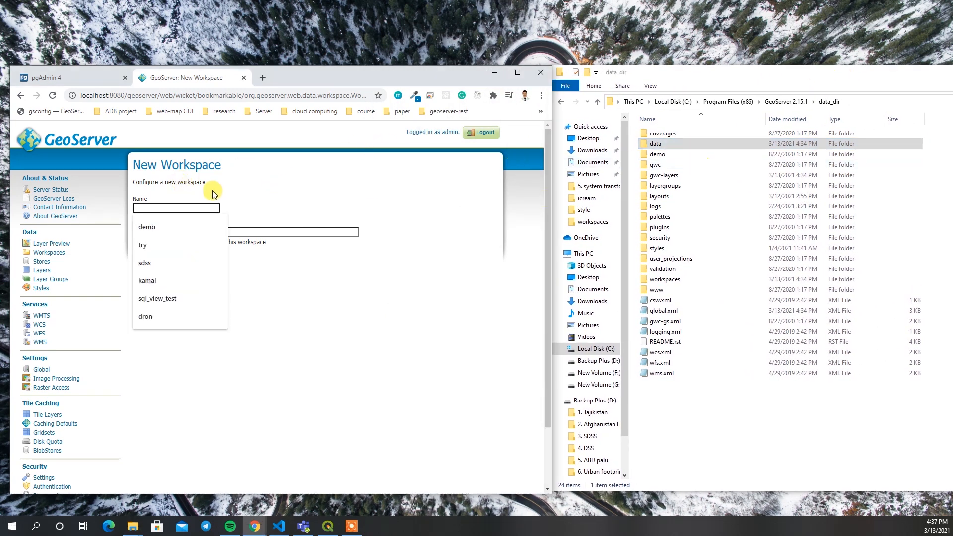
text(demo)
key(Tab)
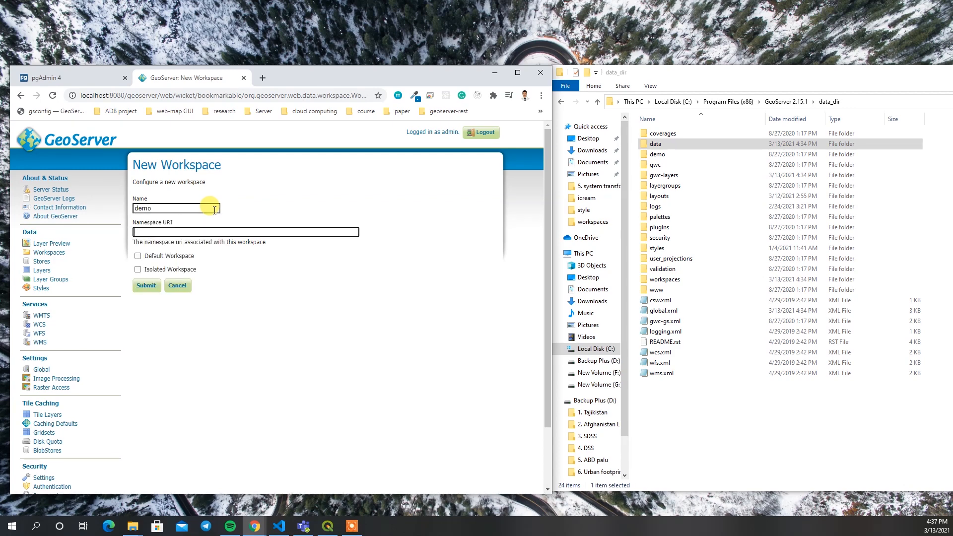
text(demo)
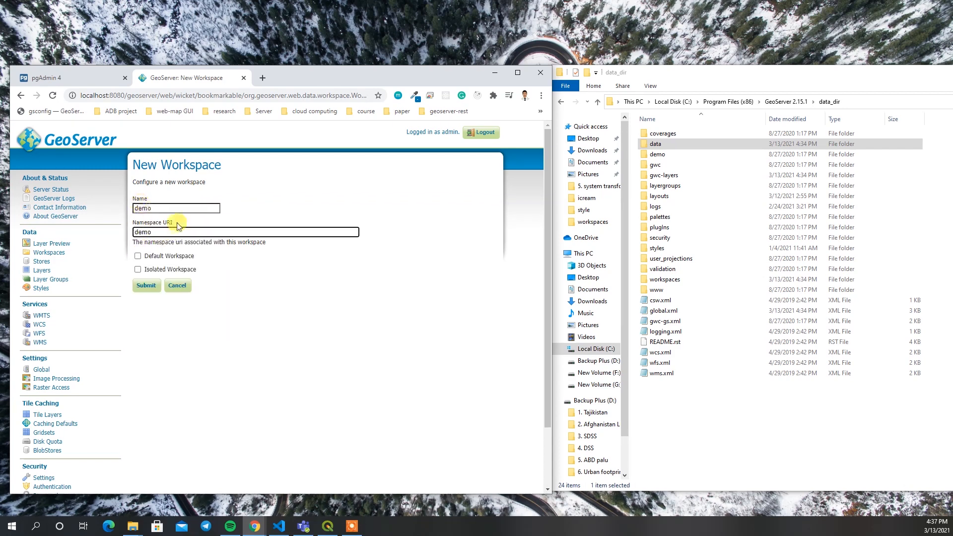
click(138, 256)
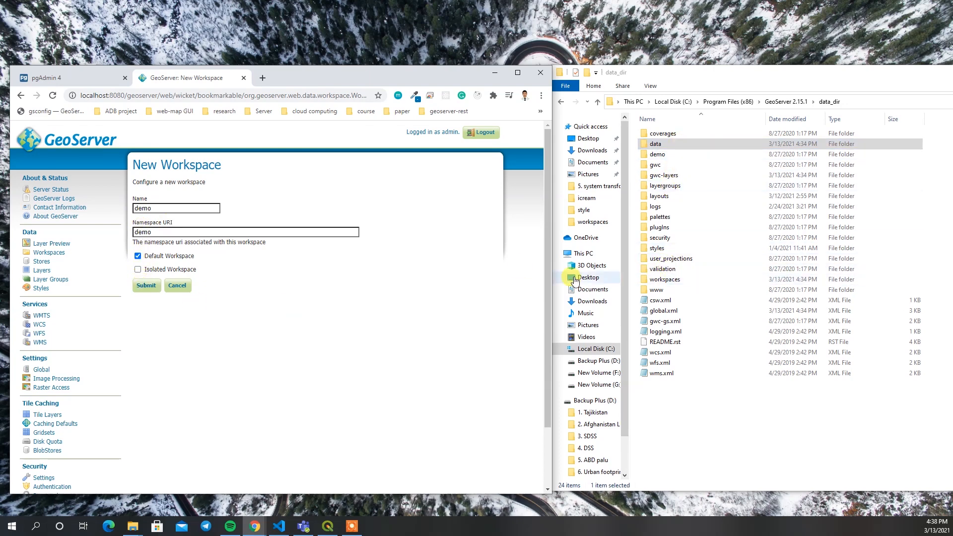
Step: Show the contents of the workspaces folder in data_dir and submit the new demo workspace
double_click(718, 280)
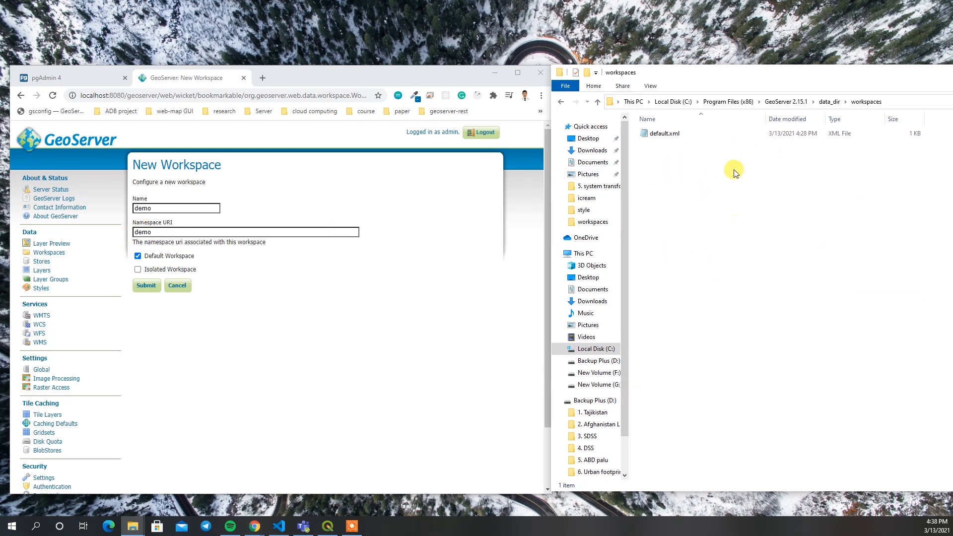
click(830, 101)
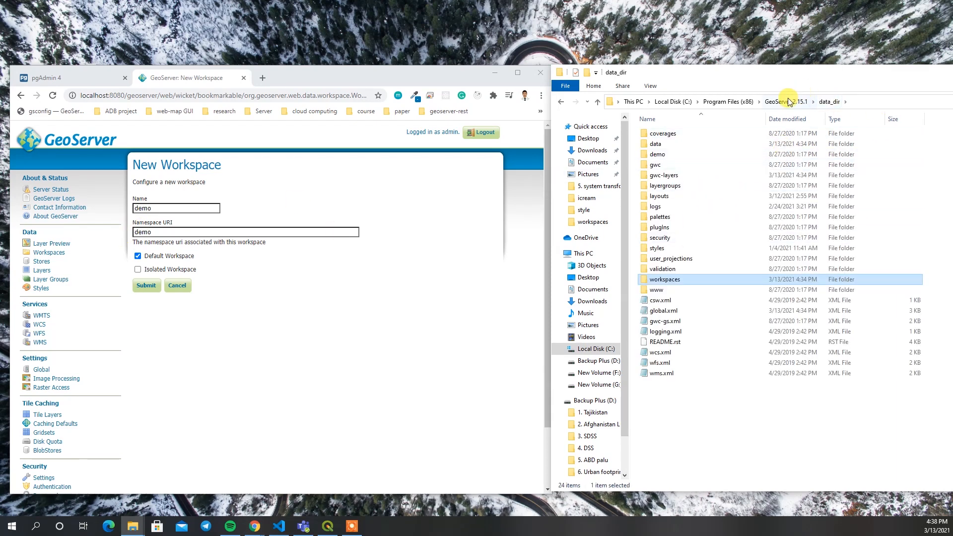
double_click(669, 280)
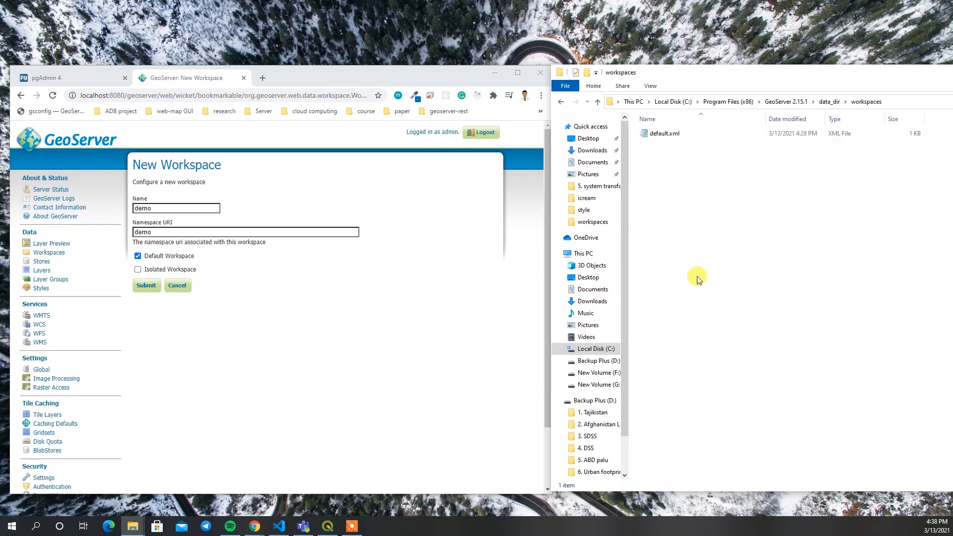
click(145, 286)
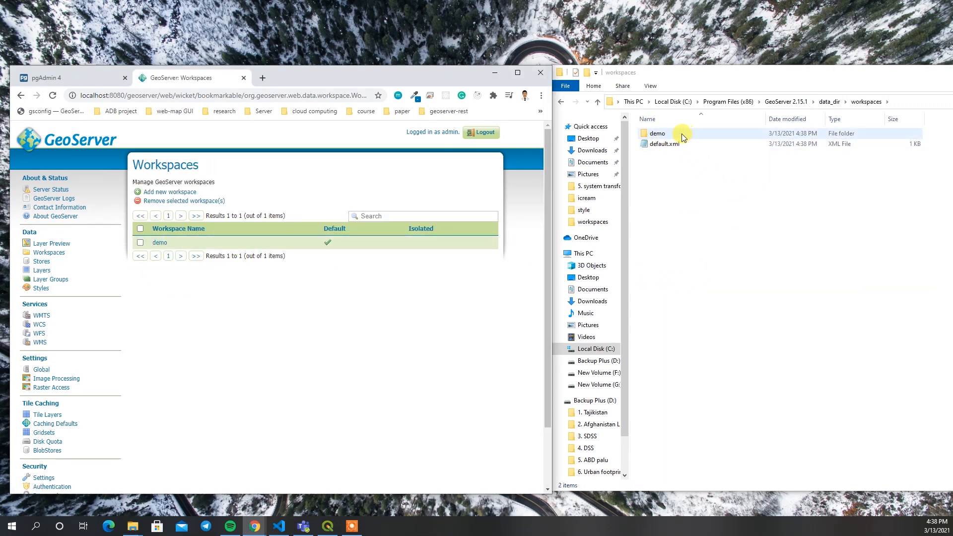
Step: Examine the name in workspace.xml and the URI in namespace.xml inside the demo folder, then return to the workspaces folder
double_click(682, 135)
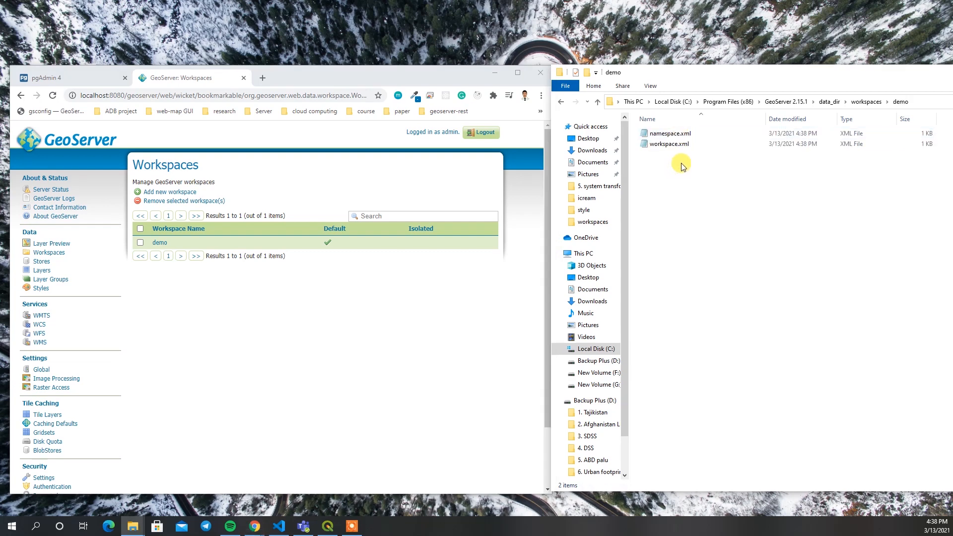
double_click(668, 145)
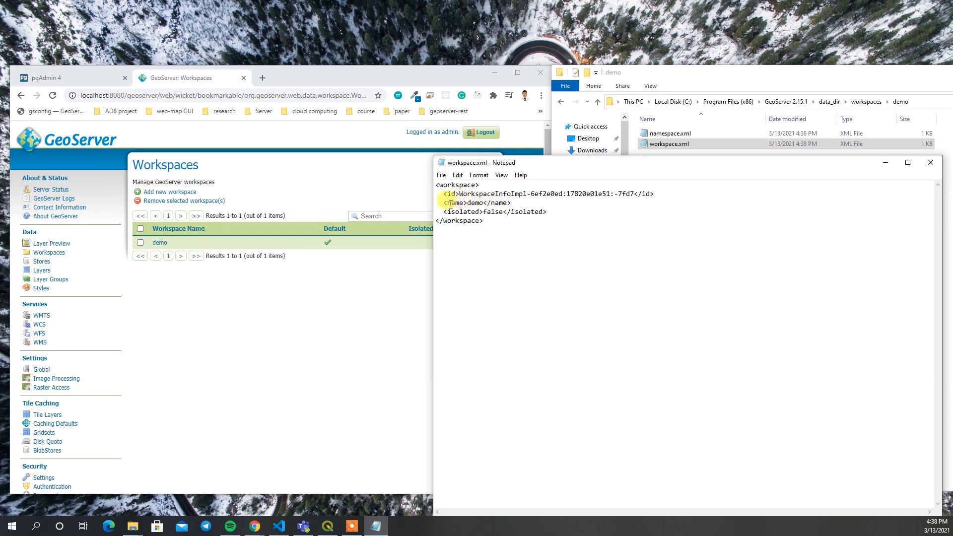
drag(455, 204, 511, 204)
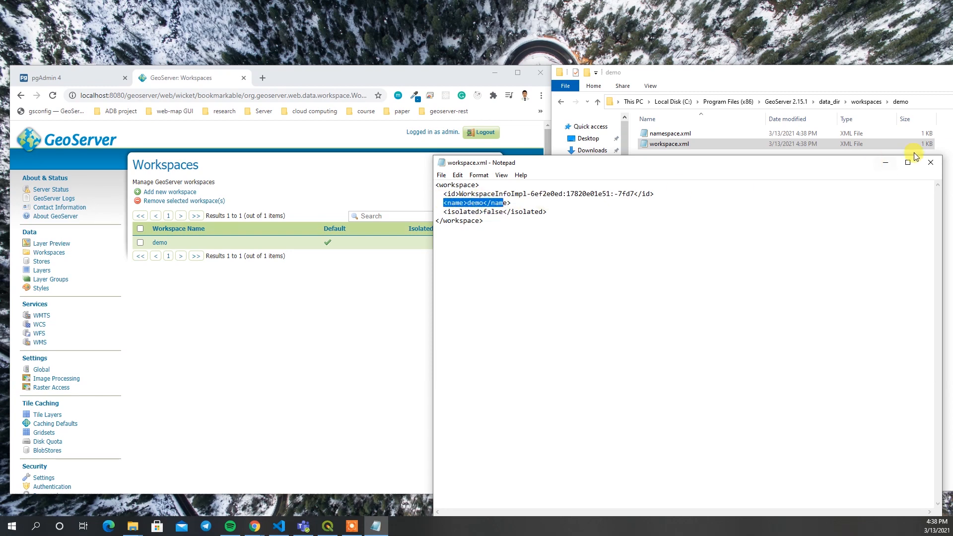
click(931, 162)
double_click(694, 135)
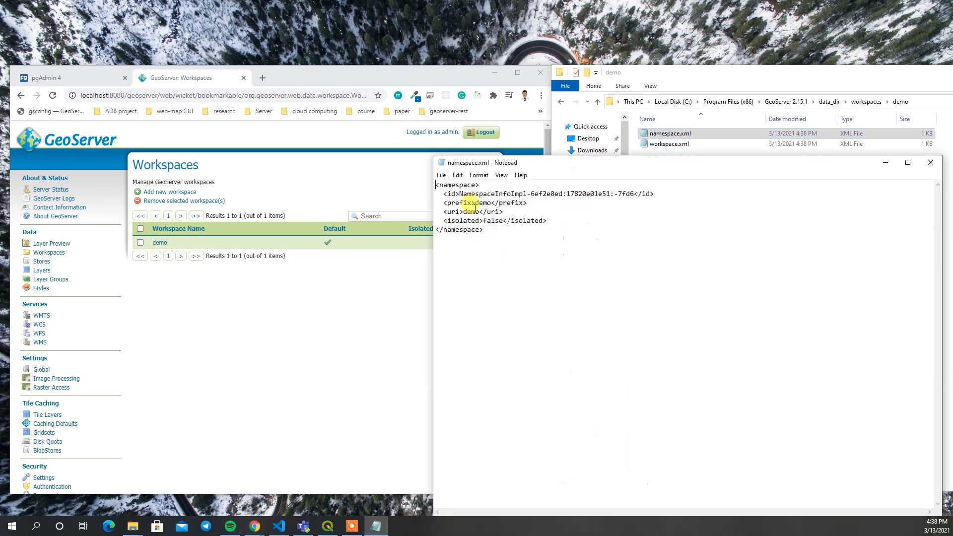
drag(445, 212, 503, 212)
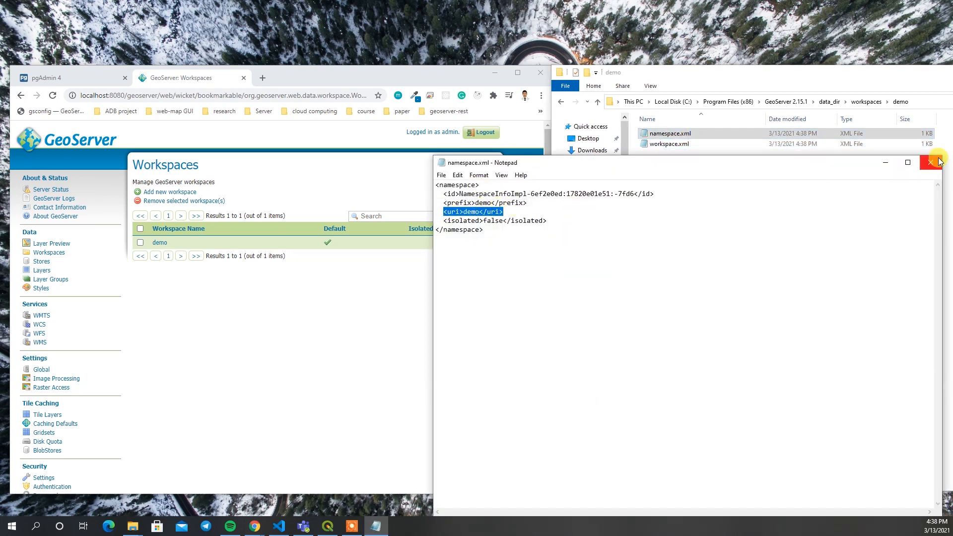
click(932, 162)
click(867, 101)
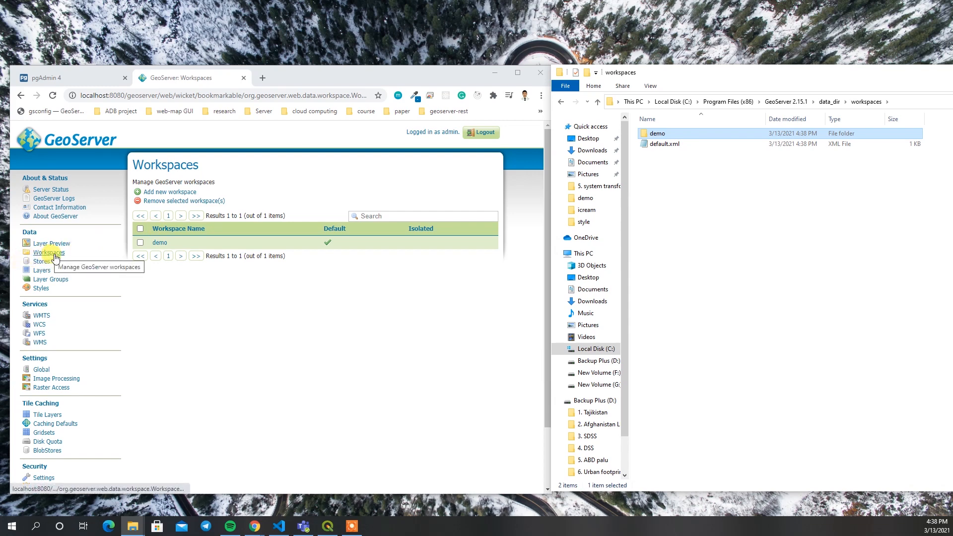
Step: Start a new store, review the vector, raster and other source types, and choose Directory of spatial files (shapefiles)
click(42, 263)
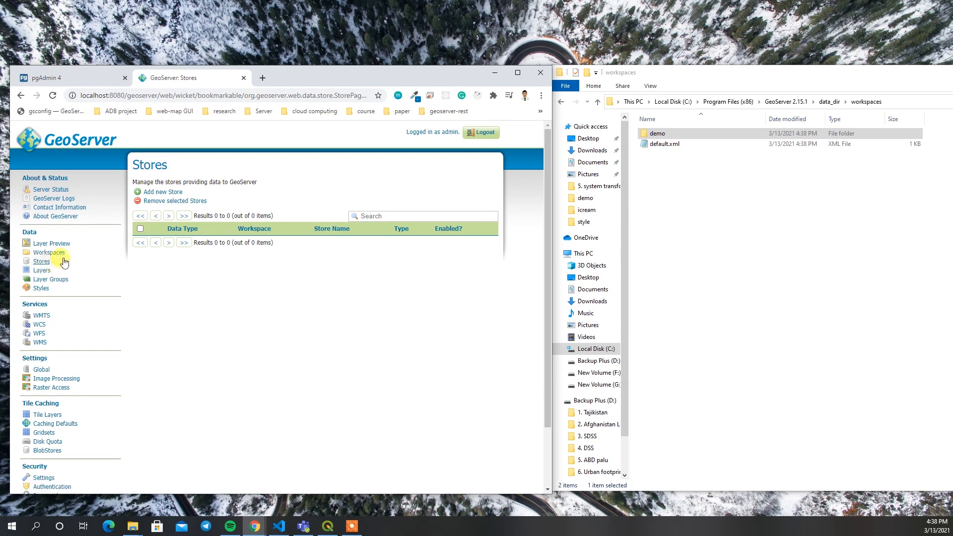
click(174, 194)
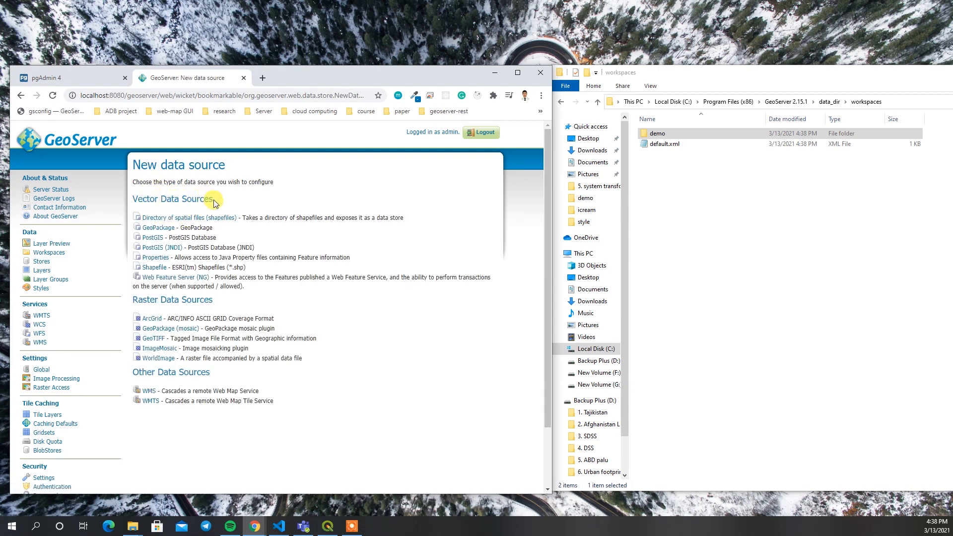
drag(206, 200, 133, 199)
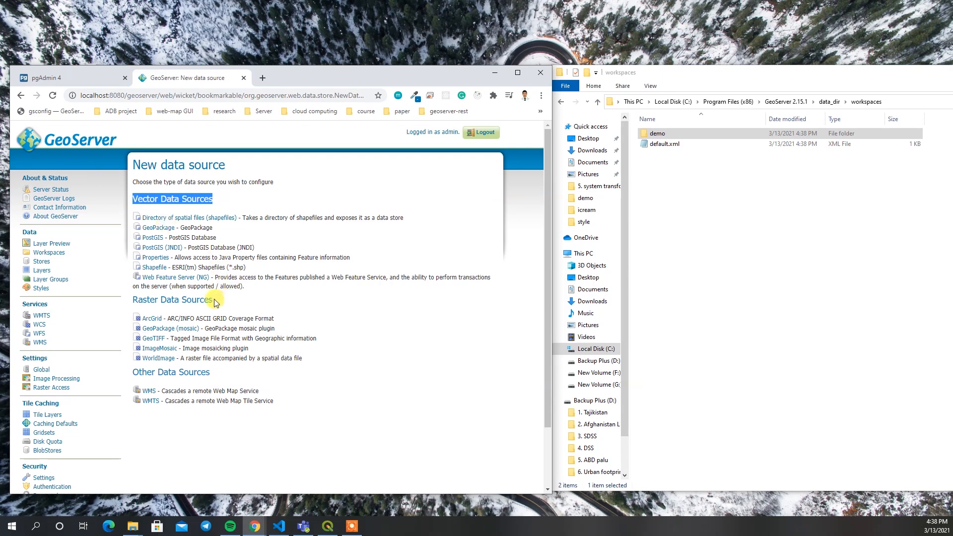
drag(215, 300, 132, 304)
click(213, 381)
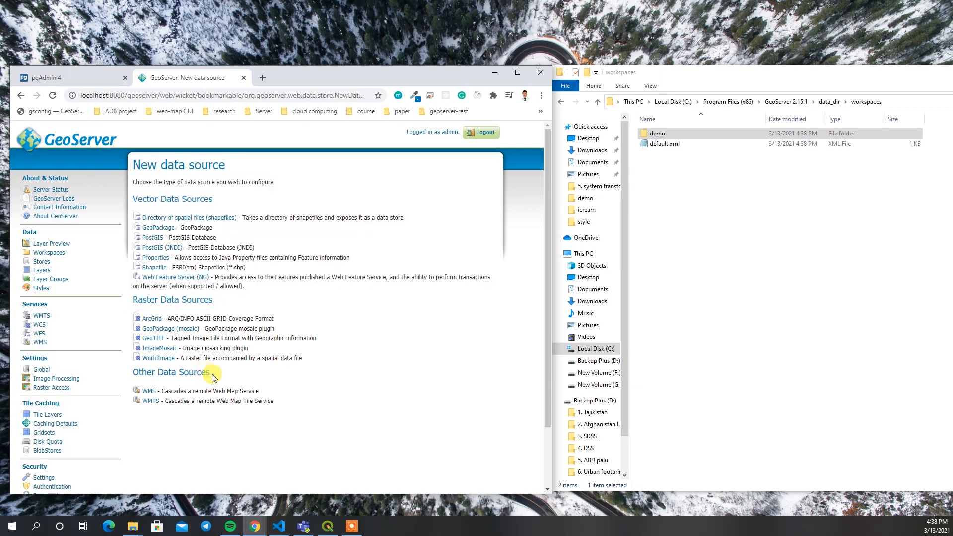
drag(213, 375, 132, 372)
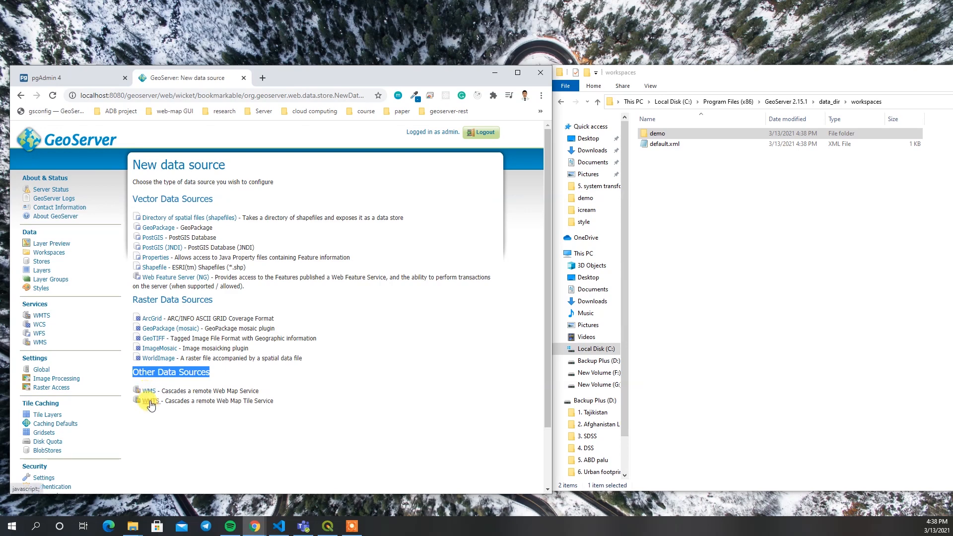
click(322, 256)
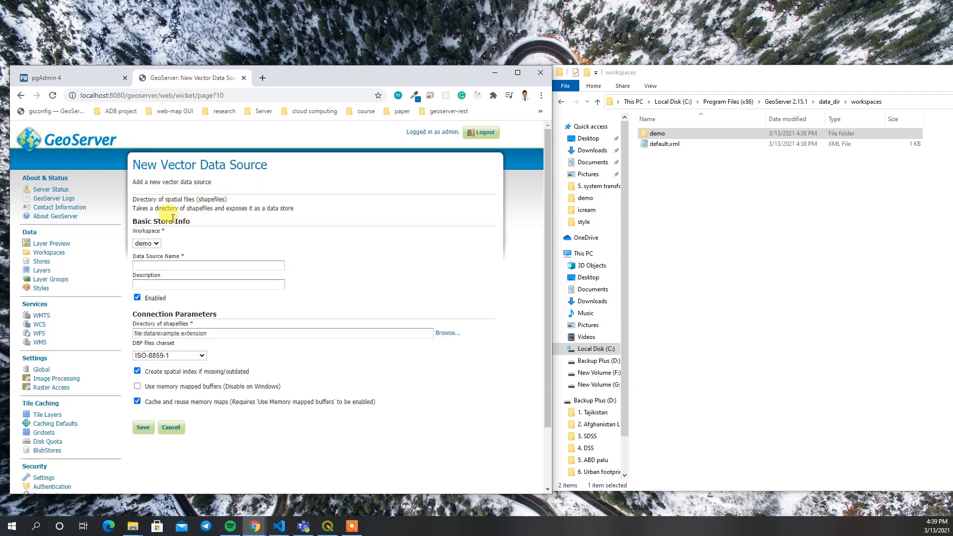
Step: Enter dir_shp as both the data source name and the description of the new vector store
click(184, 265)
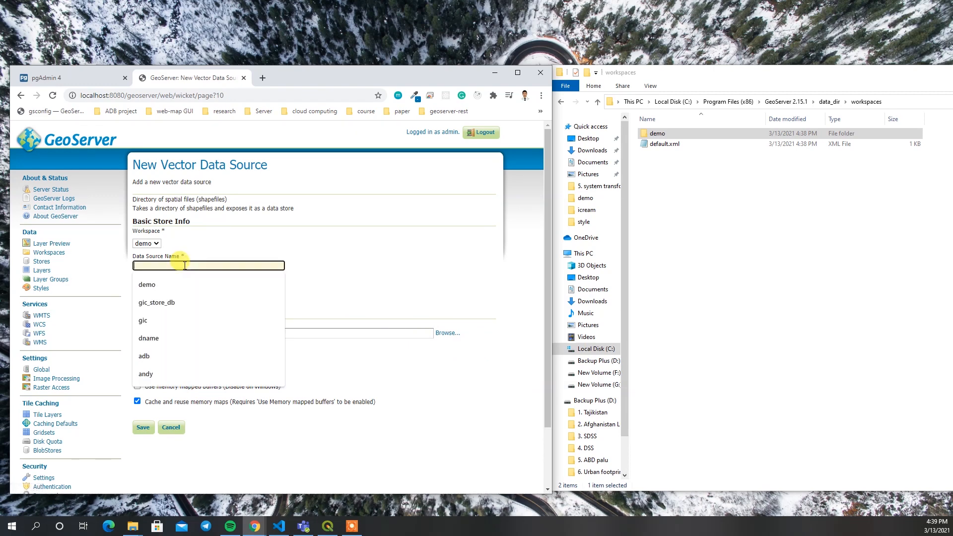
text(dir_shp)
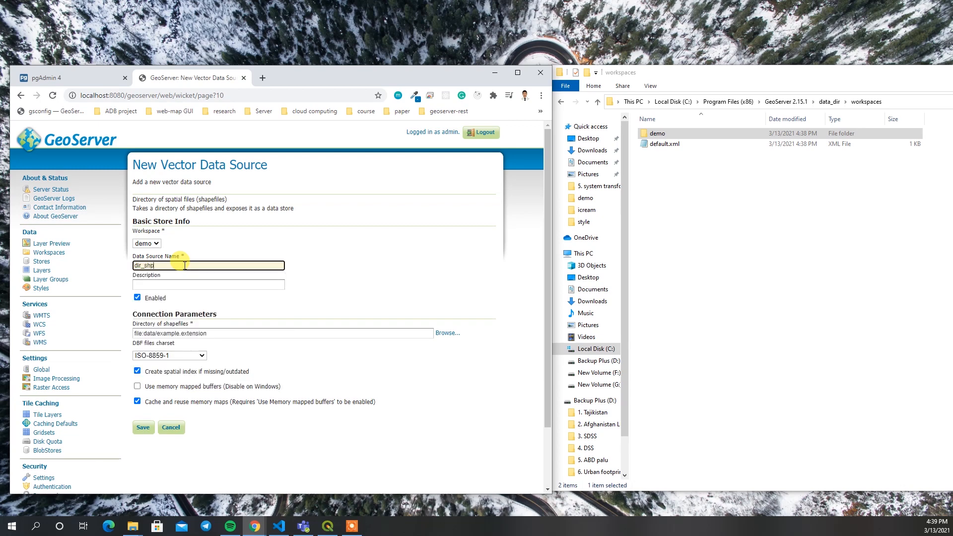
key(Tab)
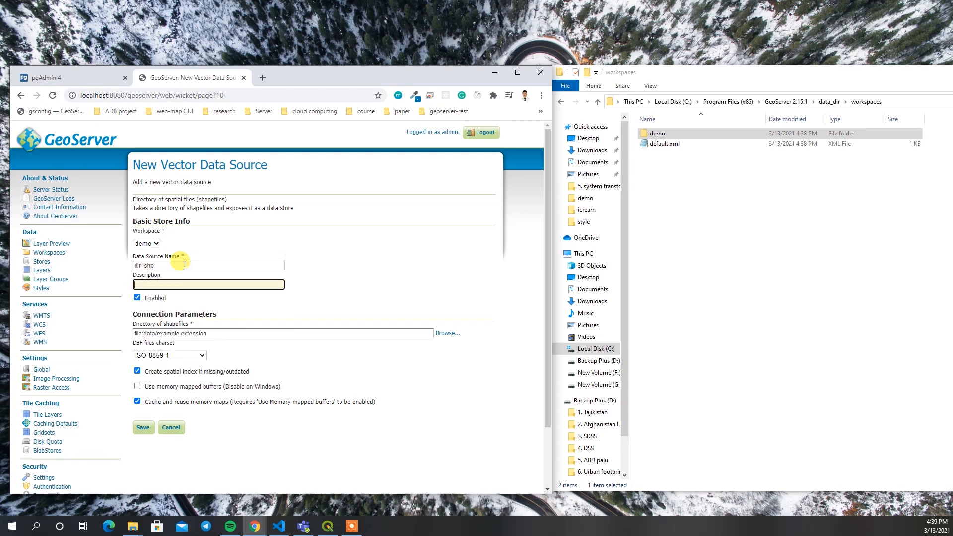
text(dir_shp)
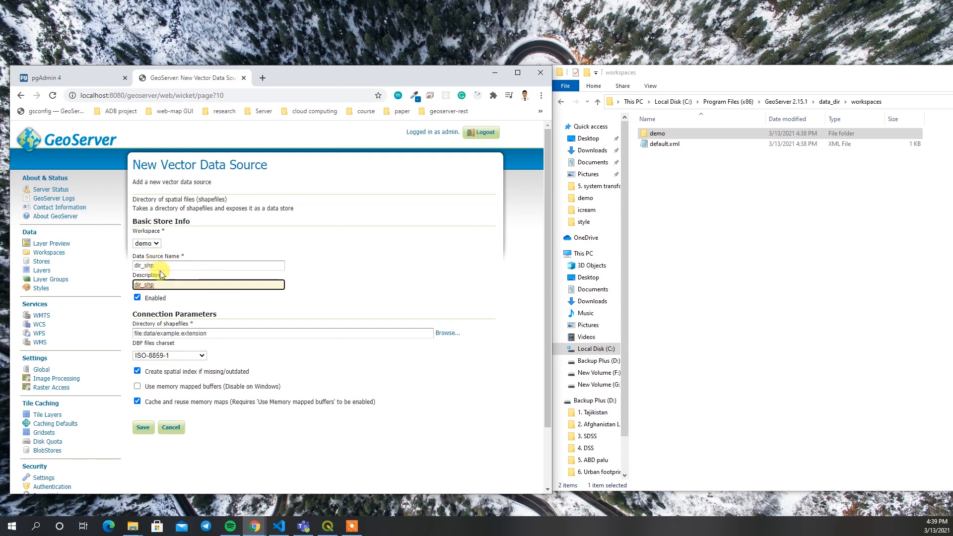
click(333, 279)
Step: Browse for the directory of shapefiles and review the available root locations, from the data directory to the local drives
click(448, 333)
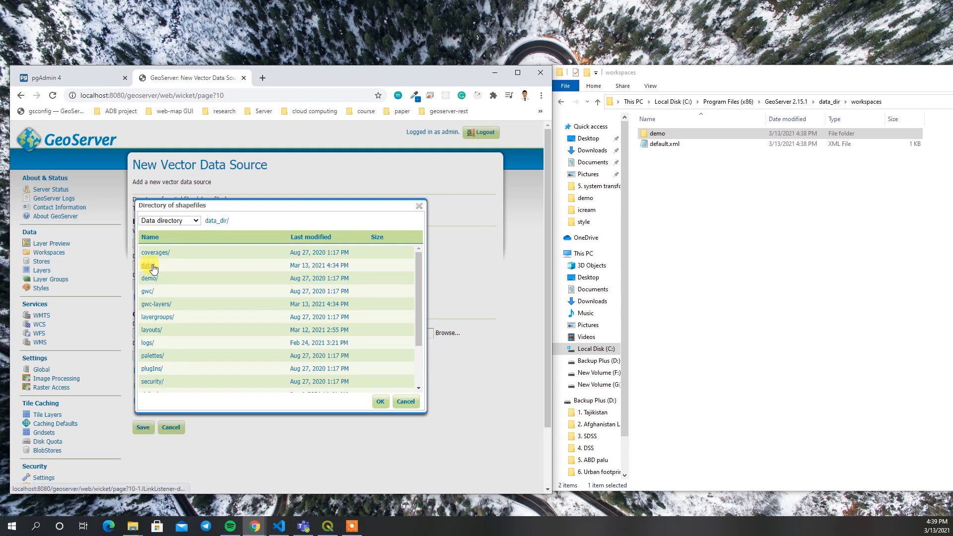
click(187, 221)
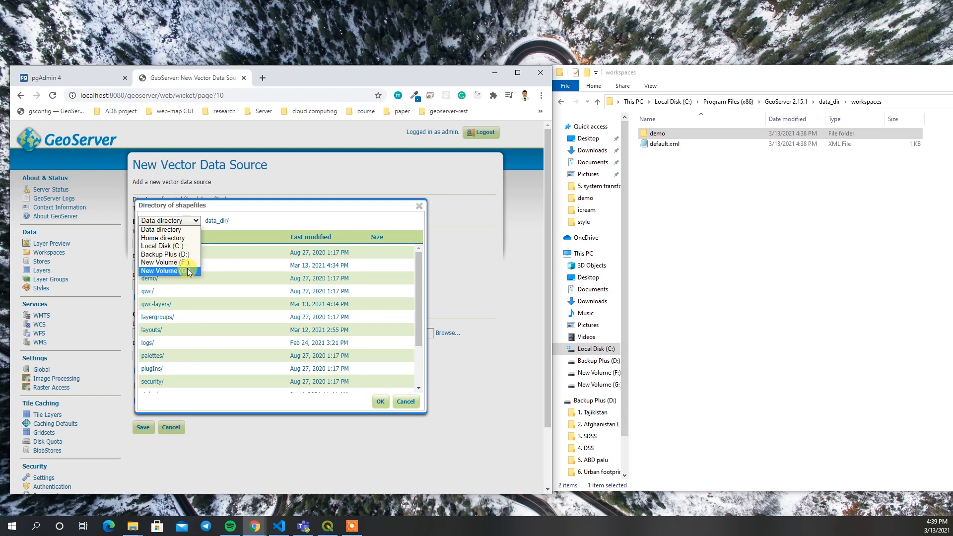
click(285, 210)
click(187, 220)
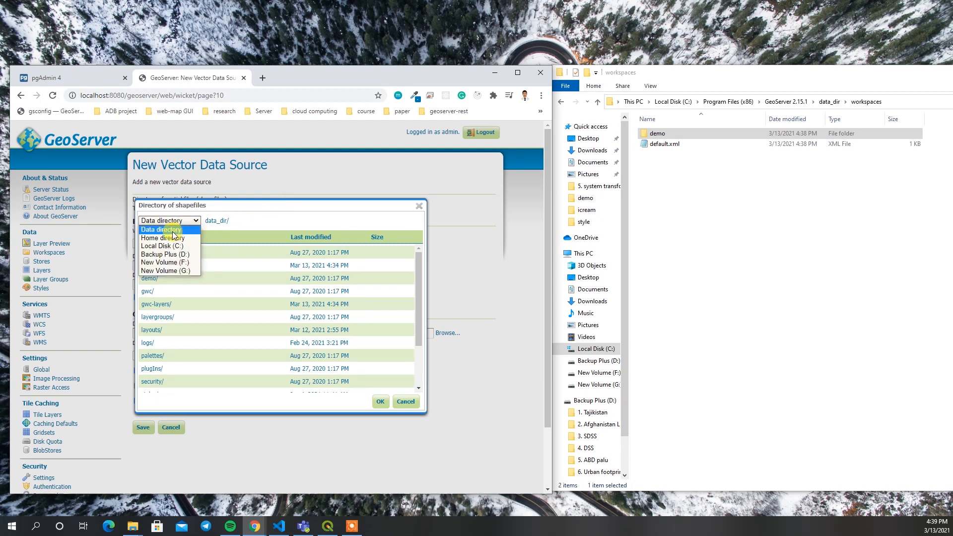
click(273, 210)
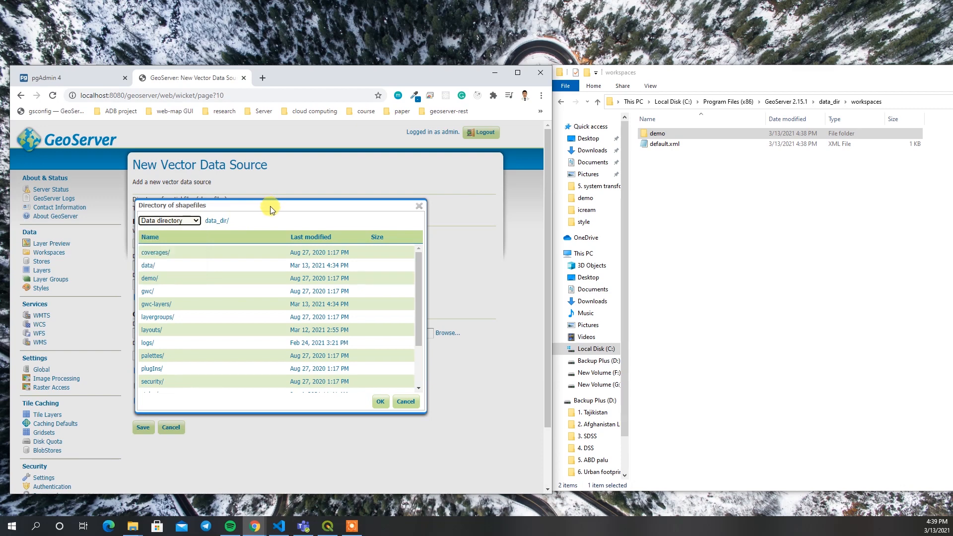
click(183, 224)
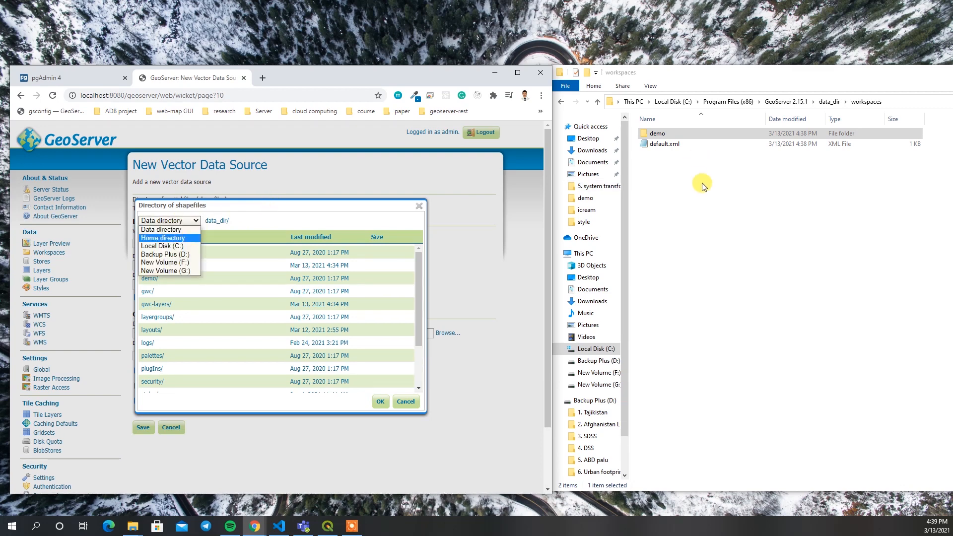
Step: Move the demo folder into the data folder inside data_dir in File Explorer, granting administrator permission
click(673, 174)
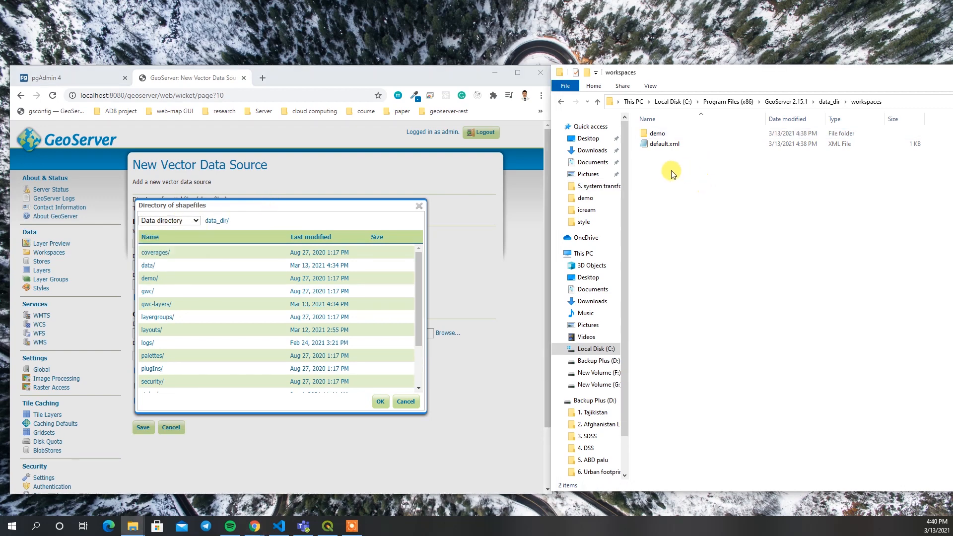
click(834, 102)
double_click(681, 144)
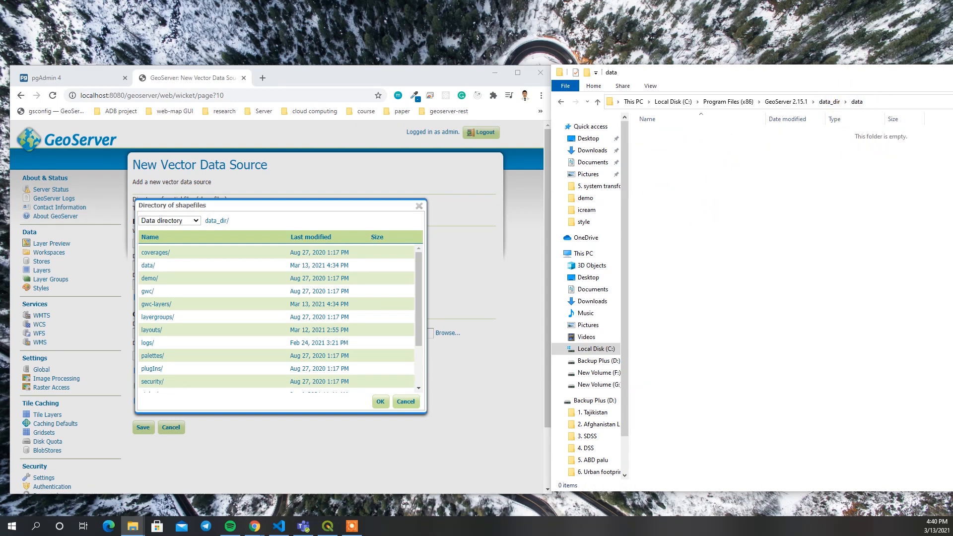
drag(1, 268, 731, 224)
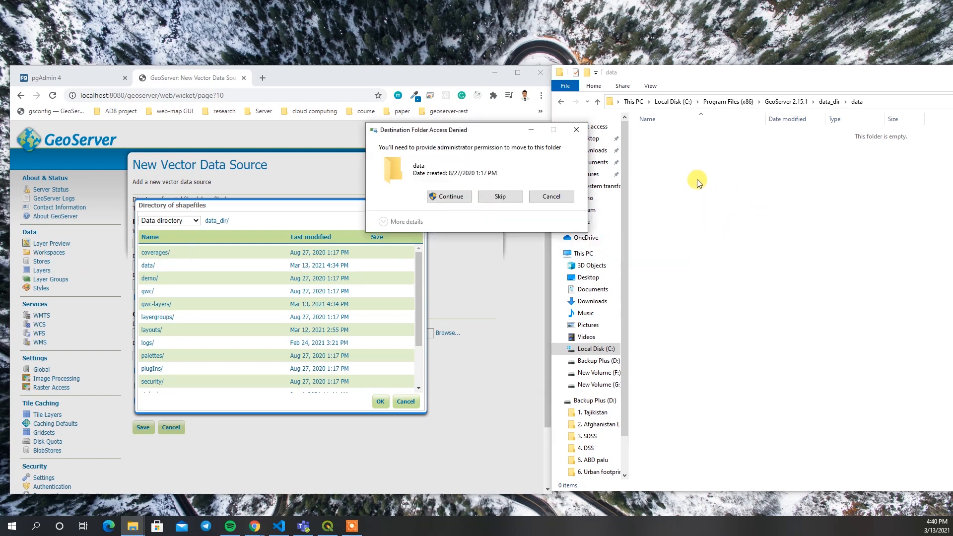
click(444, 198)
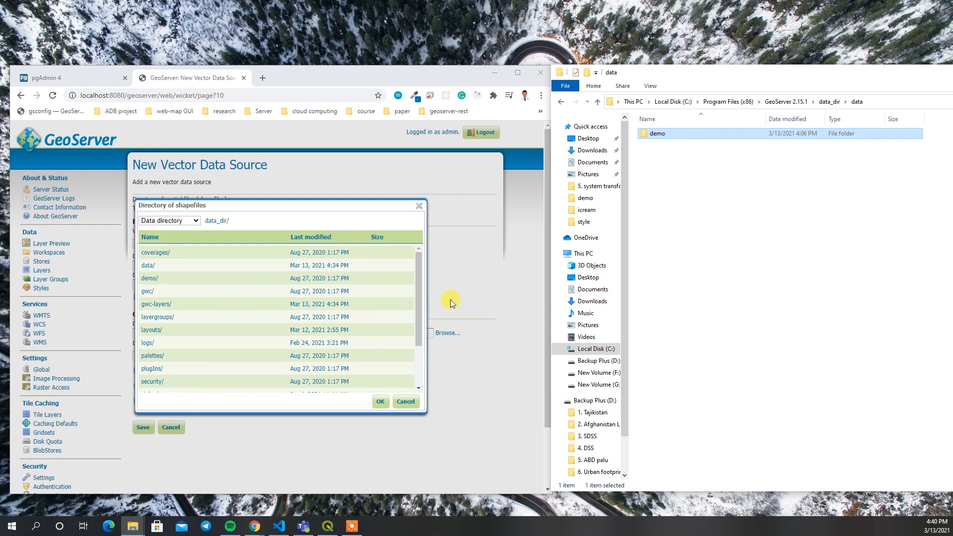
Step: Examine the shapefiles and rasters inside the moved demo folder, then return to the data folder
double_click(676, 136)
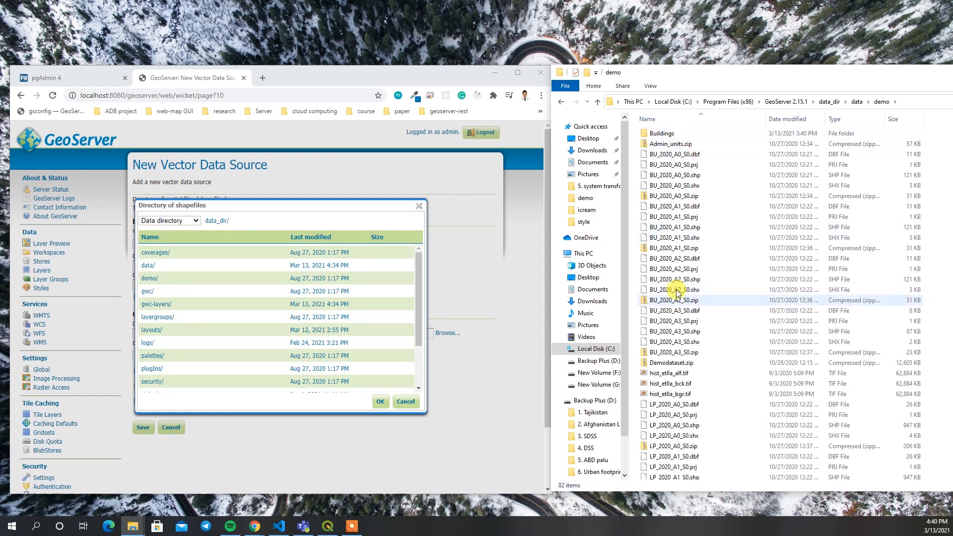
scroll(688, 372, down, 2)
scroll(695, 375, up, 2)
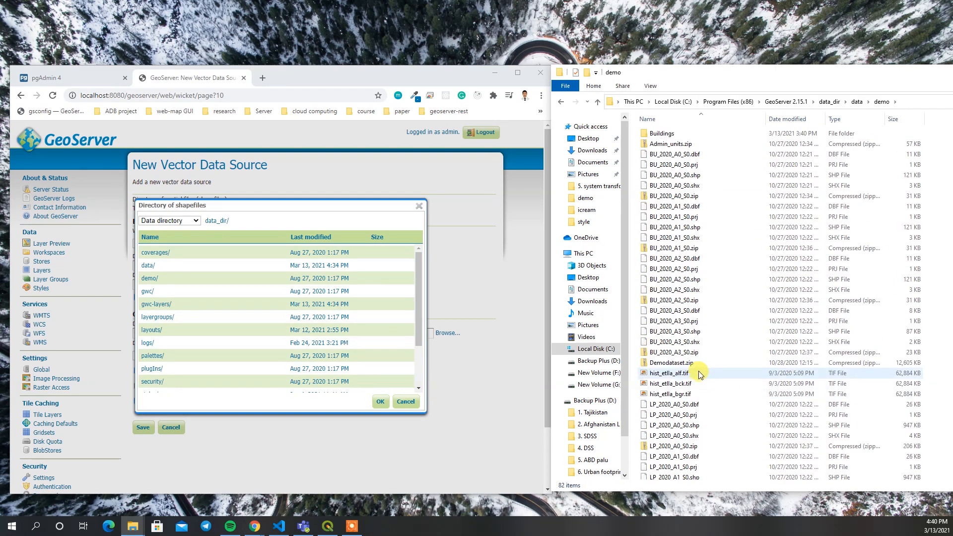
click(856, 102)
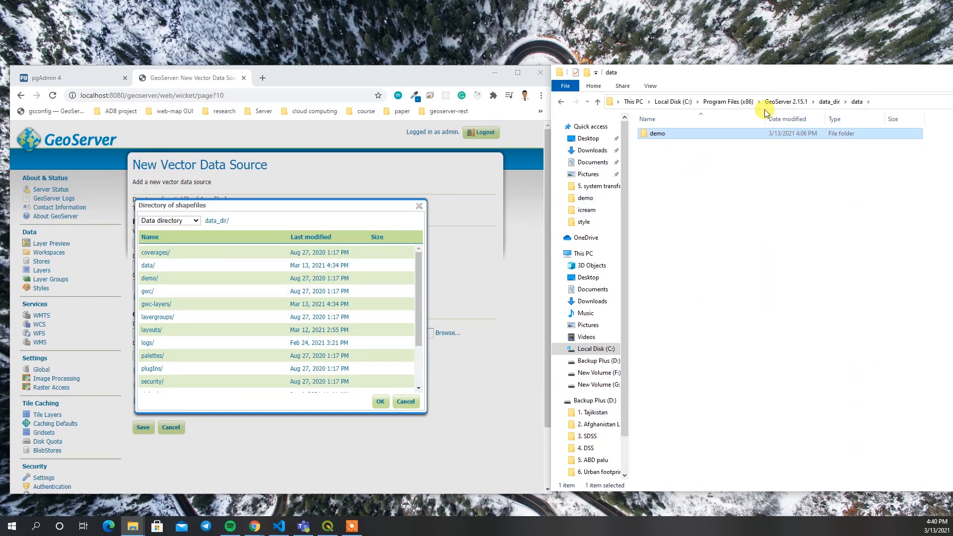
Step: Choose data_dir/data/demo as the store's directory of shapefiles and save the new vector data source
click(150, 266)
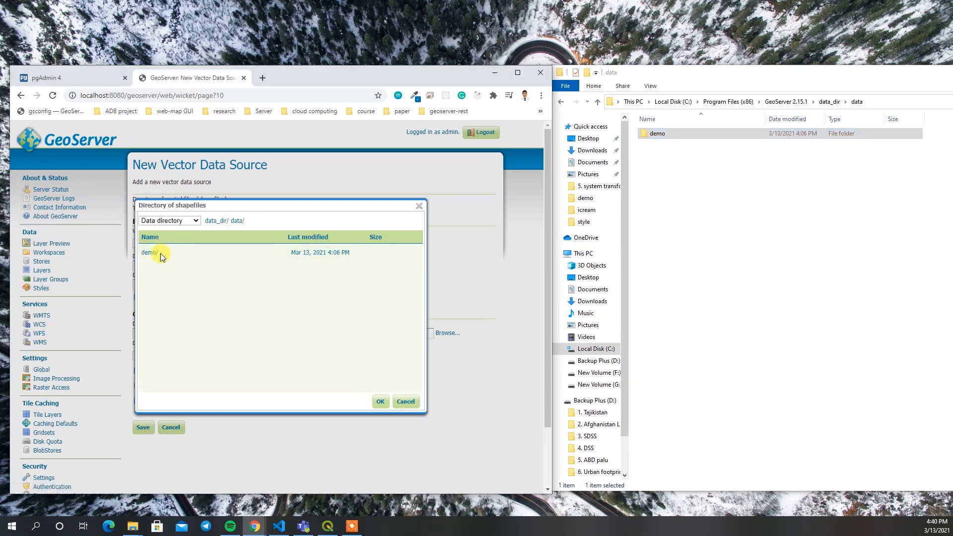
click(150, 254)
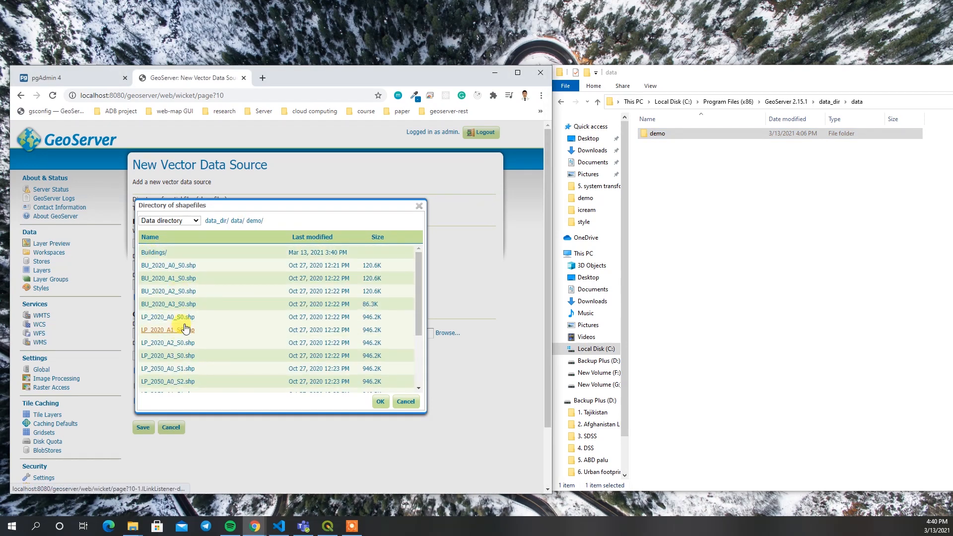
scroll(184, 329, down, 5)
scroll(187, 343, up, 5)
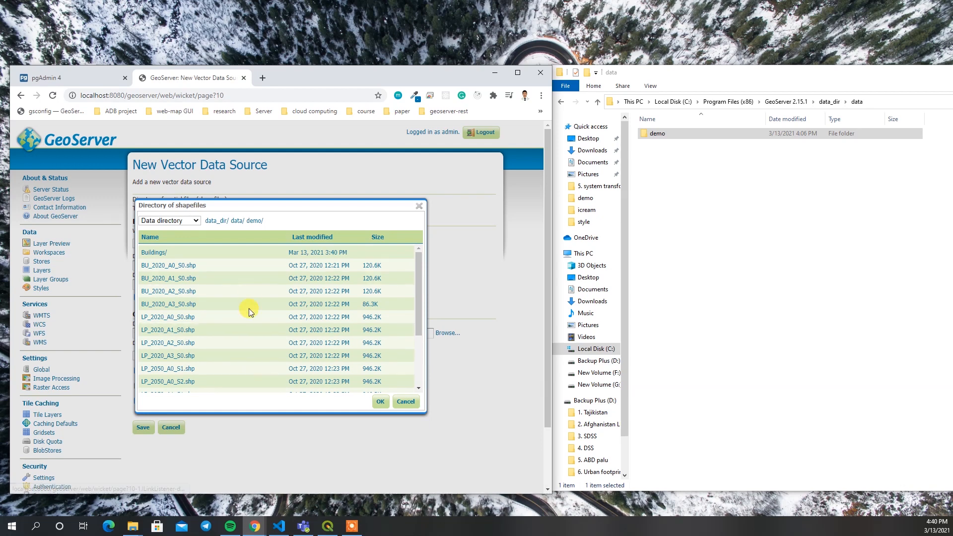
click(382, 402)
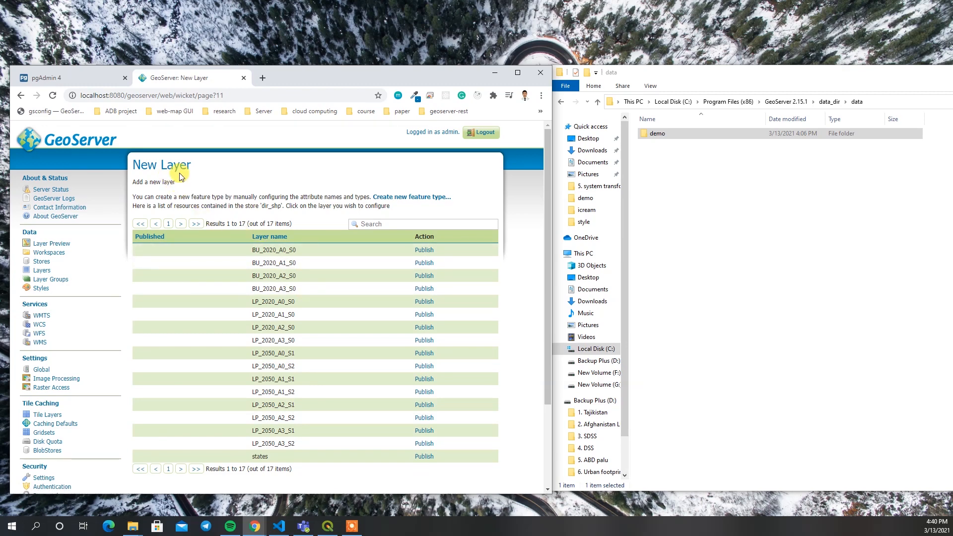
Step: Start publishing the BU_2020_A0_S0 layer from the dir_shp store and review its name and title
drag(196, 169, 132, 168)
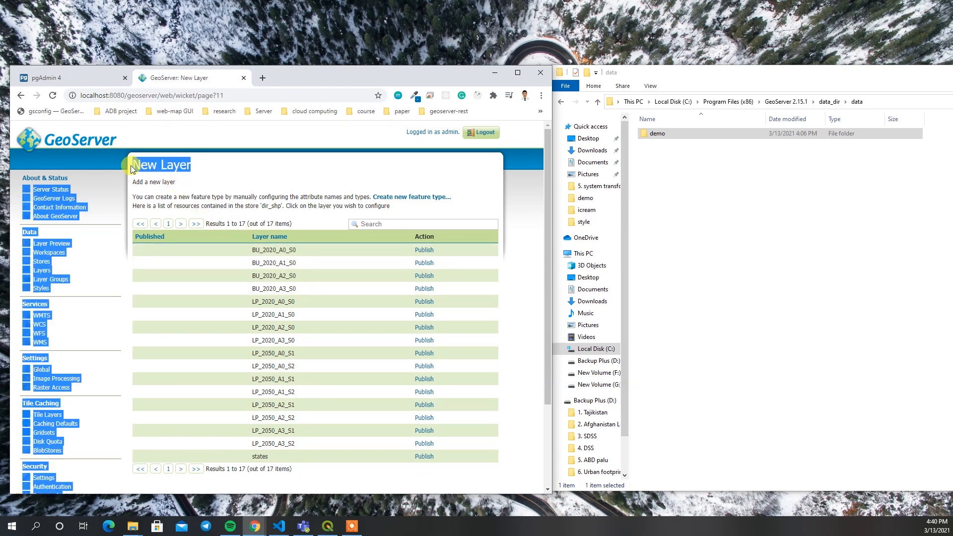
click(205, 169)
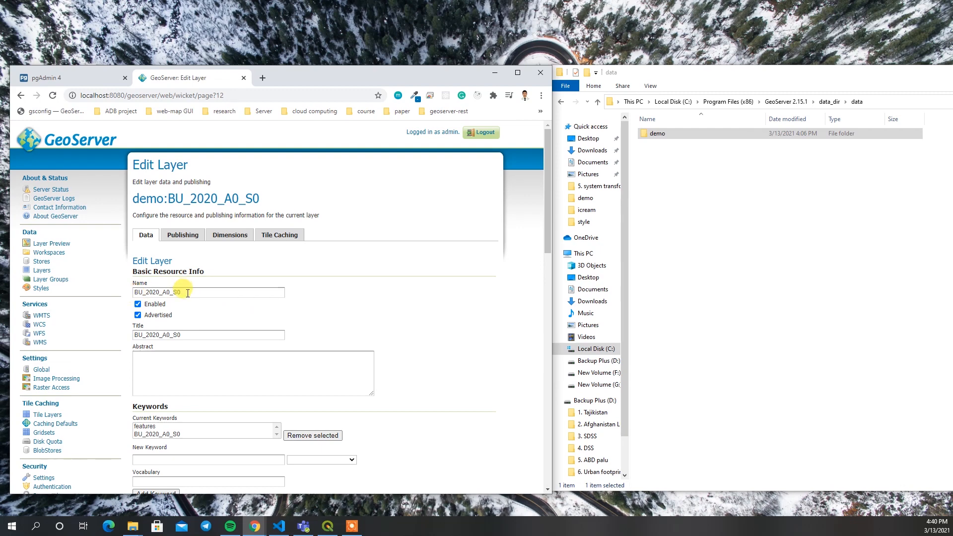
drag(189, 292, 138, 291)
click(352, 303)
scroll(383, 330, down, 2)
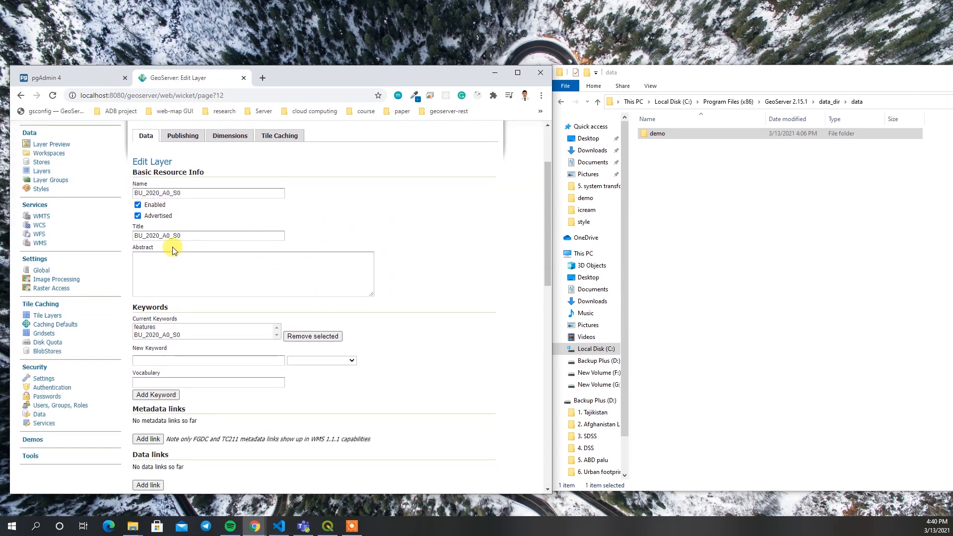
drag(193, 235, 117, 233)
click(394, 257)
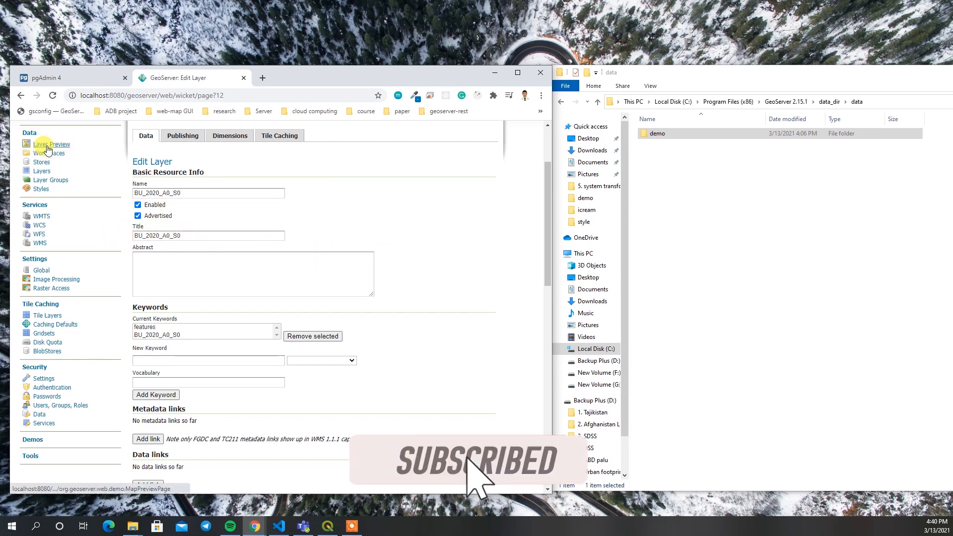
Step: Compute the layer's native bounding box from the data and its lat/lon box from the native bounds, then save the layer
scroll(346, 317, down, 5)
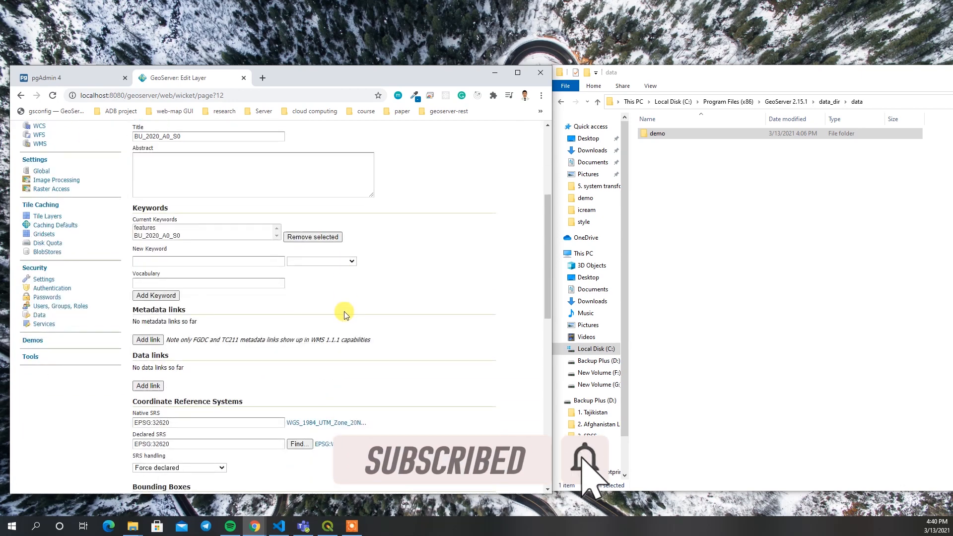
scroll(219, 345, down, 3)
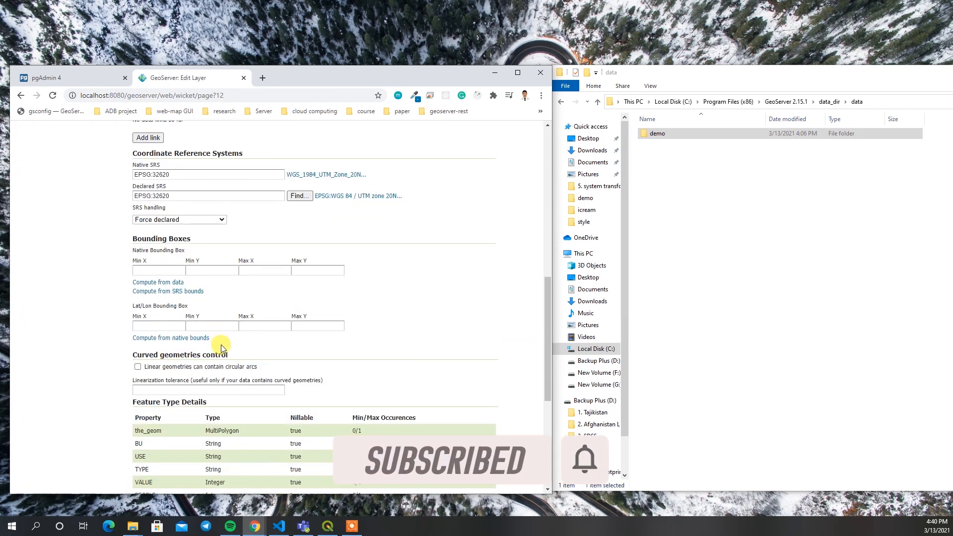
scroll(233, 330, up, 6)
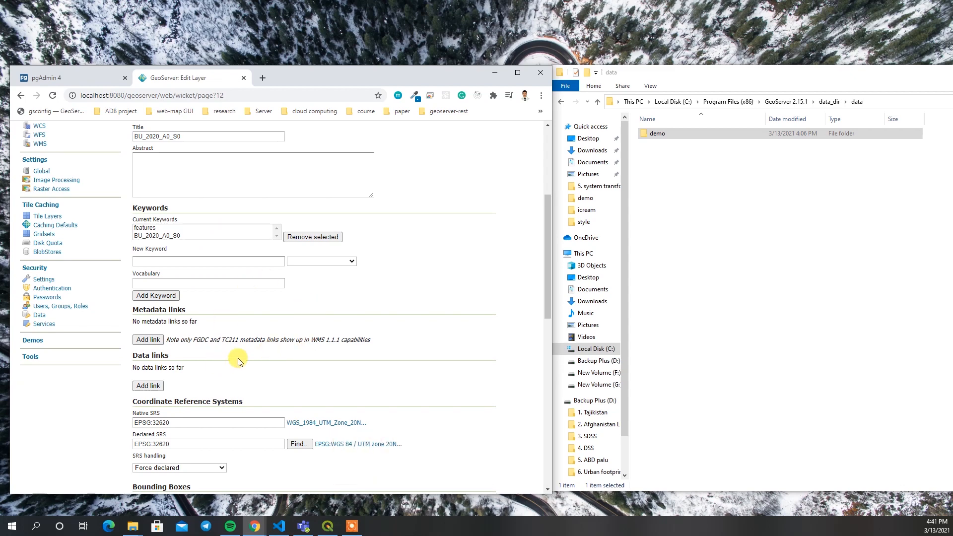
scroll(250, 340, up, 3)
scroll(245, 401, down, 4)
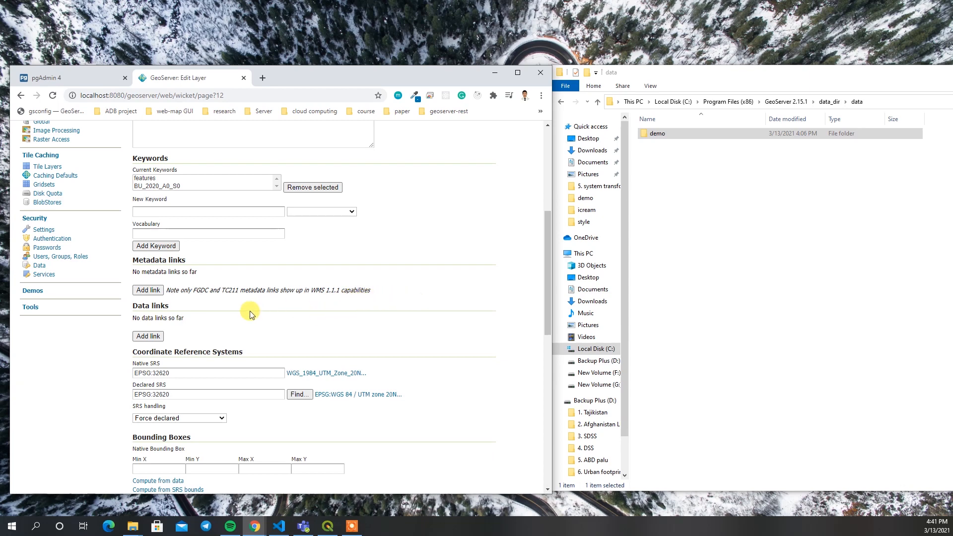
scroll(350, 339, down, 3)
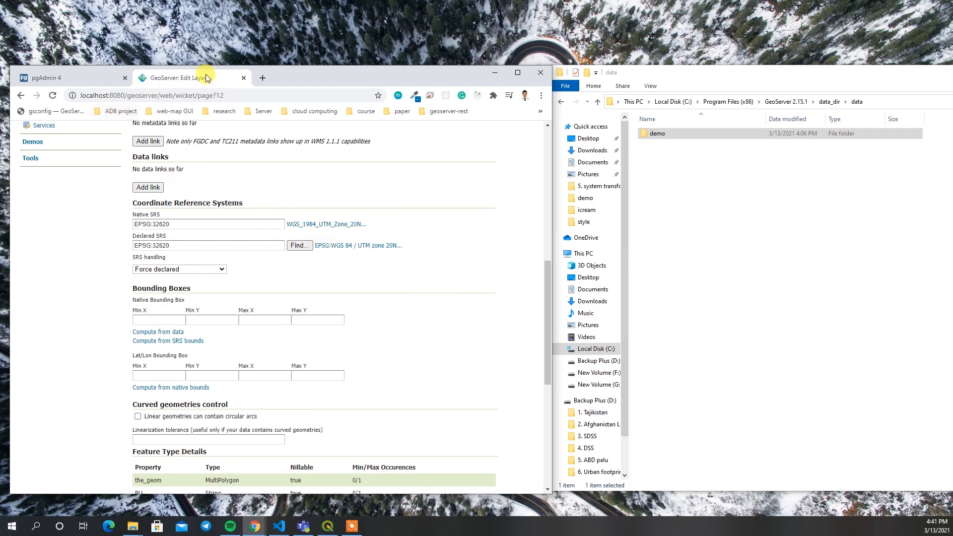
click(177, 332)
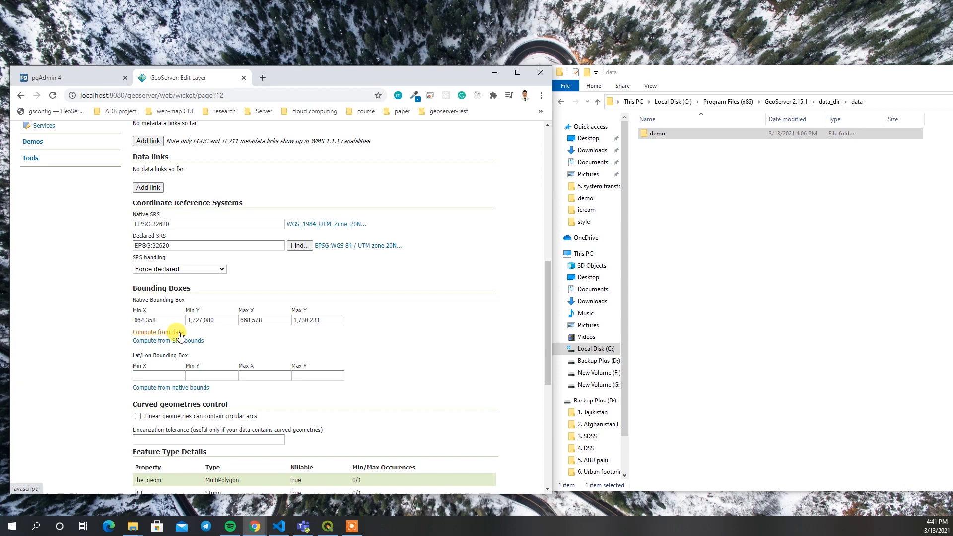
click(163, 391)
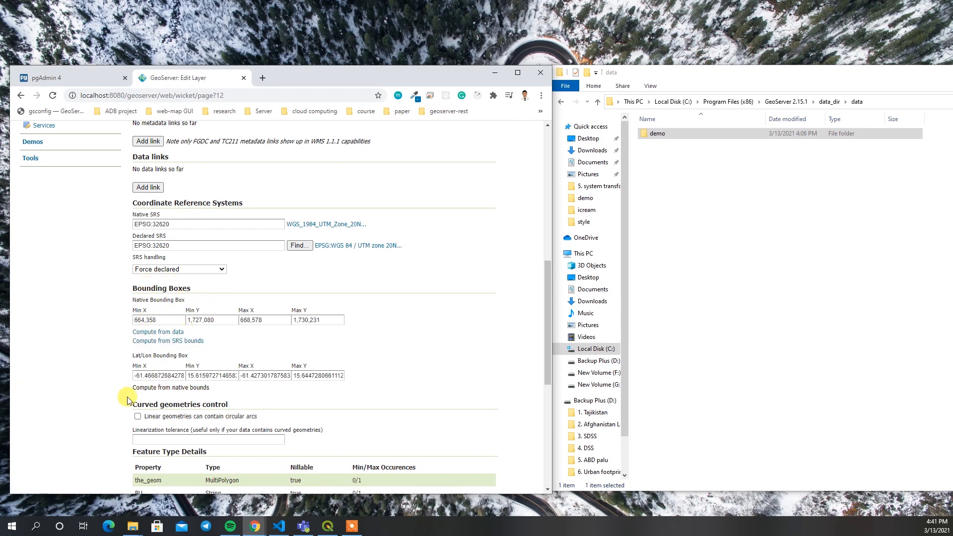
scroll(127, 400, down, 6)
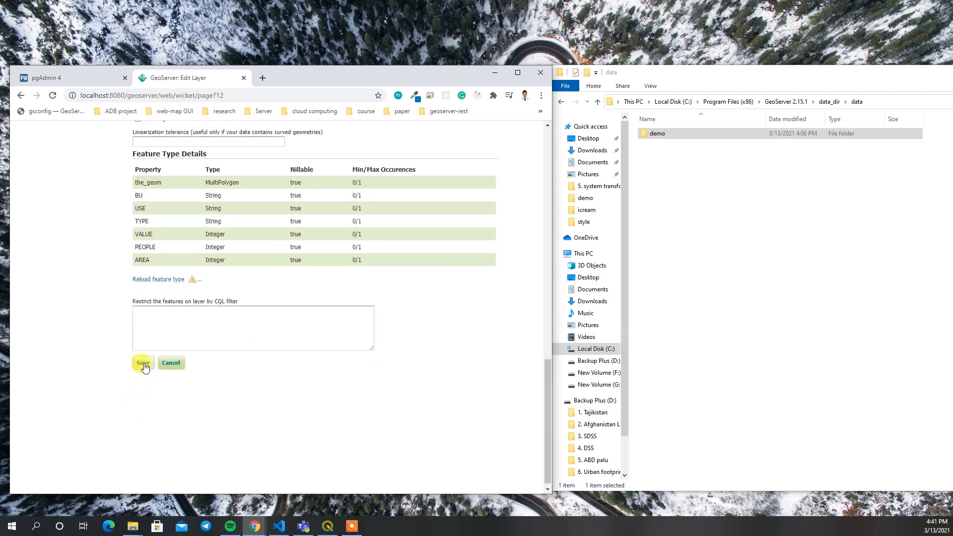
click(143, 364)
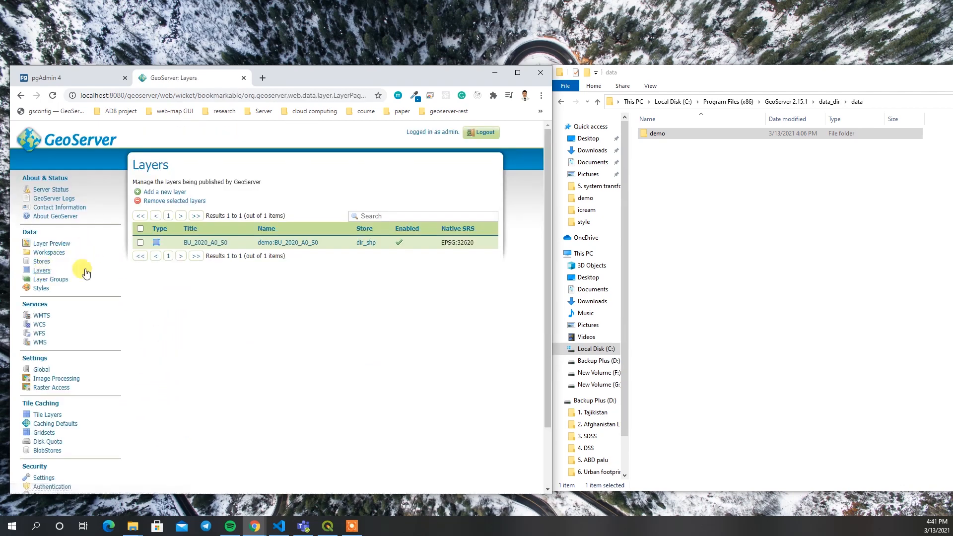
Step: Preview demo:BU_2020_A0_S0 in OpenLayers and inspect the building footprints at closer scale
click(49, 247)
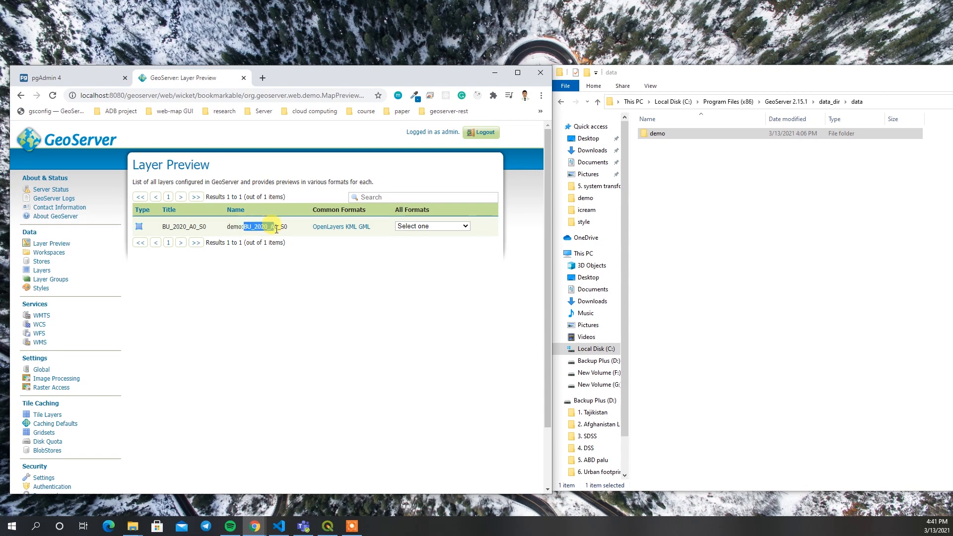
click(329, 227)
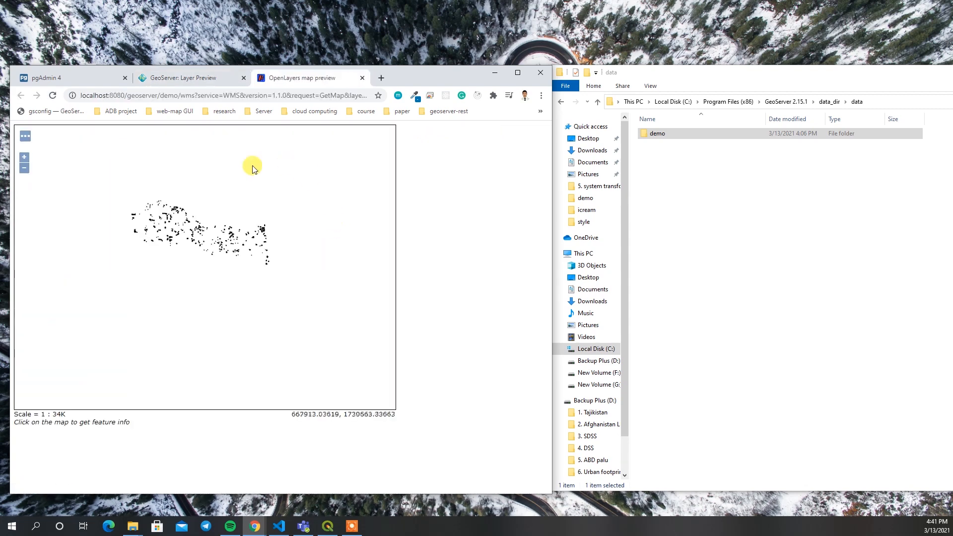
scroll(192, 232, up, 2)
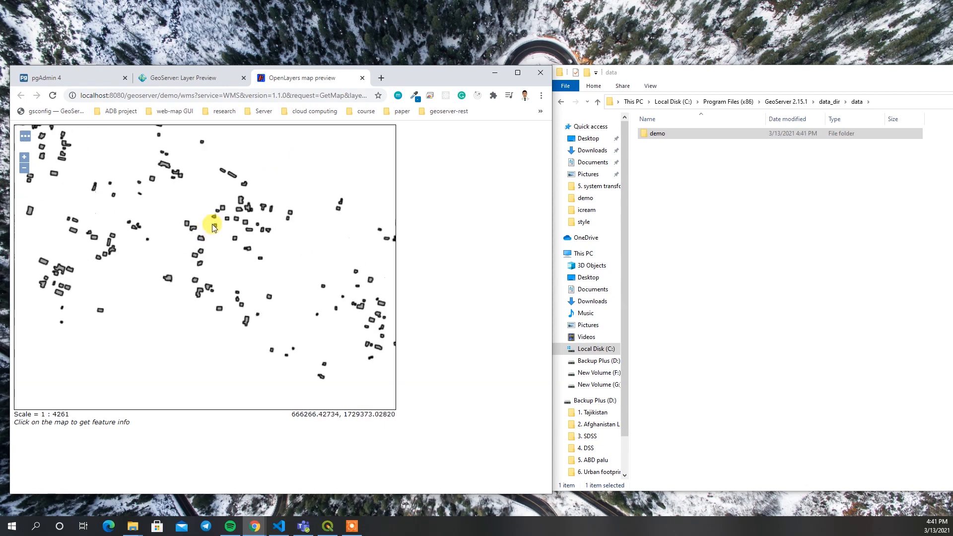
scroll(248, 213, down, 1)
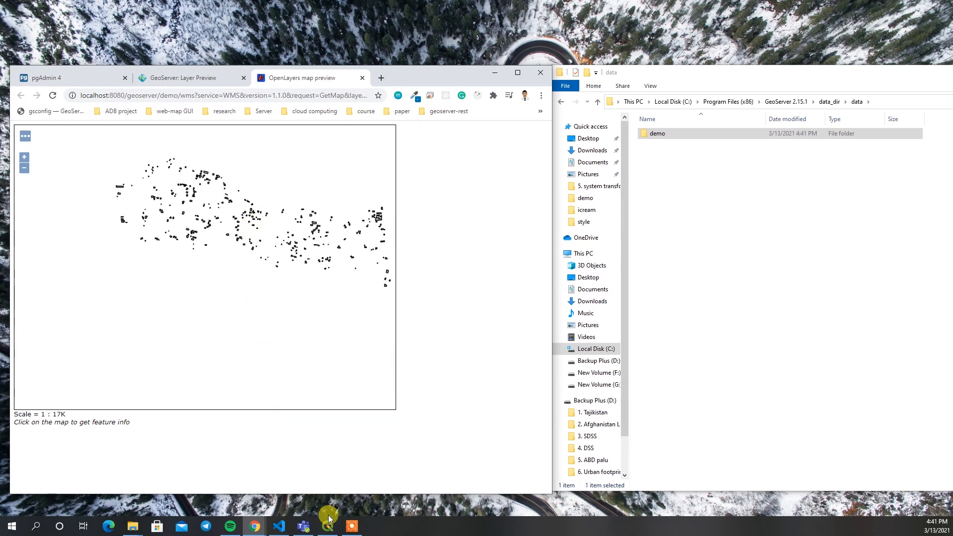
Step: Switch to QGIS and load BU_2020_A0_S0.shp from GeoServer's data_dir/data/demo folder into the untitled project
click(329, 528)
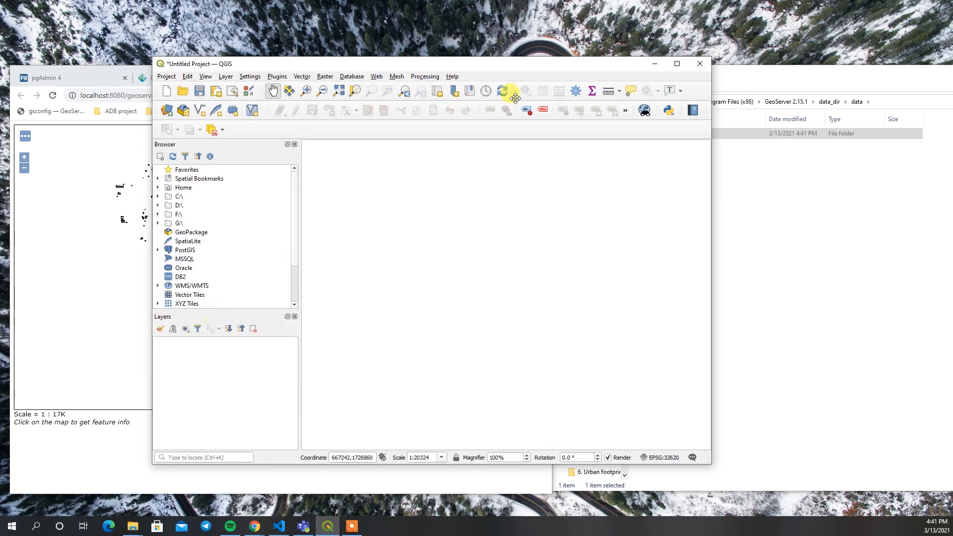
drag(511, 71, 435, 121)
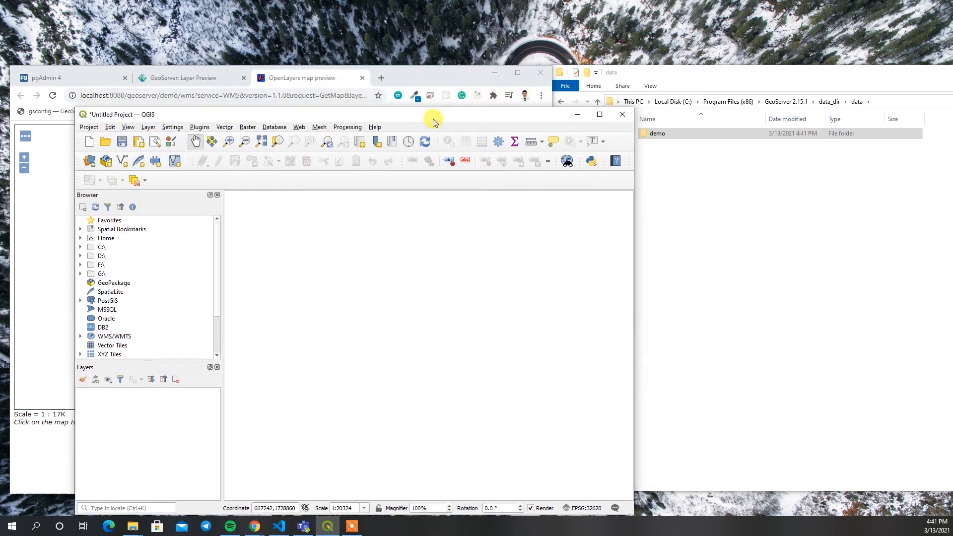
click(830, 101)
double_click(681, 144)
double_click(670, 134)
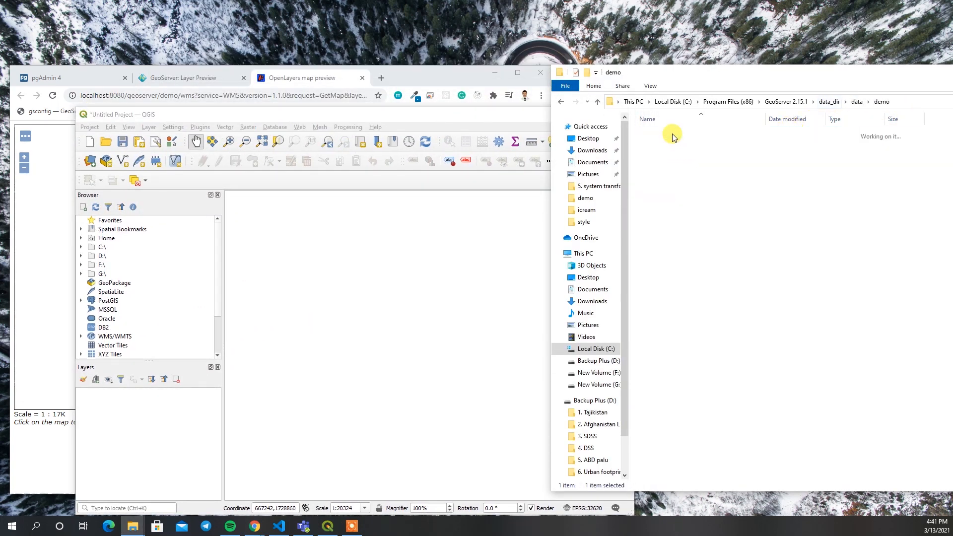
click(672, 136)
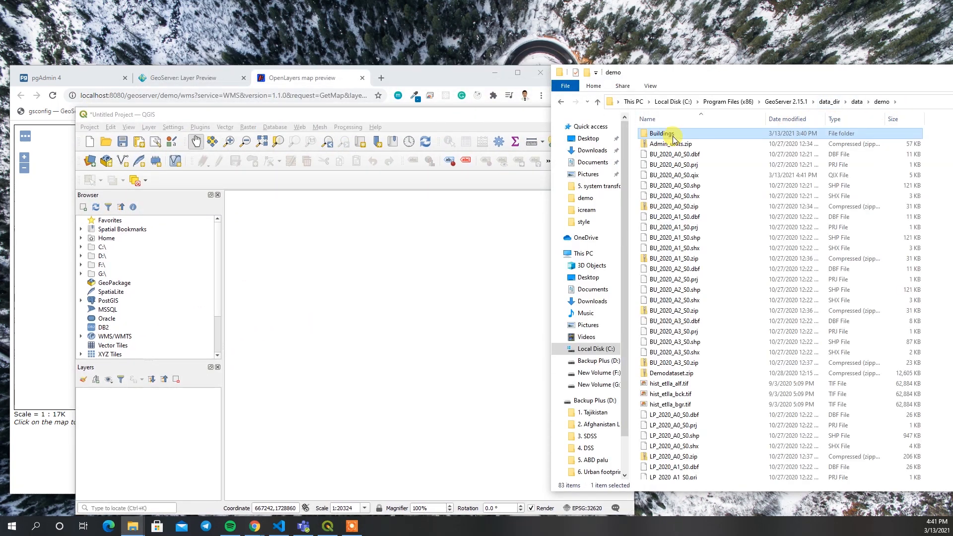
click(714, 185)
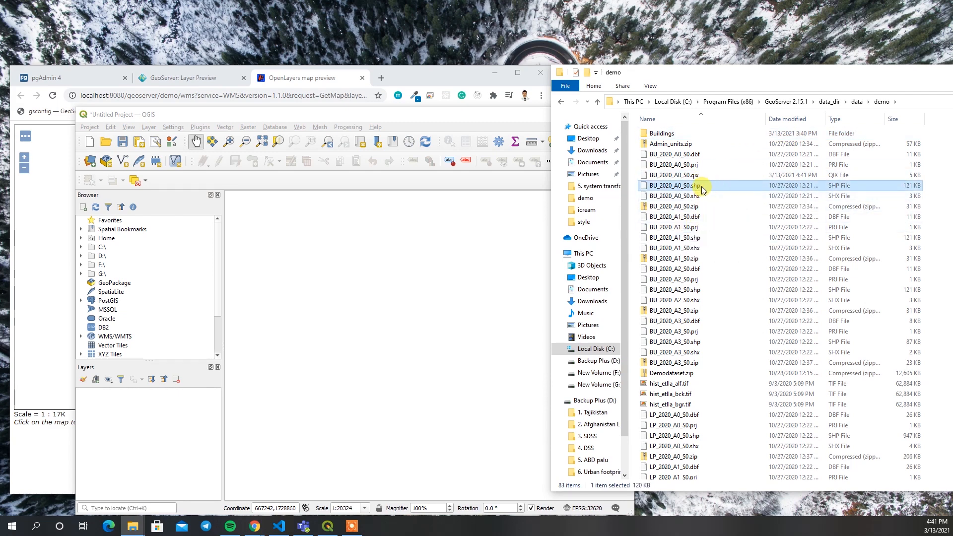
drag(701, 186, 416, 288)
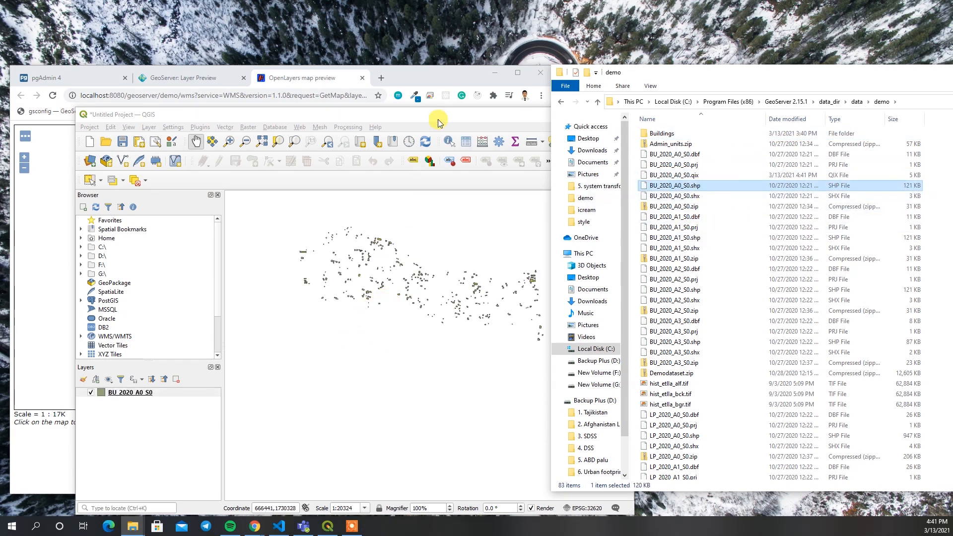
Step: Compare the building footprints of BU_2020_A0_S0 in QGIS with the layer's OpenLayers preview in the browser
click(457, 125)
scroll(407, 283, up, 2)
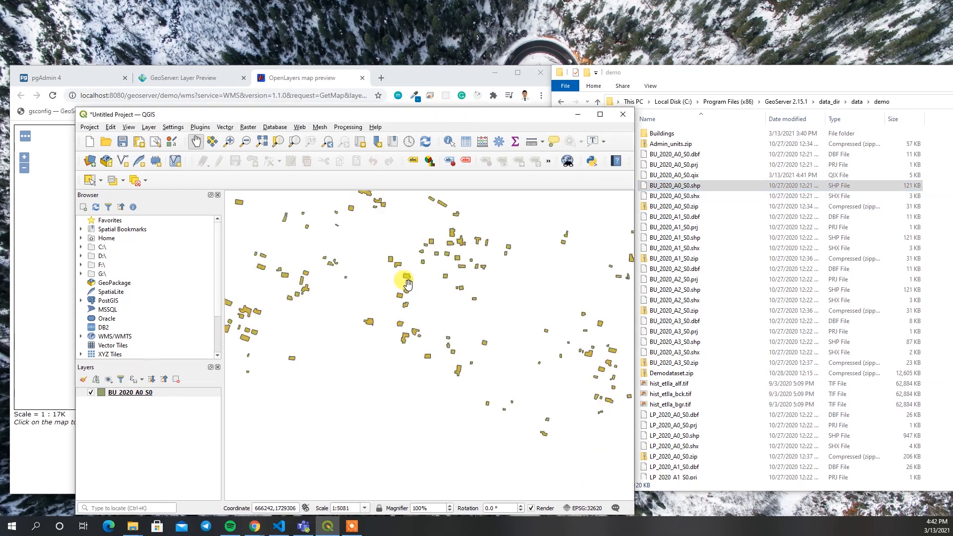
drag(467, 114, 861, 126)
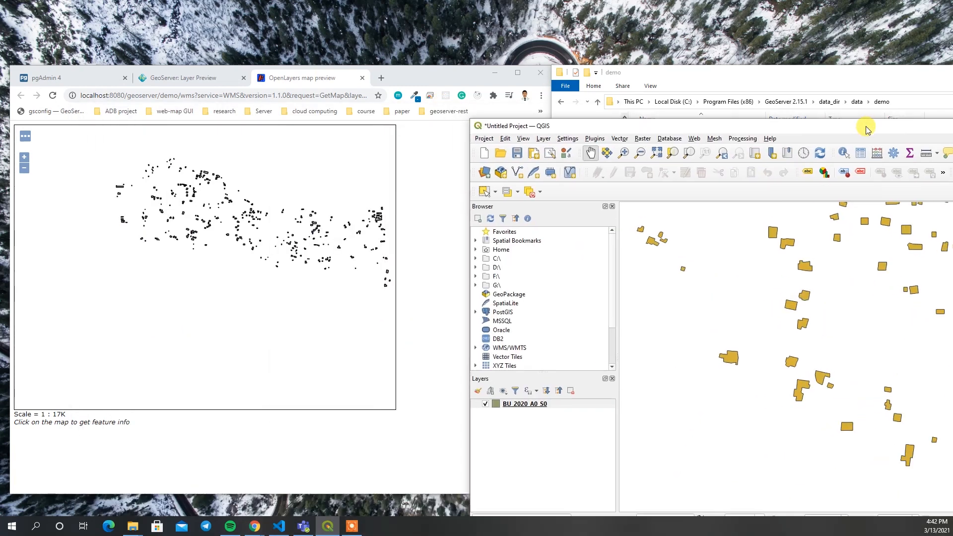
click(230, 234)
scroll(218, 253, up, 1)
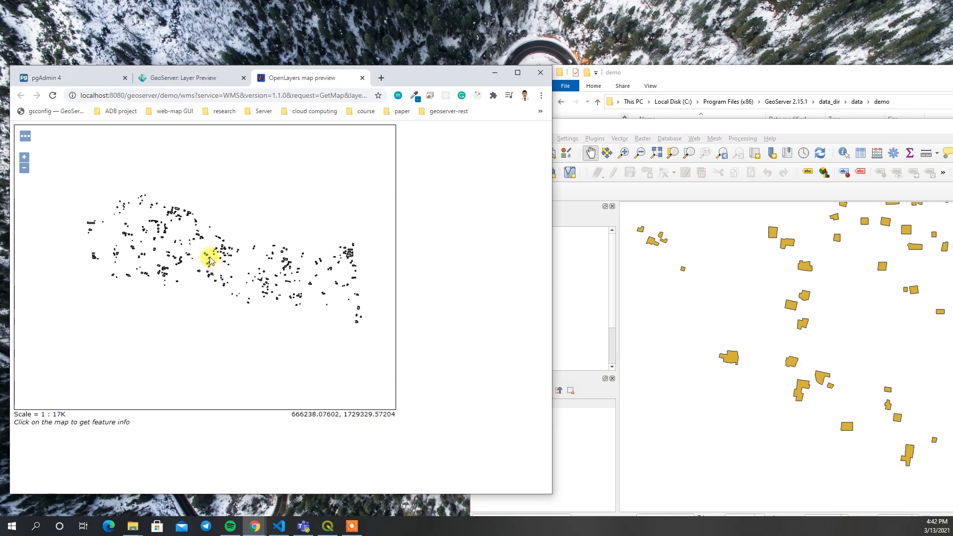
scroll(216, 257, down, 1)
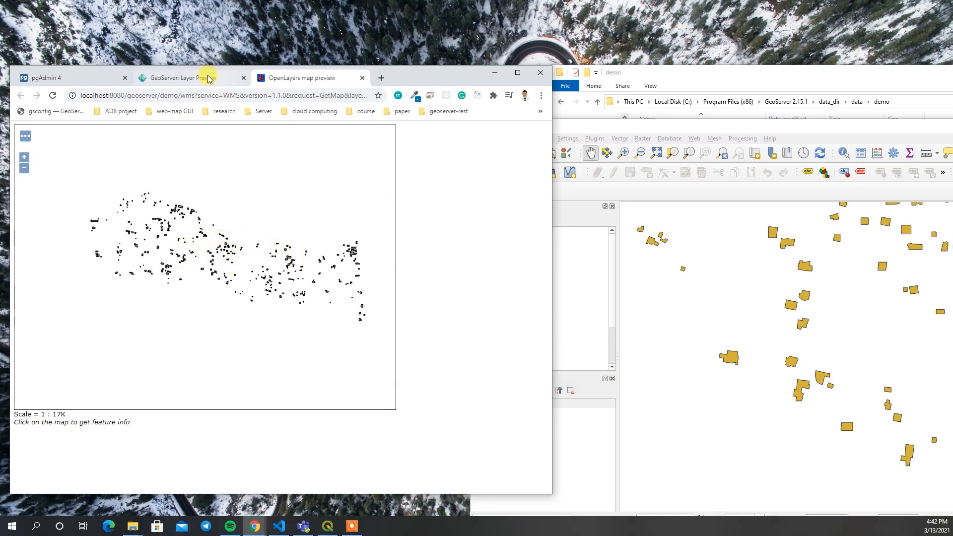
drag(743, 132, 537, 128)
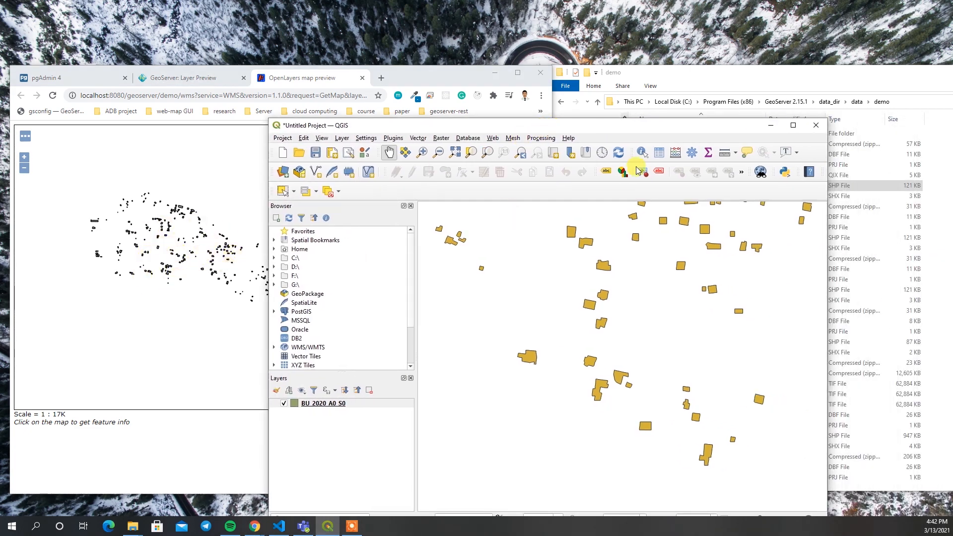
click(771, 125)
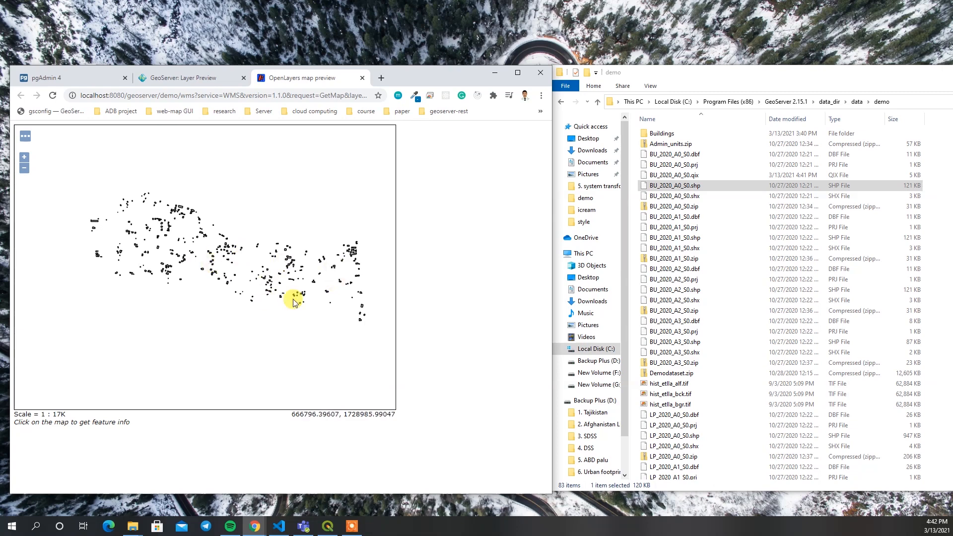
Step: Return to GeoServer and start publishing LP_2020_A0_S0 as a new layer from the demo:dir_shp store
click(195, 78)
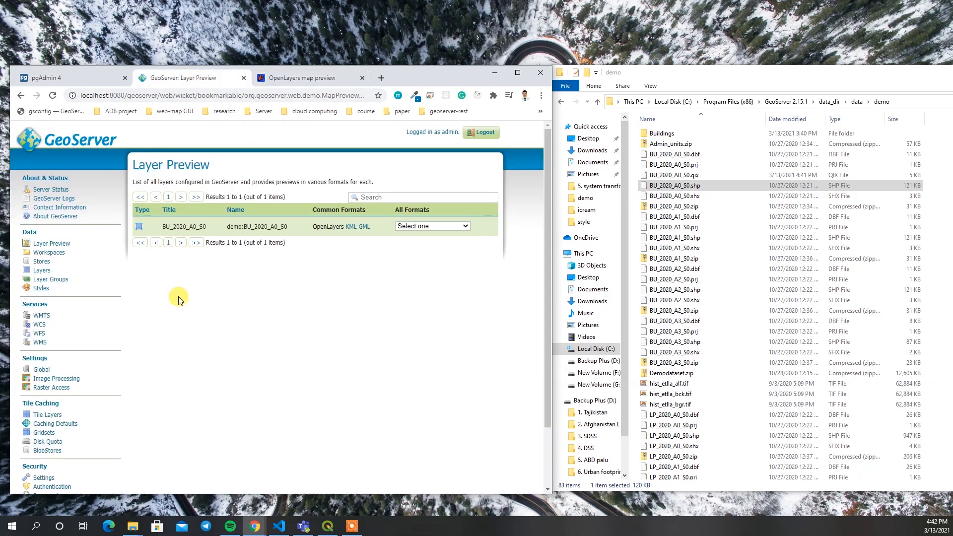
click(48, 273)
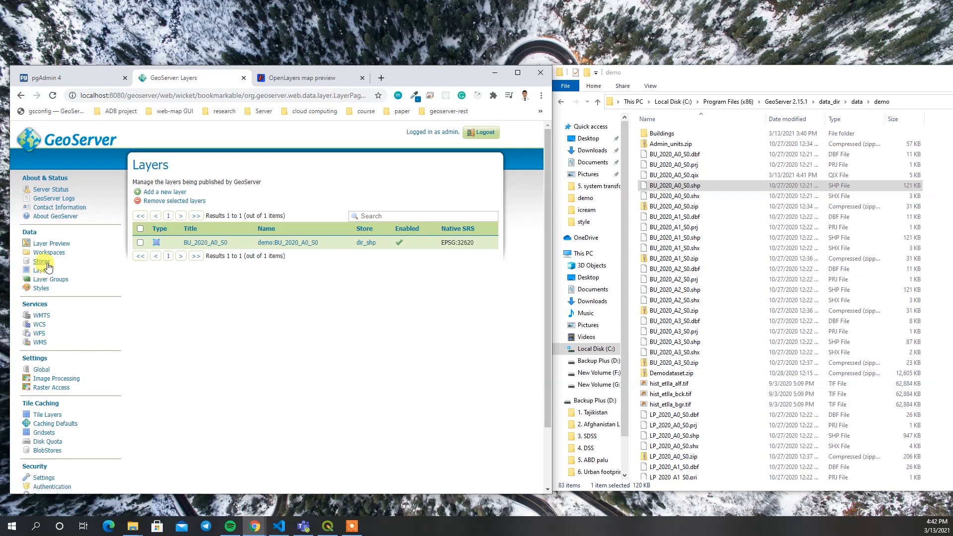
click(42, 262)
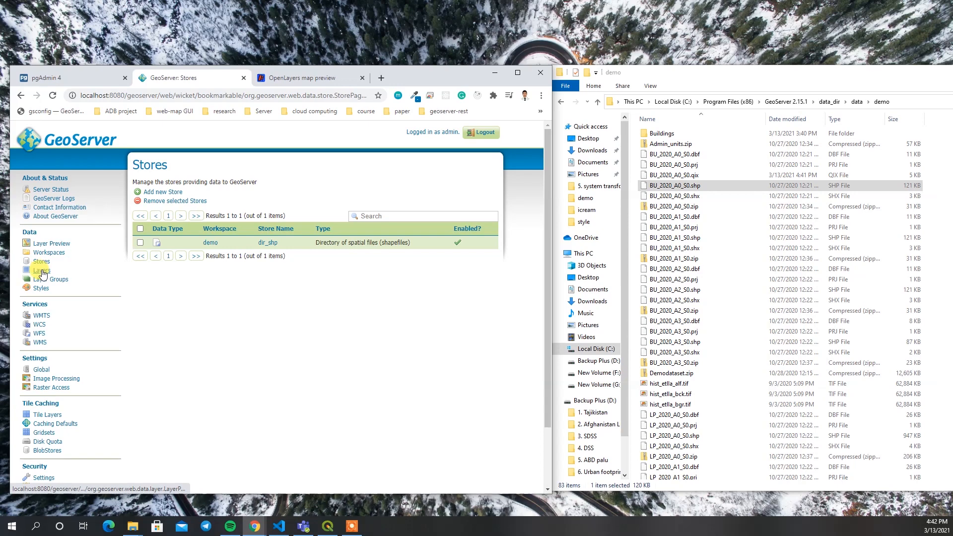
click(42, 271)
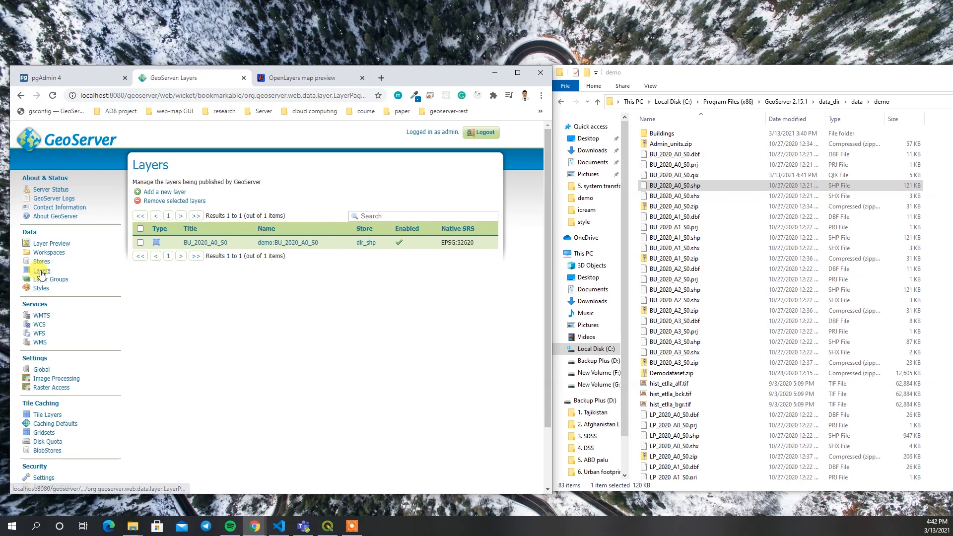
click(173, 196)
click(191, 197)
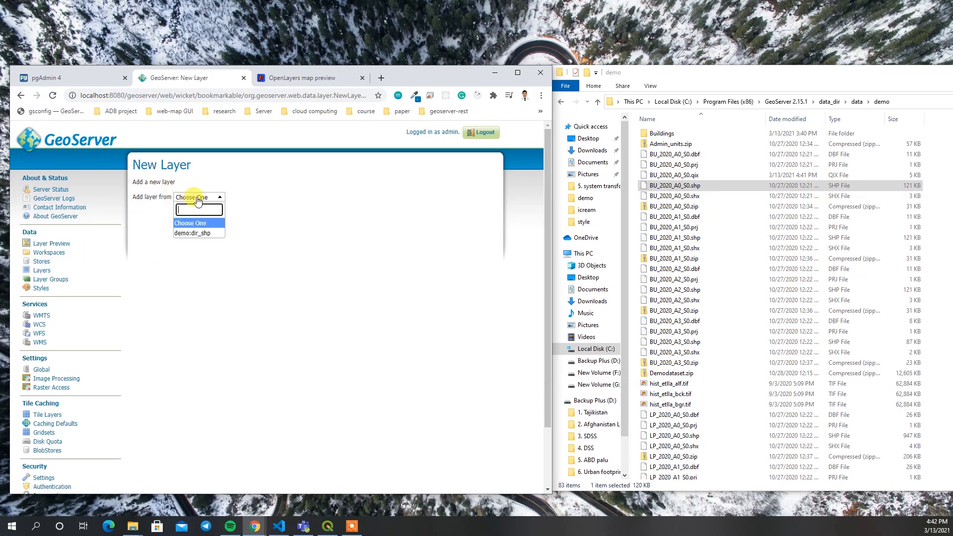
click(203, 233)
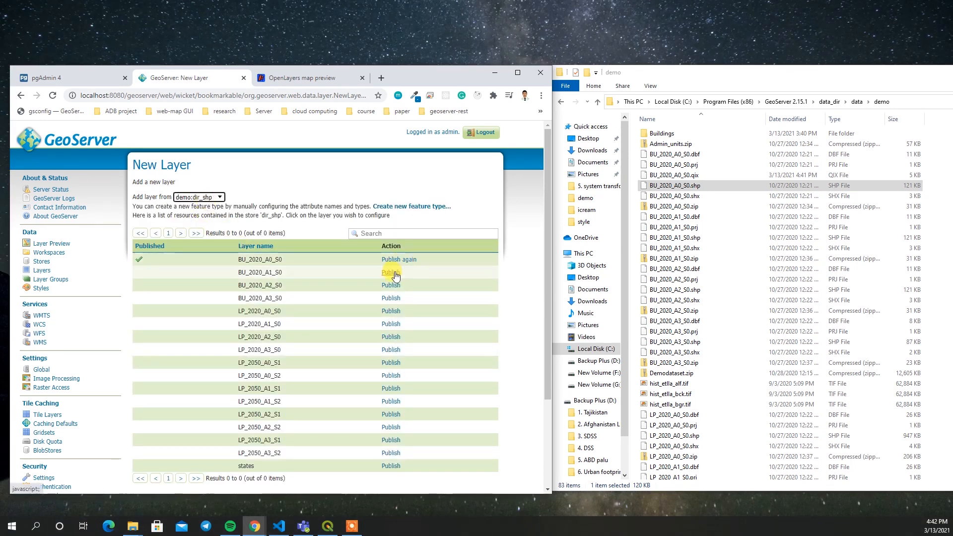
double_click(242, 310)
click(386, 313)
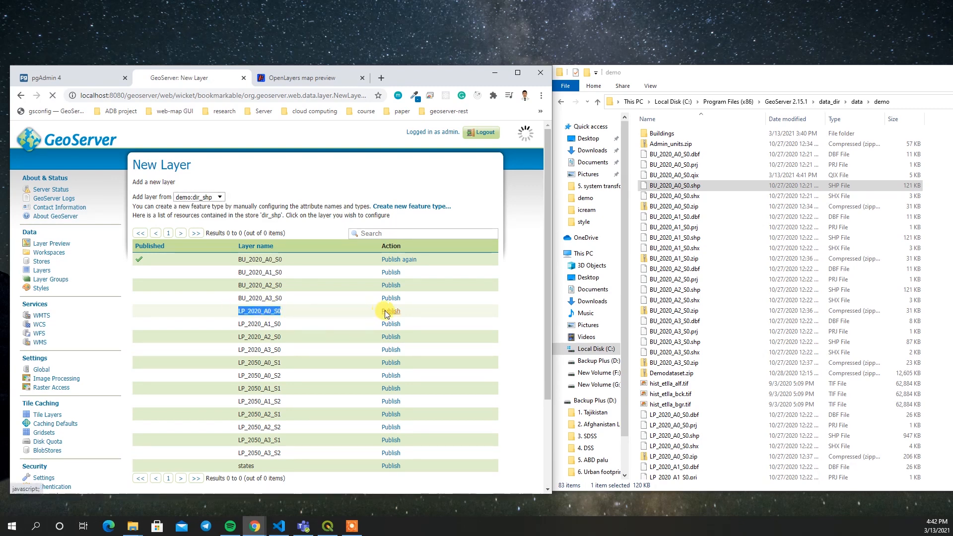
Step: Rename the LP_2020_A0_S0 layer as LP in its basic resource info
scroll(319, 313, down, 5)
scroll(208, 267, up, 5)
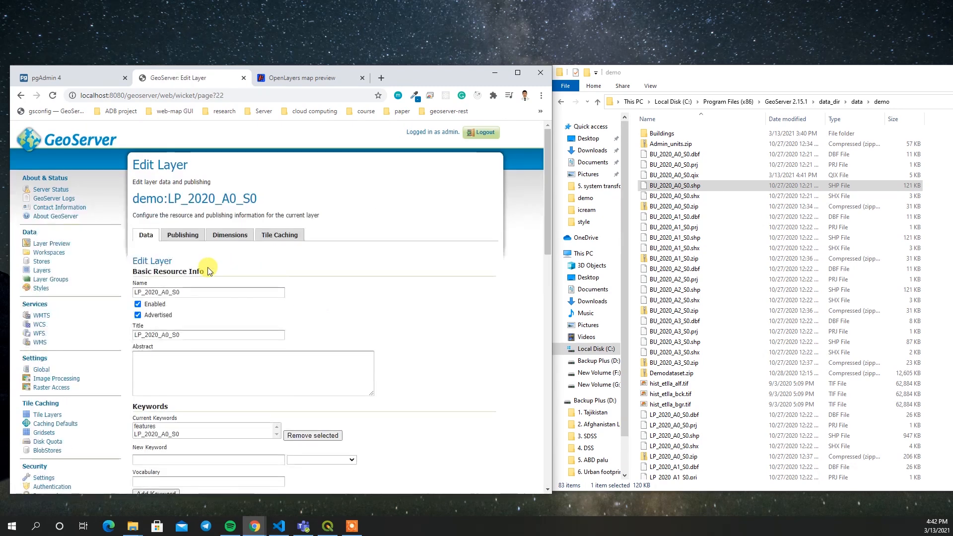
double_click(199, 291)
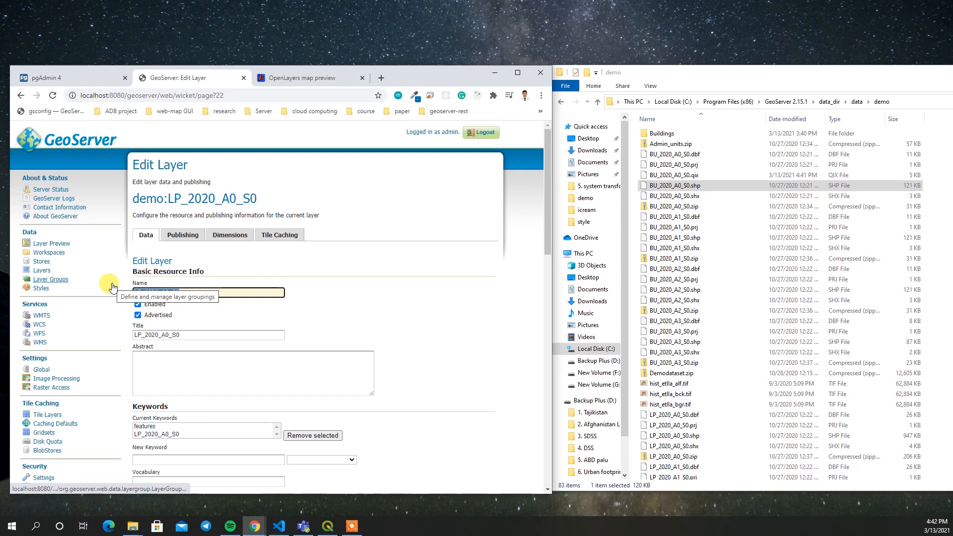
text(LP)
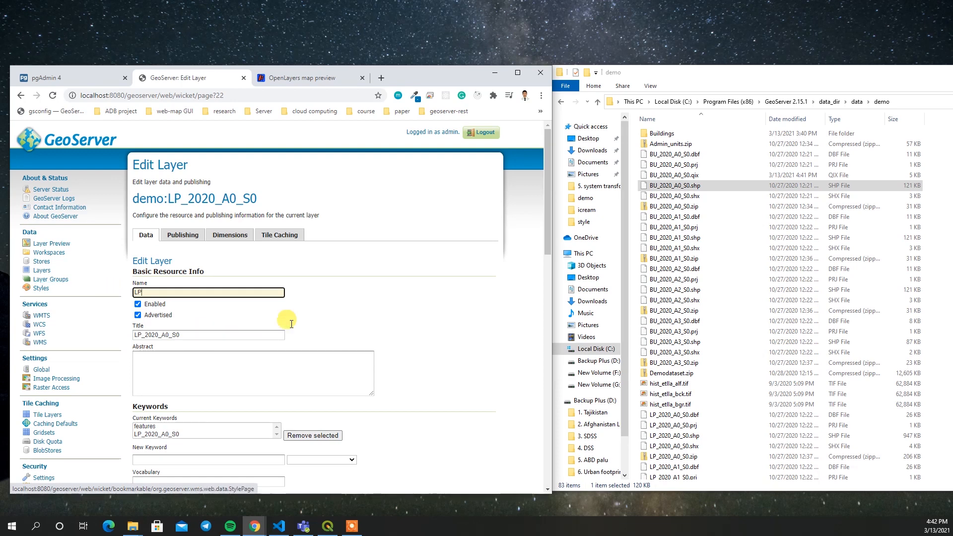
Step: Compute the LP layer's native bounding box from the data and its lat/lon box from the native bounds, then save the layer
scroll(389, 278, down, 6)
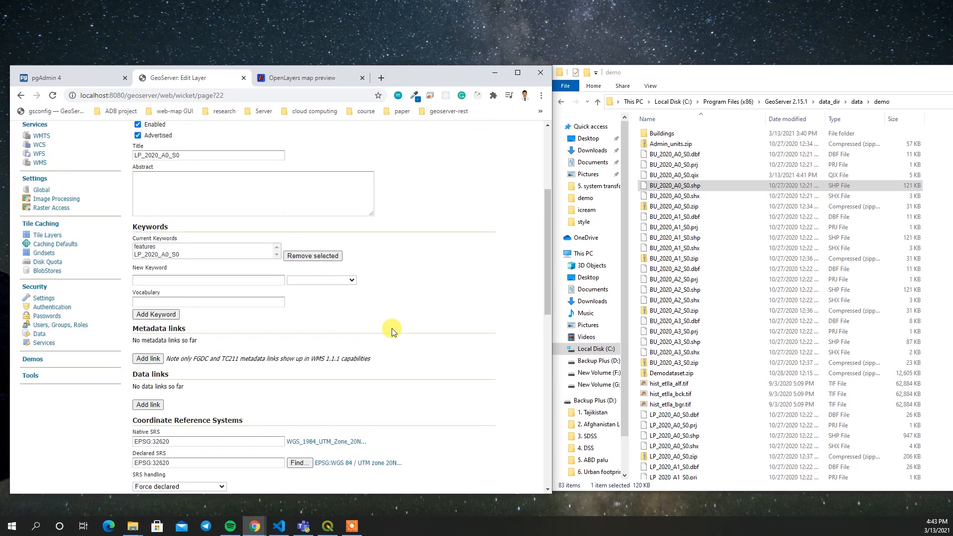
click(162, 432)
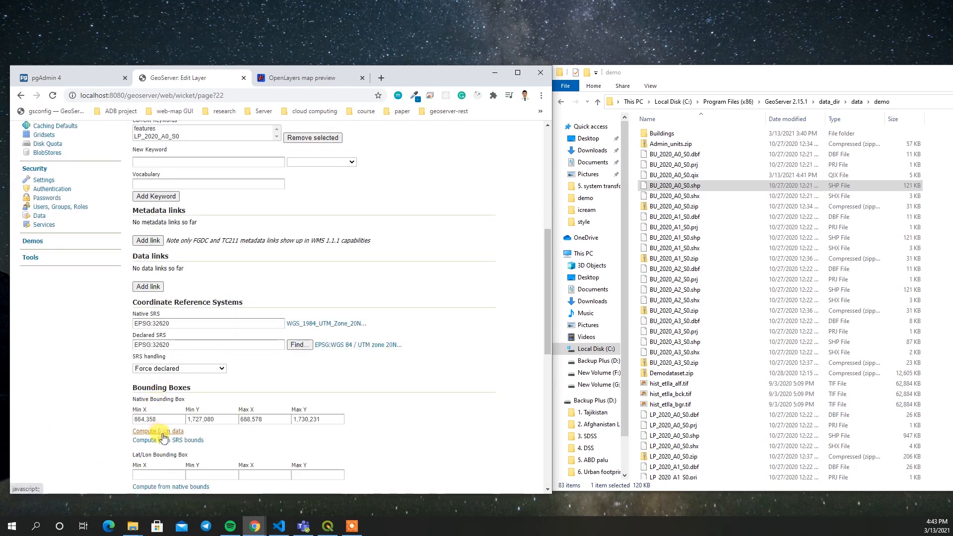
scroll(159, 447, down, 2)
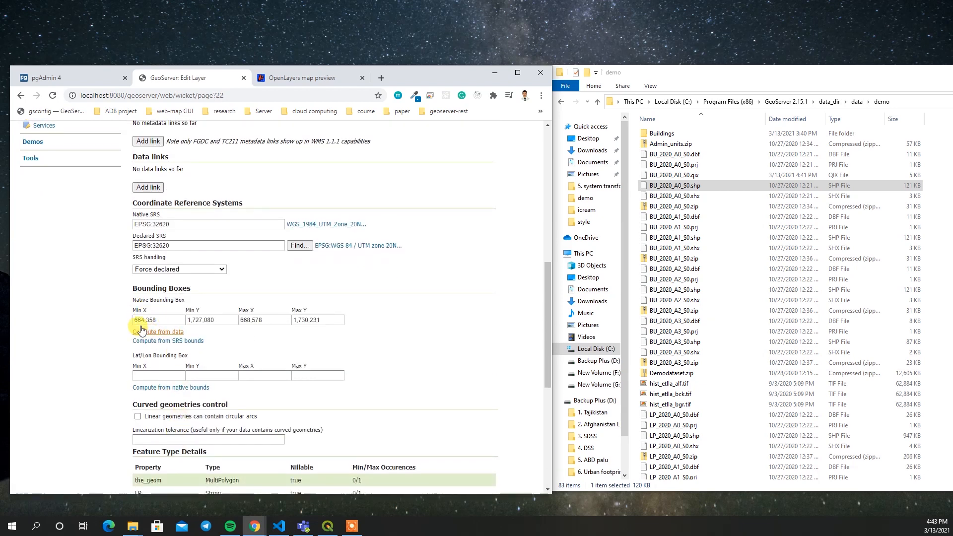
click(170, 388)
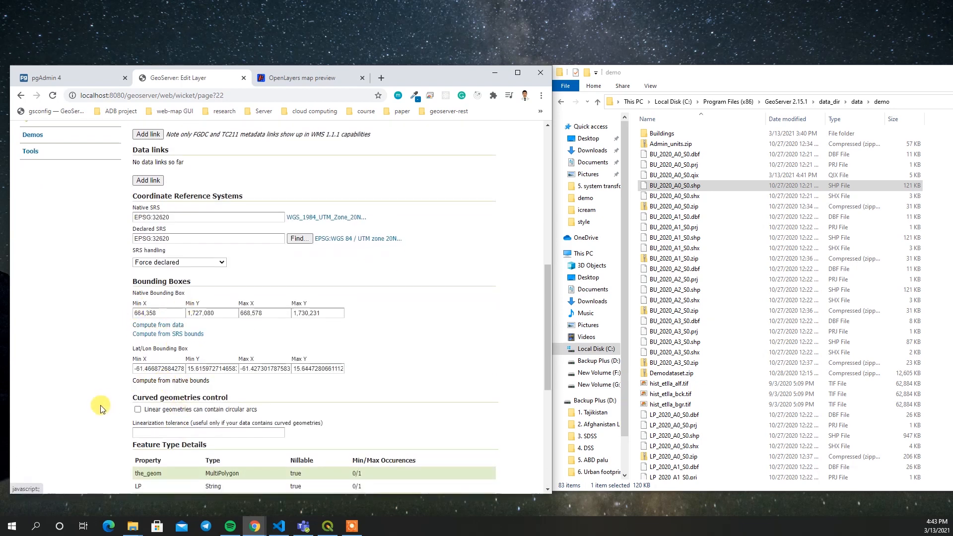
scroll(124, 392, down, 5)
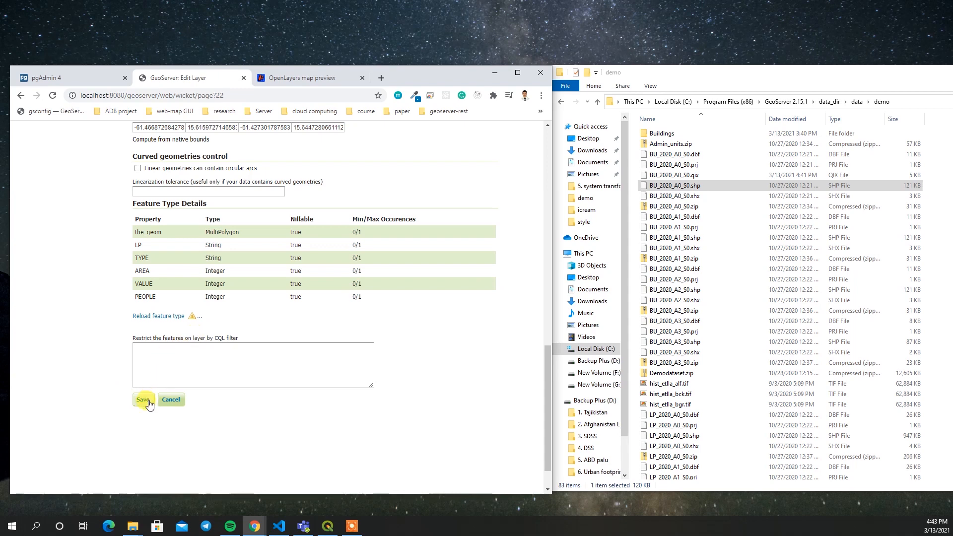
click(144, 399)
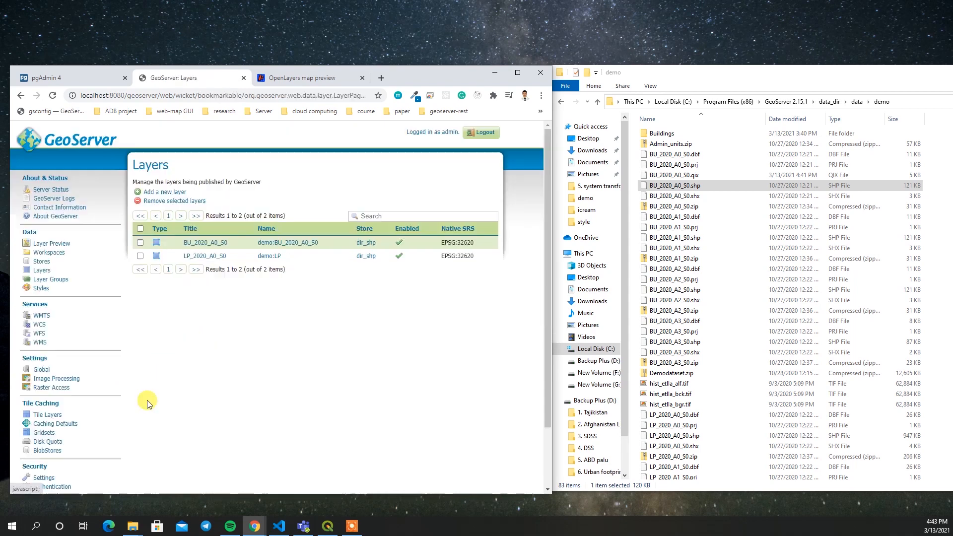
Step: Preview the demo:LP layer in OpenLayers
click(56, 244)
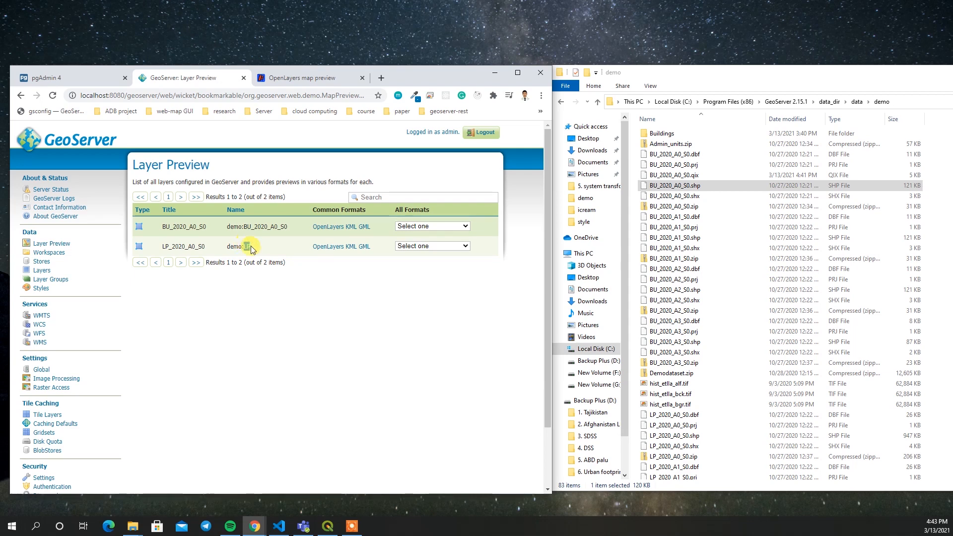
click(335, 246)
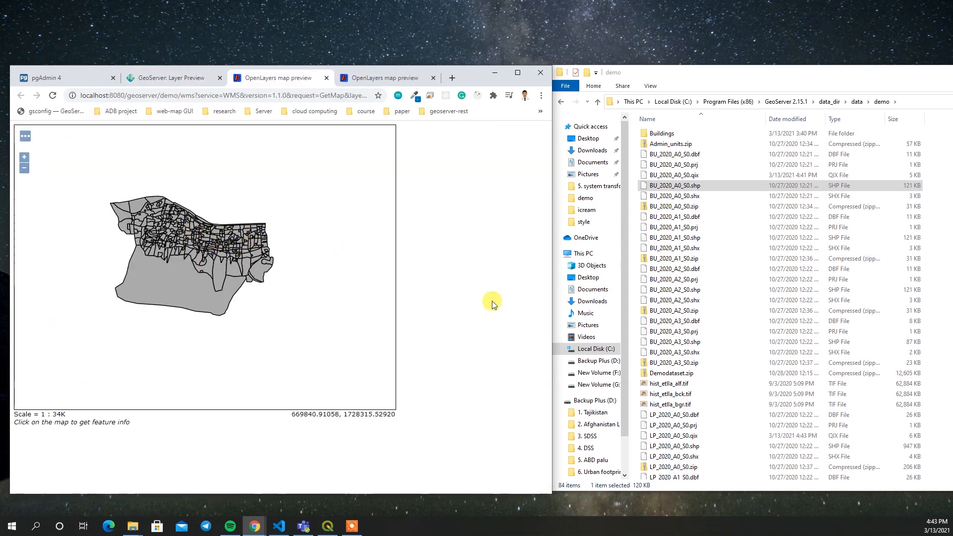
Step: Switch to QGIS and add LP_2020_A0_S0.shp from the demo folder to the project
click(328, 527)
drag(585, 127, 331, 113)
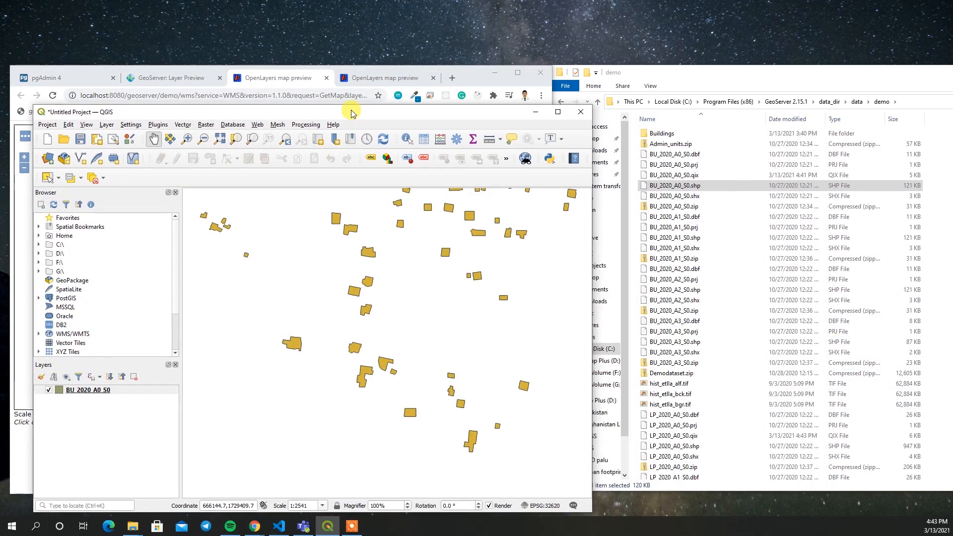
scroll(687, 312, down, 3)
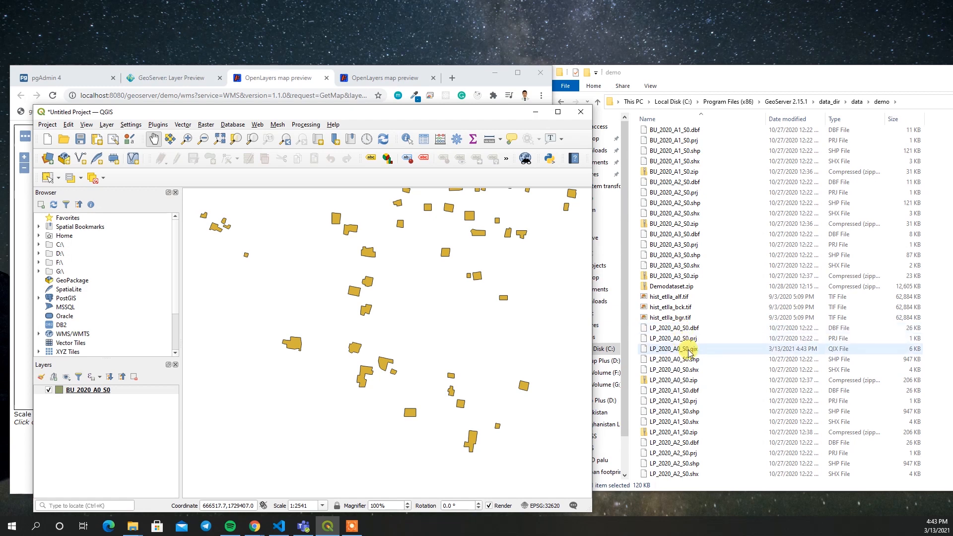
drag(692, 359, 349, 356)
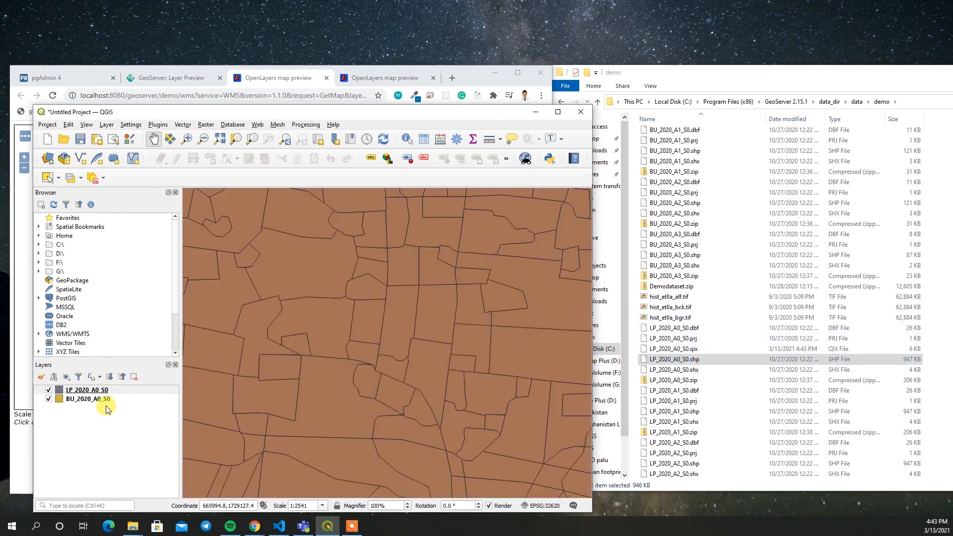
Step: View the full extent of the LP_2020_A0_S0 land parcels in QGIS and compare it with the OpenLayers preview
scroll(435, 328, down, 4)
scroll(431, 329, up, 1)
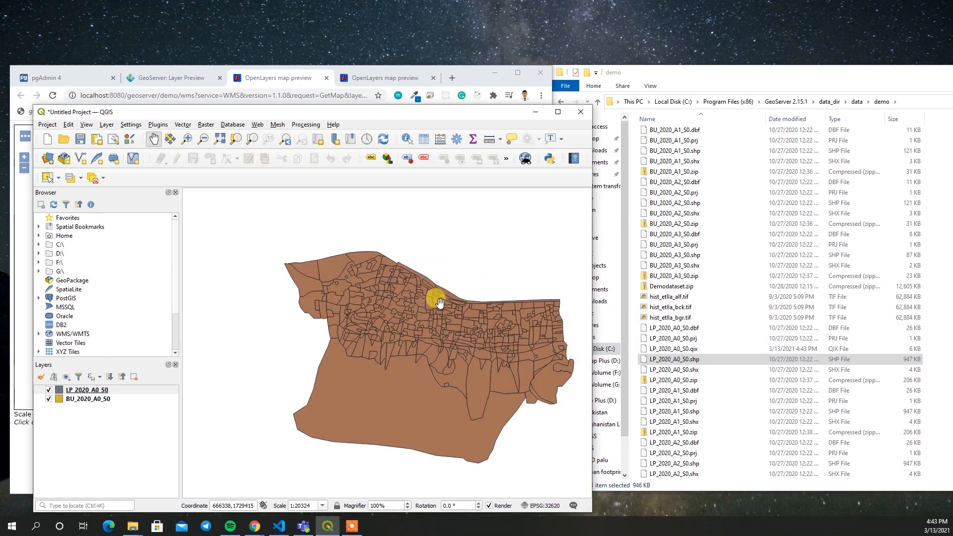
drag(446, 112, 807, 107)
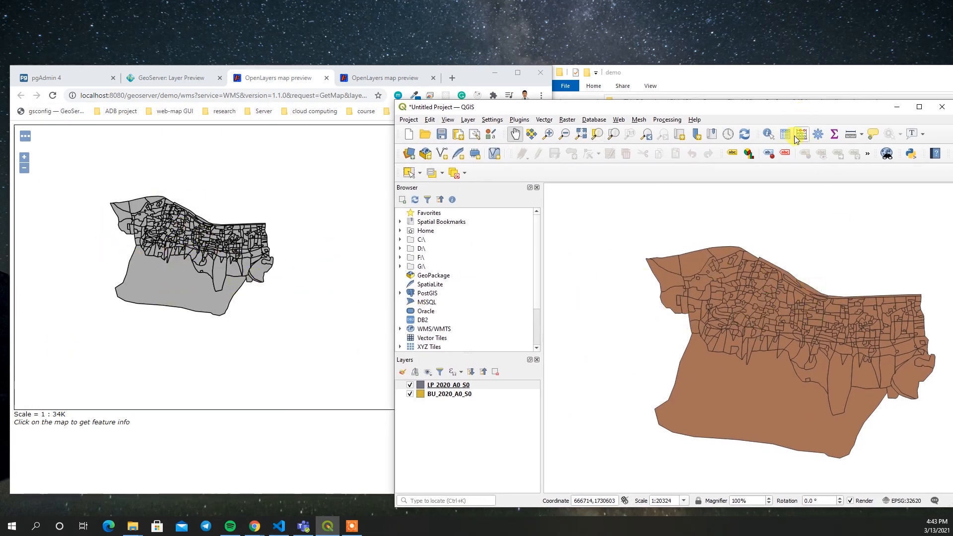
Step: Minimize QGIS and close both OpenLayers map previews in the browser
drag(771, 107, 561, 113)
click(691, 113)
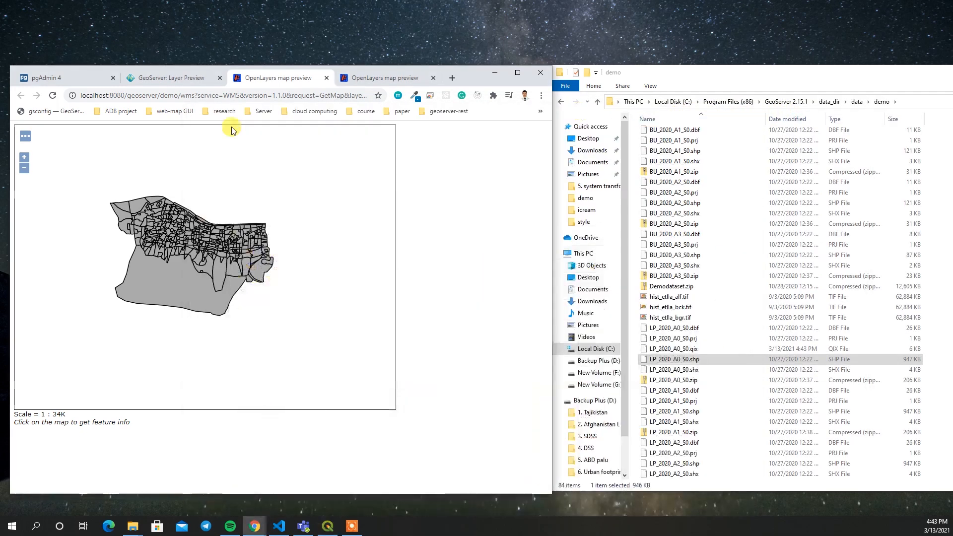
click(326, 78)
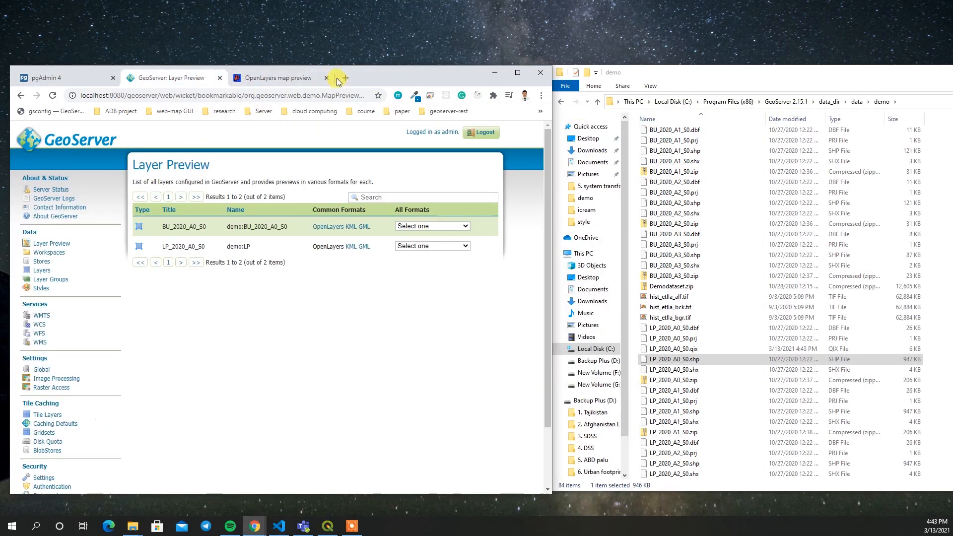
click(327, 78)
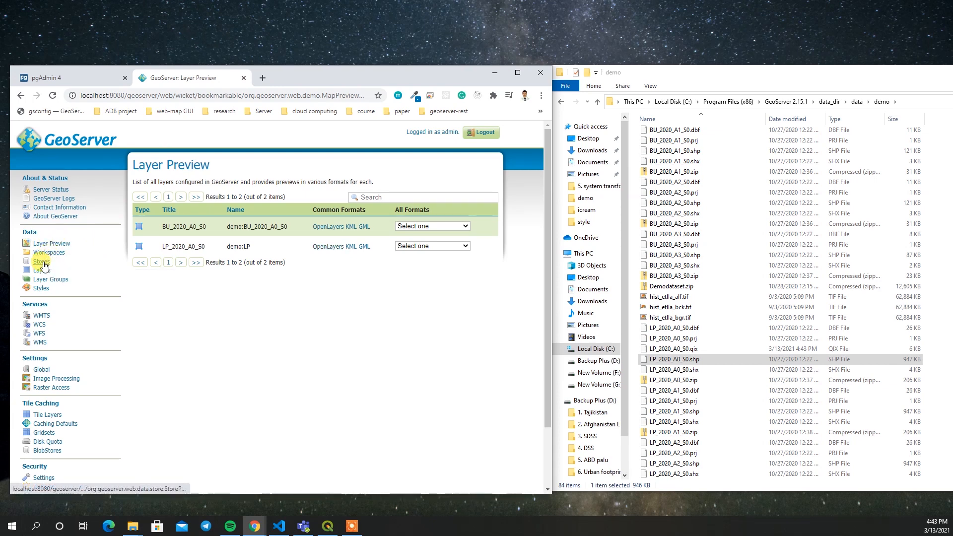
Step: Start a new Shapefile store in the demo workspace, with shp_store as both its data source name and description
click(42, 263)
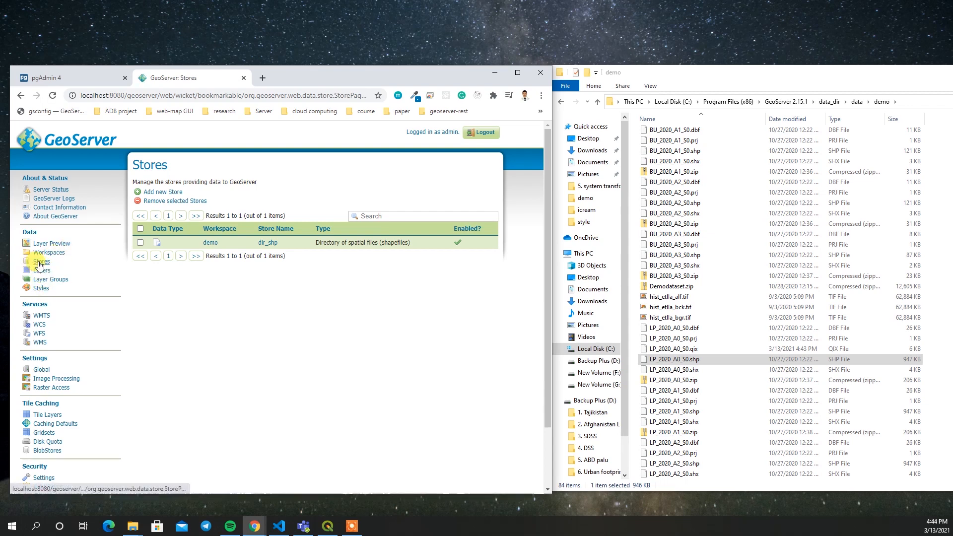
click(168, 194)
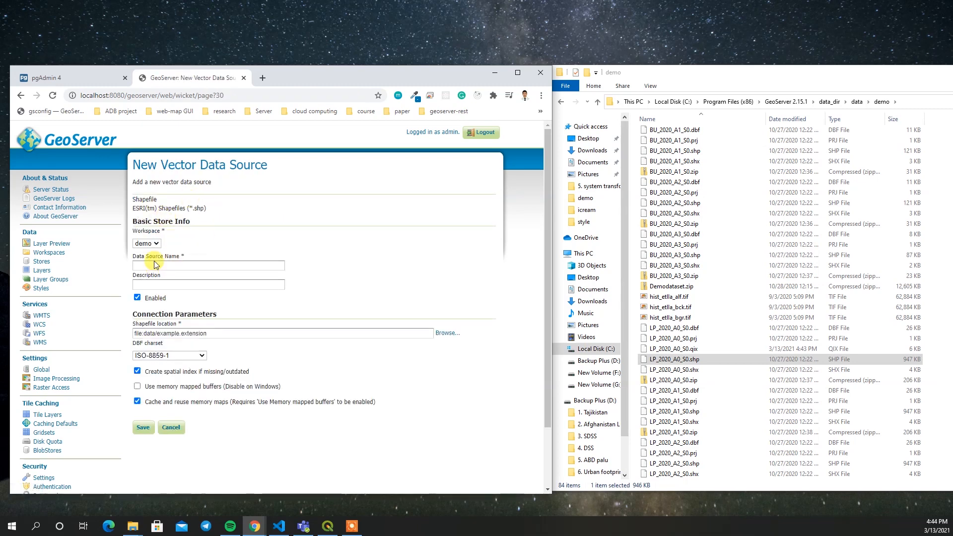
click(169, 266)
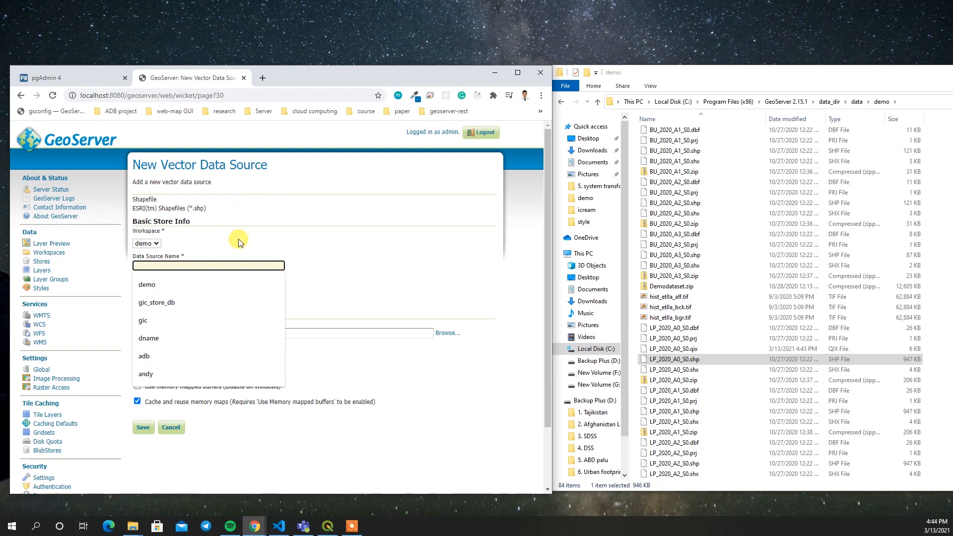
text(sh)
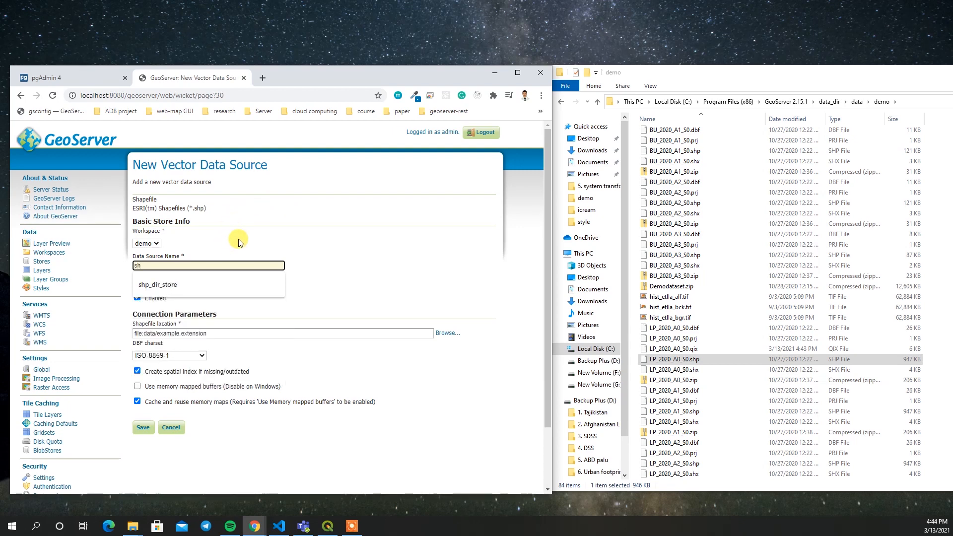
text(p_store)
key(Tab)
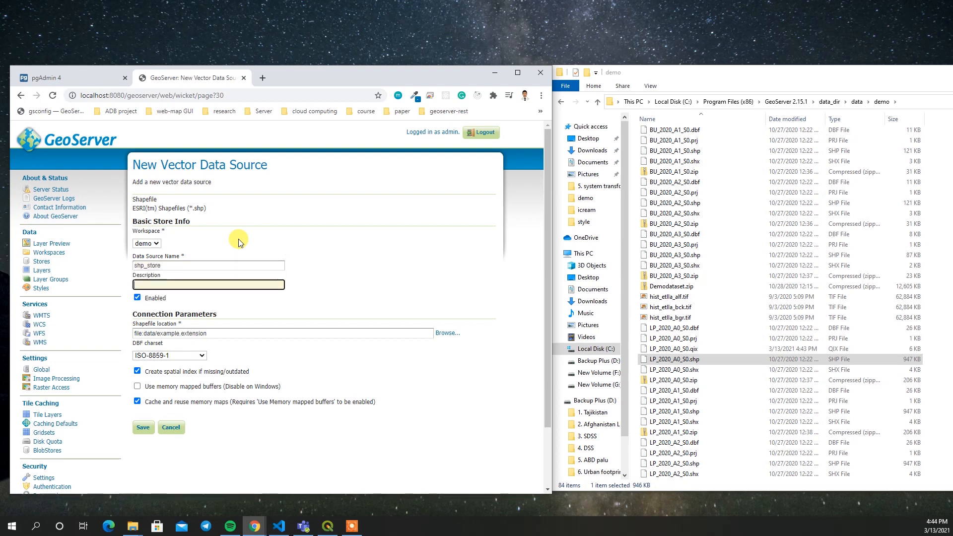
text(shp-s)
key(BackSpace)
text(_store)
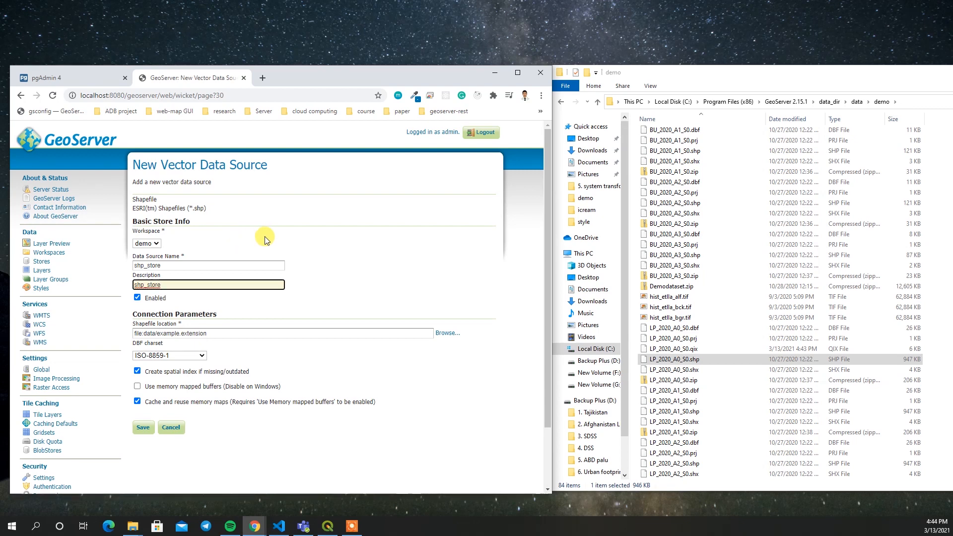
click(341, 264)
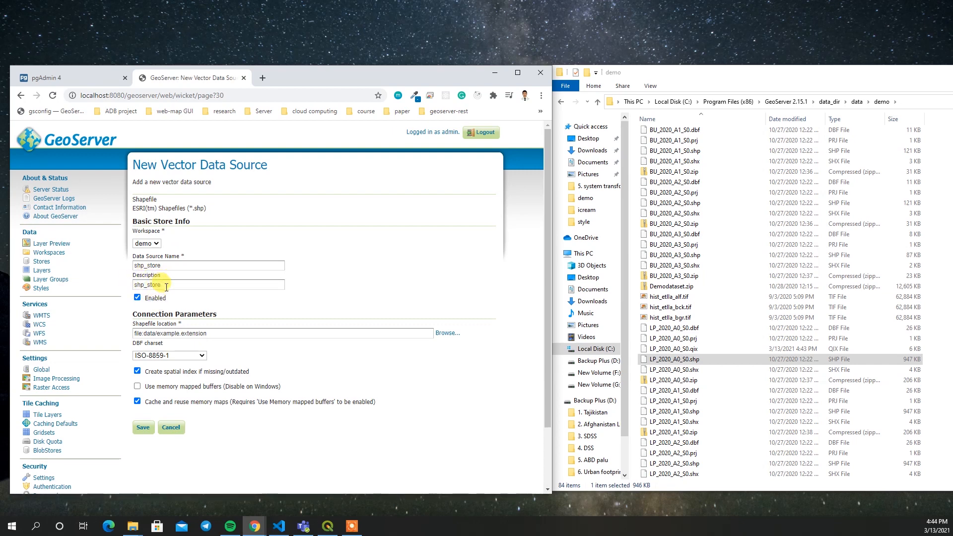
Step: Set the store's shapefile location to data/demo/LP_2050_A3_S2.shp and save the store
click(439, 332)
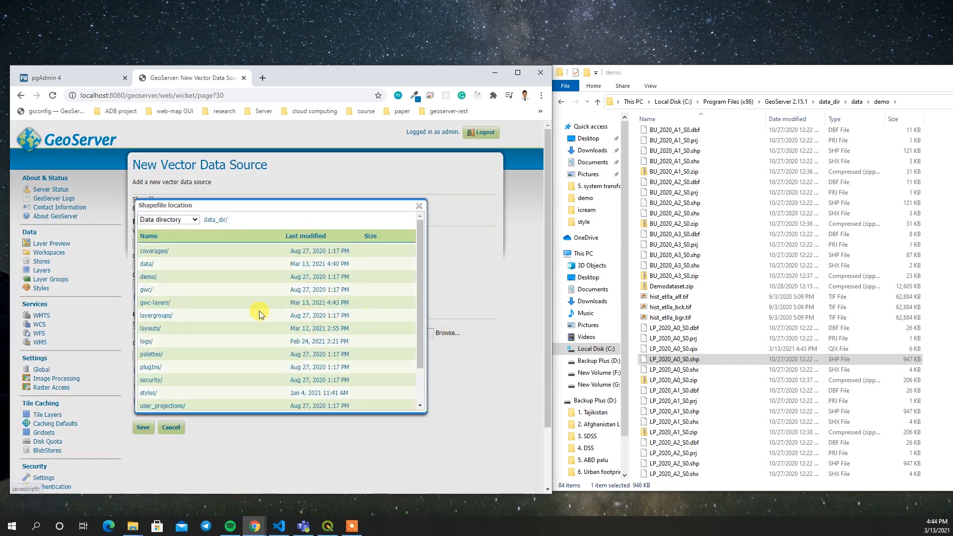
click(148, 263)
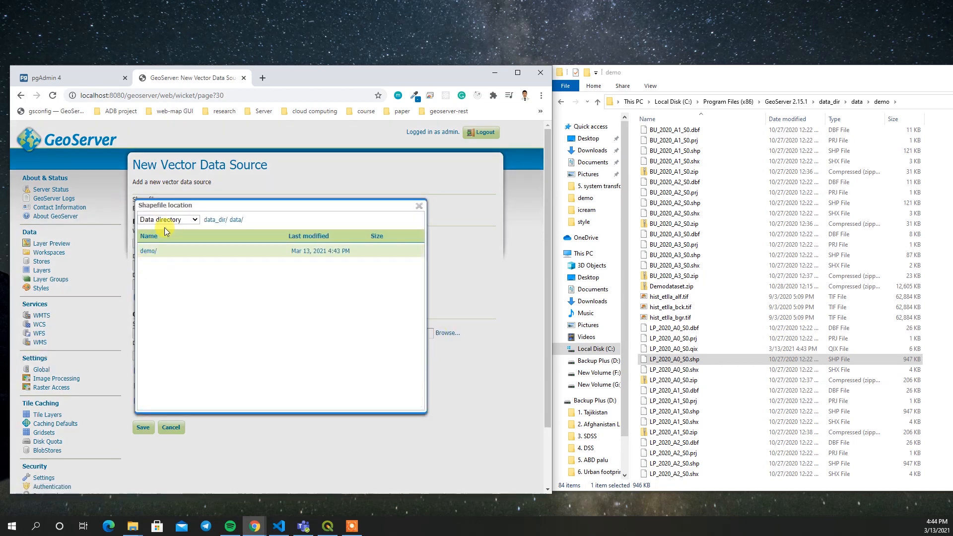
click(147, 251)
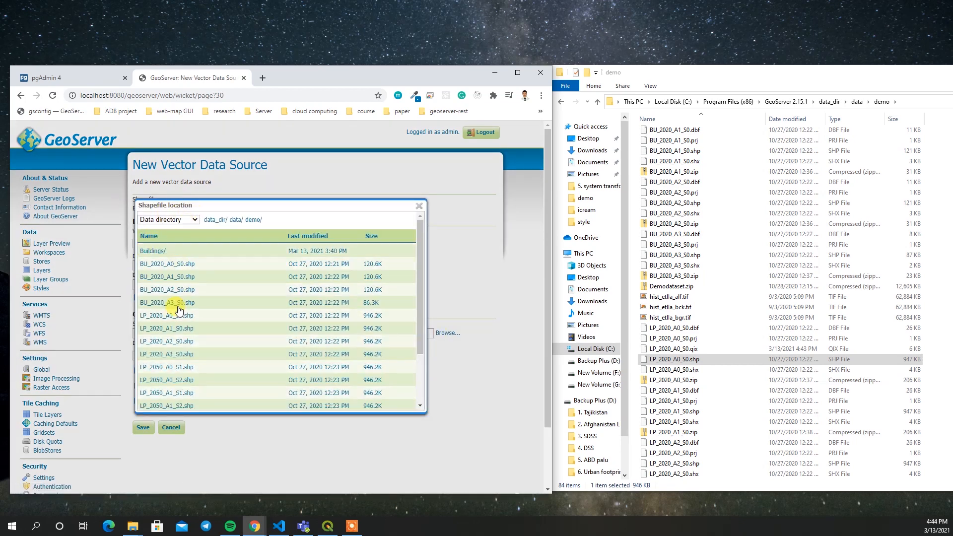
scroll(181, 347, down, 2)
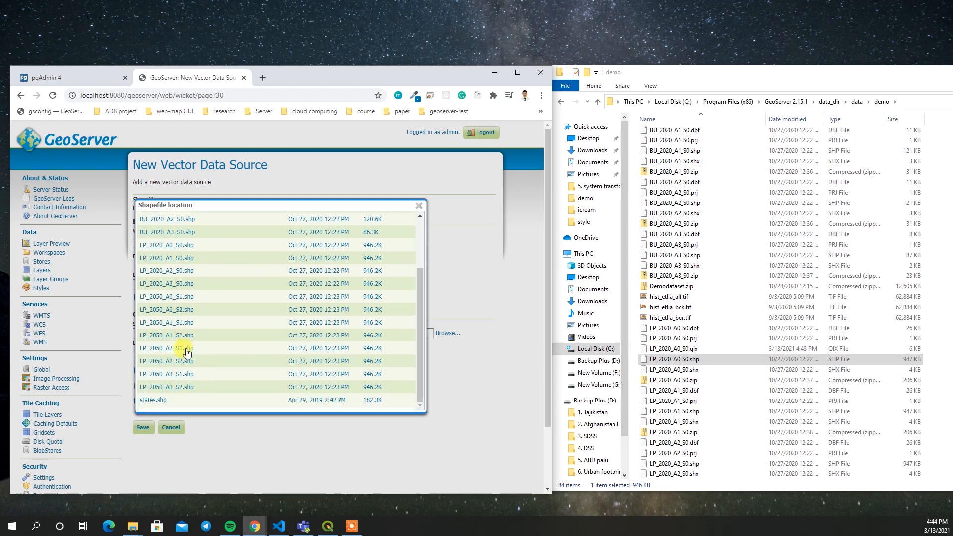
click(170, 388)
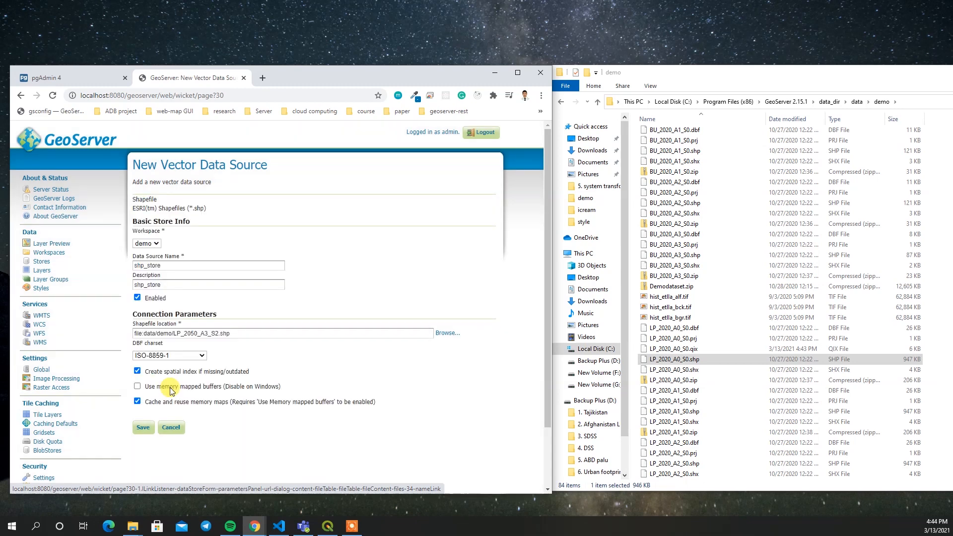
click(143, 428)
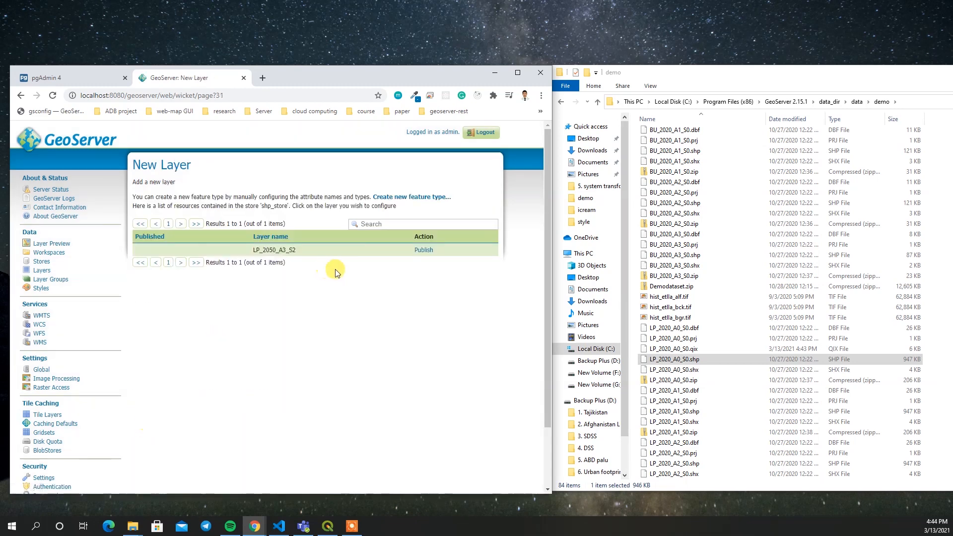
Step: Publish LP_2050_A3_S2 with its native bounding box computed from data and its lat/lon box from native bounds, and save the layer
click(426, 250)
scroll(244, 319, down, 6)
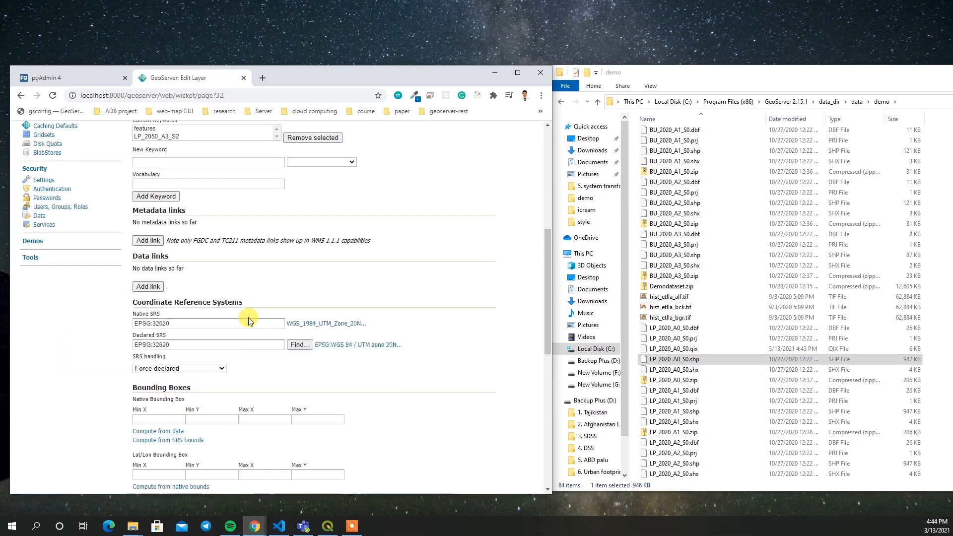
scroll(213, 309, up, 6)
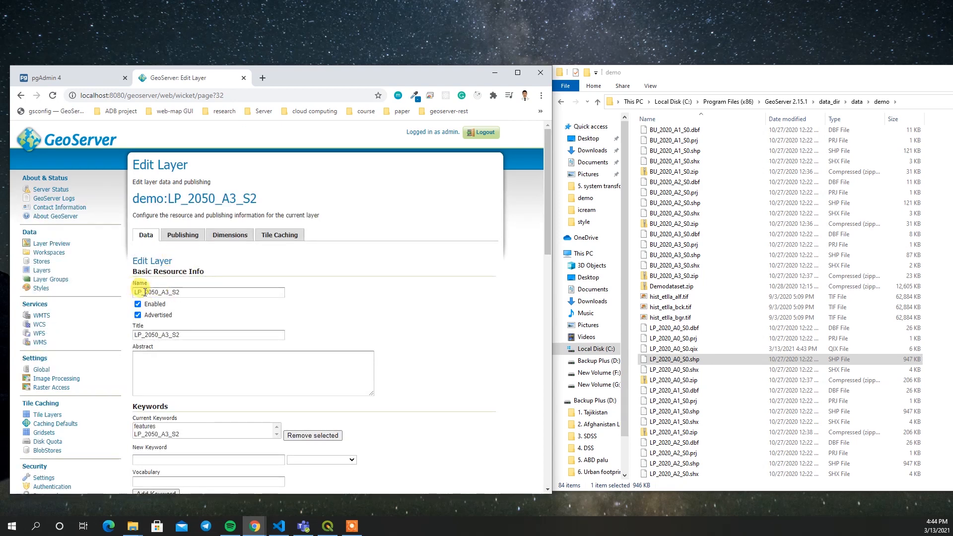
scroll(323, 327, down, 6)
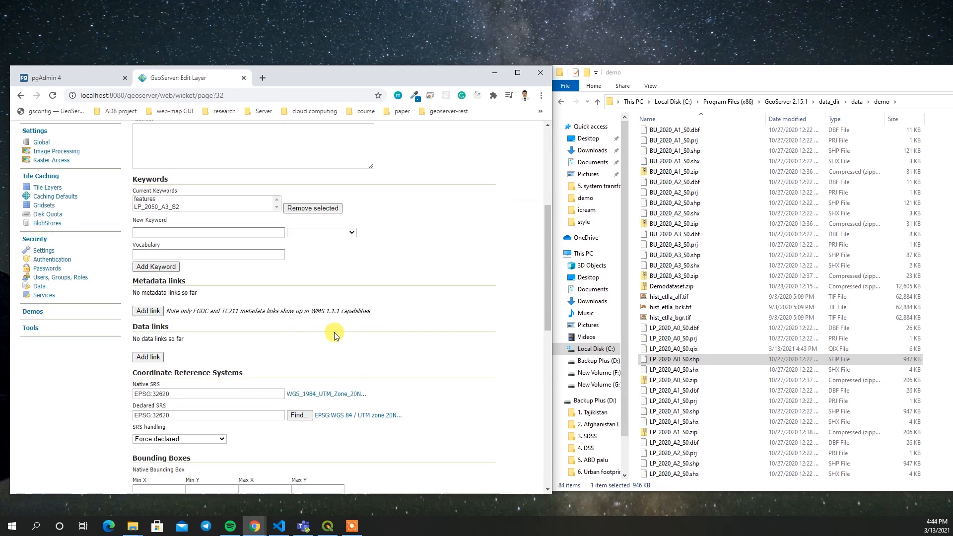
scroll(221, 298, down, 4)
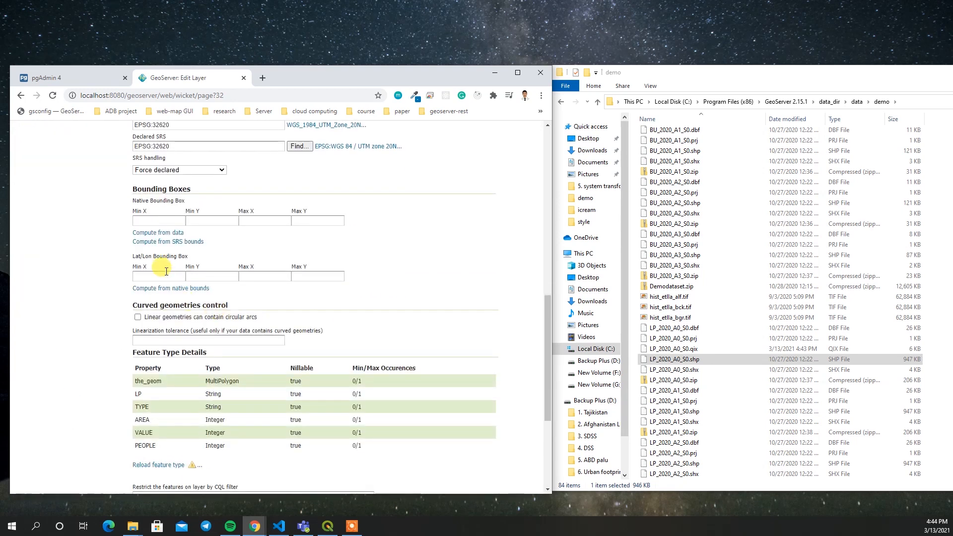
click(168, 233)
click(160, 288)
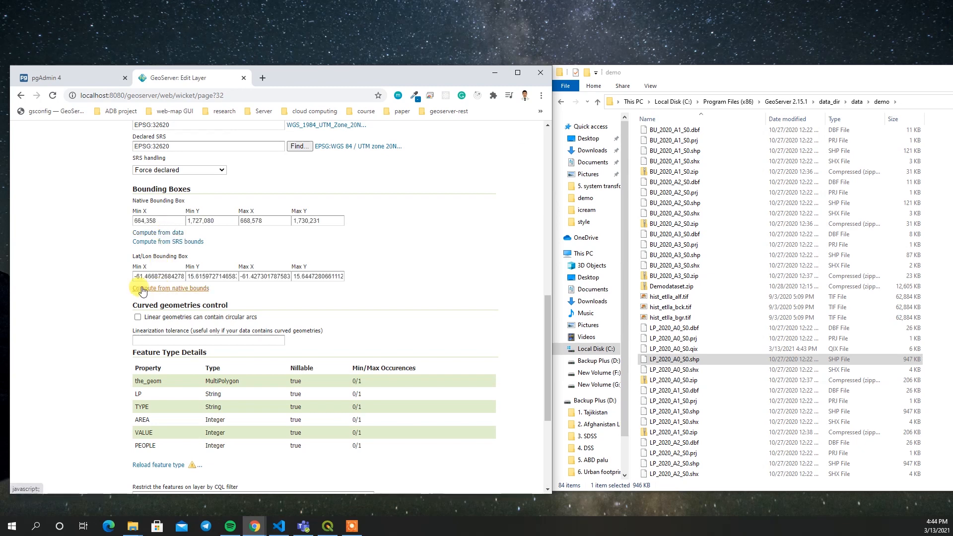
scroll(112, 309, down, 4)
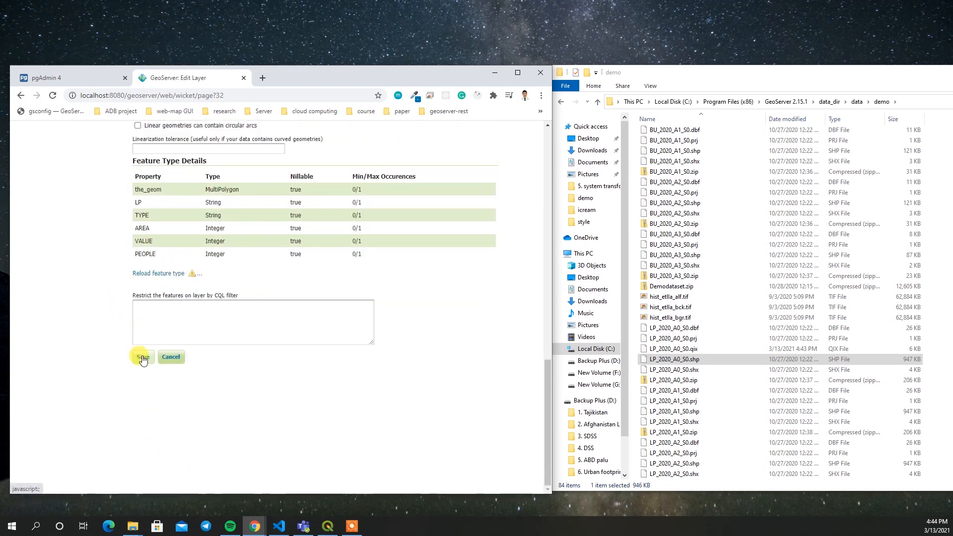
click(142, 358)
Step: Preview demo:LP_2050_A3_S2 in OpenLayers, locate its source shapefile in the demo folder, and return to GeoServer
click(55, 243)
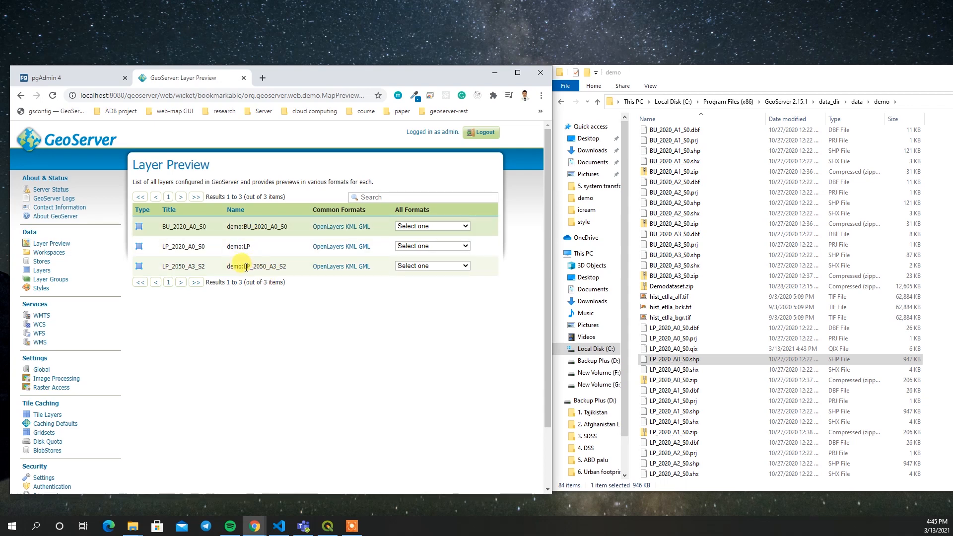
click(321, 268)
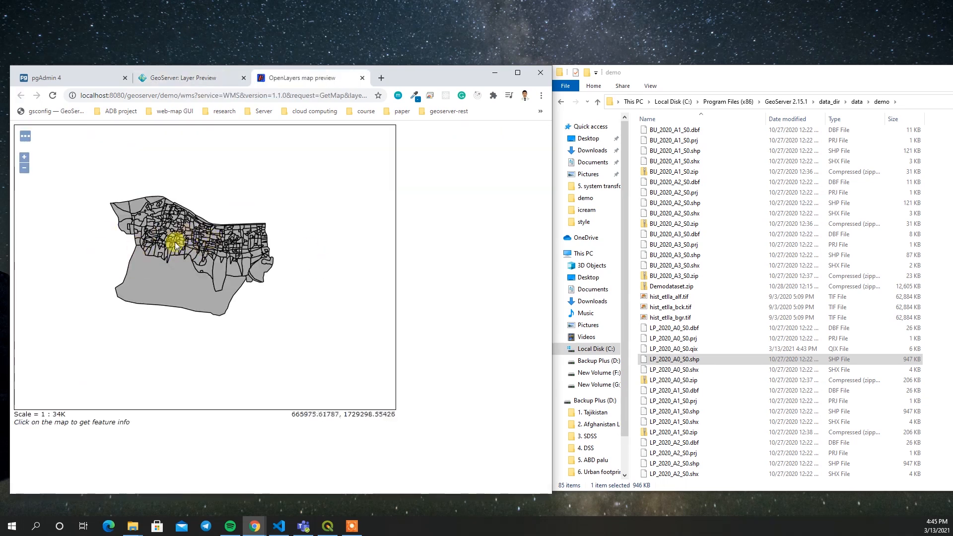
scroll(703, 413, down, 13)
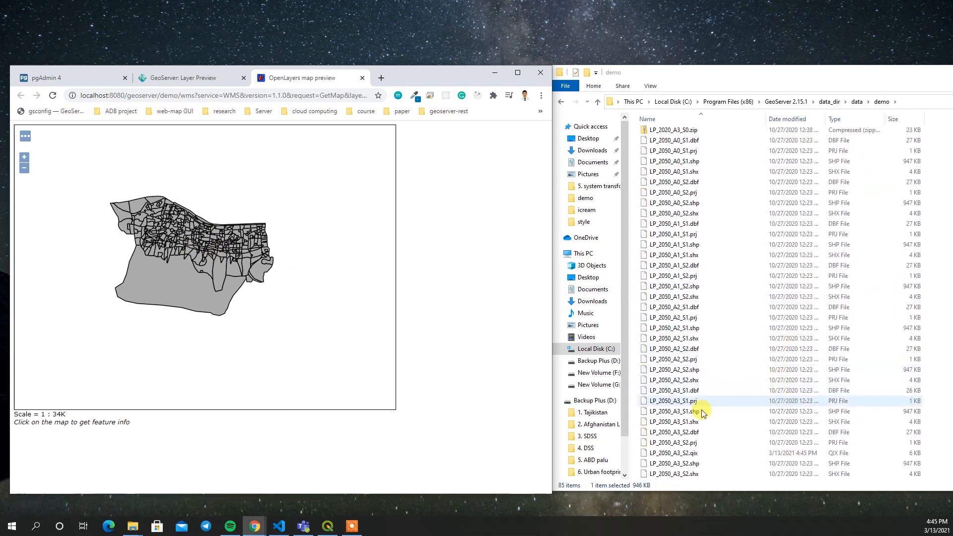
scroll(688, 420, down, 2)
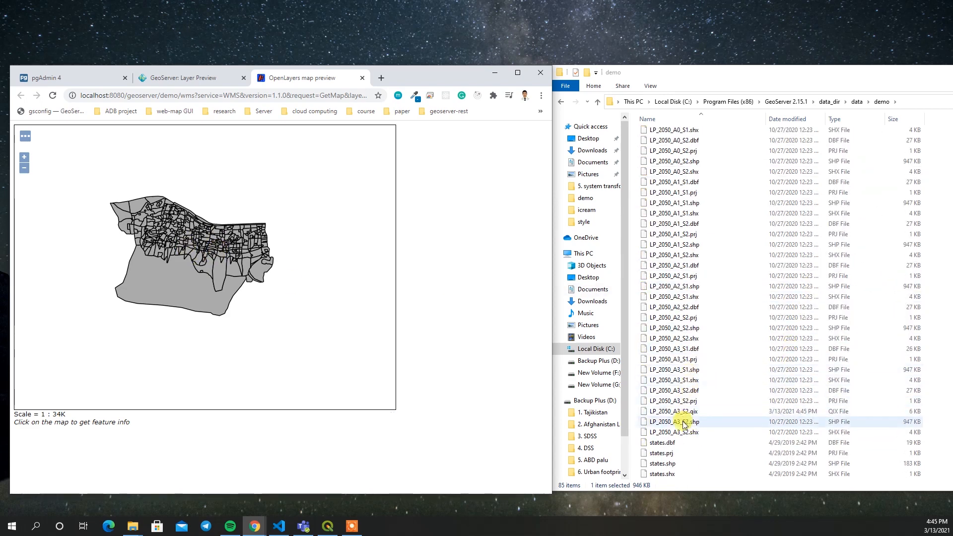
click(182, 78)
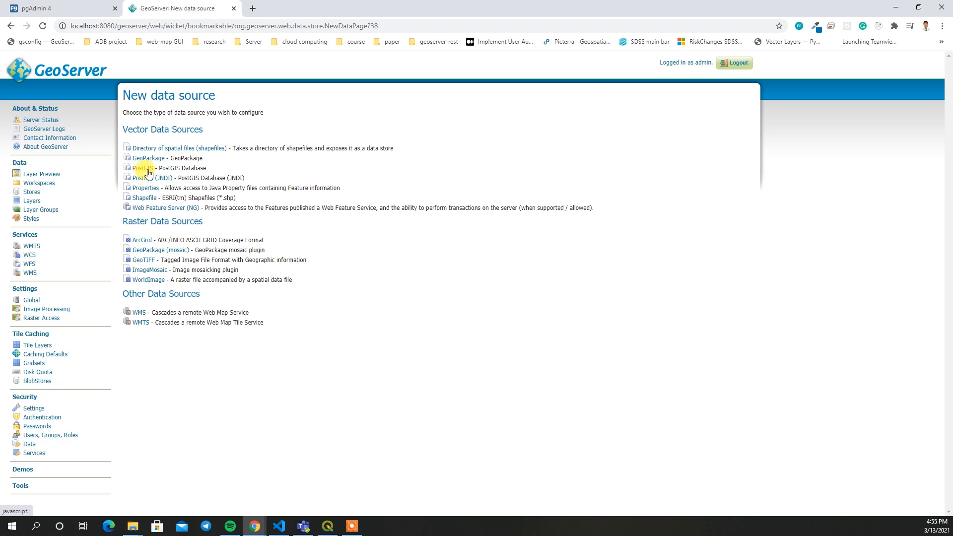
Step: Switch to pgAdmin and list the tables in the geoinformatics_center schema of the sdss database
click(65, 9)
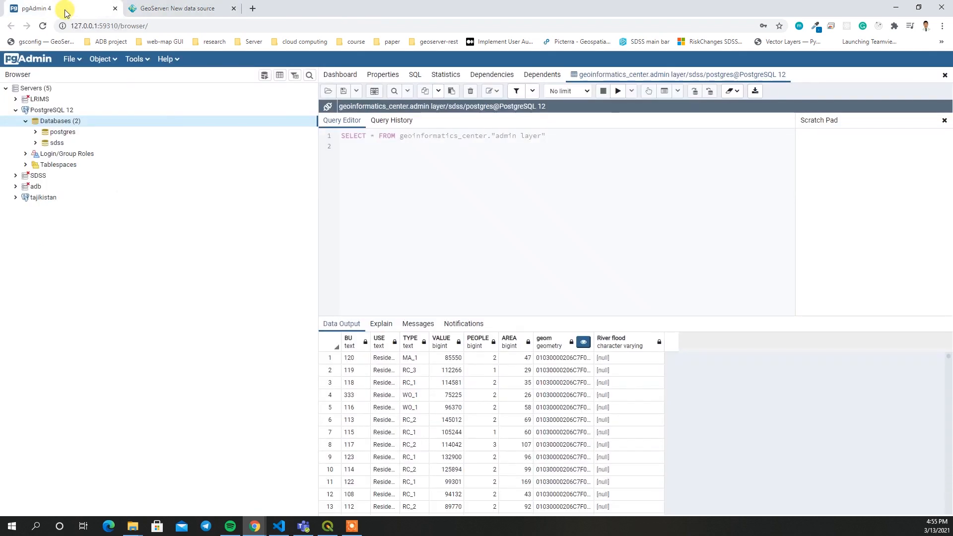
click(36, 145)
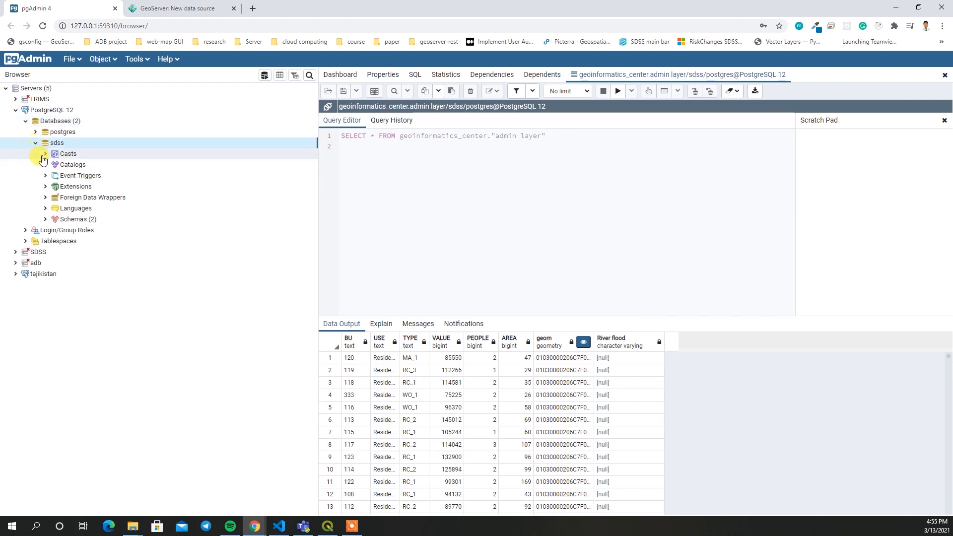
click(46, 219)
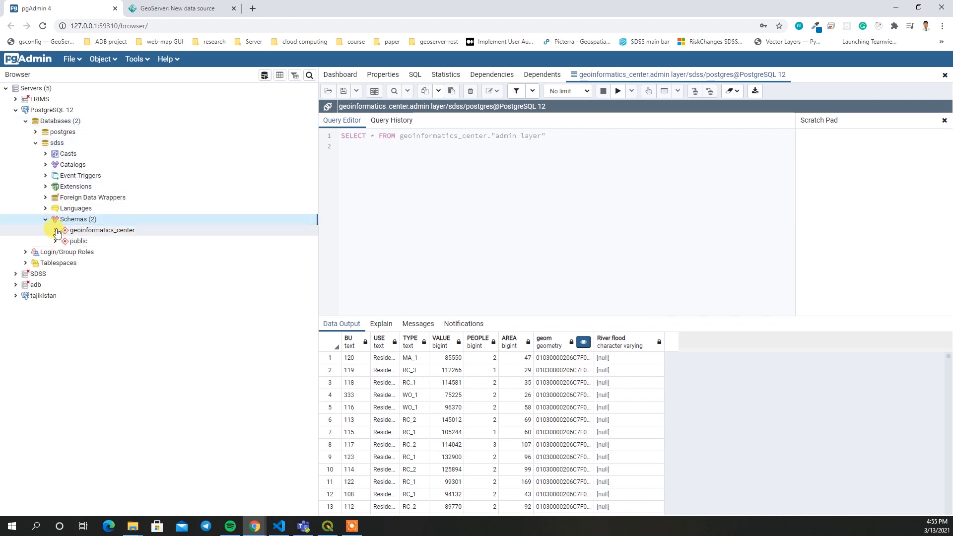
click(55, 231)
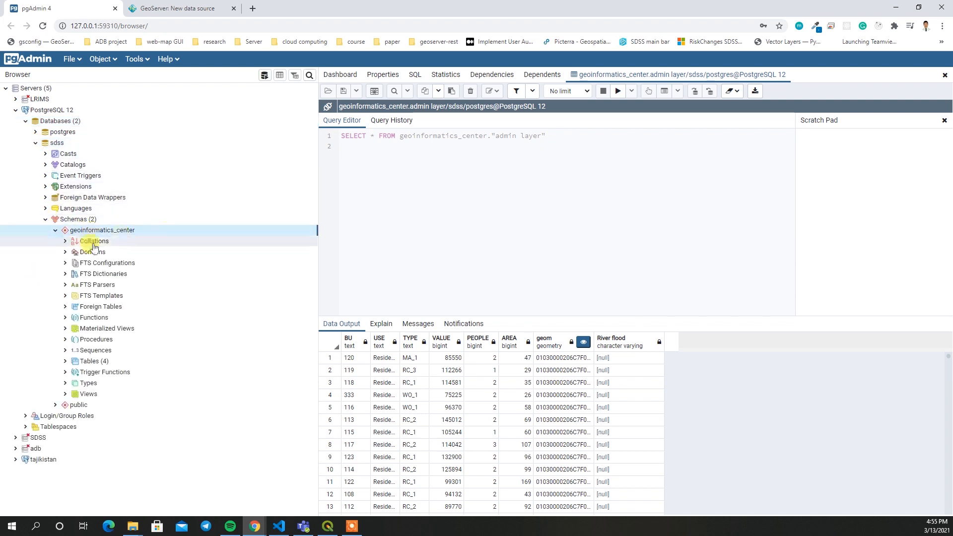
click(67, 363)
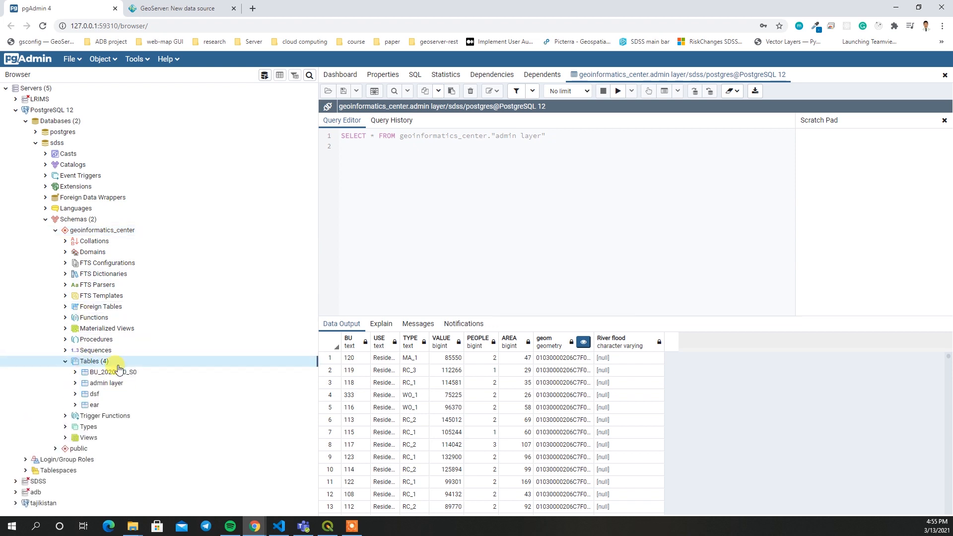
Step: View the admin layer table's rows and geometries on a map, and return to the GeoServer data source list
click(107, 383)
click(278, 80)
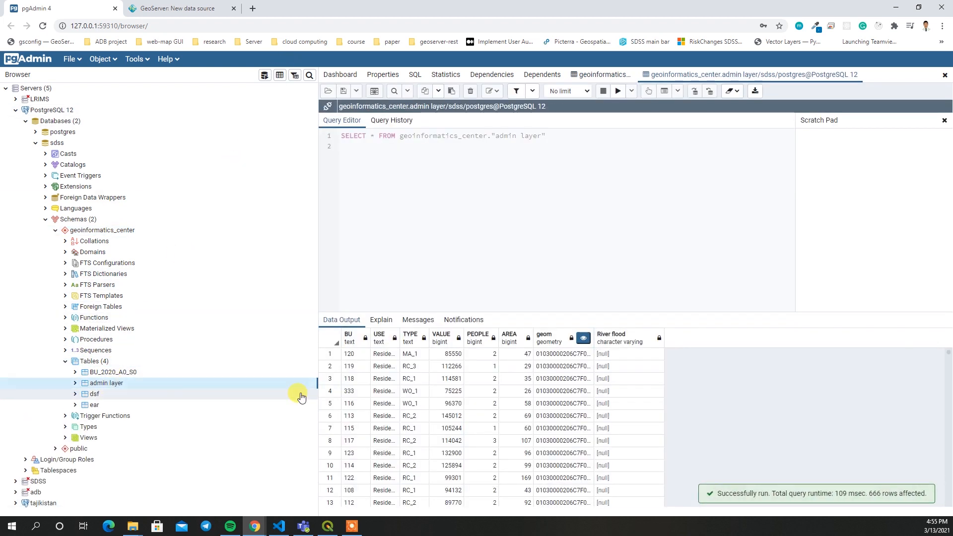
click(584, 338)
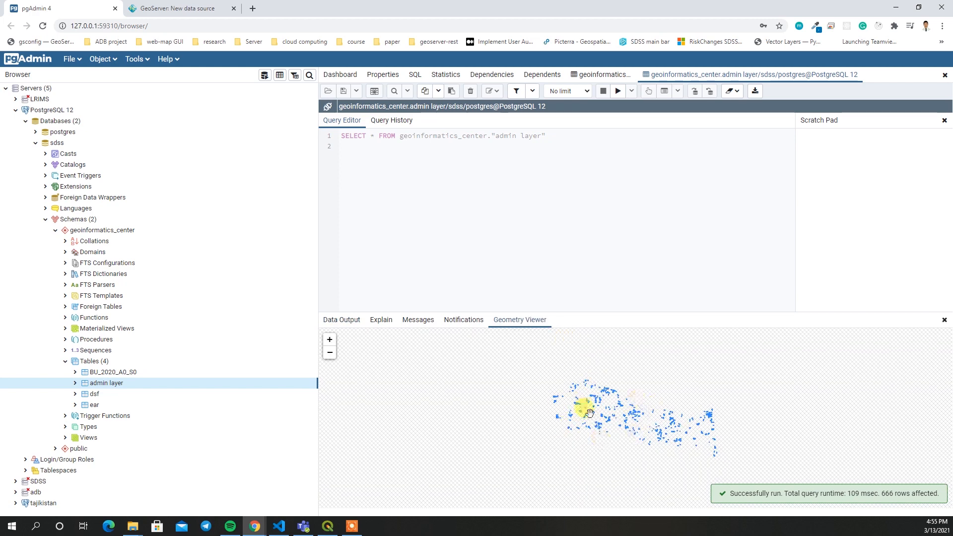
click(197, 8)
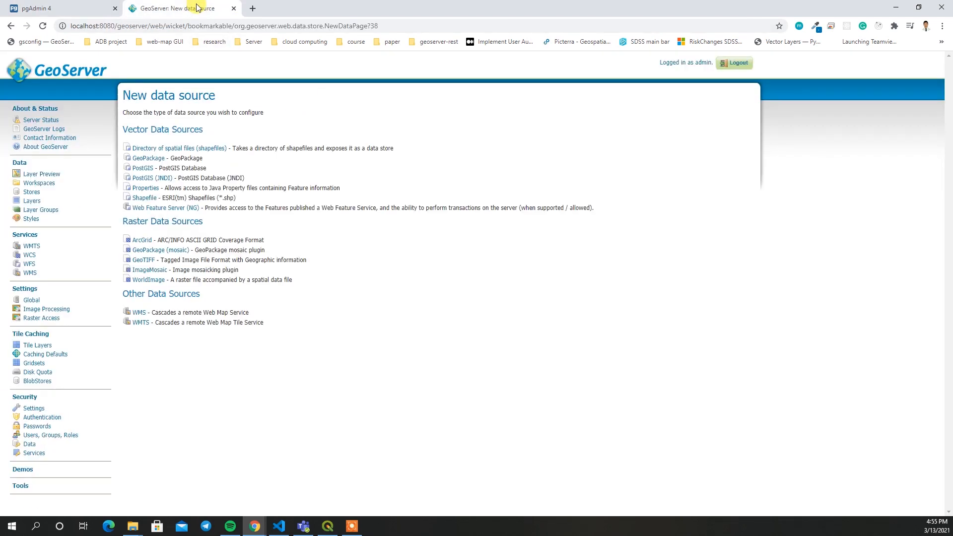
Step: Preview demo:BU_2020_A0_S0 in OpenLayers, compare it with the admin layer geometries in pgAdmin, and return to GeoServer
click(39, 174)
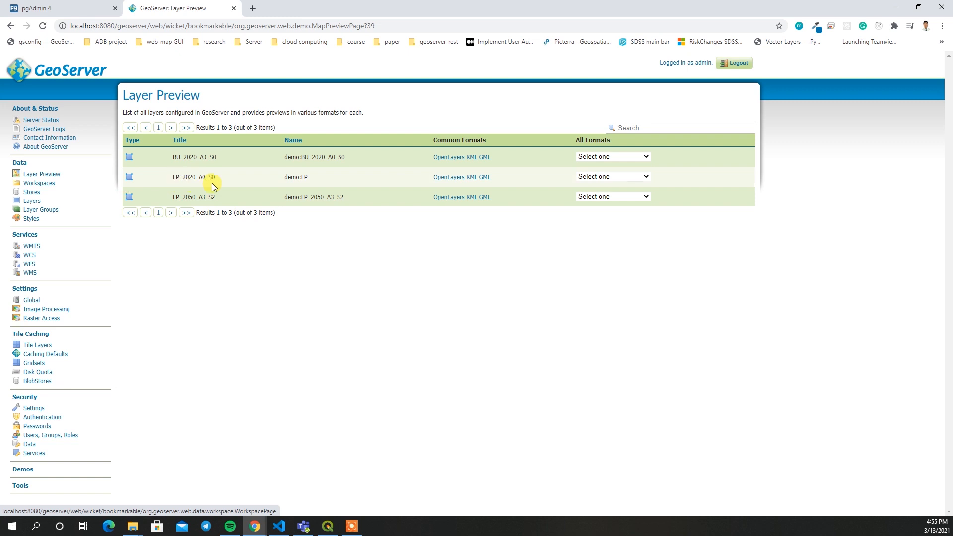
click(442, 157)
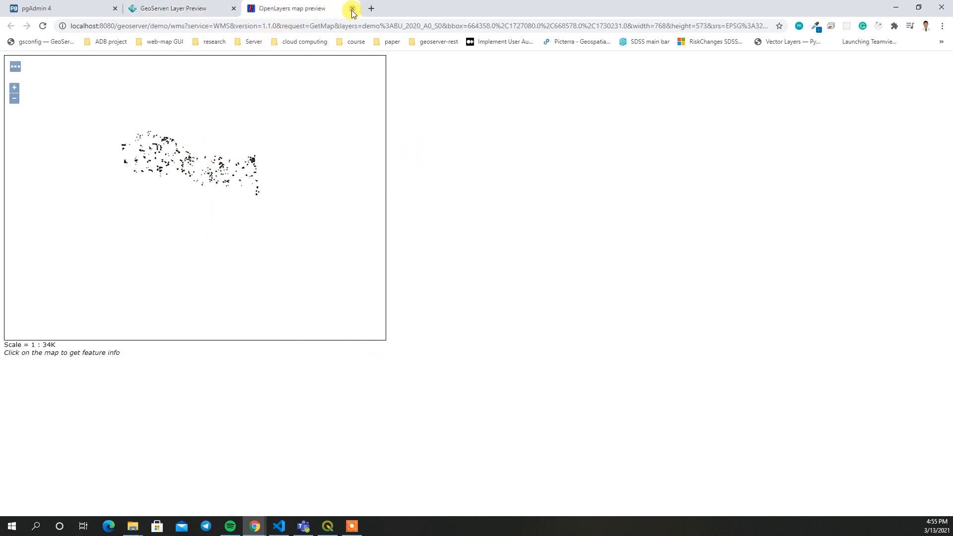
click(353, 9)
click(60, 9)
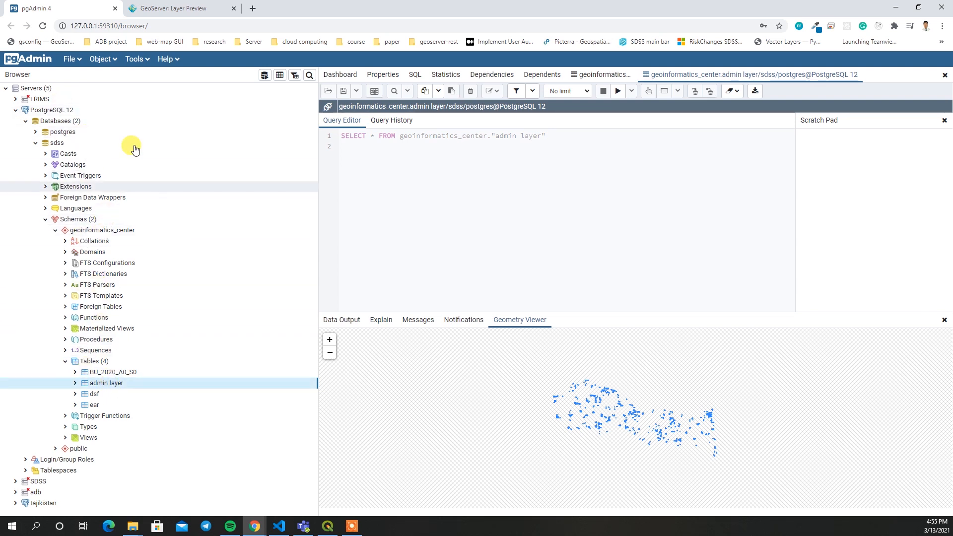
click(173, 8)
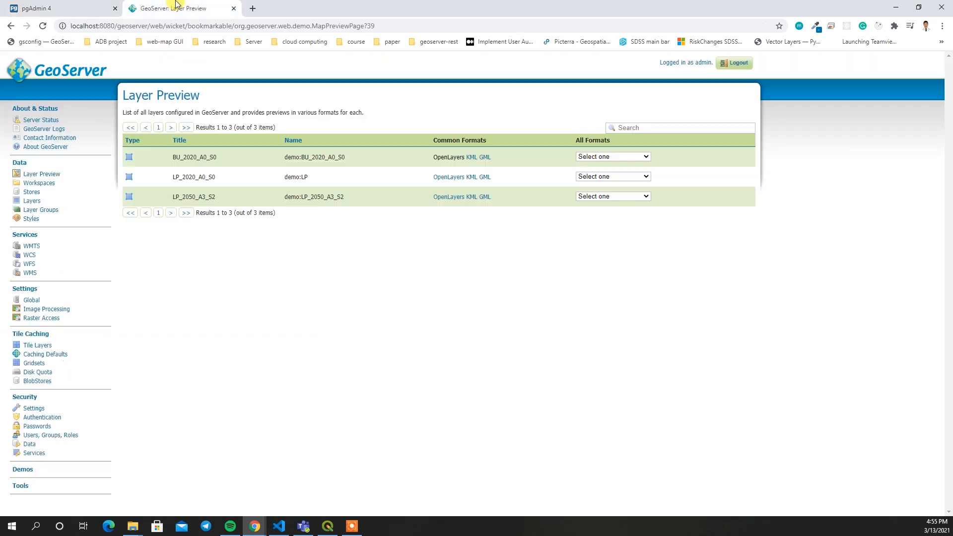
Step: Start a new PostGIS store in the demo workspace with db as both its data source name and description
click(39, 184)
click(40, 192)
click(152, 124)
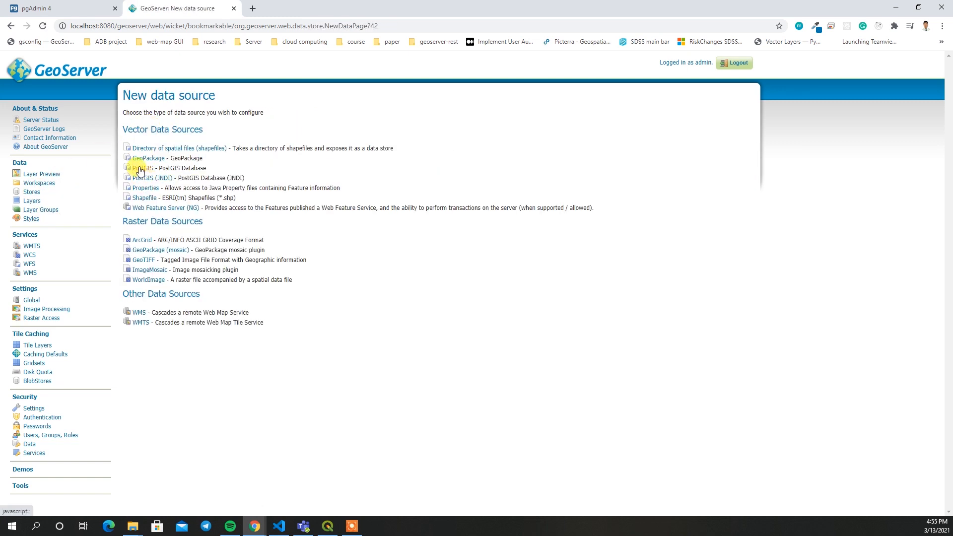
click(140, 169)
click(153, 197)
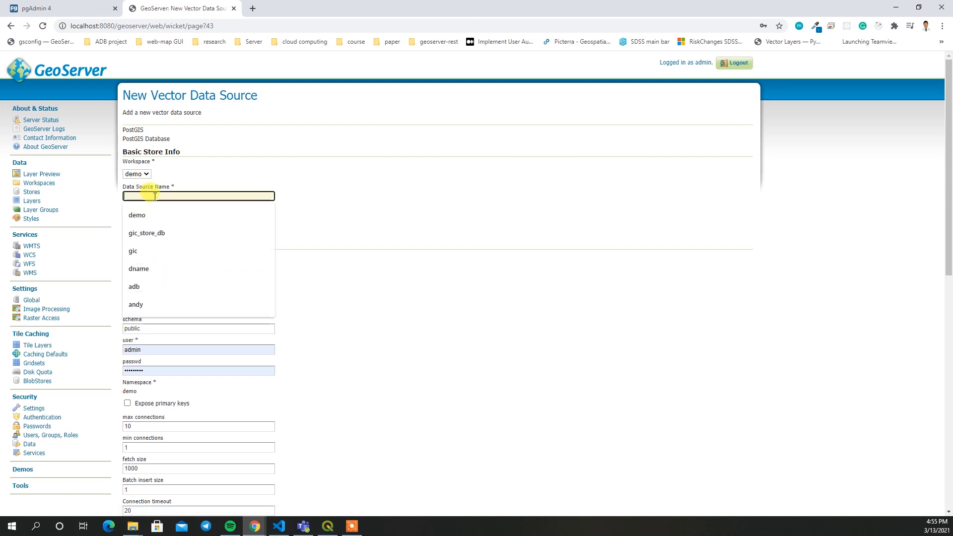
text(db)
key(Tab)
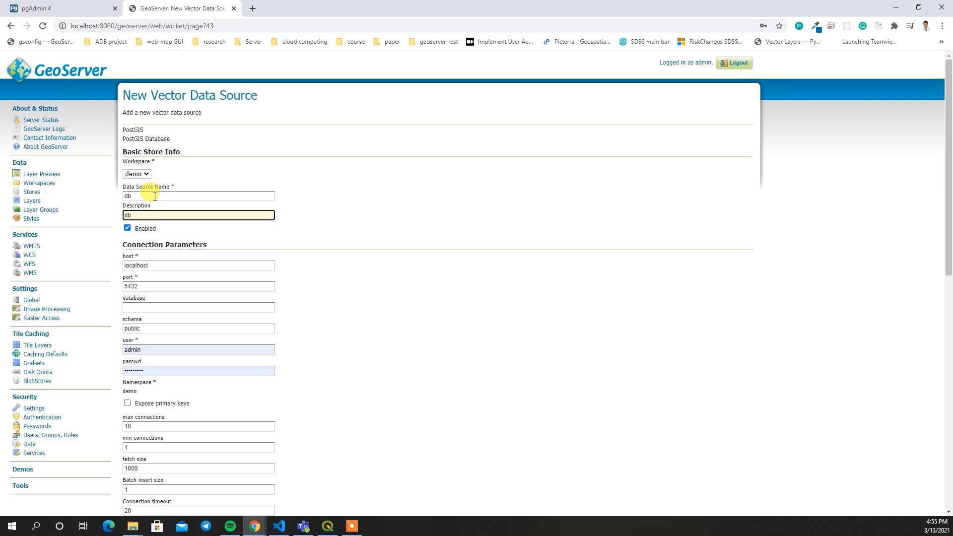
click(340, 215)
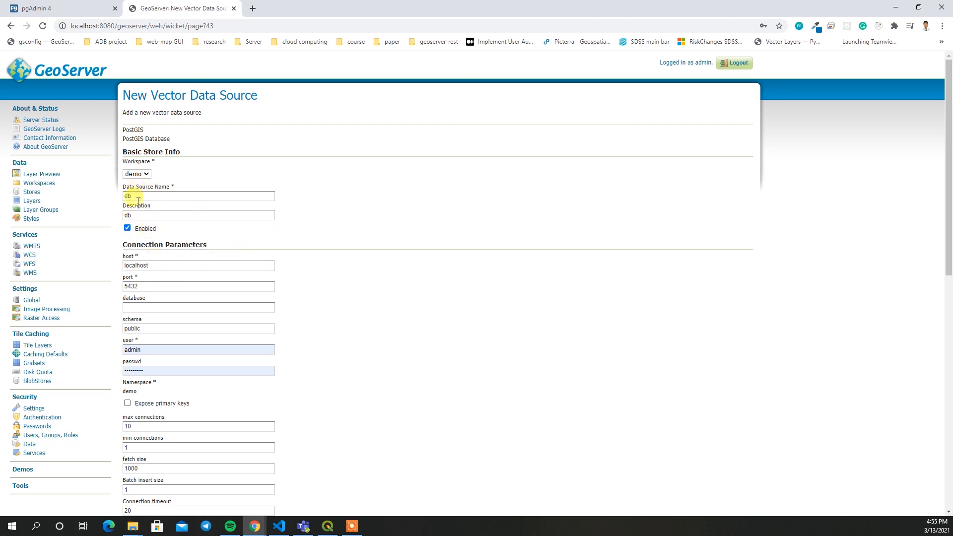
Step: Set the PostGIS store's database to sdss and its schema to geoinformatics_center, checking the schema name in pgAdmin
drag(159, 268, 119, 286)
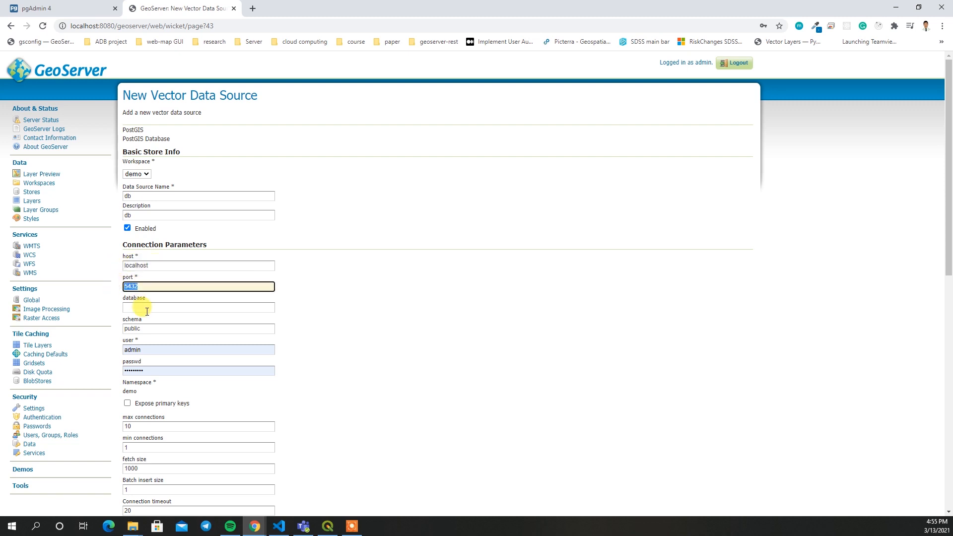
click(147, 308)
text(sds)
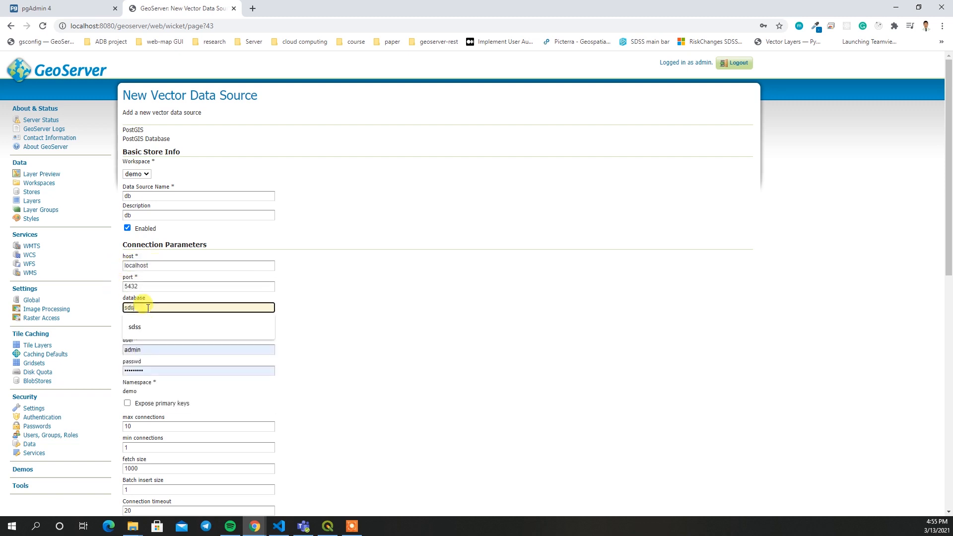
text(s)
click(298, 334)
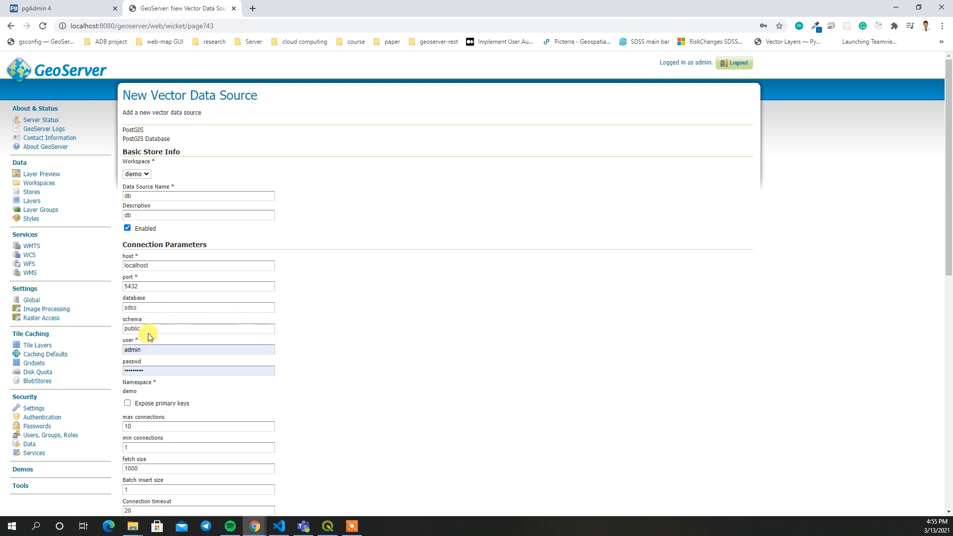
click(67, 6)
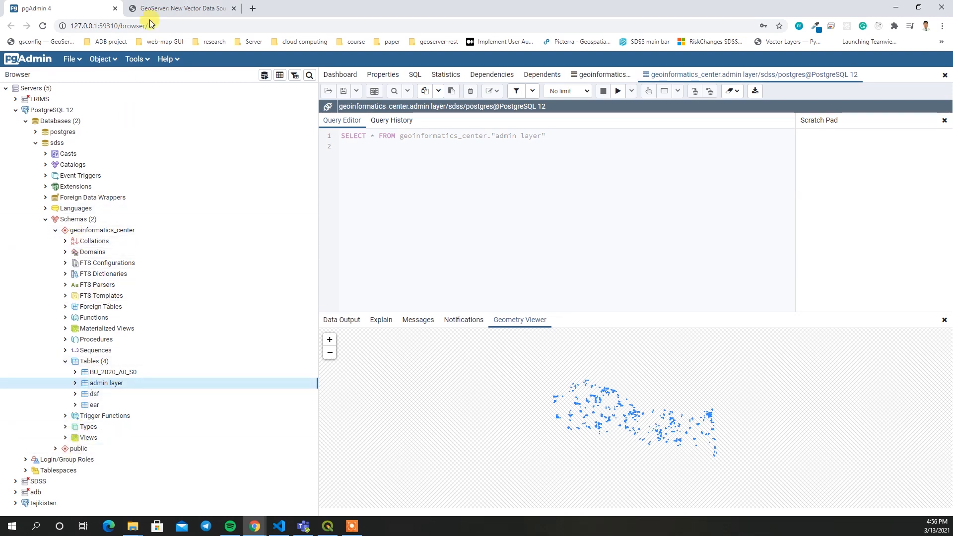
click(167, 6)
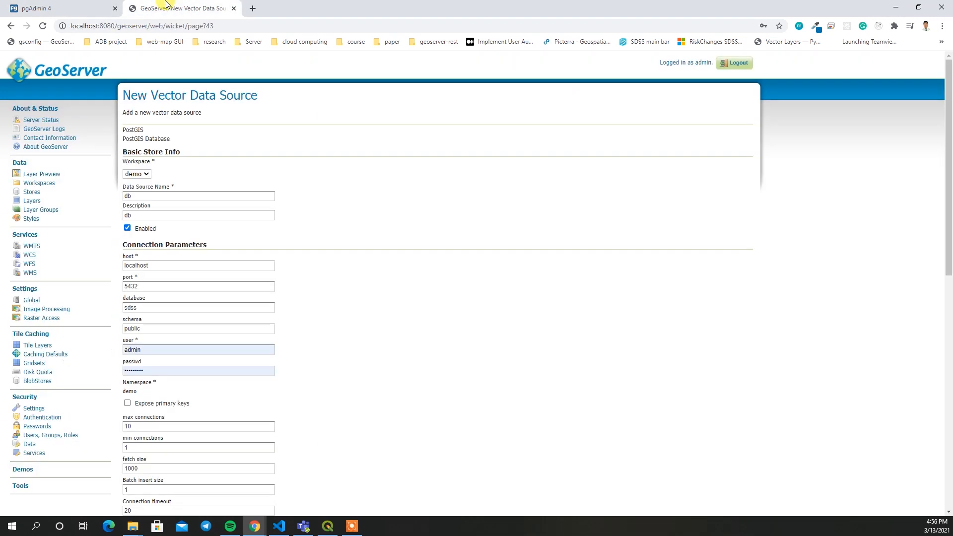
double_click(142, 328)
text(geoinformatics_center)
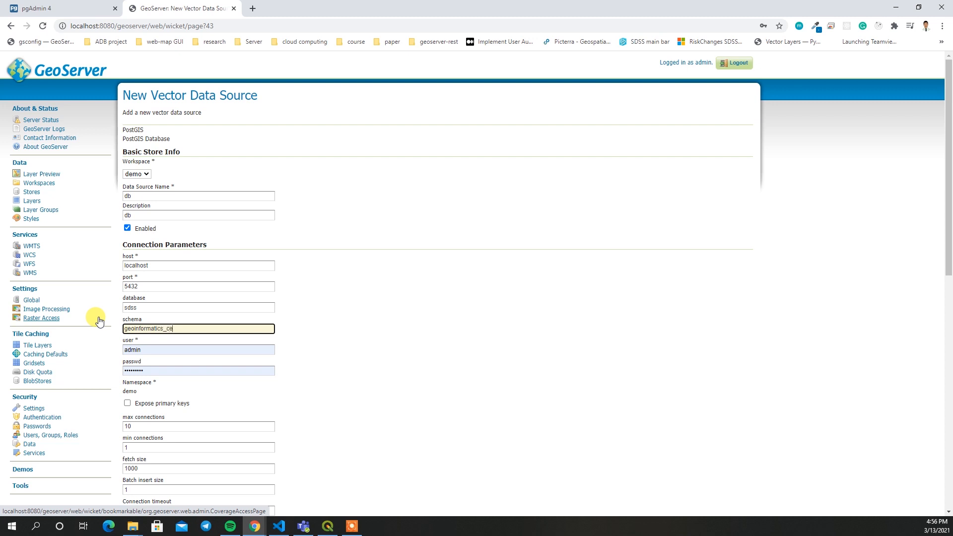
Step: Set the store's connection user to postgres and enter the database password
click(147, 347)
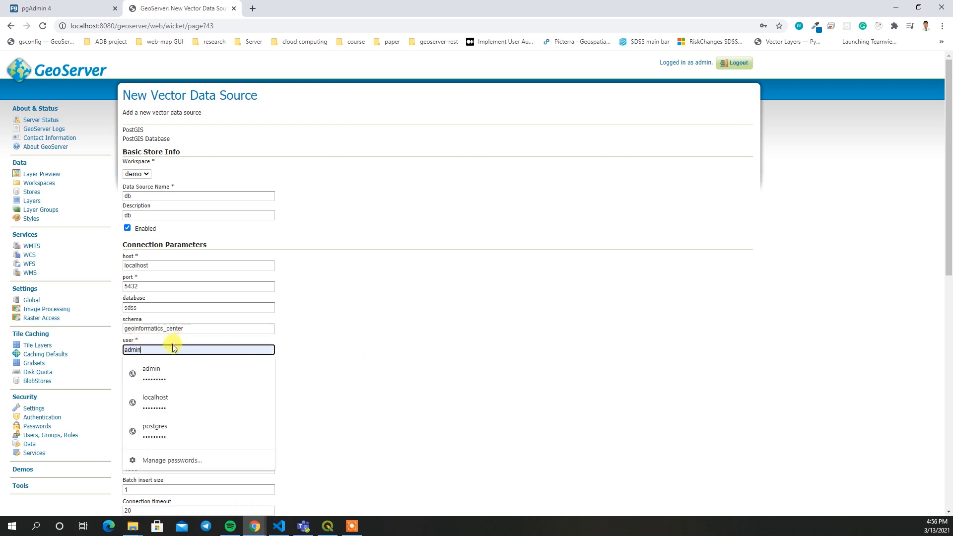
text(post)
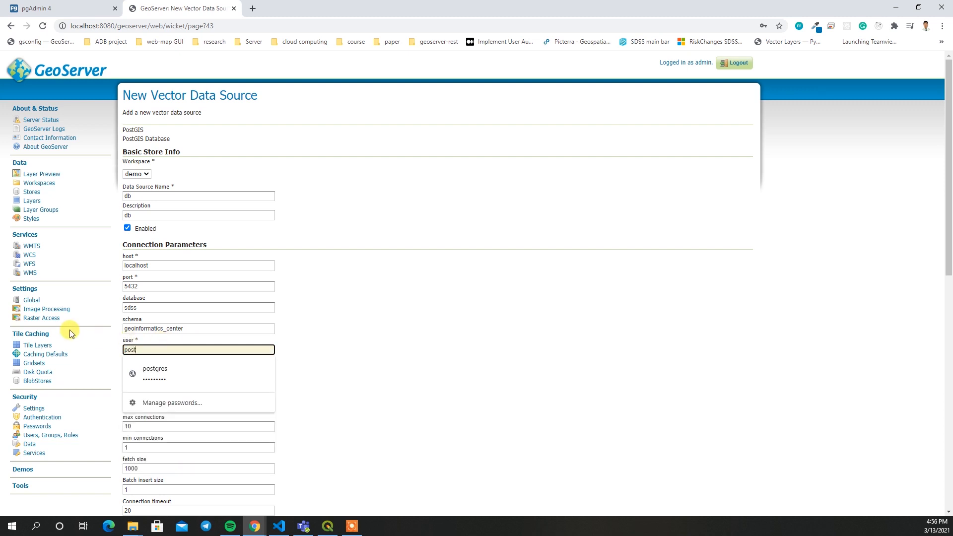
text(gress)
key(BackSpace)
click(339, 357)
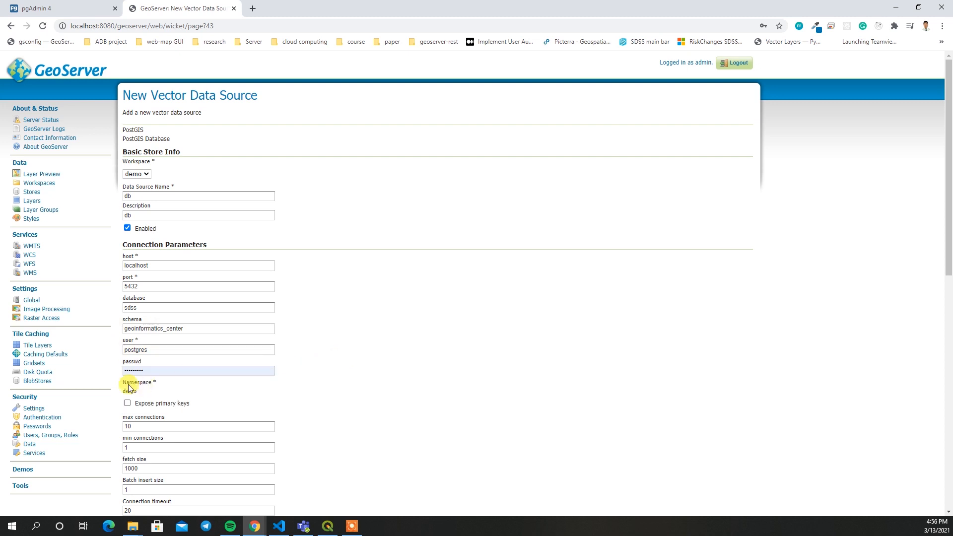
click(149, 371)
text(•••)
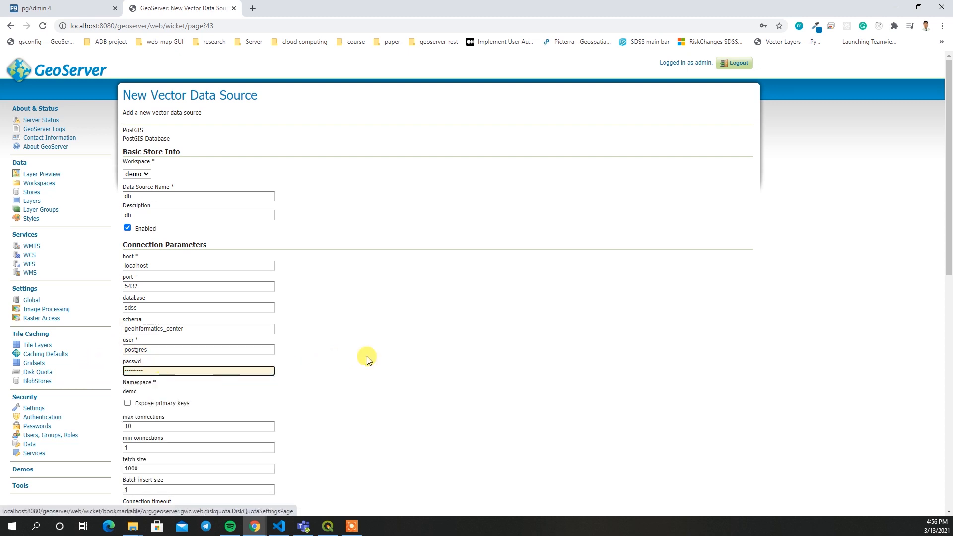
Step: Save the db store and decline the browser's offer to update the stored password
scroll(505, 343, down, 9)
click(131, 439)
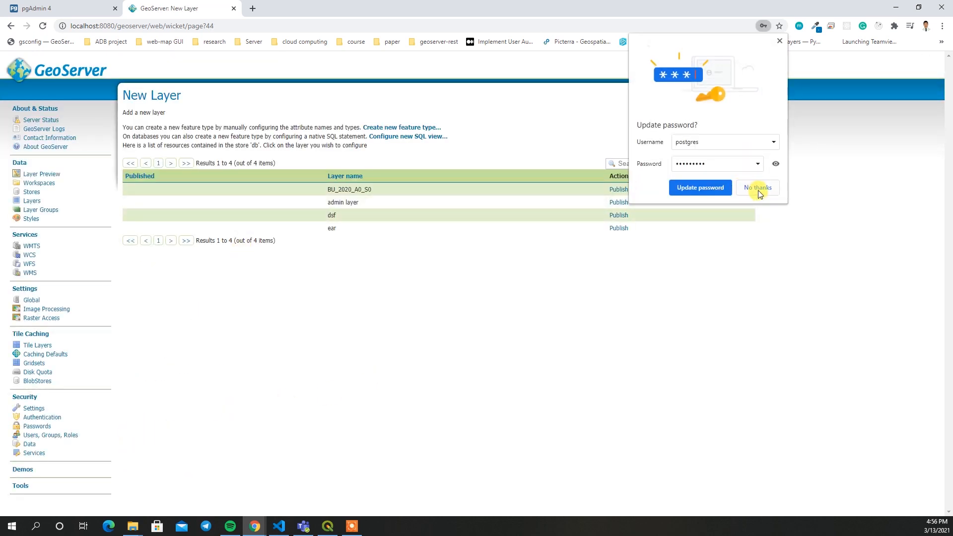
click(751, 188)
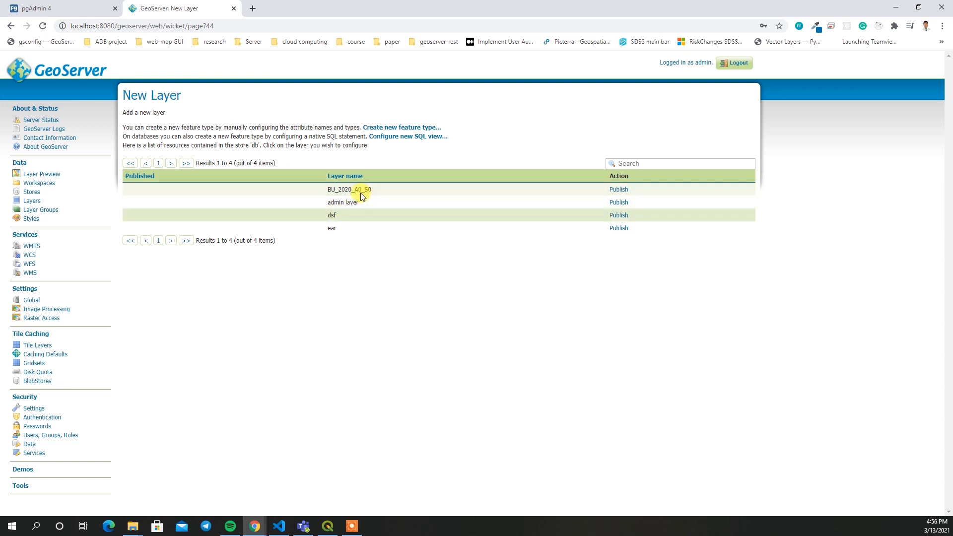
Step: Compare the db store's publishable layers with the tables of the geoinformatics_center schema in pgAdmin
click(30, 8)
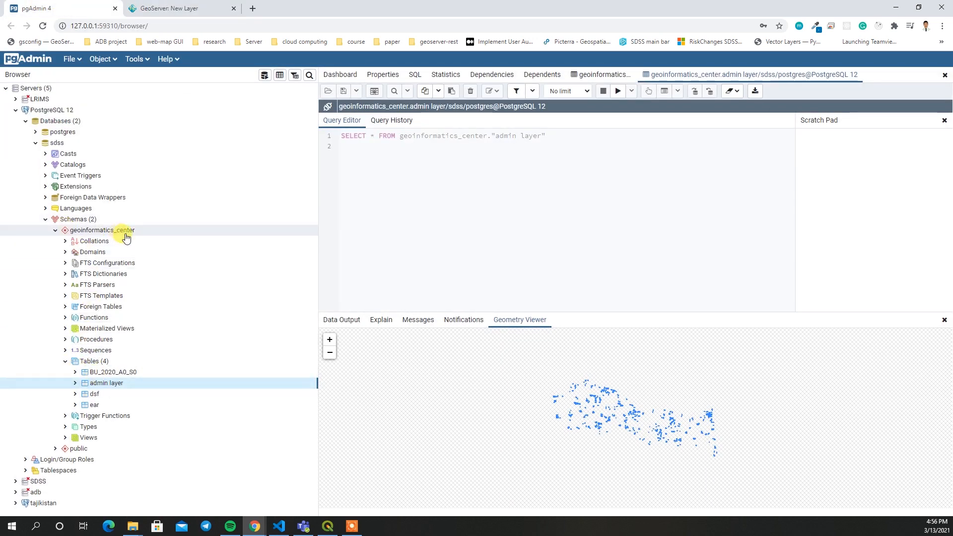
click(160, 7)
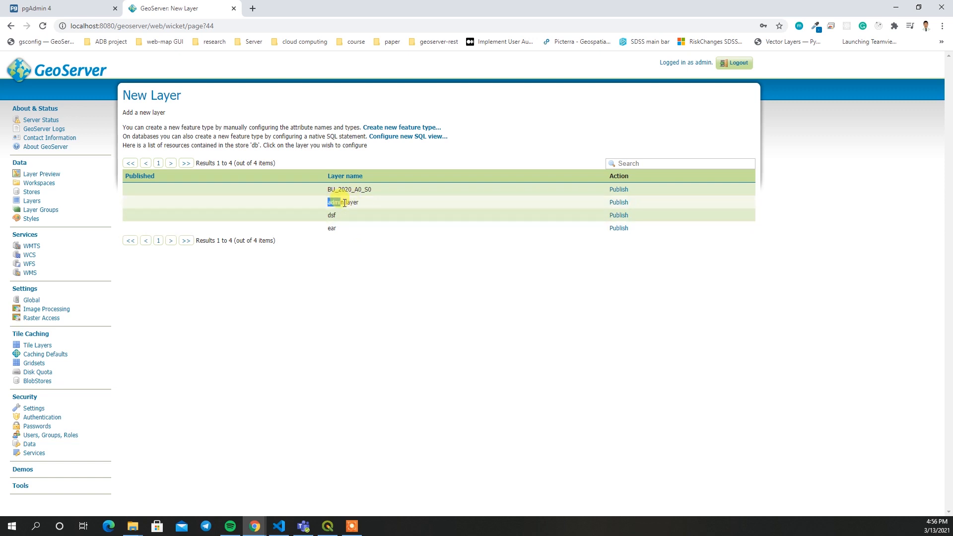
click(361, 203)
Step: Publish admin layer with its native bounding box computed from data and its lat/lon box from native bounds, and save it
drag(326, 203, 362, 204)
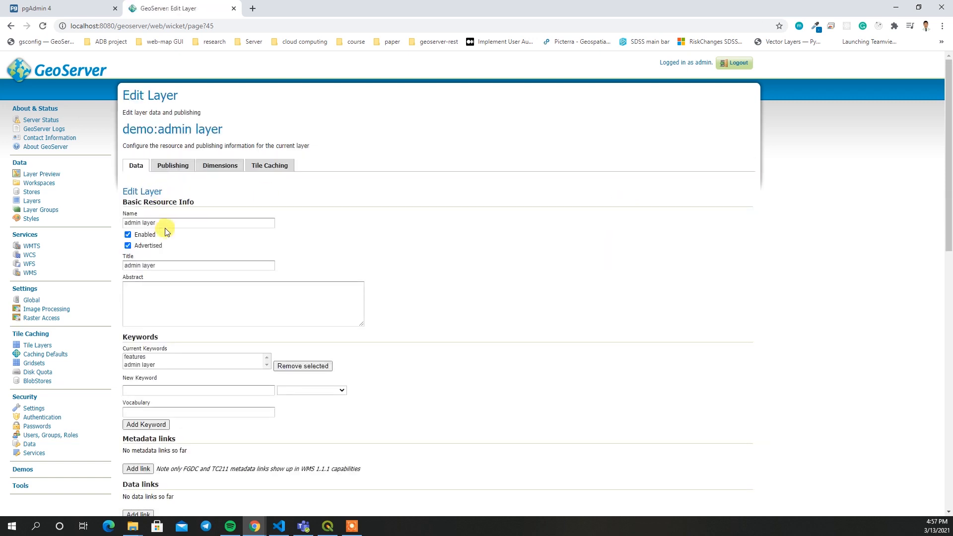
drag(159, 222, 90, 226)
scroll(329, 234, down, 12)
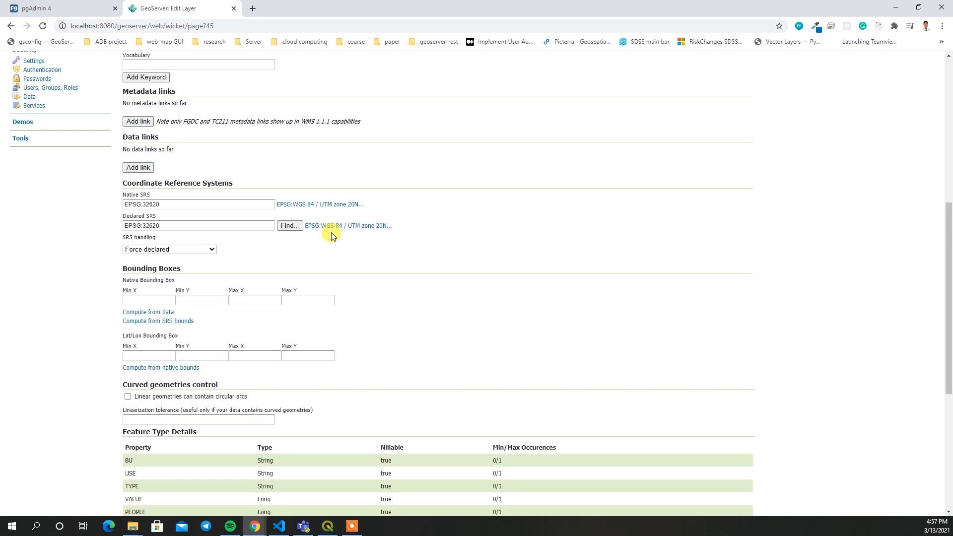
scroll(232, 228, up, 4)
click(150, 237)
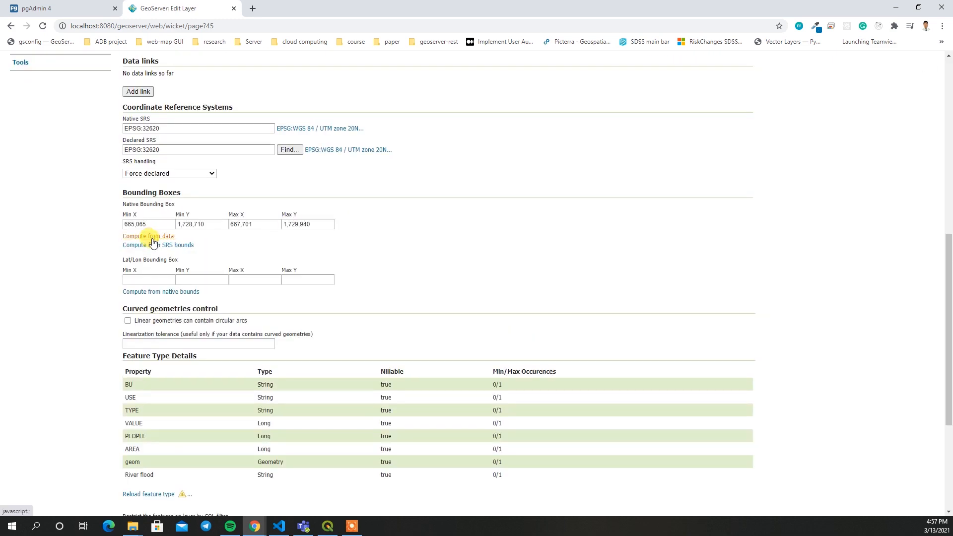
click(149, 292)
scroll(91, 312, down, 4)
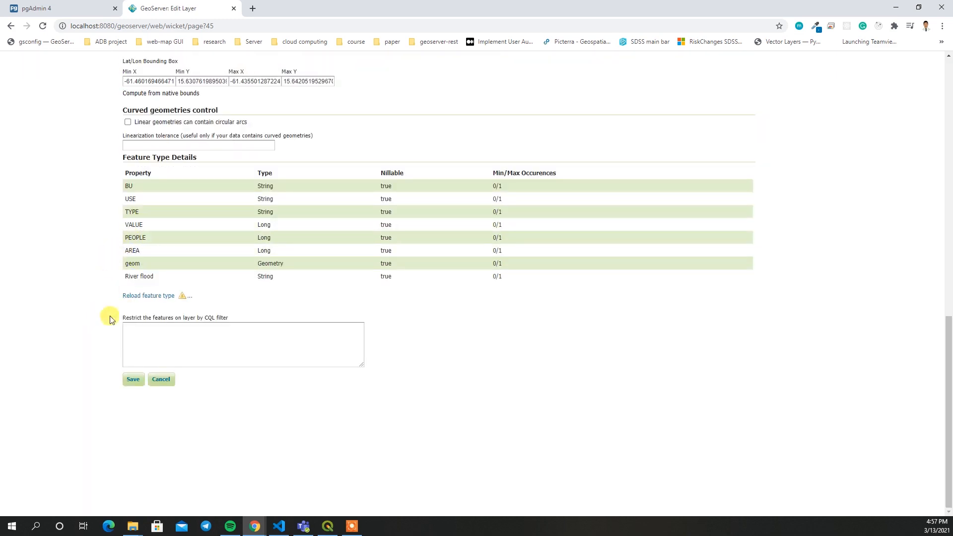
click(132, 379)
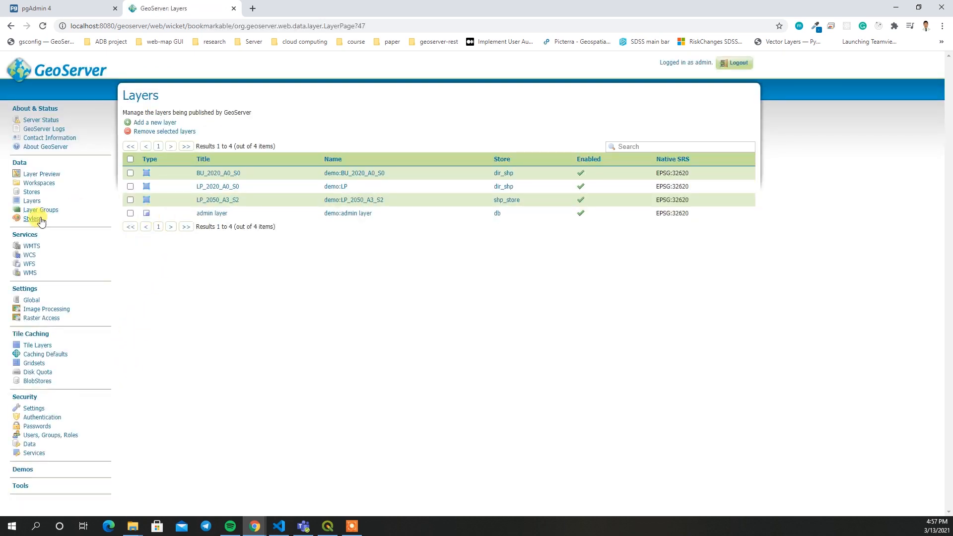
Step: Preview demo:admin layer in OpenLayers, compare it with the table's geometries in pgAdmin, and return to GeoServer's preview list
click(40, 176)
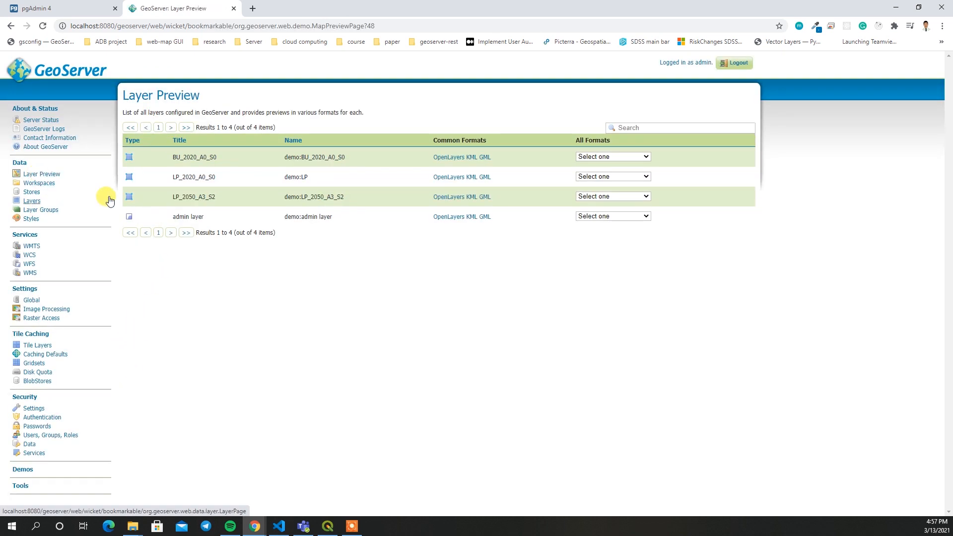
click(439, 218)
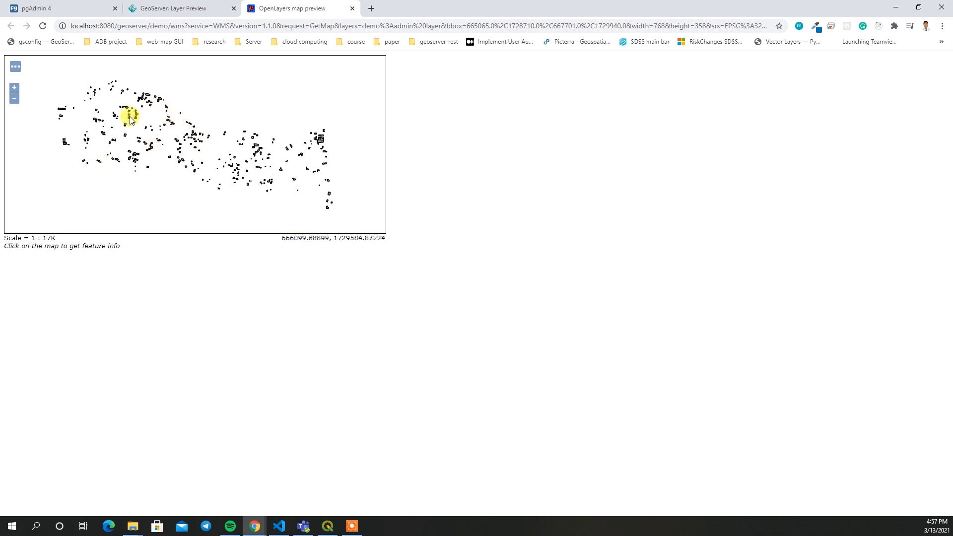
click(64, 8)
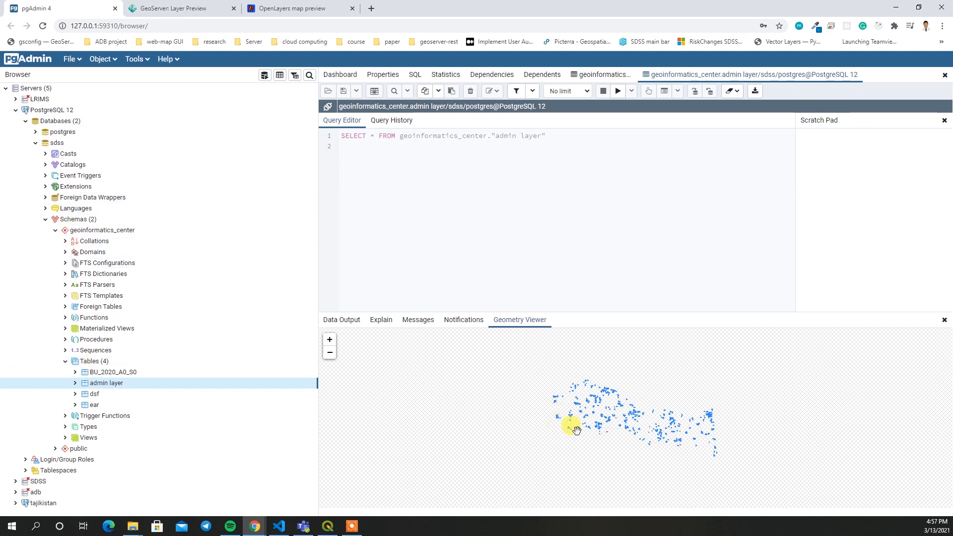
click(272, 8)
click(208, 5)
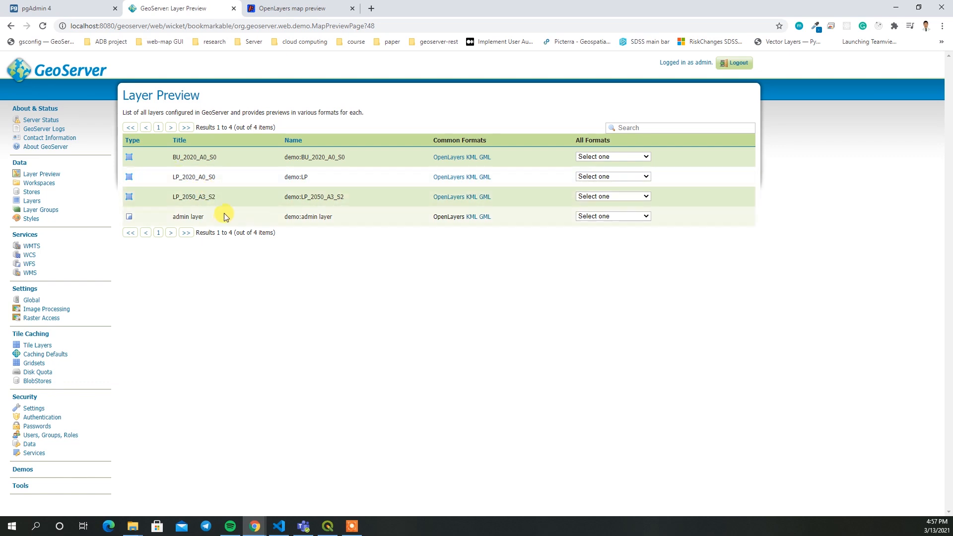
Step: Review the stores and published layers, and list the resources of demo:db available for a new layer
click(31, 193)
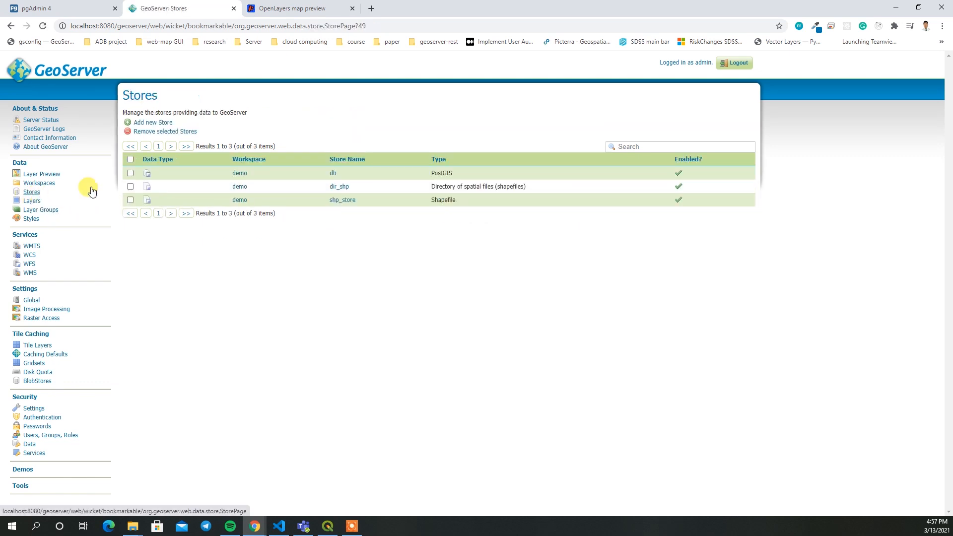
click(32, 200)
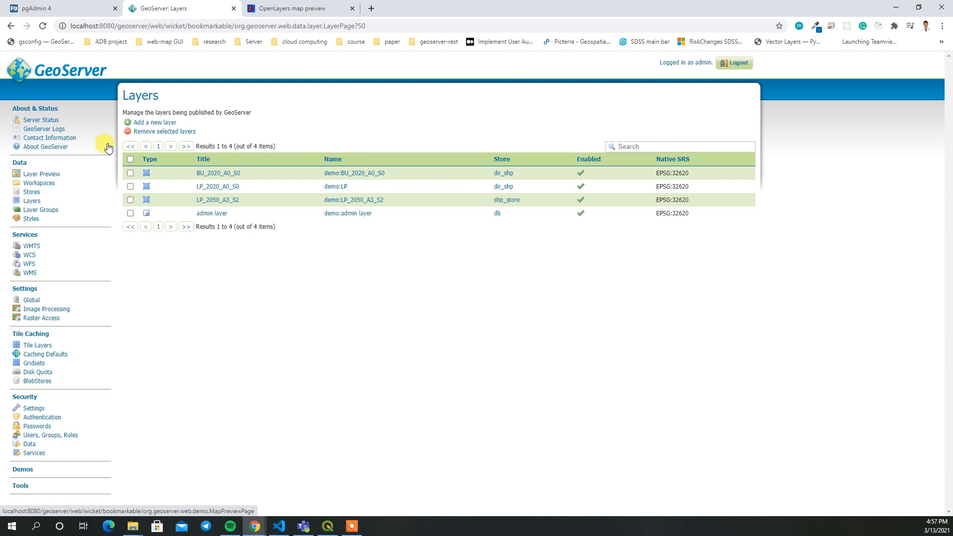
click(154, 125)
click(178, 128)
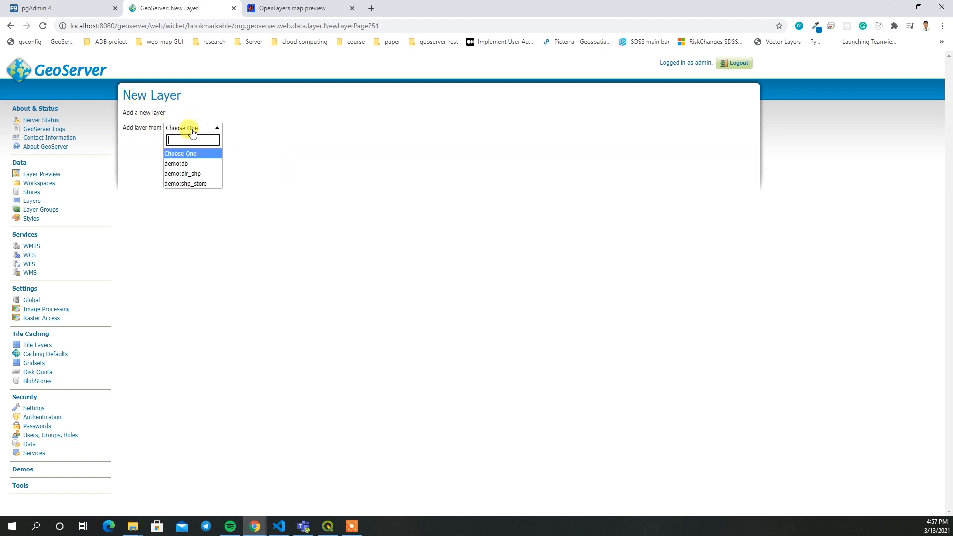
click(189, 163)
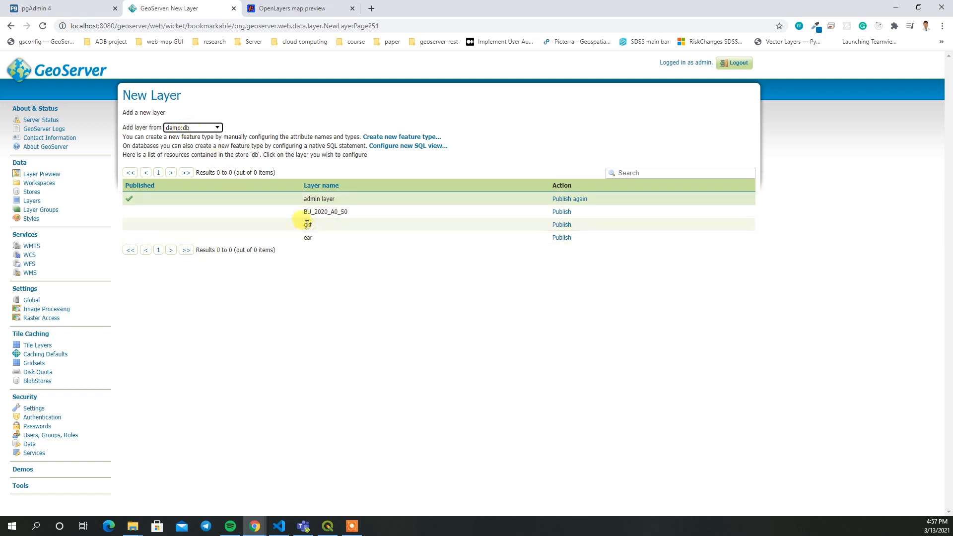
Step: Publish the ear layer with its native bounding box computed from data and its lat/lon box from native bounds, and save it
click(560, 238)
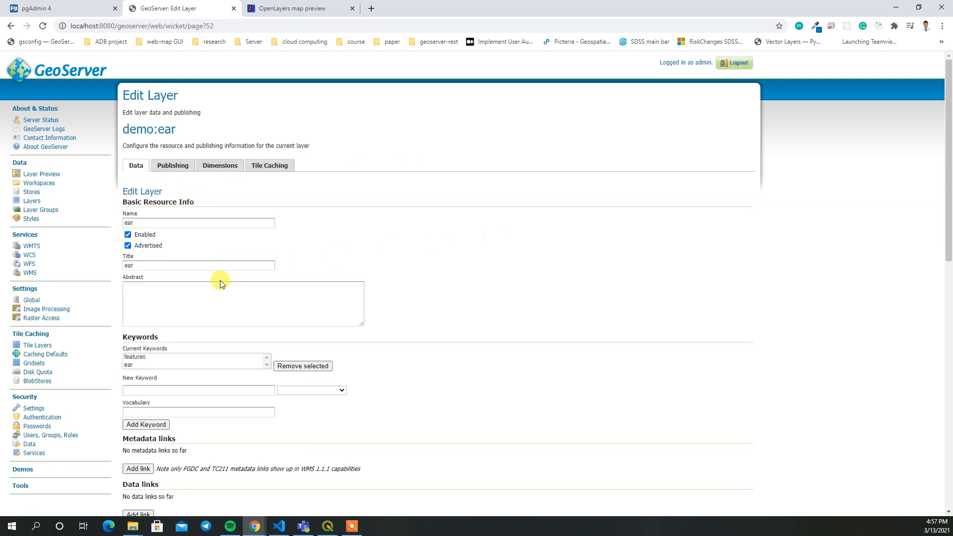
scroll(219, 276, down, 10)
click(147, 163)
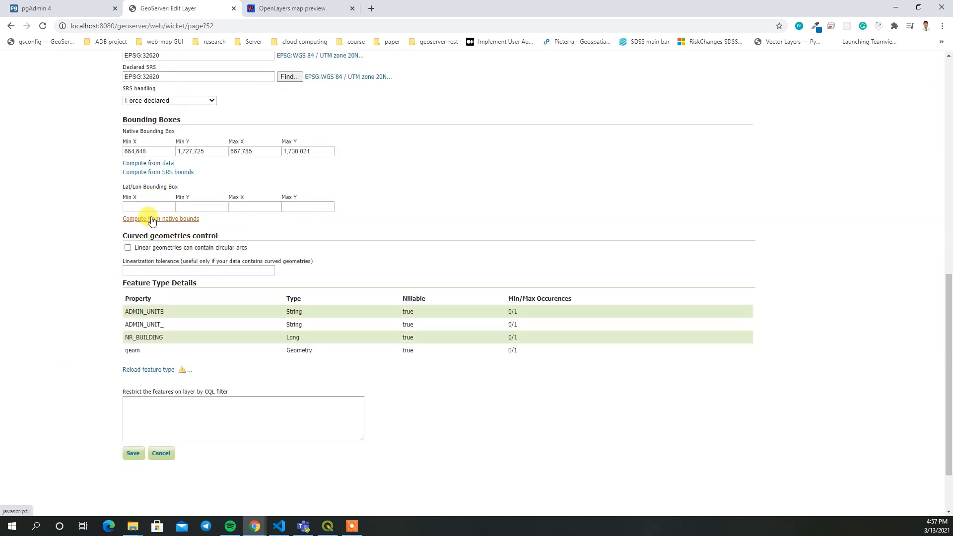
click(149, 219)
scroll(115, 322, down, 3)
click(133, 379)
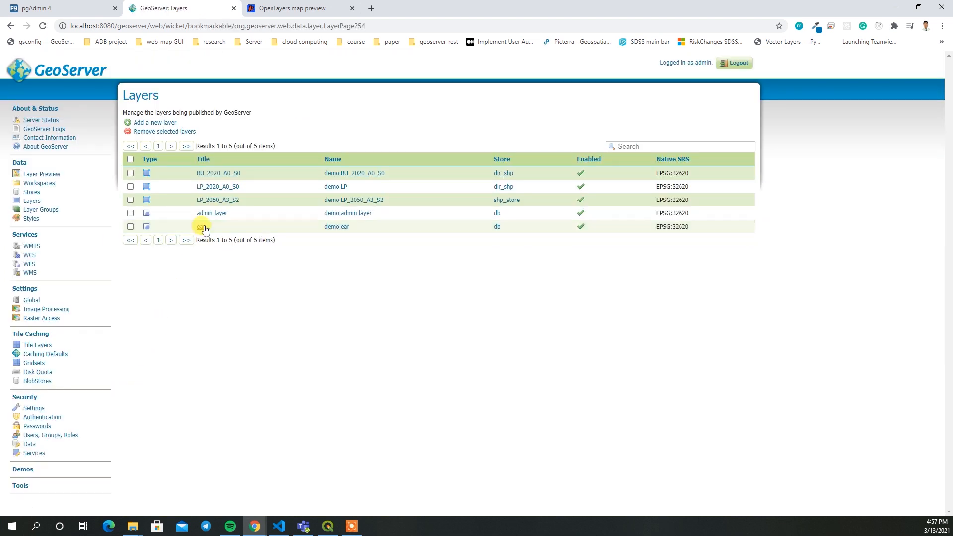
Step: Preview the demo:ear layer in OpenLayers, and close the open map previews
click(43, 177)
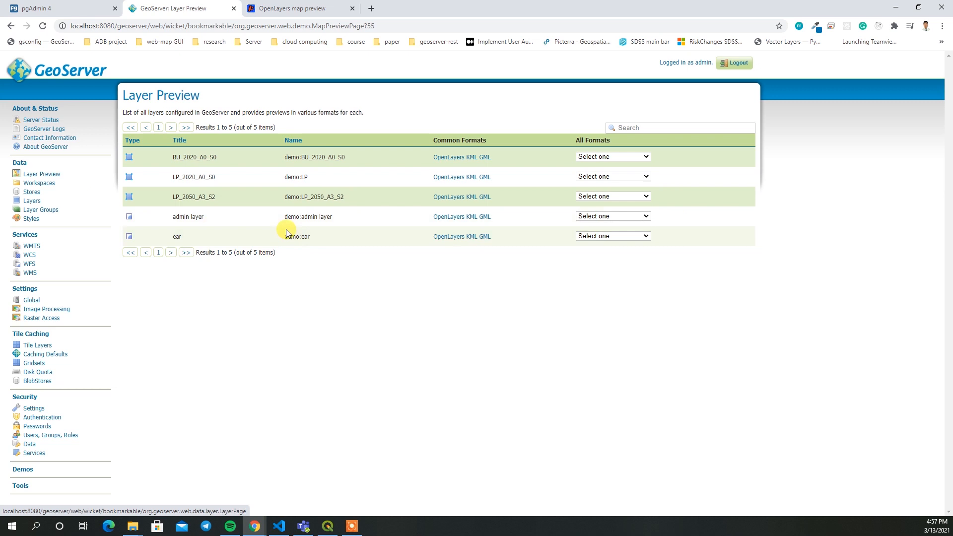
click(441, 237)
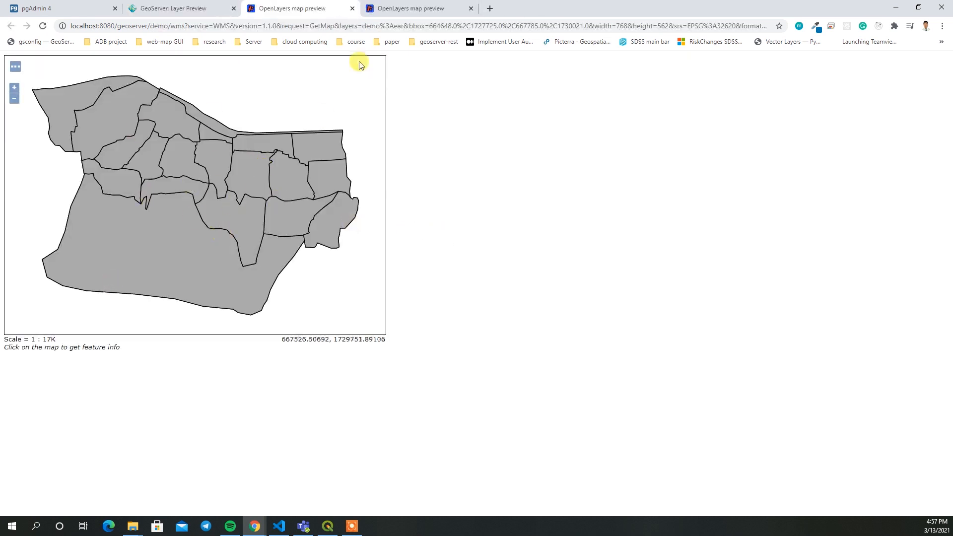
click(352, 8)
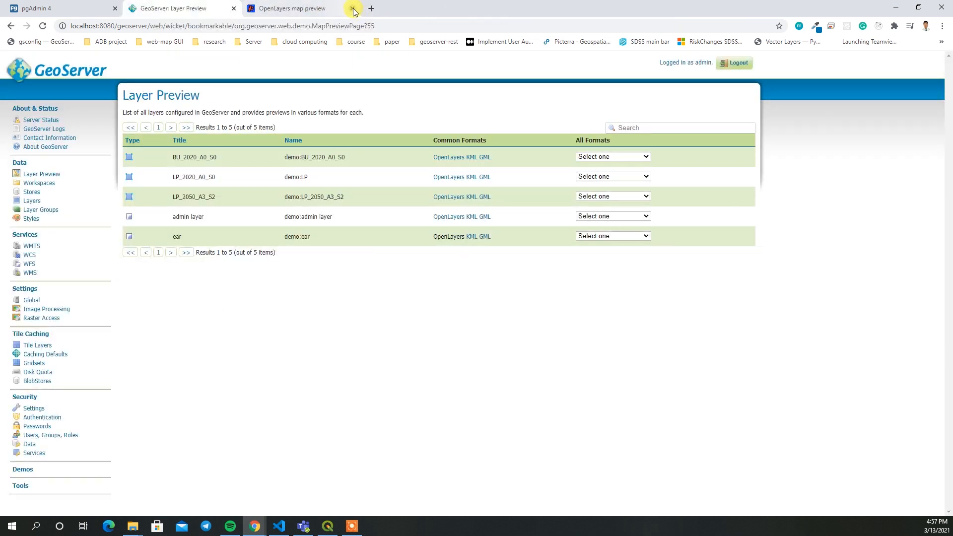
click(353, 9)
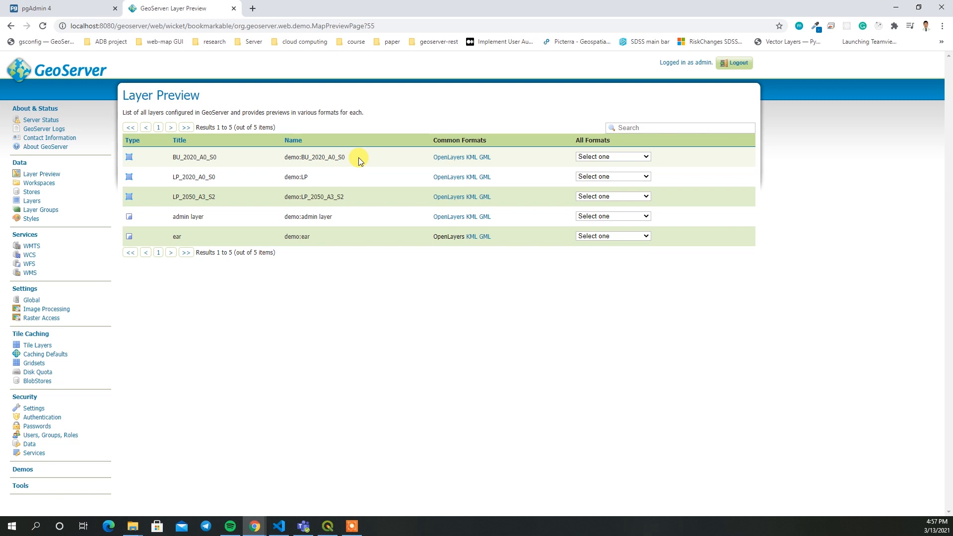
Step: Start adding a new store and review the available data source types, focusing on the PostGIS database entry
click(30, 193)
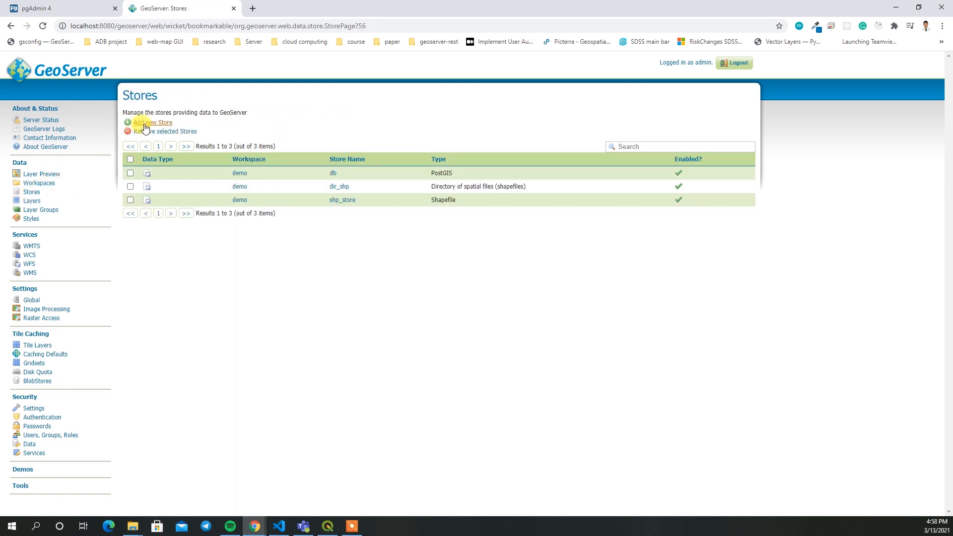
click(143, 122)
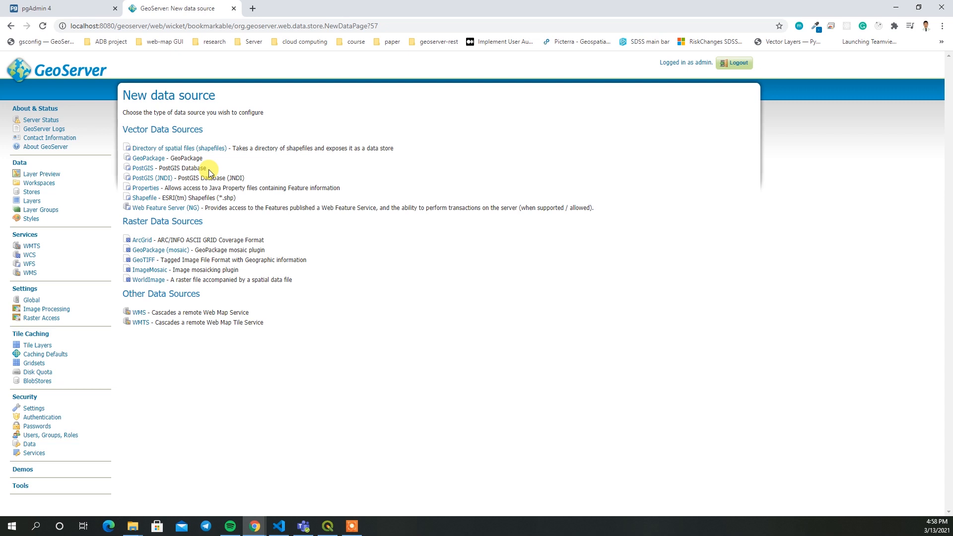
drag(207, 169, 133, 169)
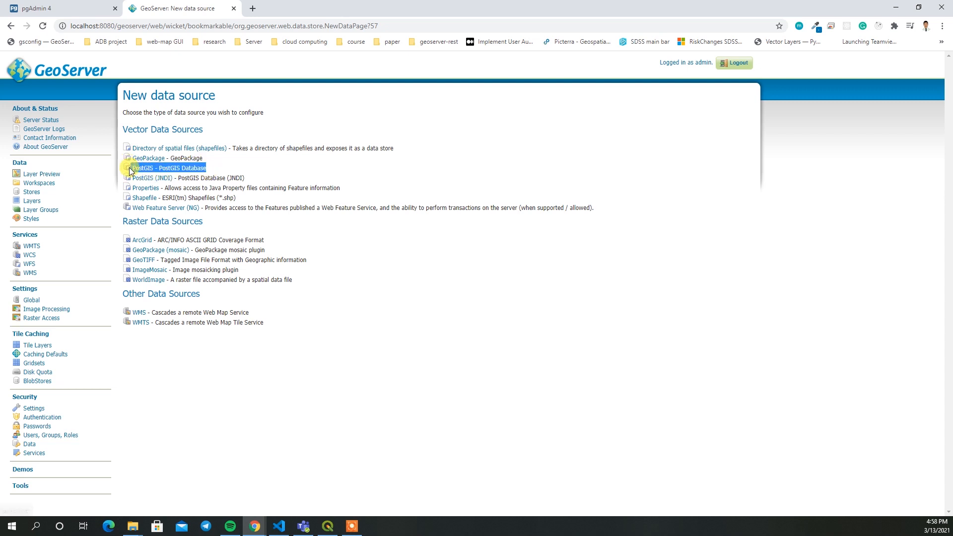
click(208, 168)
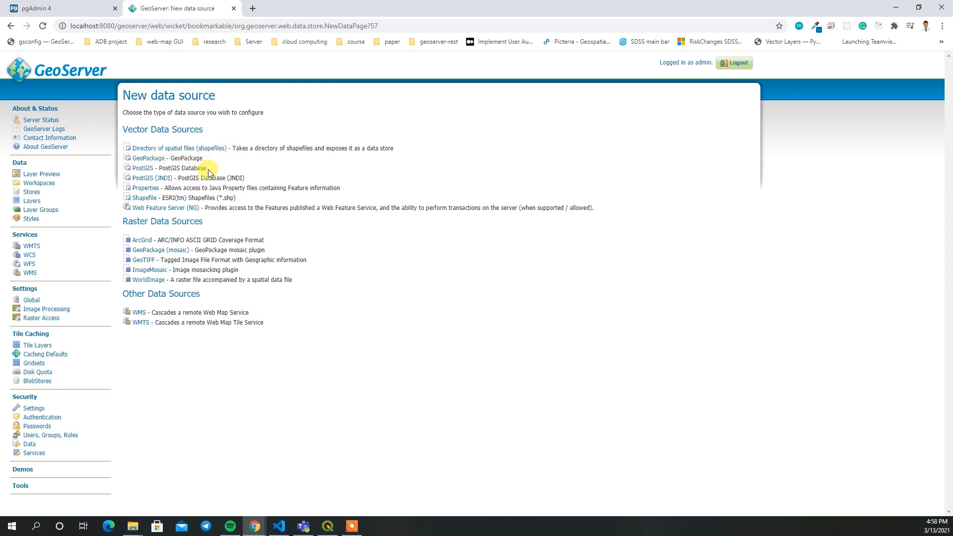
drag(208, 169, 131, 170)
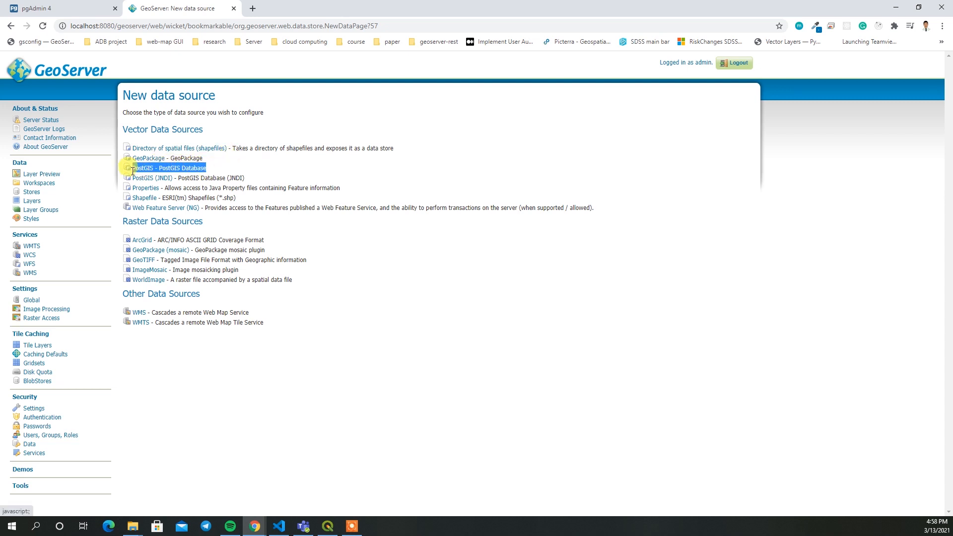
click(208, 167)
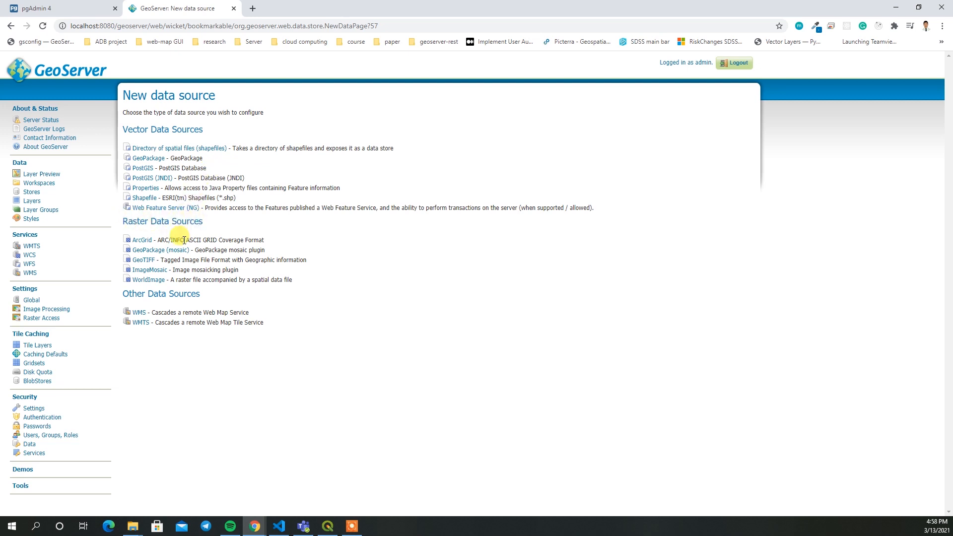
Step: Set up a GeoTIFF store in the demo workspace with tiff_store as its data source name and description
click(147, 261)
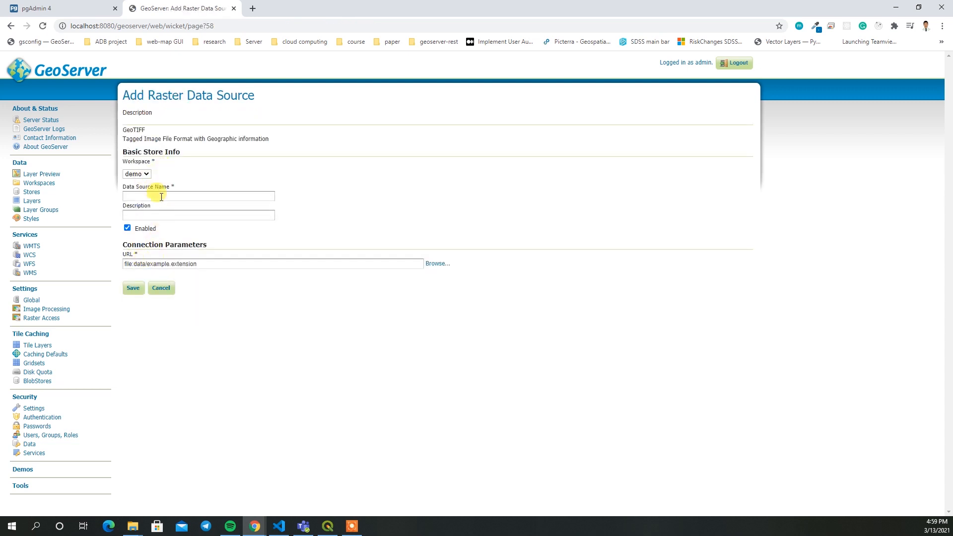
click(162, 197)
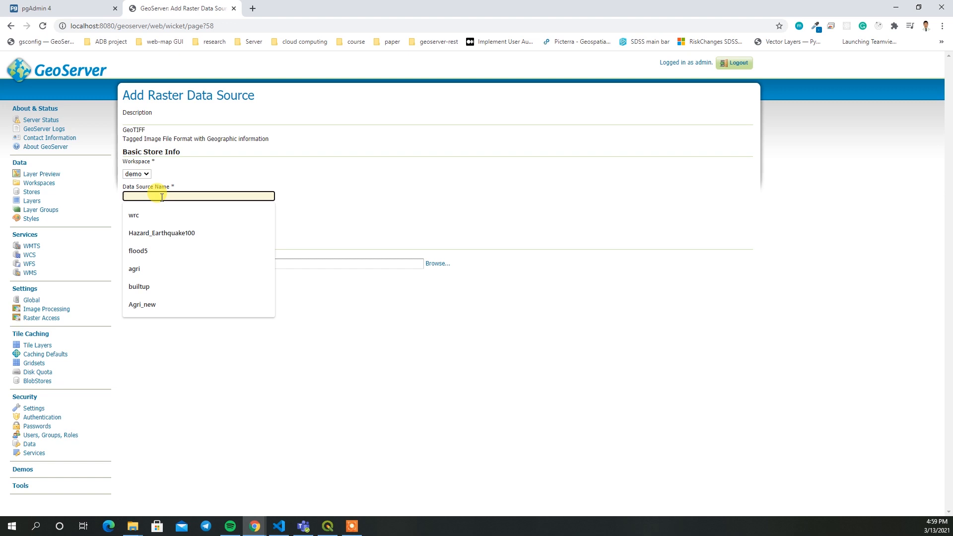
text(tiff_store)
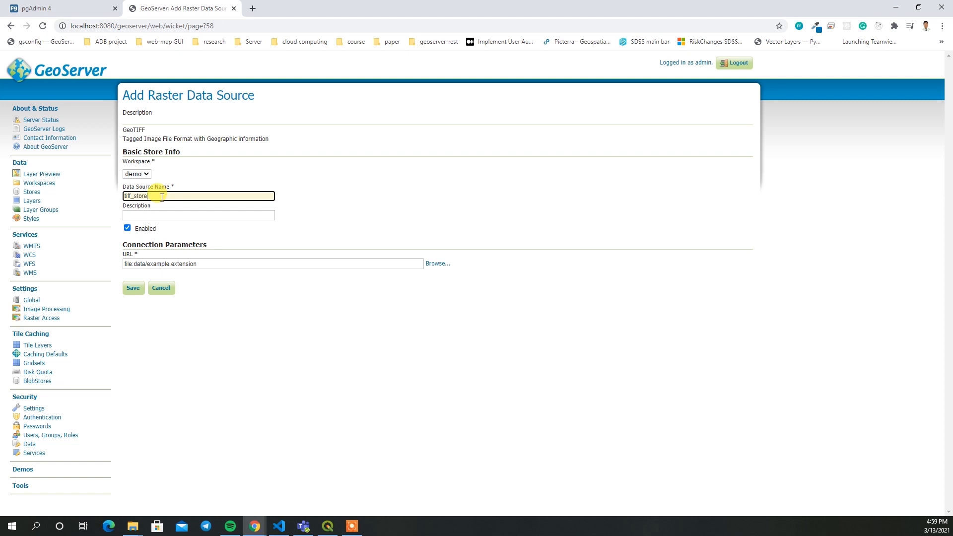
key(Tab)
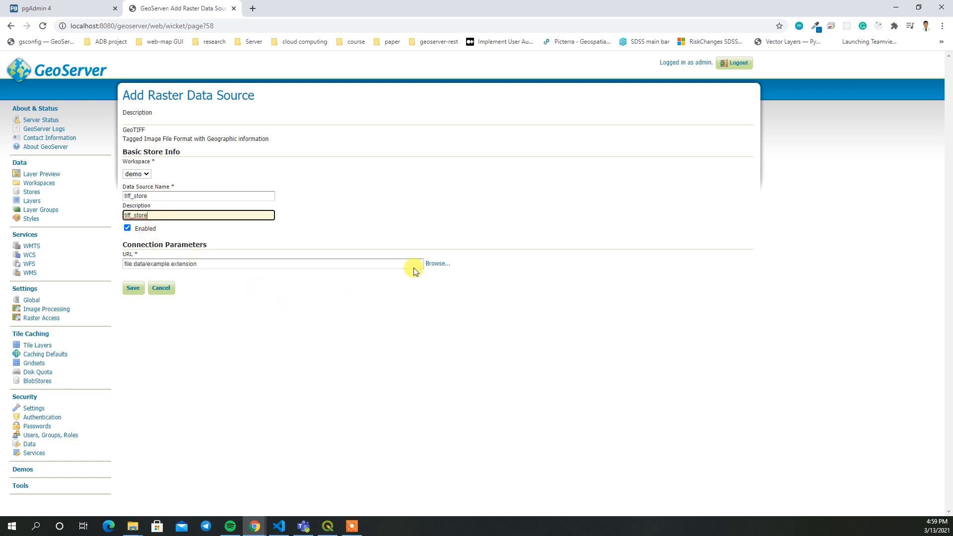
Step: Set the store's source file to hist_etlIa_bck.tif from the data/demo folder and save the store
click(432, 263)
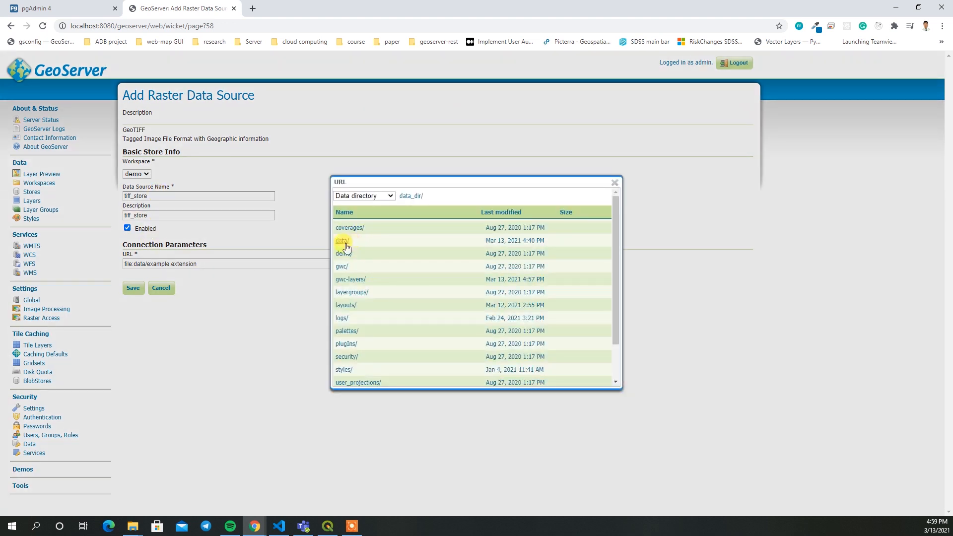
click(343, 241)
click(344, 228)
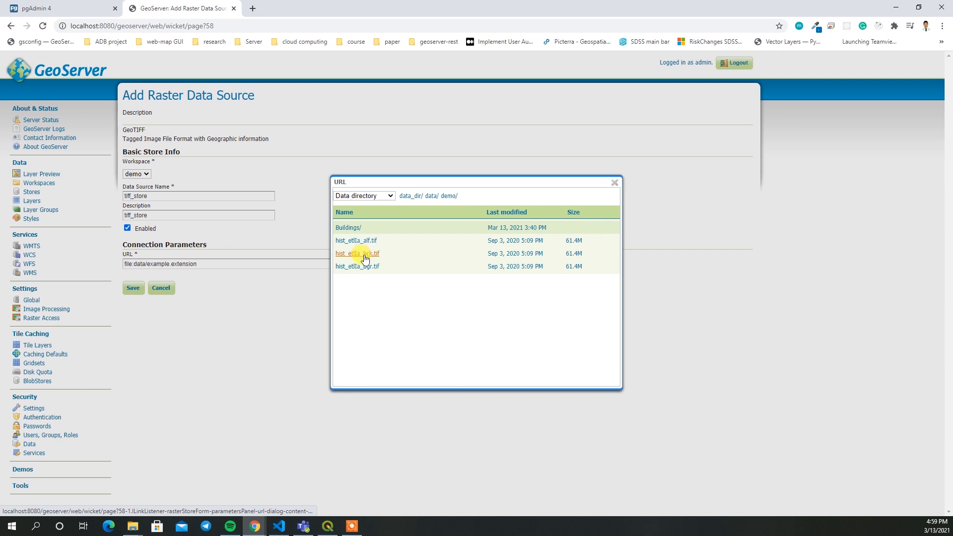
click(364, 258)
click(133, 288)
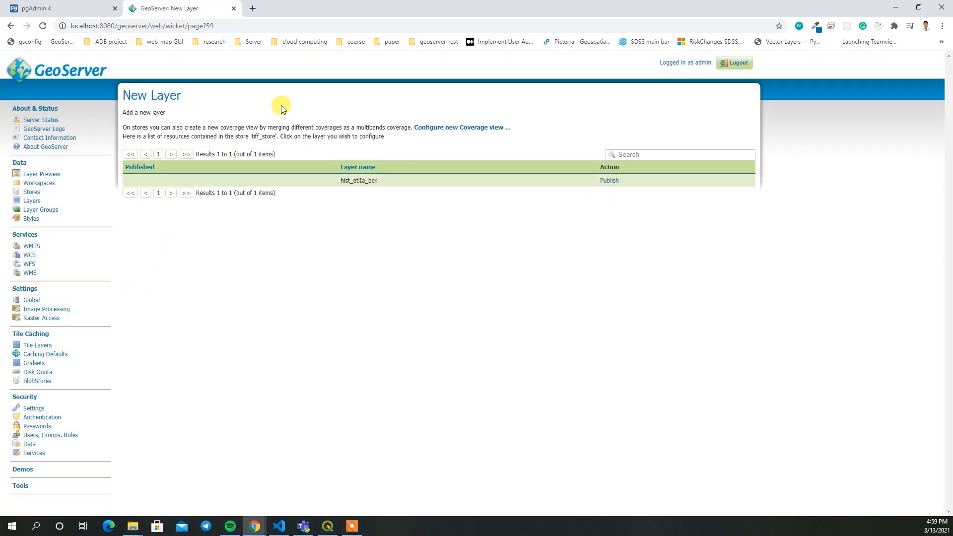
Step: Publish the hist_etlIa_bck raster layer with its default name, title, coordinate system and bounding boxes, and save it
drag(185, 94, 111, 92)
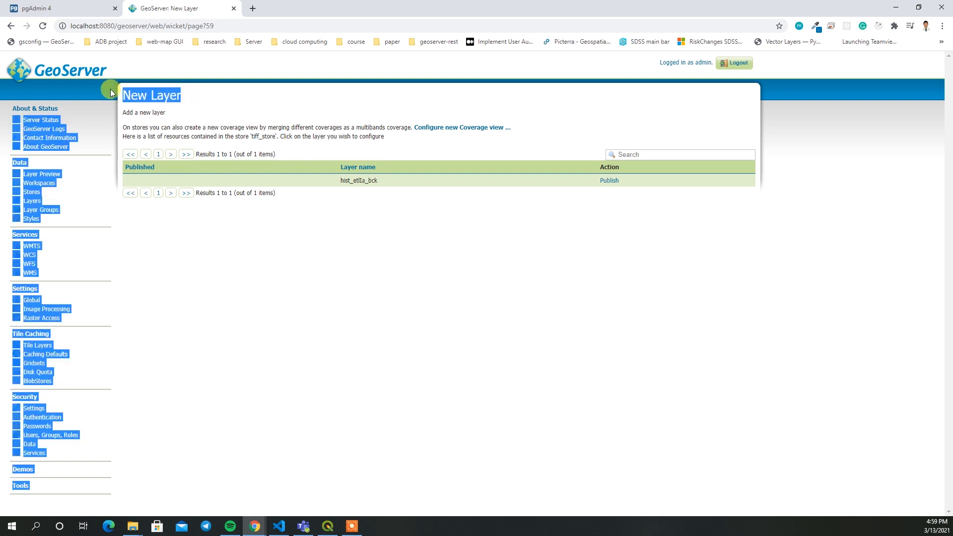
click(163, 97)
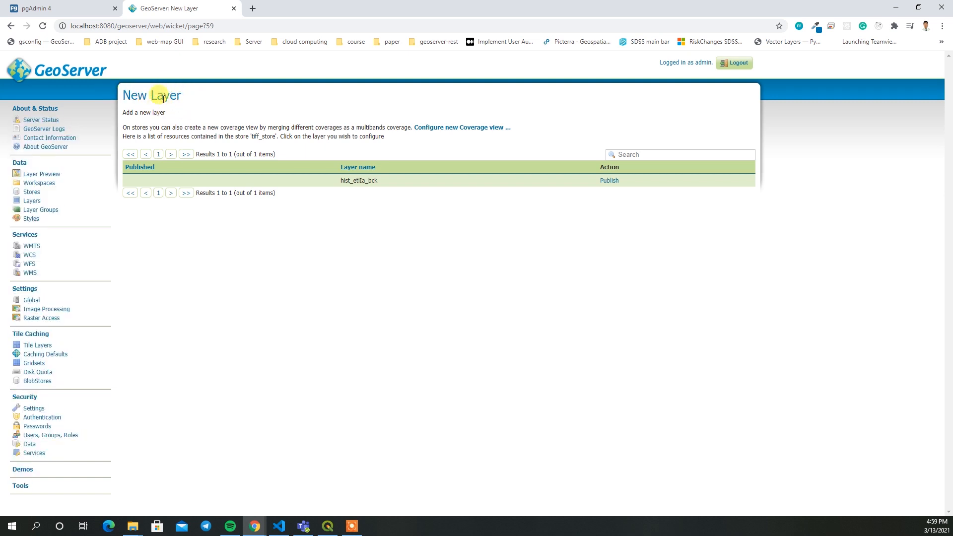
click(609, 180)
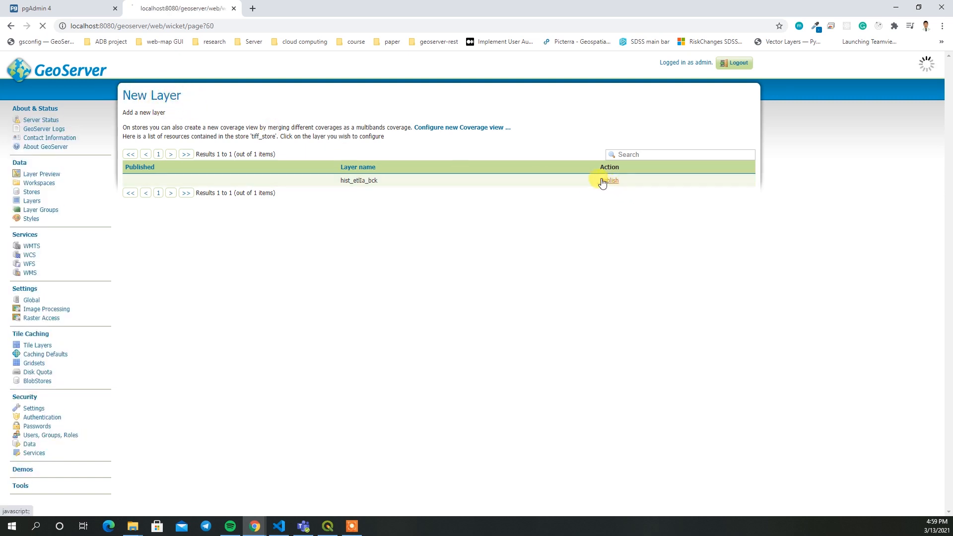
drag(161, 219, 102, 213)
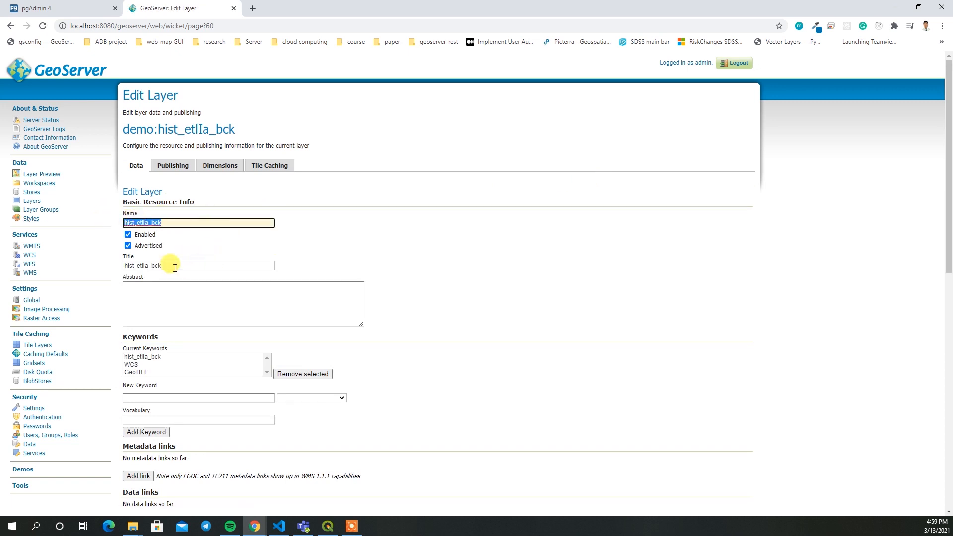
drag(174, 266, 392, 266)
scroll(392, 266, down, 9)
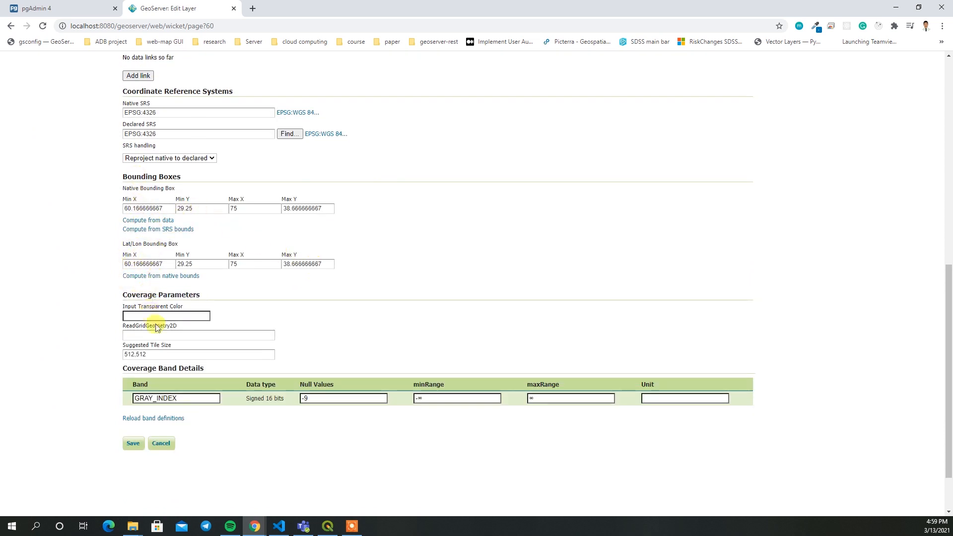
scroll(151, 347, down, 2)
click(133, 379)
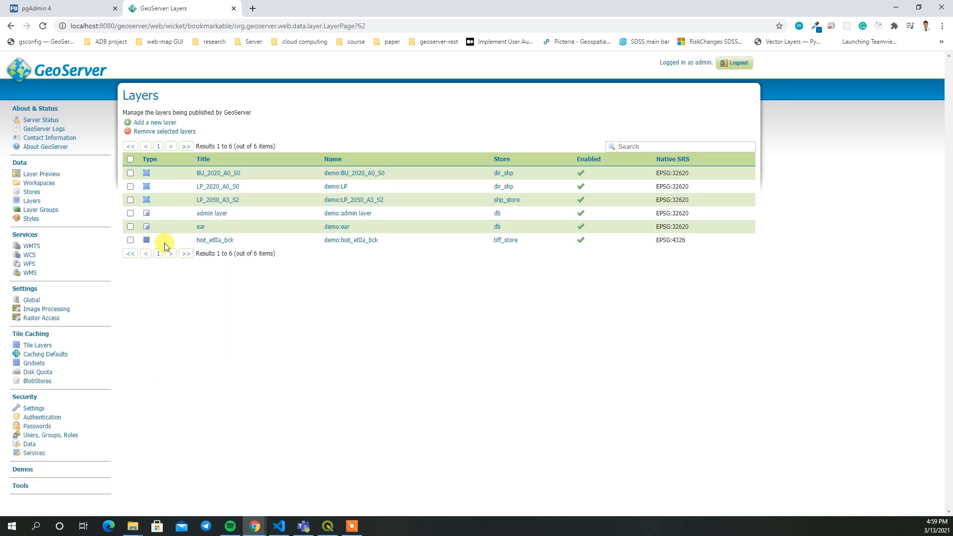
Step: Preview the demo:hist_etlIa_bck raster in OpenLayers, and check its name against demo:ear in the preview list
click(36, 175)
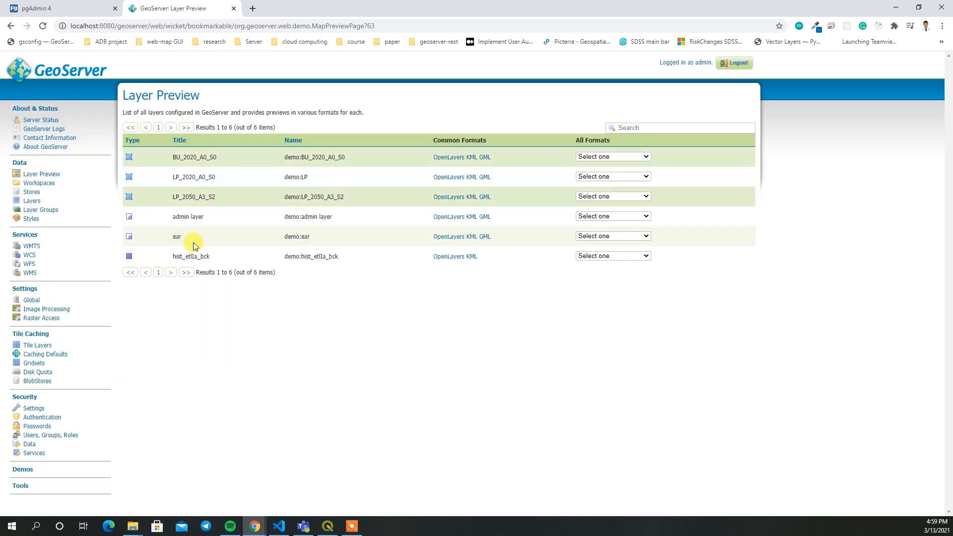
click(448, 259)
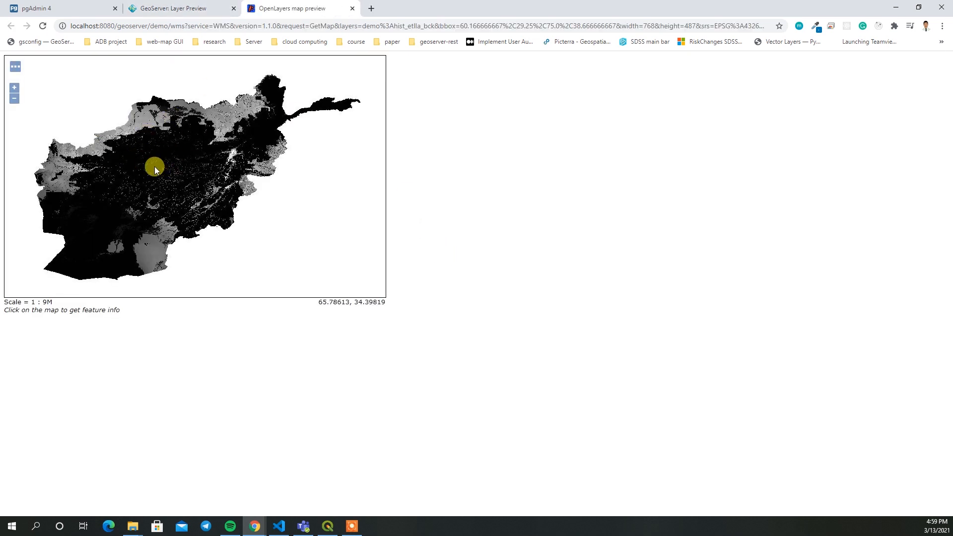
scroll(155, 168, up, 2)
scroll(157, 165, down, 2)
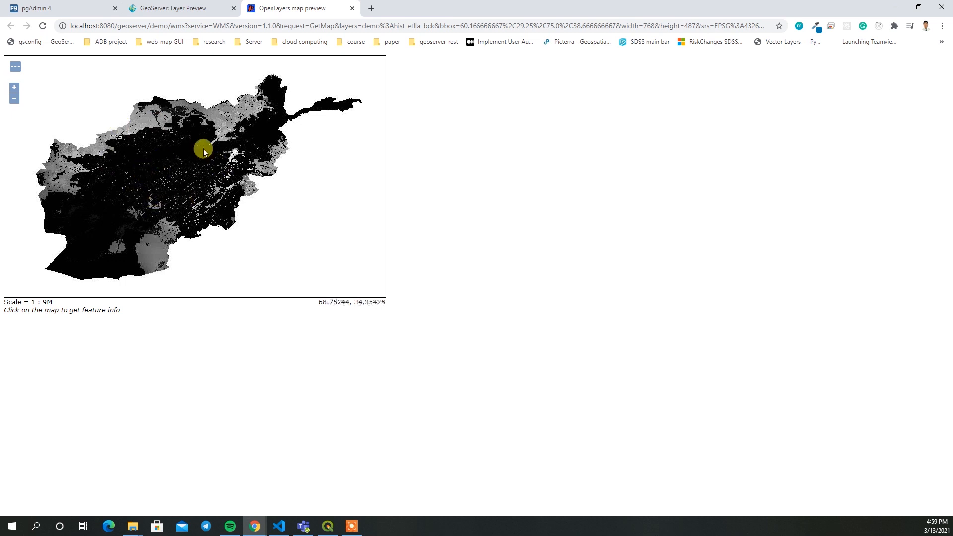
click(180, 9)
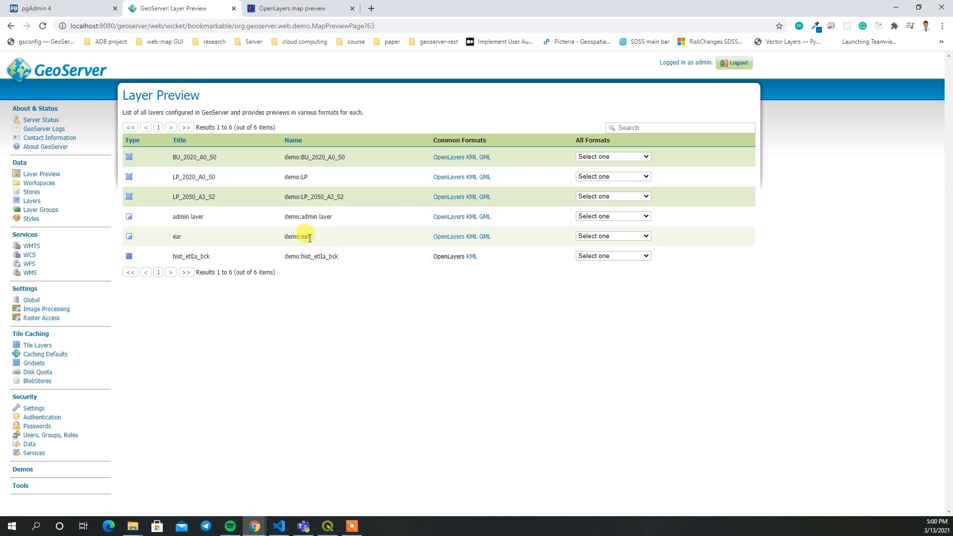
drag(314, 239, 289, 236)
drag(340, 257, 289, 256)
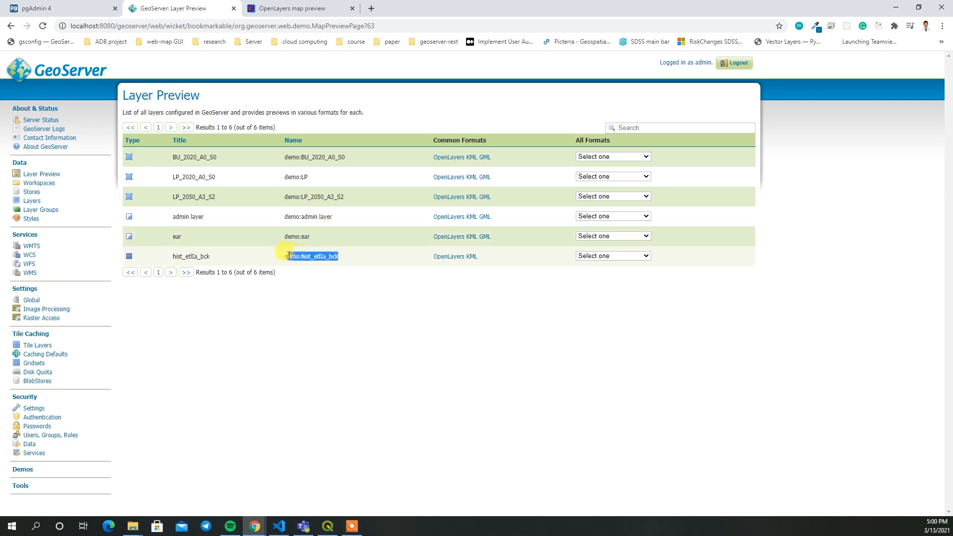
Step: Return to the raster's map preview and examine the service, version, request and layers parameters of its URL
click(276, 9)
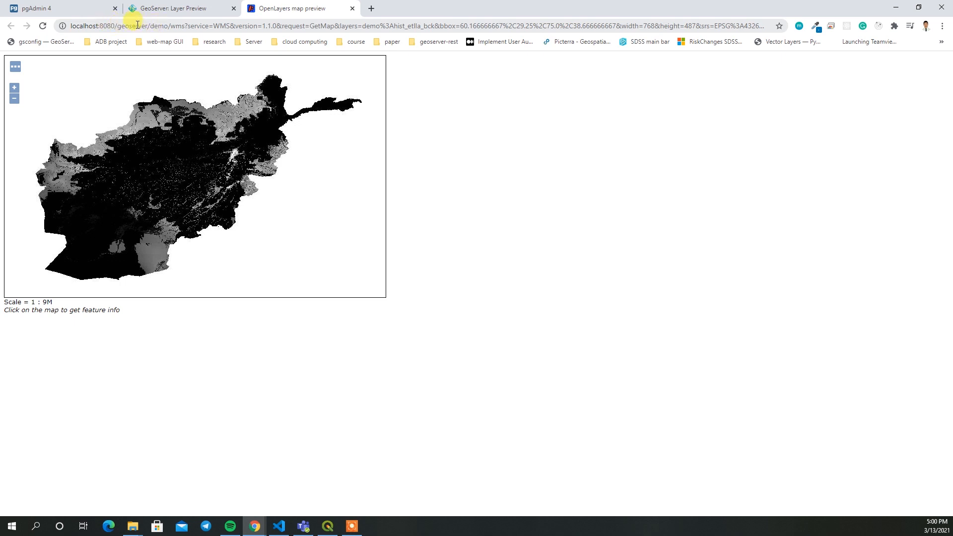
click(153, 26)
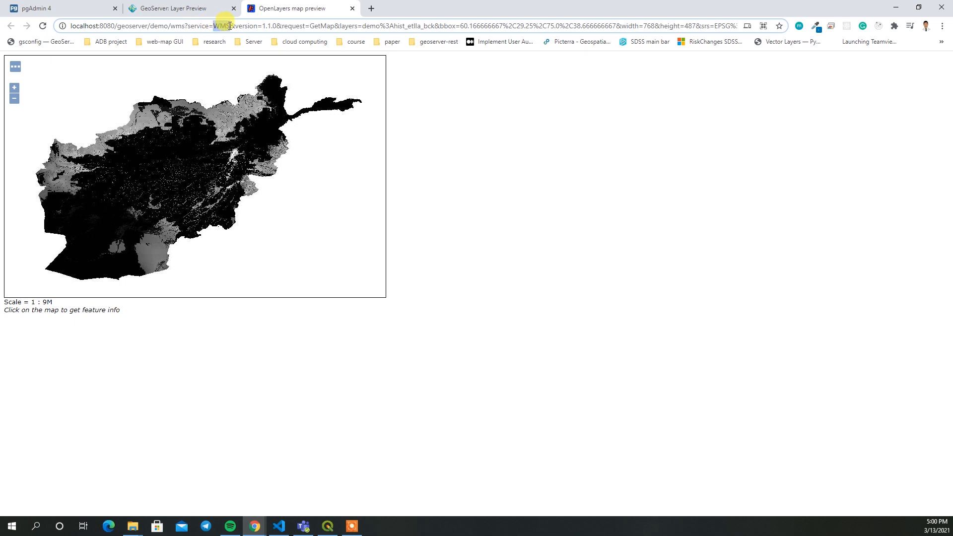
drag(263, 26, 337, 26)
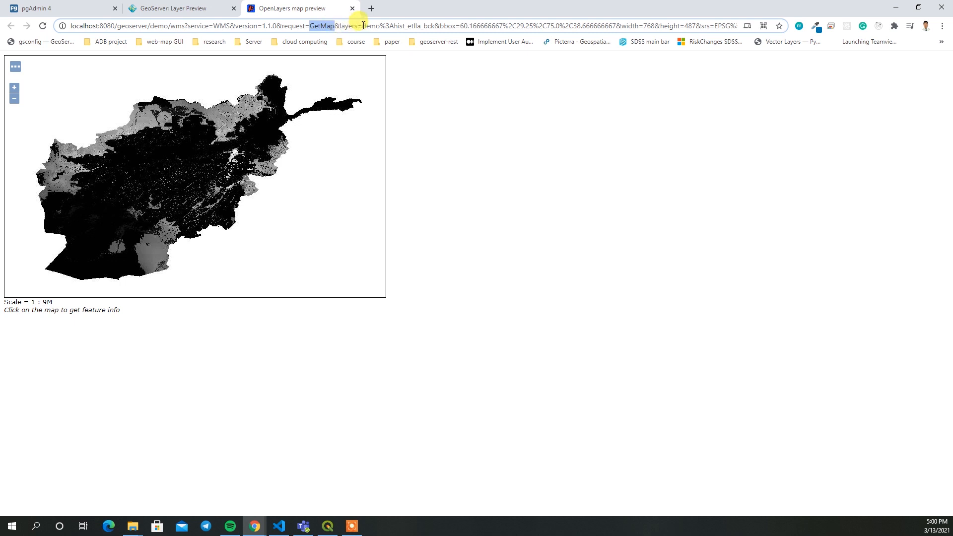
click(366, 26)
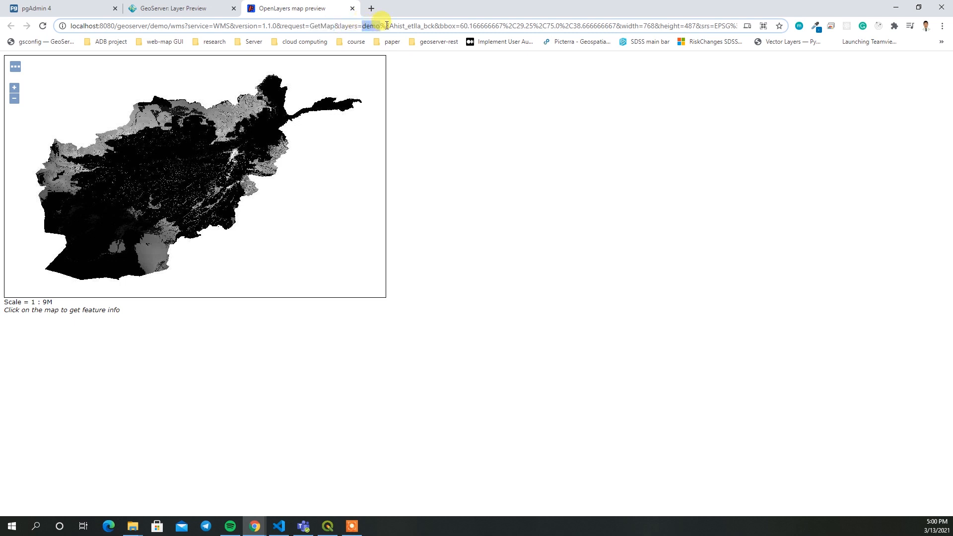
Step: Replace the encoded %3A in the URL's layers parameter with ":" and examine the layer name that follows the workspace
drag(394, 26, 381, 25)
text(:)
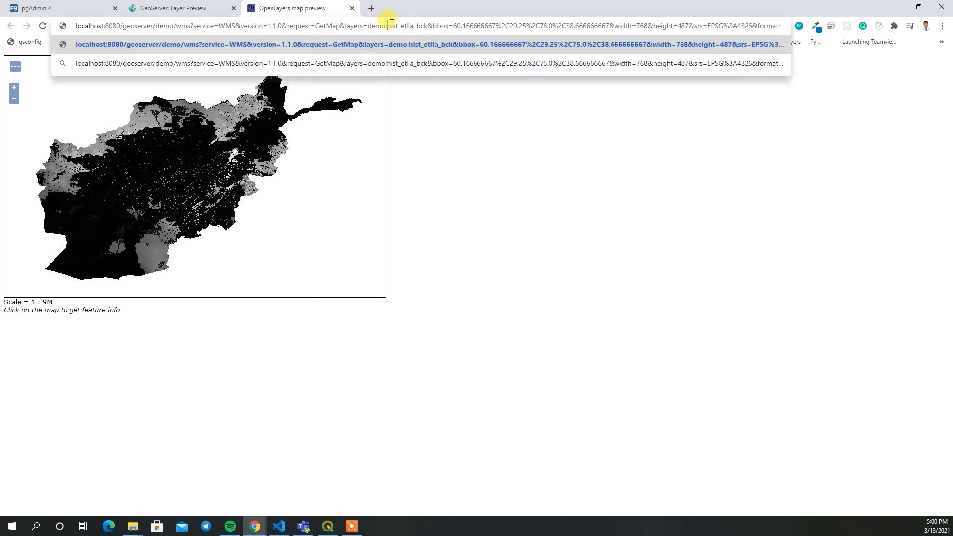
drag(389, 25, 425, 26)
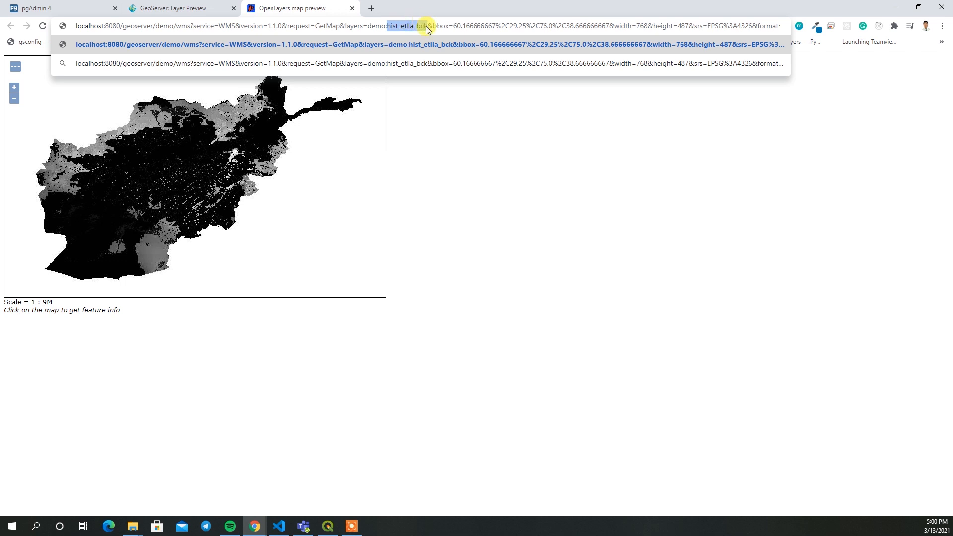
click(427, 26)
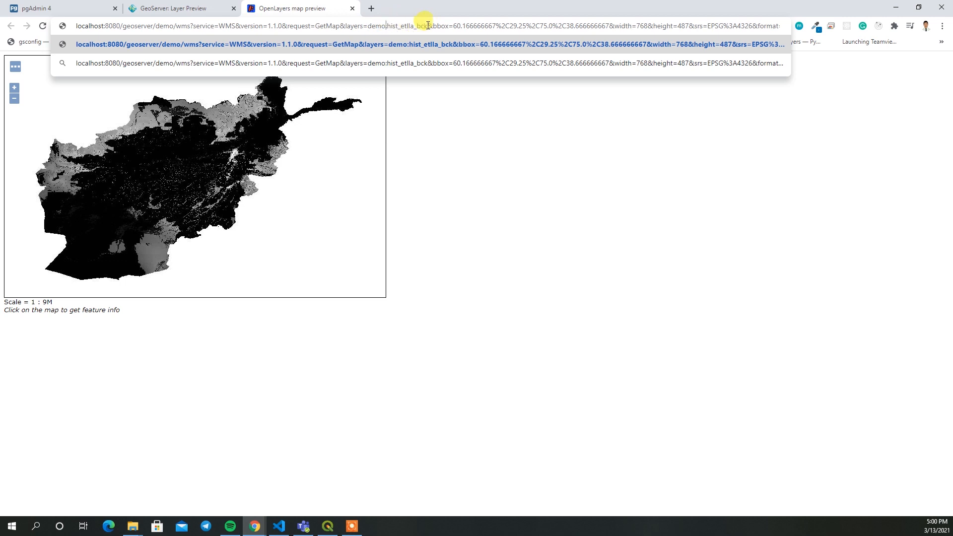
Step: Highlight the layer name demo:hist_etlIa_bck in the map preview's address, reload the preview, and close it
mouse_move(428, 25)
mouse_down()
mouse_move(368, 25)
mouse_move(423, 27)
mouse_up()
click(370, 25)
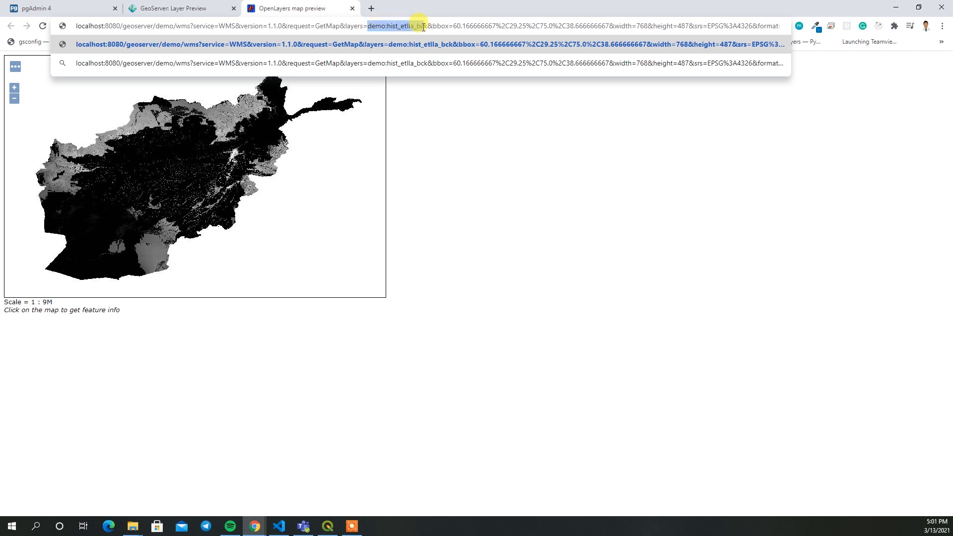
click(438, 26)
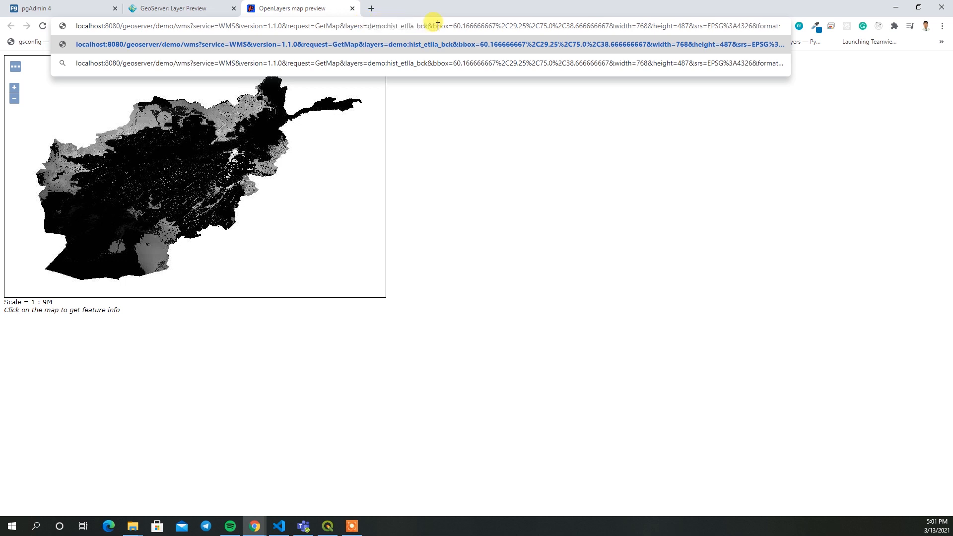
key(Return)
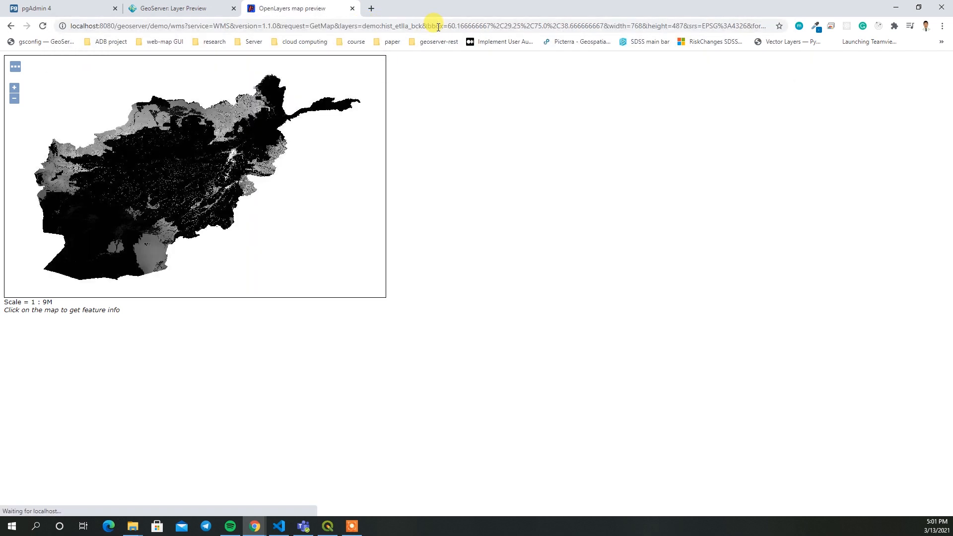
click(353, 9)
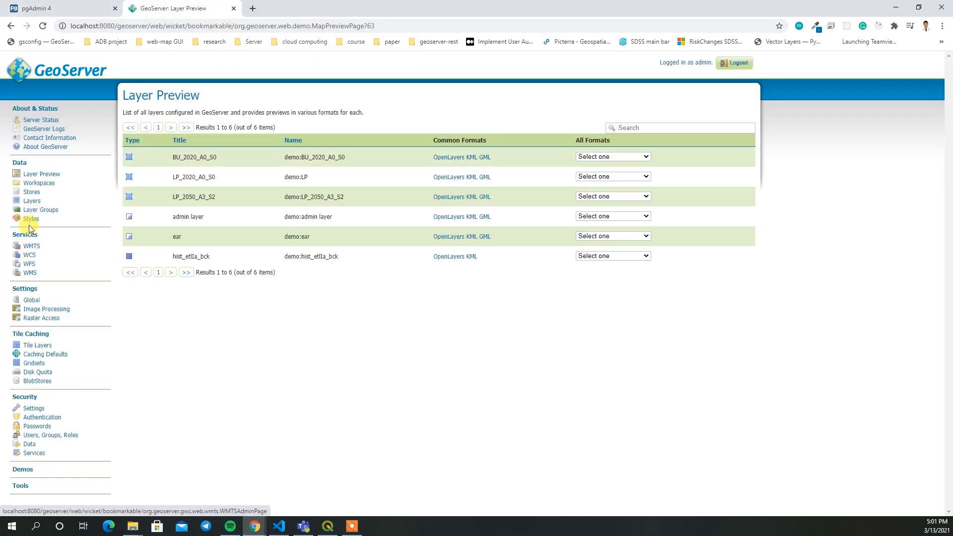
Step: Open the form for adding a new WMS store
click(31, 194)
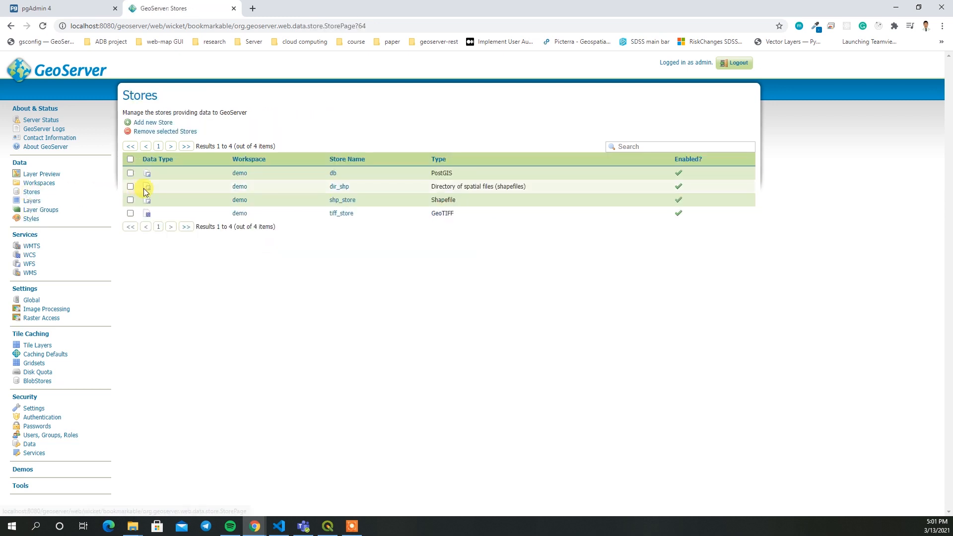
click(155, 125)
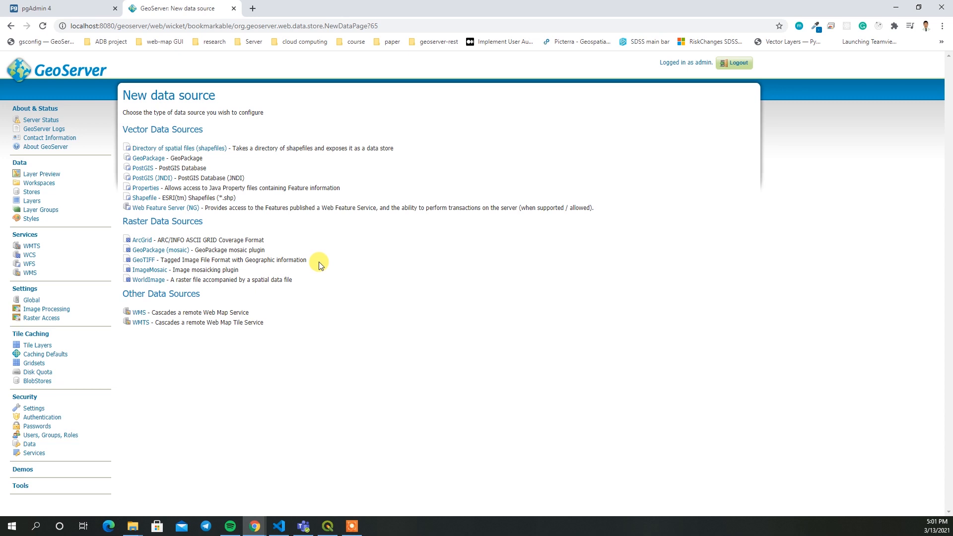
click(140, 314)
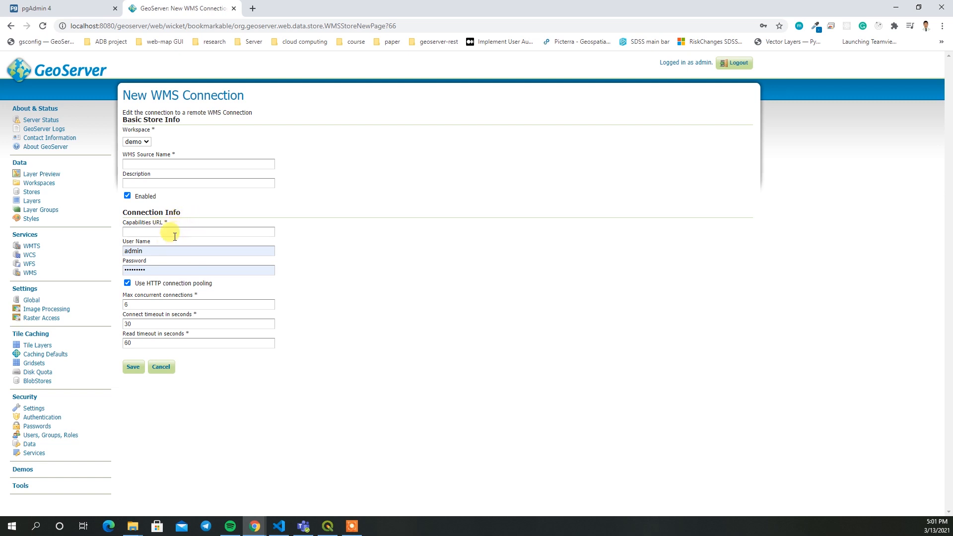
Step: Preview BU_2020_A0_S0 in OpenLayers from a separate Layer Preview page and highlight the WMS request in its address
click(253, 9)
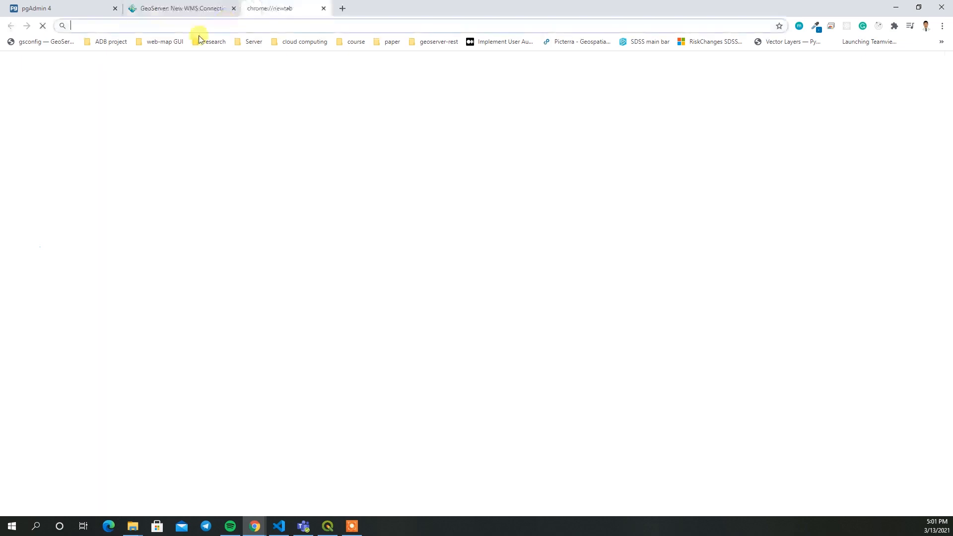
click(178, 7)
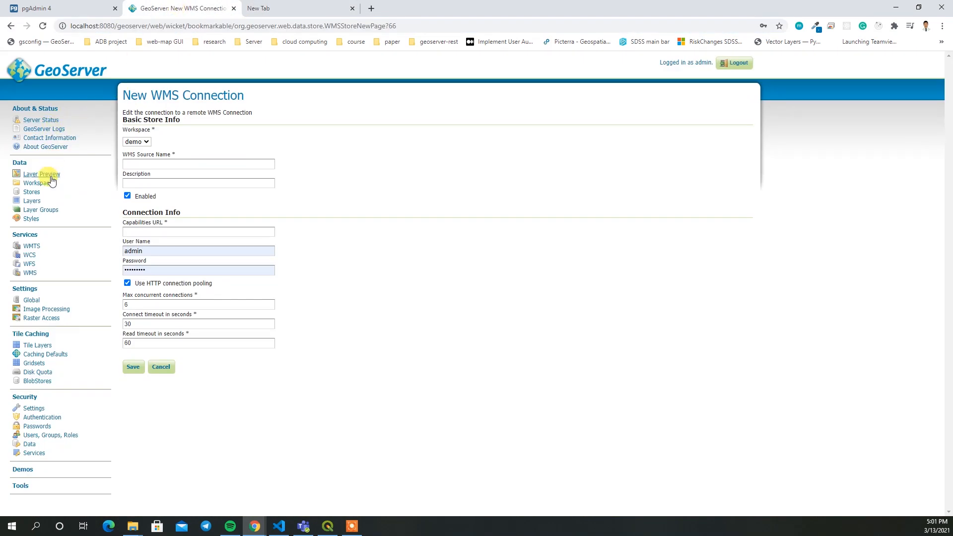
middle_click(51, 175)
click(287, 7)
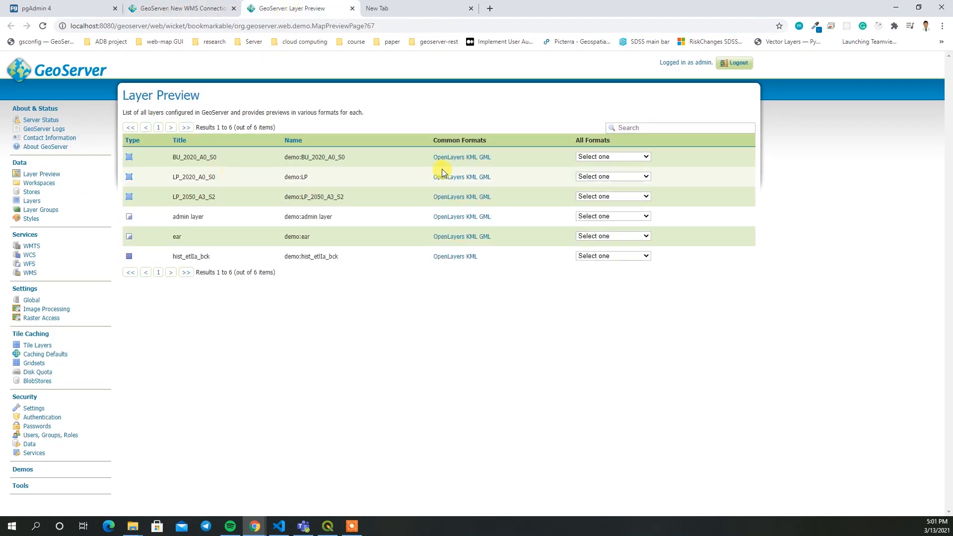
click(447, 157)
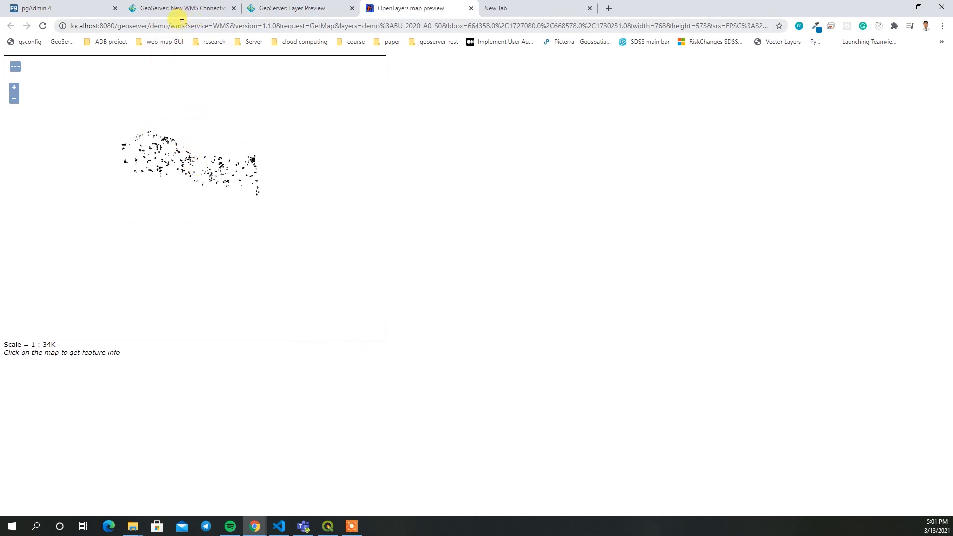
drag(171, 24, 520, 22)
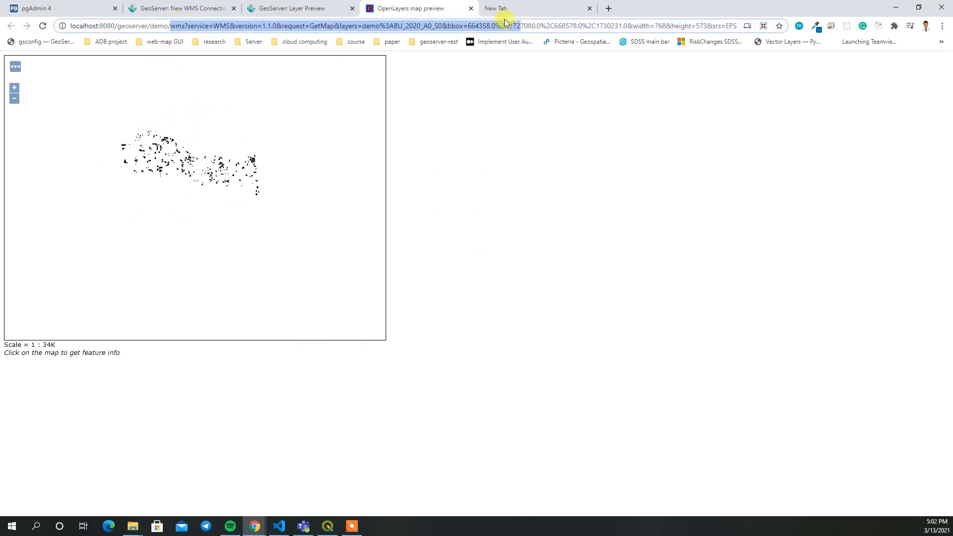
Step: Compare the WMS request address of the BU_2020_A0_S0 preview with the New WMS Connection form
click(282, 7)
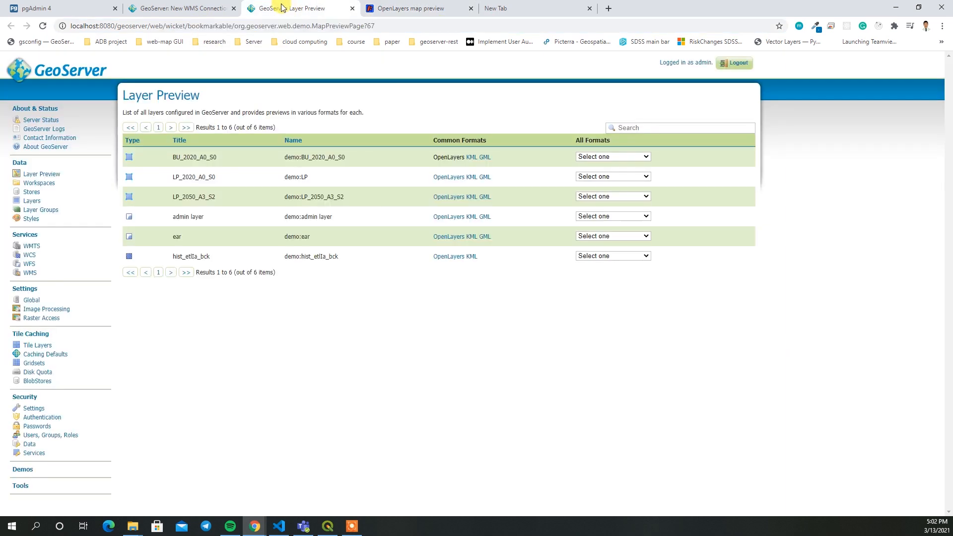
click(163, 8)
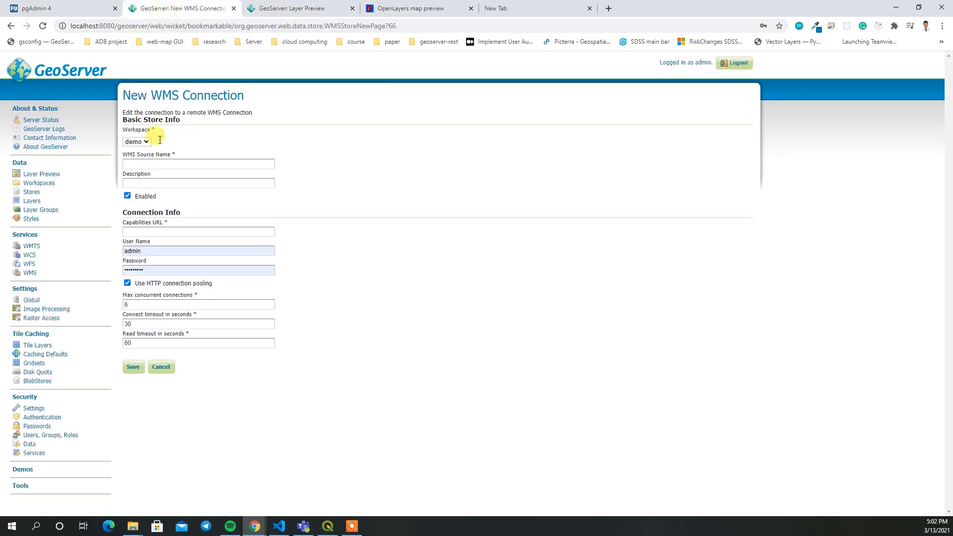
click(418, 5)
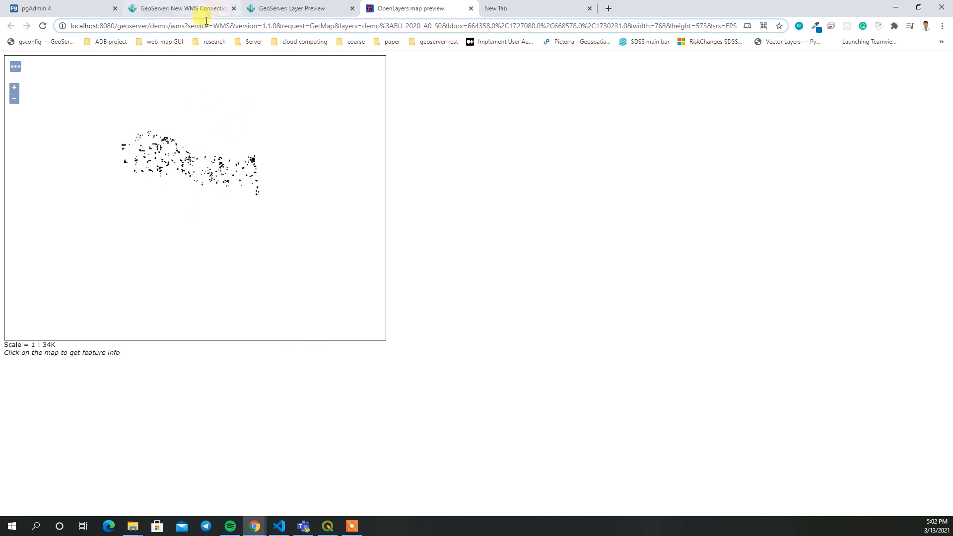
drag(197, 26, 553, 26)
click(288, 8)
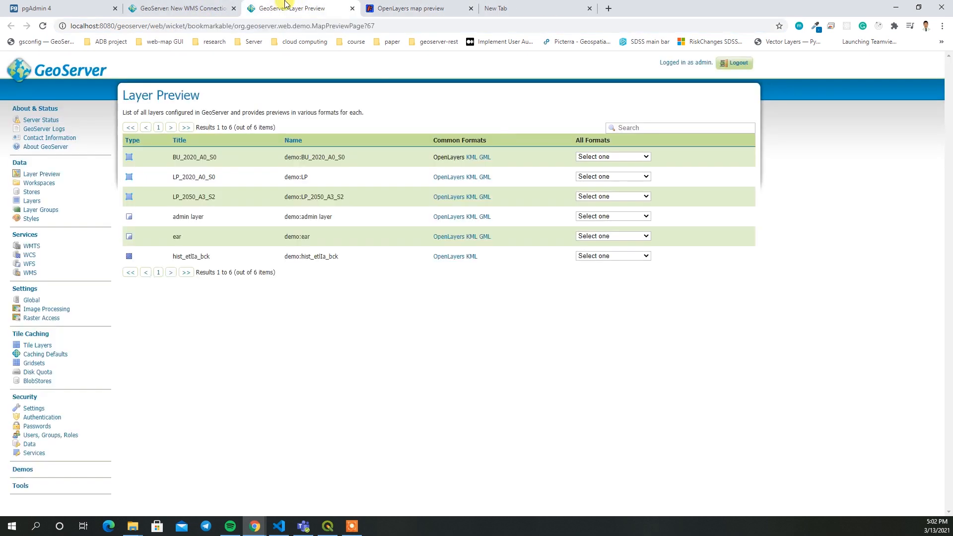
click(192, 8)
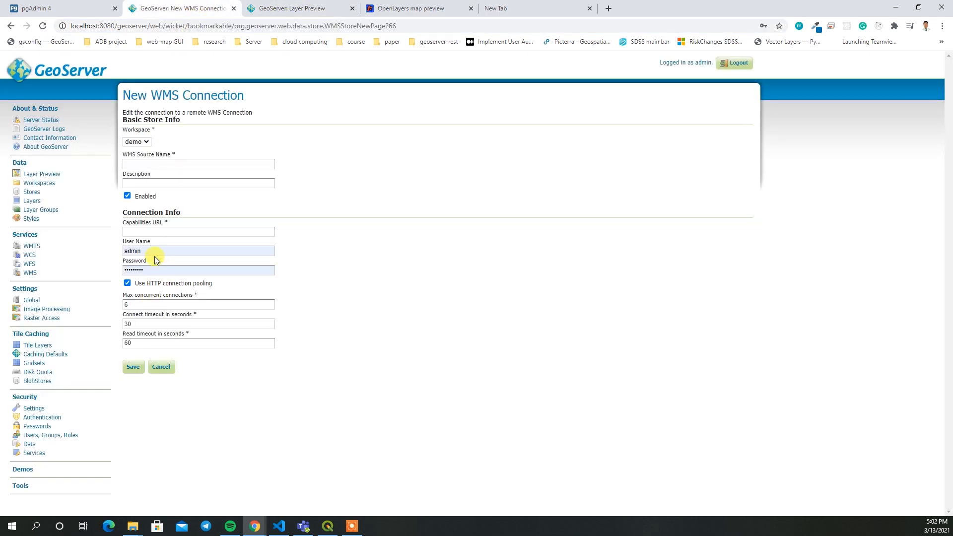
Step: Examine the capabilities URL, user name and password fields of the new WMS connection
click(153, 232)
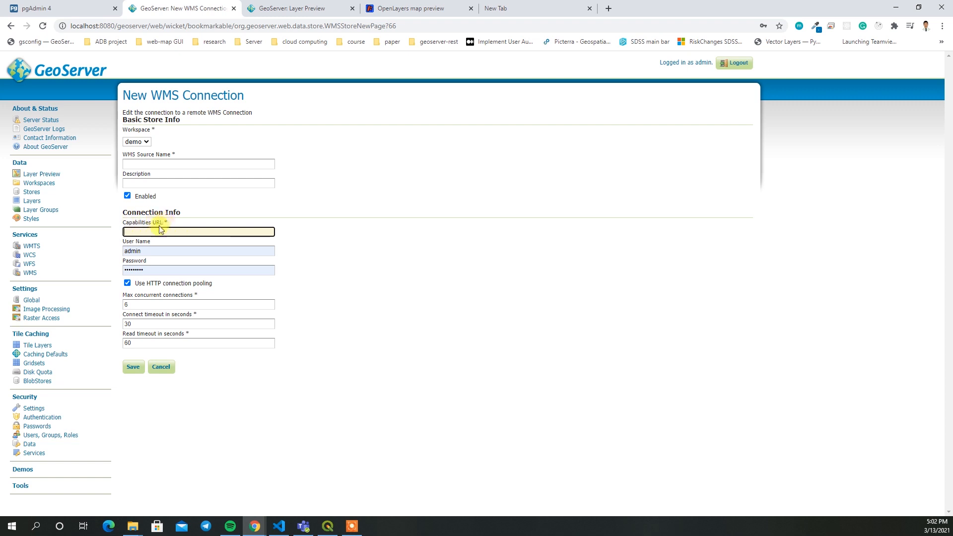
click(142, 250)
click(181, 274)
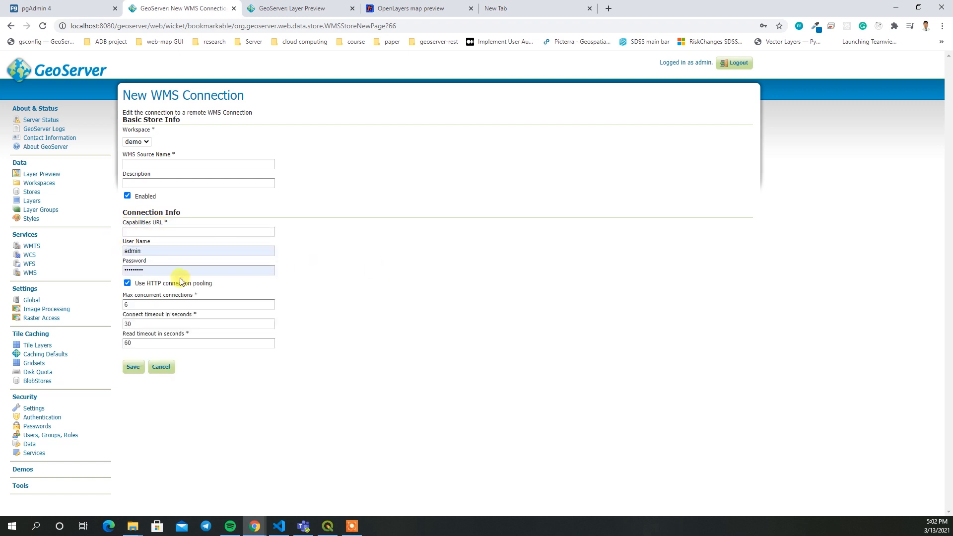
click(159, 268)
click(469, 302)
Step: View the list of published layers and start a new layer group
click(292, 9)
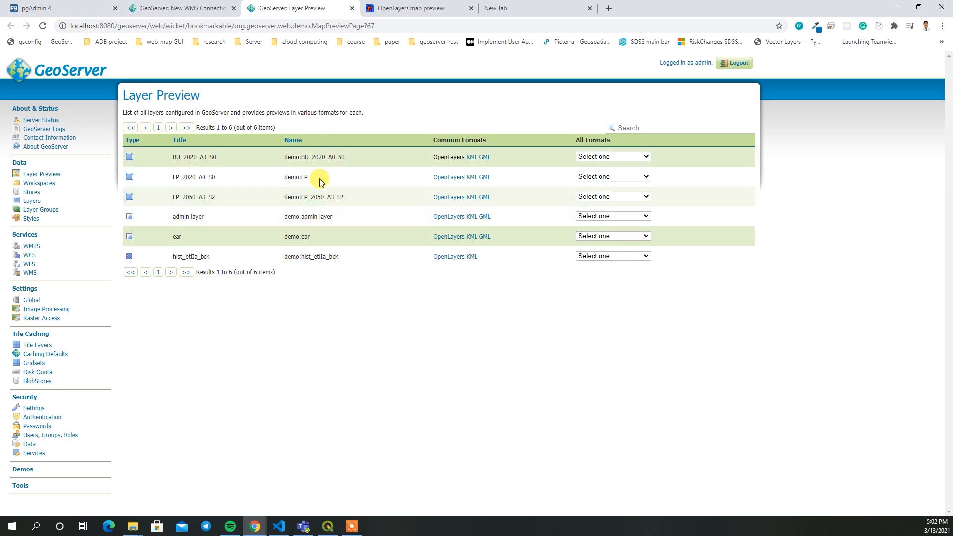
click(36, 204)
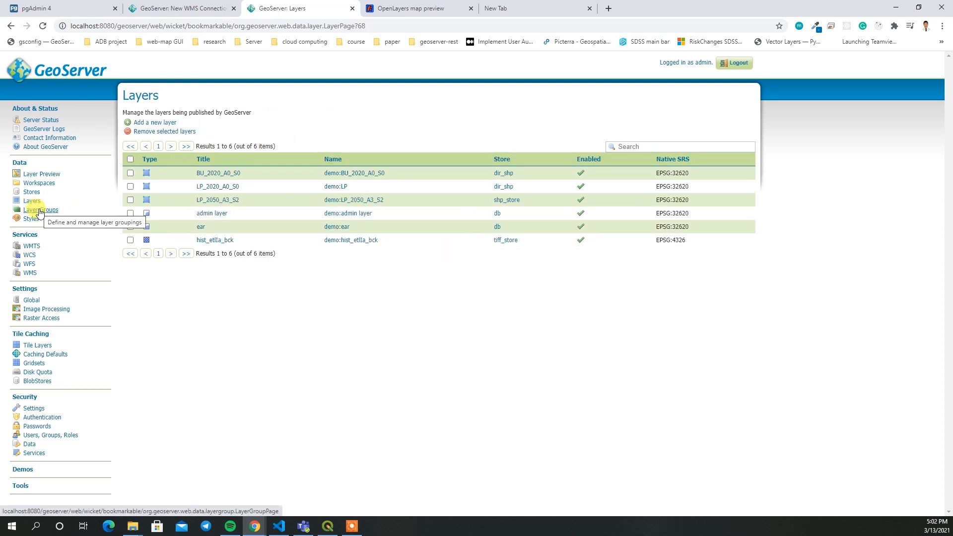
click(40, 211)
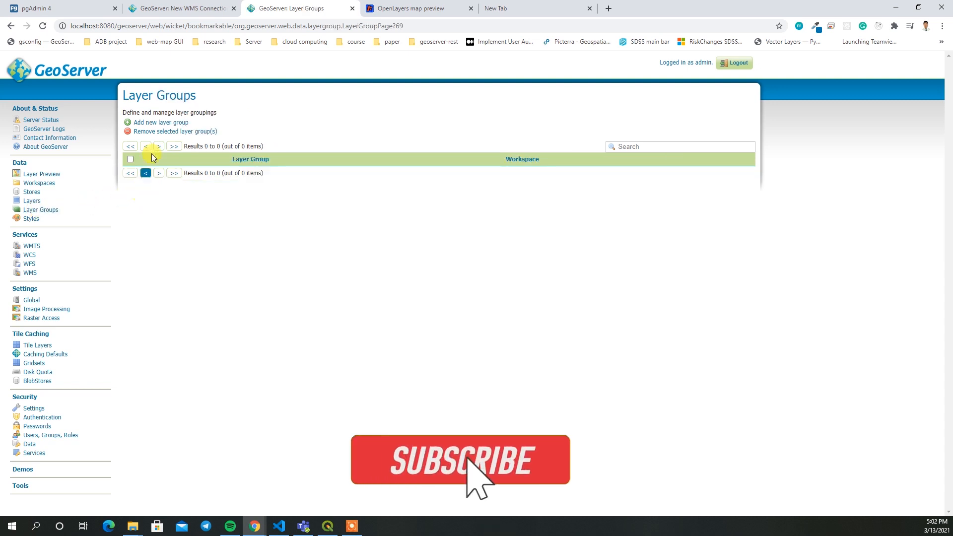
click(153, 123)
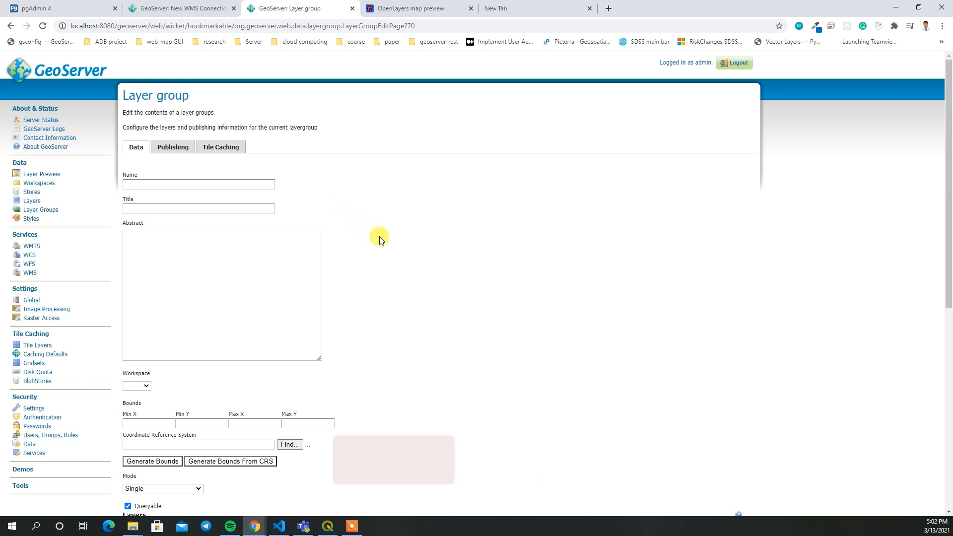
Step: Add the layers BU_2020_A0_S0 and LP_2050_A3_S2 to the layer group
scroll(378, 239, down, 5)
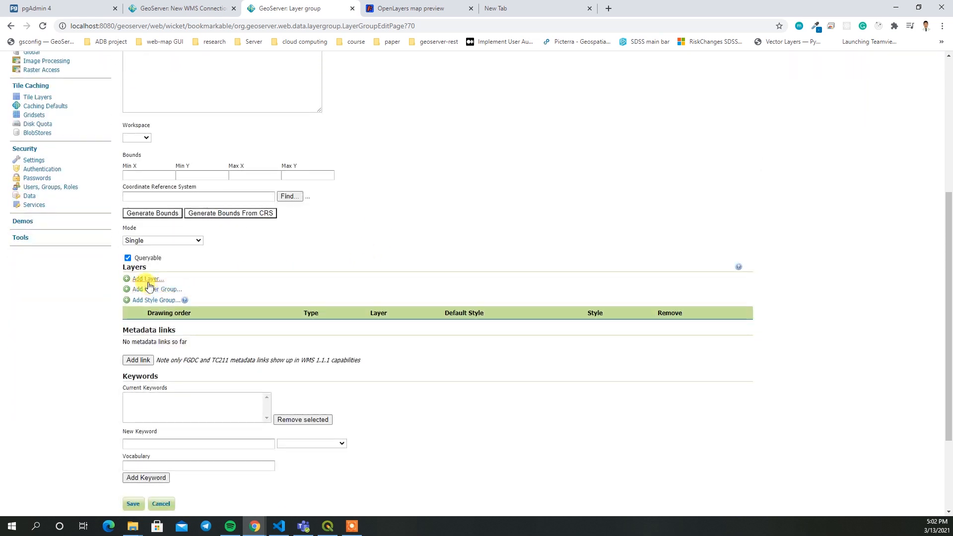
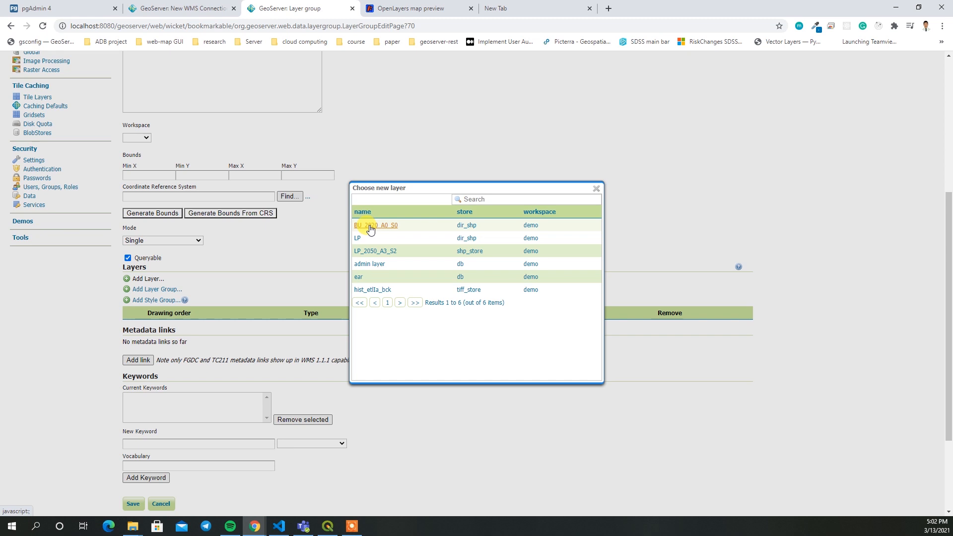
click(371, 226)
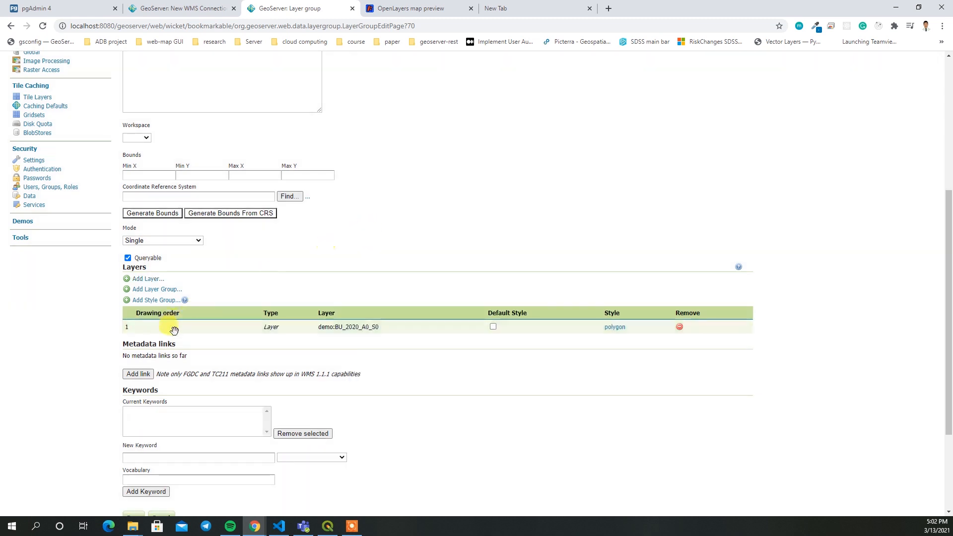
click(147, 280)
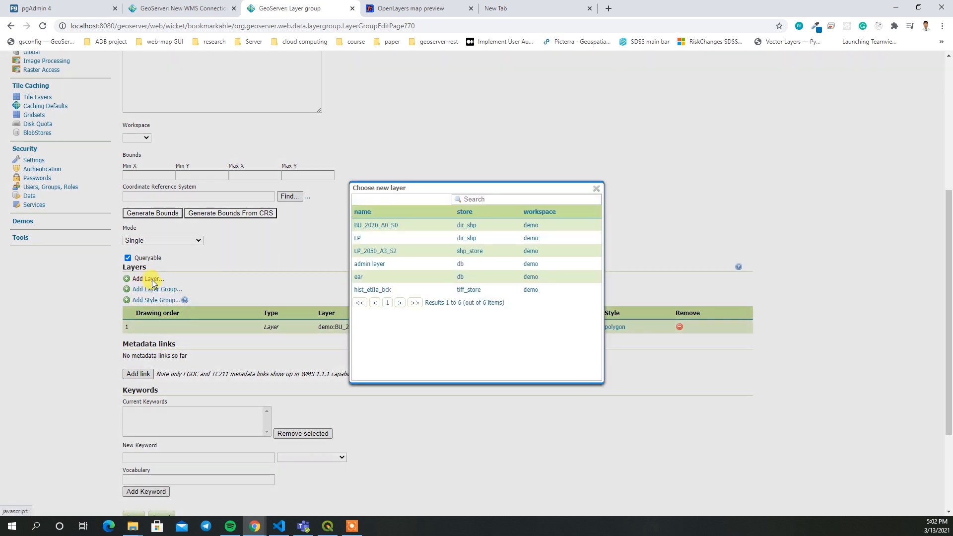
click(376, 251)
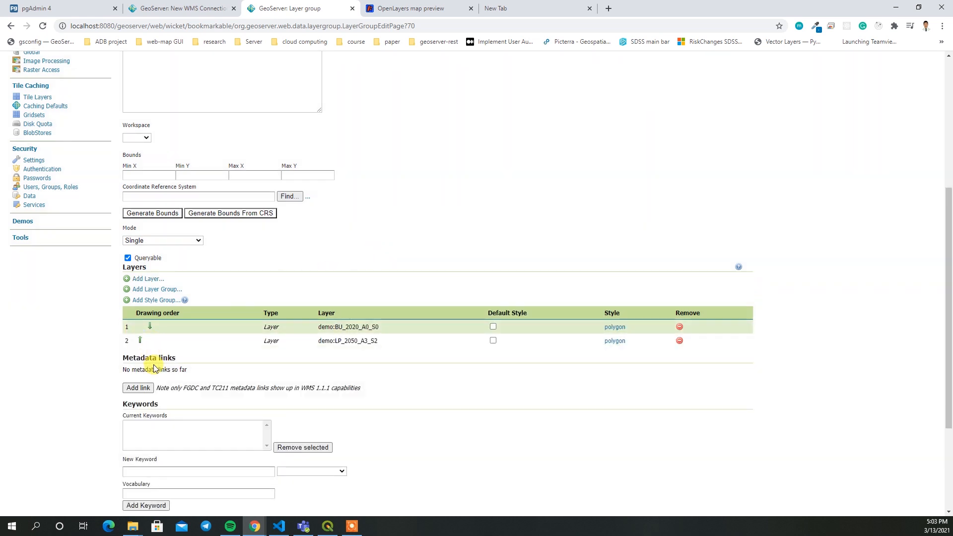
Step: Move LP_2050_A3_S2 up and back down in the layer group's drawing order, twice
click(141, 342)
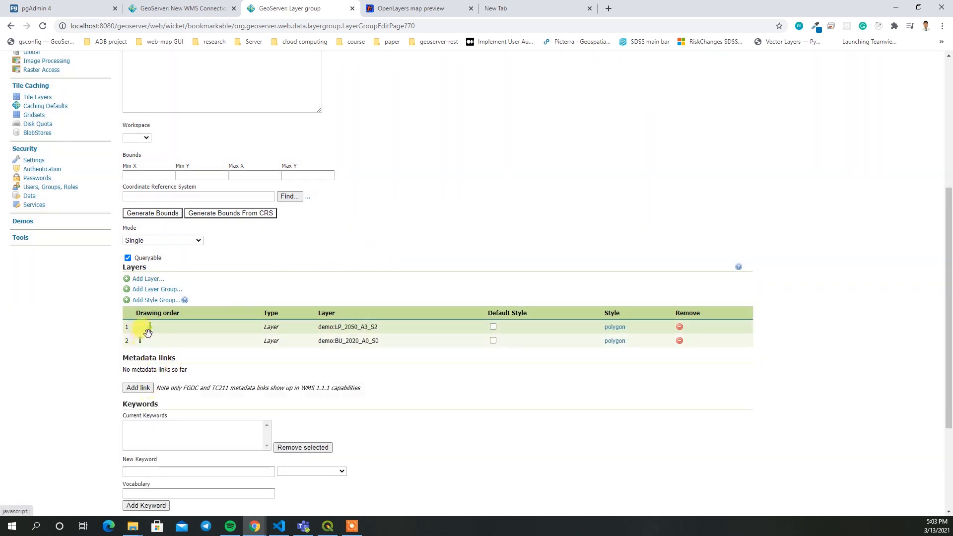
click(150, 327)
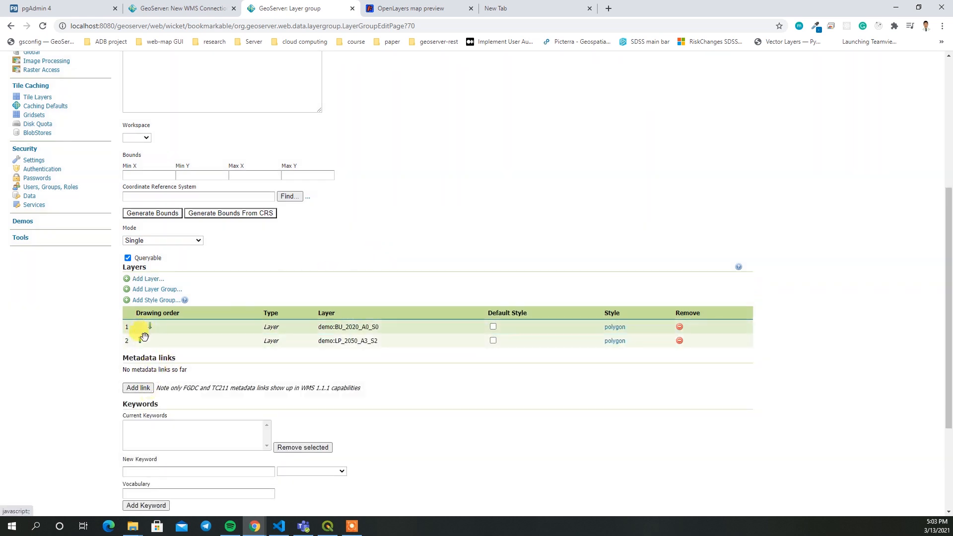
click(141, 342)
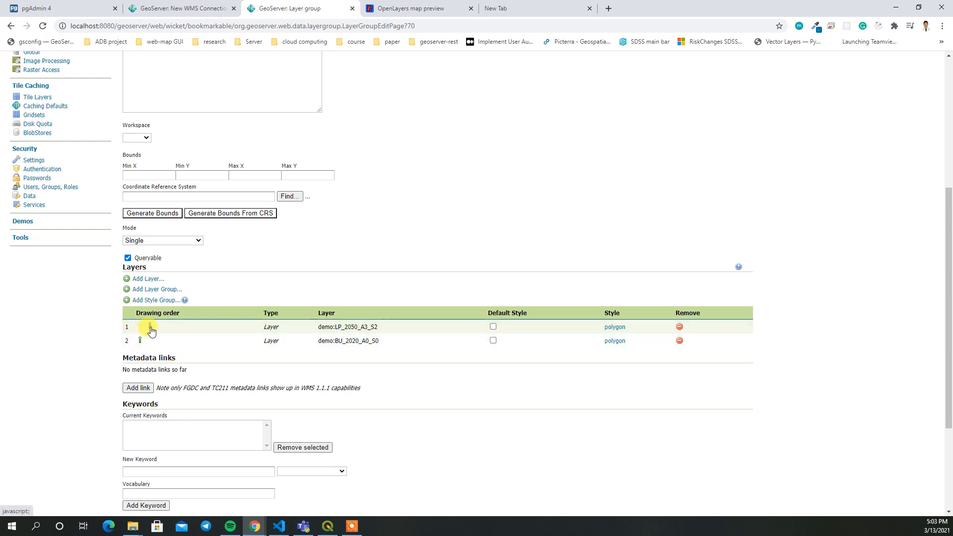
click(150, 327)
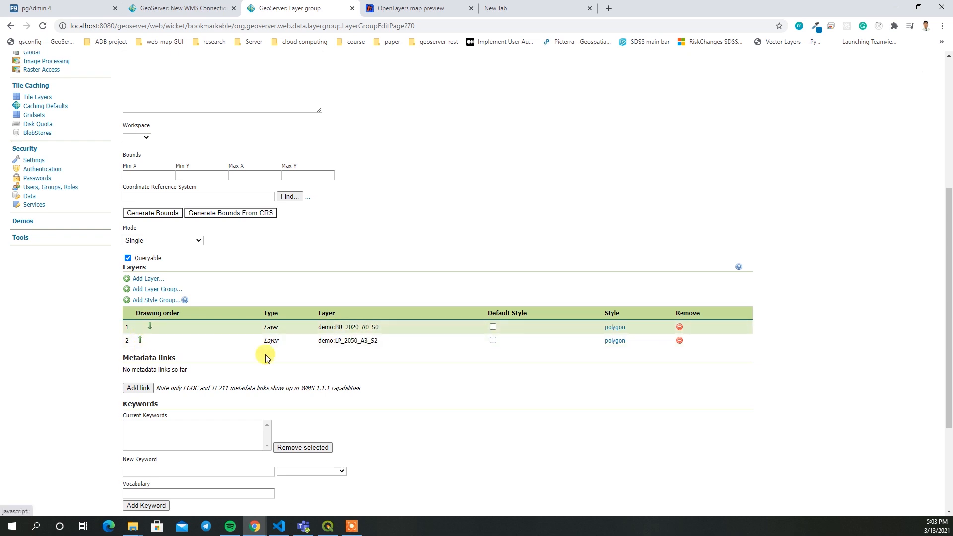
Step: Toggle the default style option for BU_2020_A0_S0 on and back off
click(493, 328)
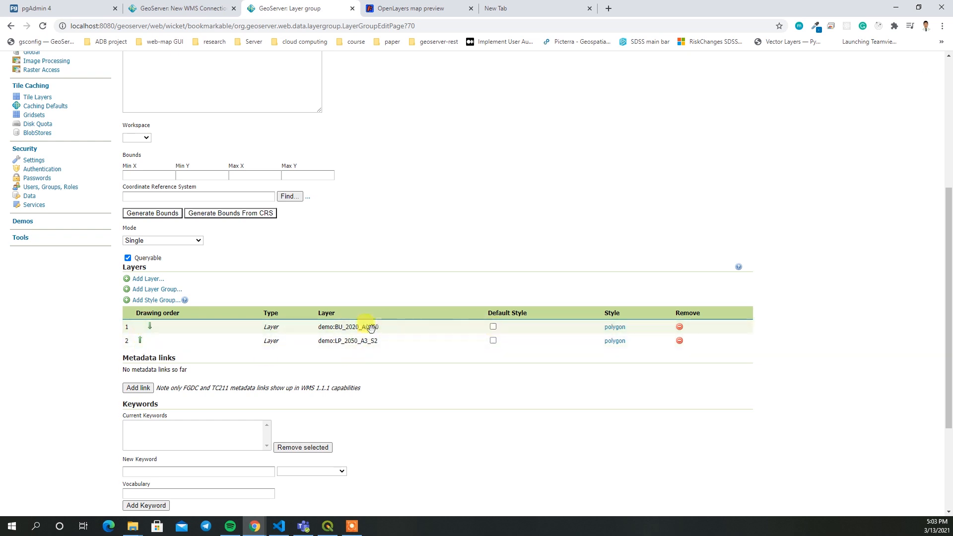
click(493, 327)
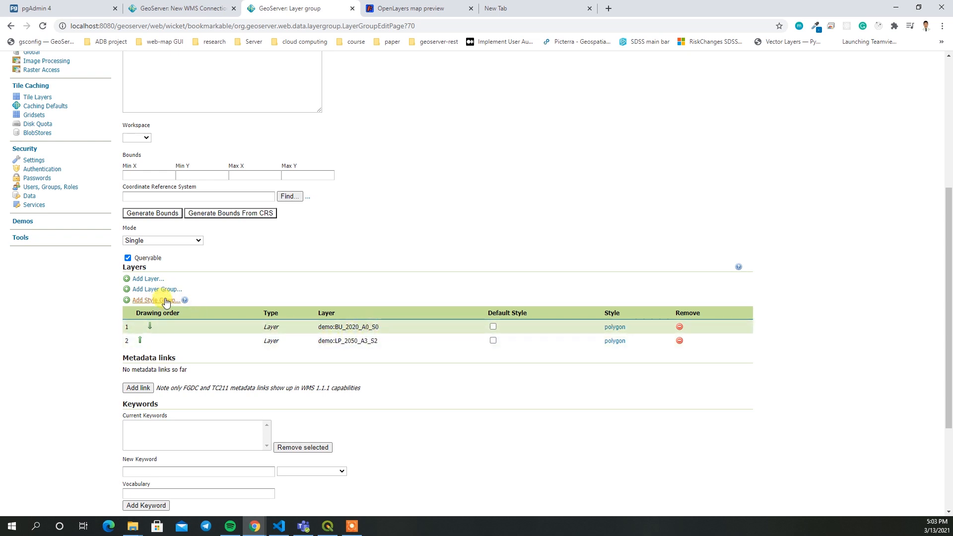
scroll(233, 258, up, 2)
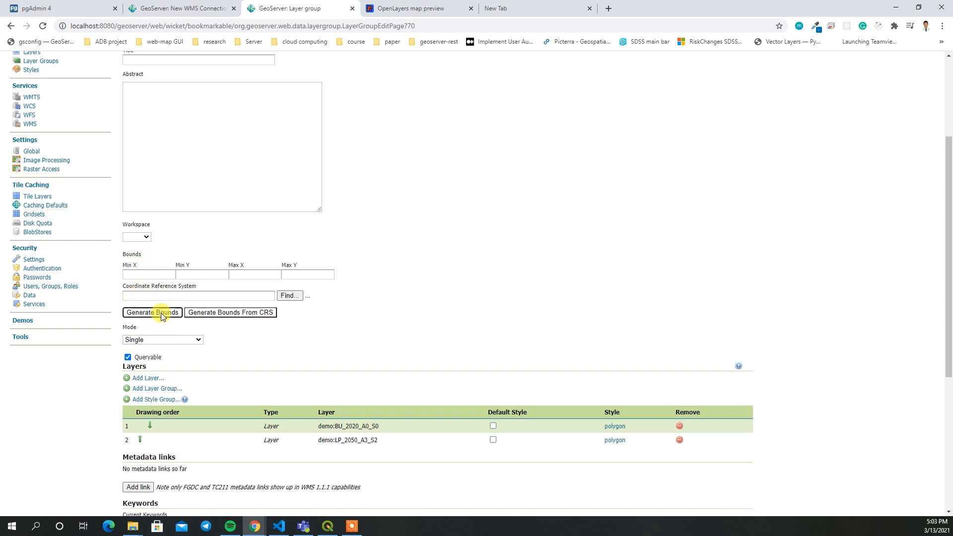
Step: Generate the layer group's bounds from its layers and try to save the group
click(161, 313)
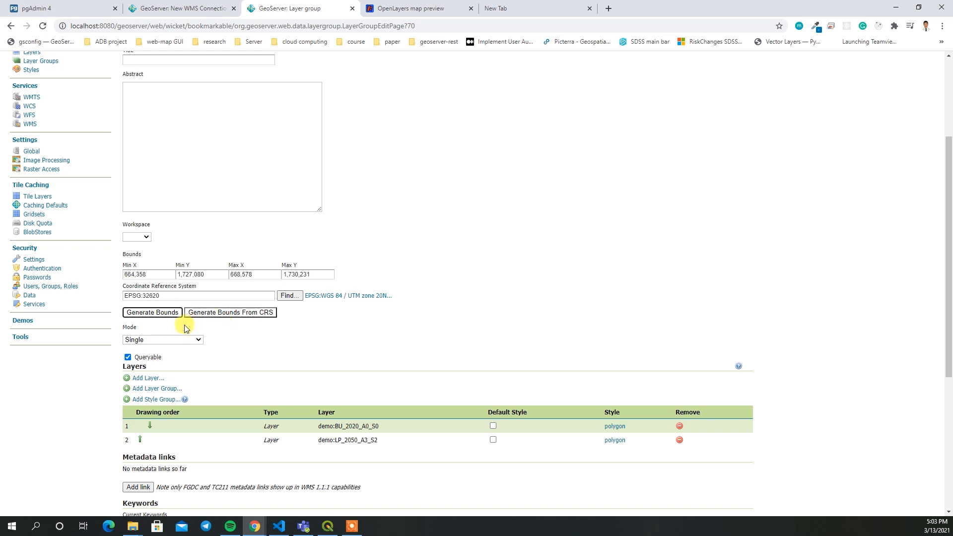
scroll(189, 327, down, 5)
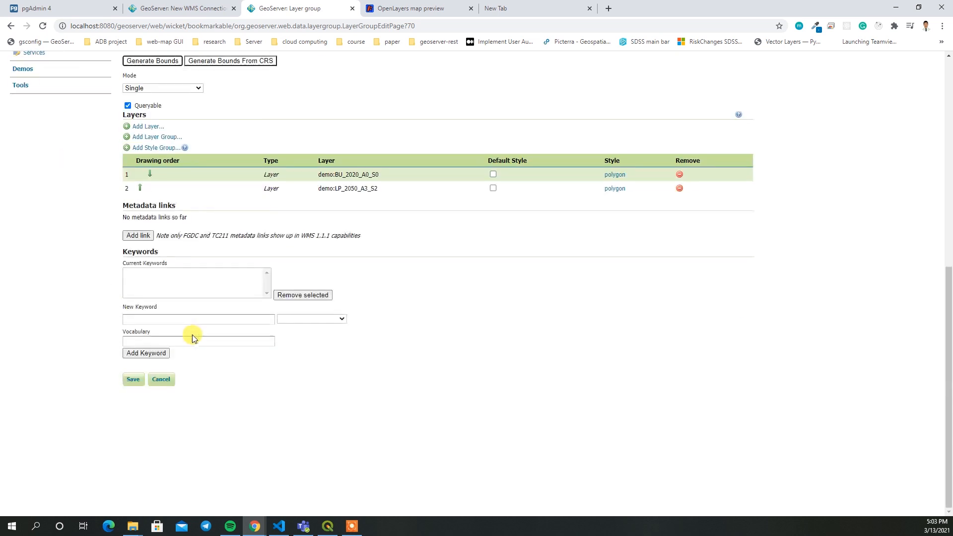
click(134, 379)
Step: Set both the name and title of the layer group to layer_group_name and save it
click(169, 195)
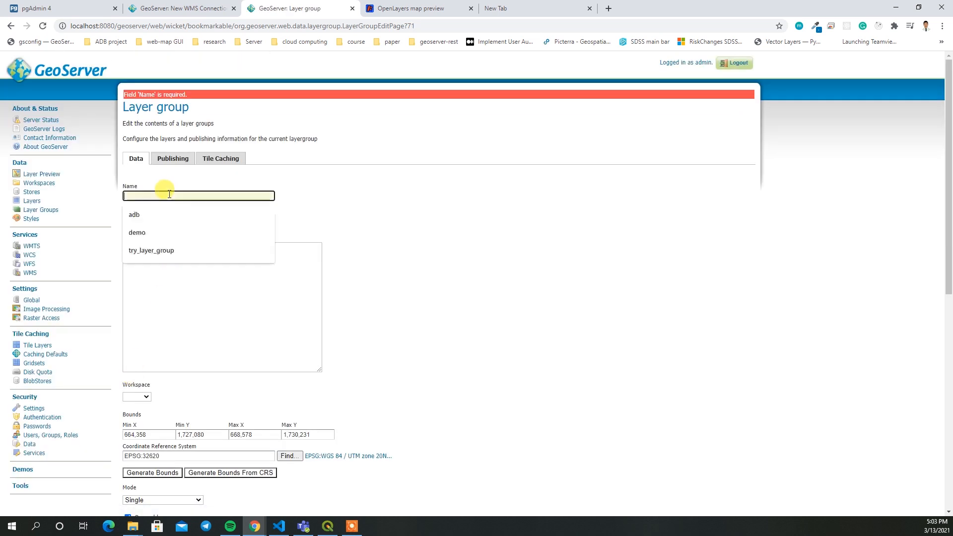
text(layer_group_name)
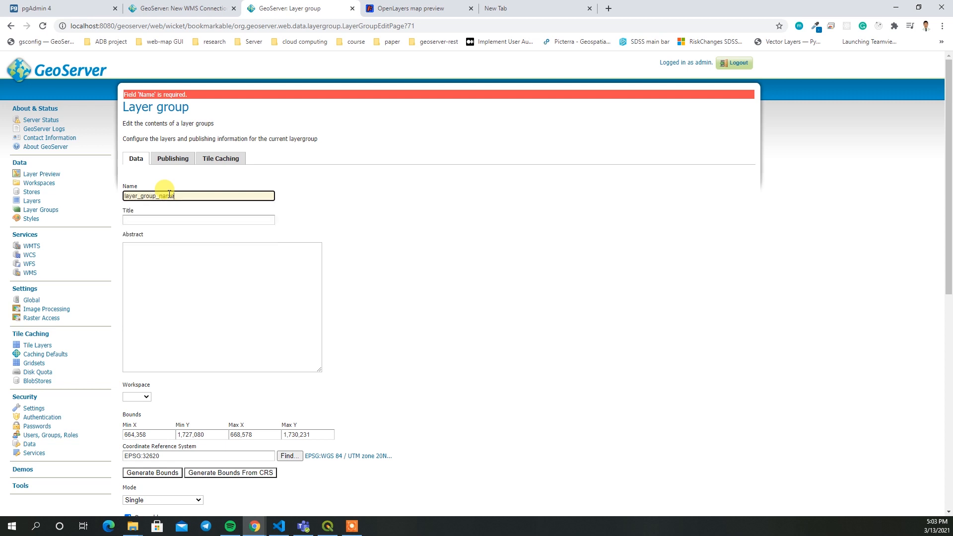
key(Tab)
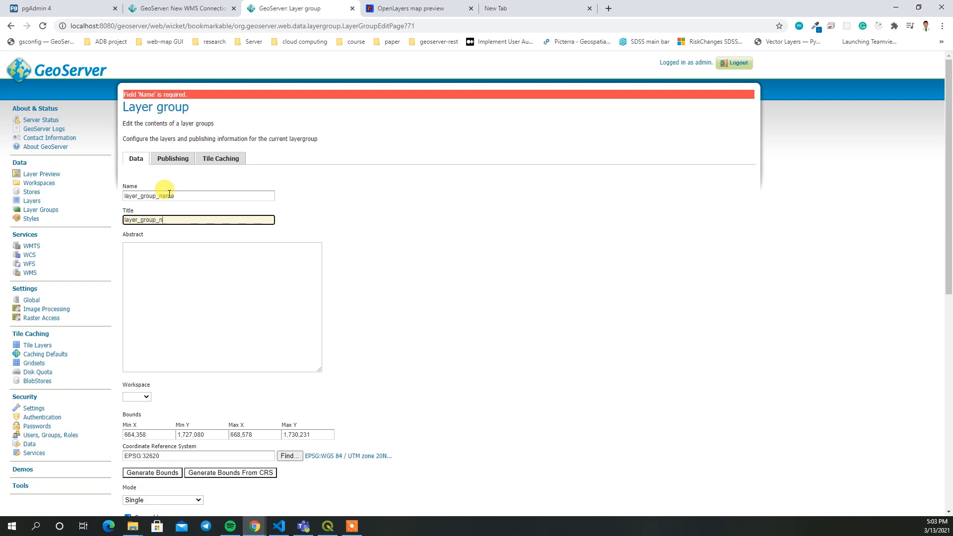
scroll(502, 270, down, 8)
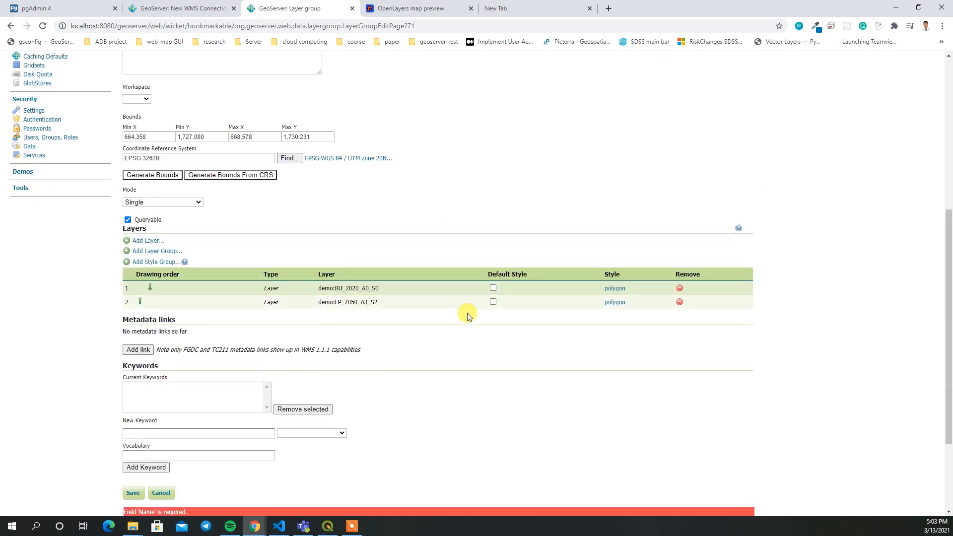
click(133, 369)
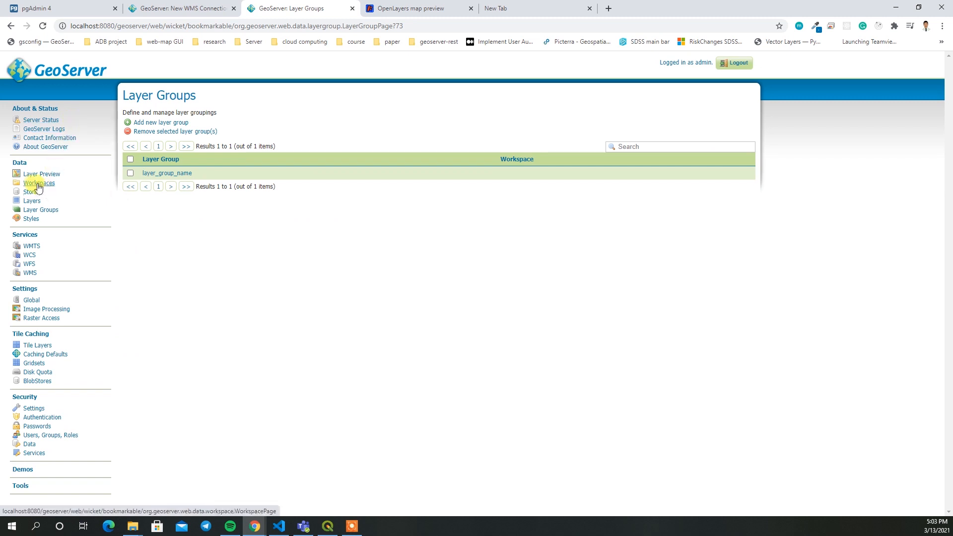
Step: Preview layer_group_name in OpenLayers from the layer preview list and examine its map up close
click(43, 175)
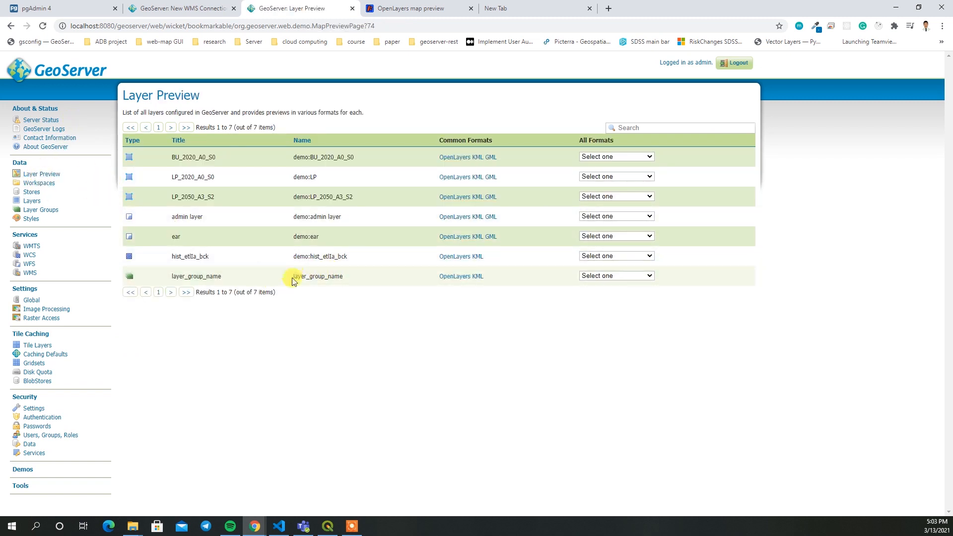
drag(293, 277, 351, 280)
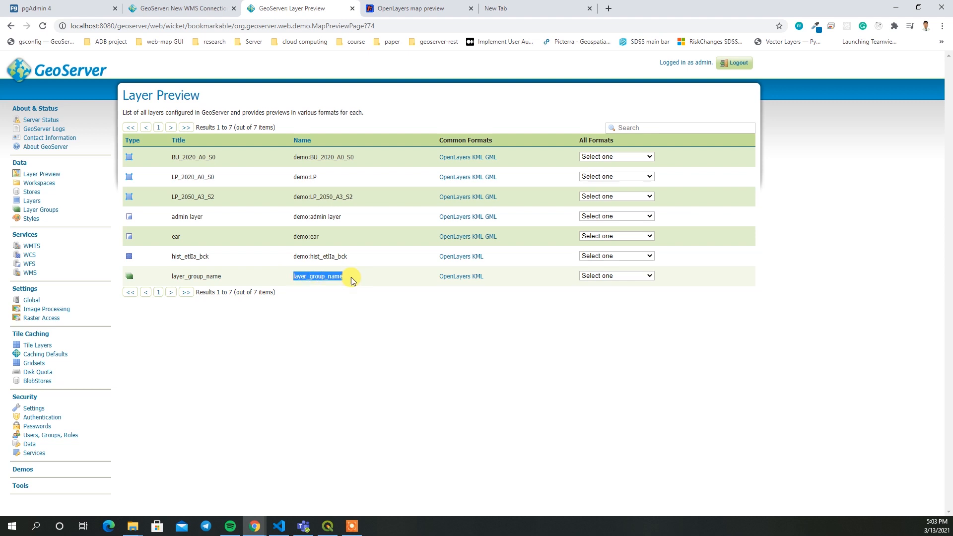
click(447, 276)
scroll(168, 159, up, 2)
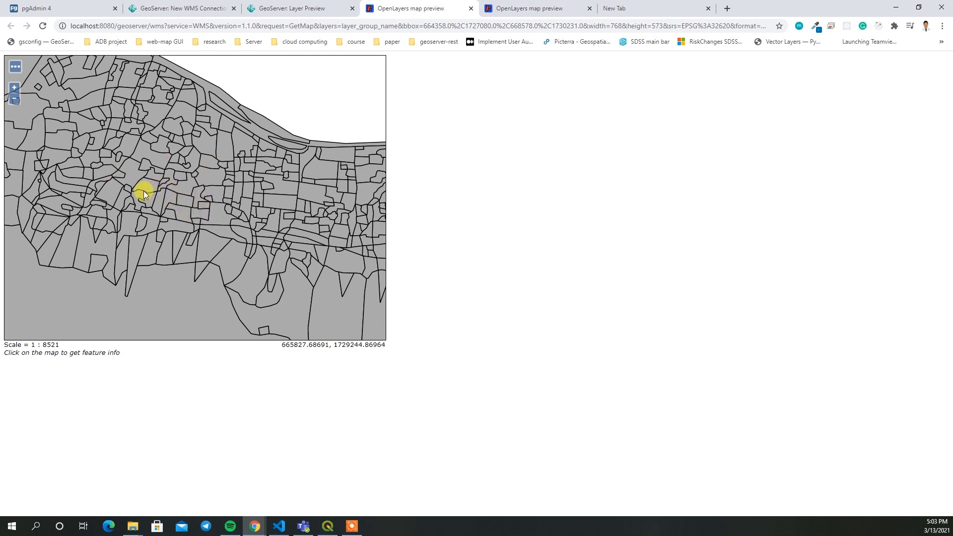
Step: Return to the layer preview list and highlight the group's member titles LP_2050_A3_S2 and BU_2020_A0_S0
click(308, 8)
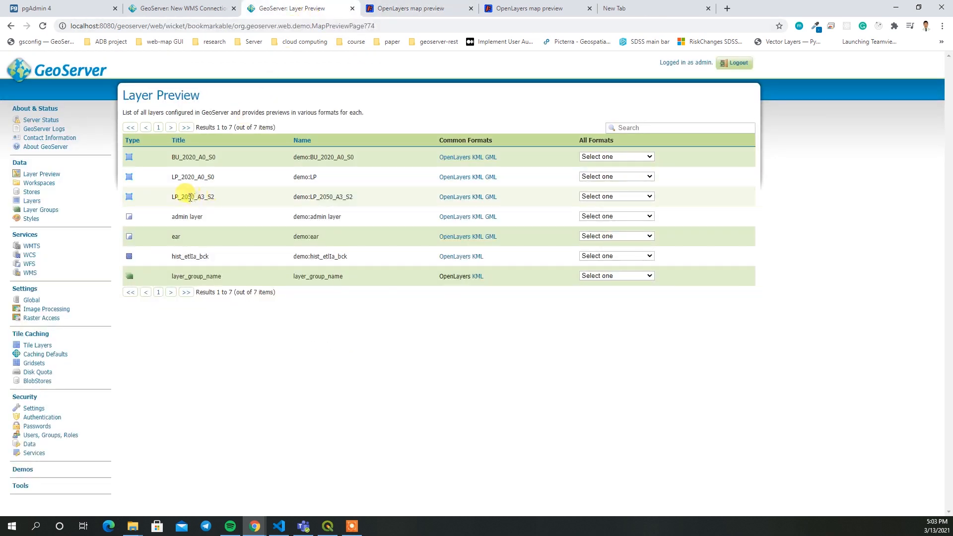
drag(172, 197, 194, 197)
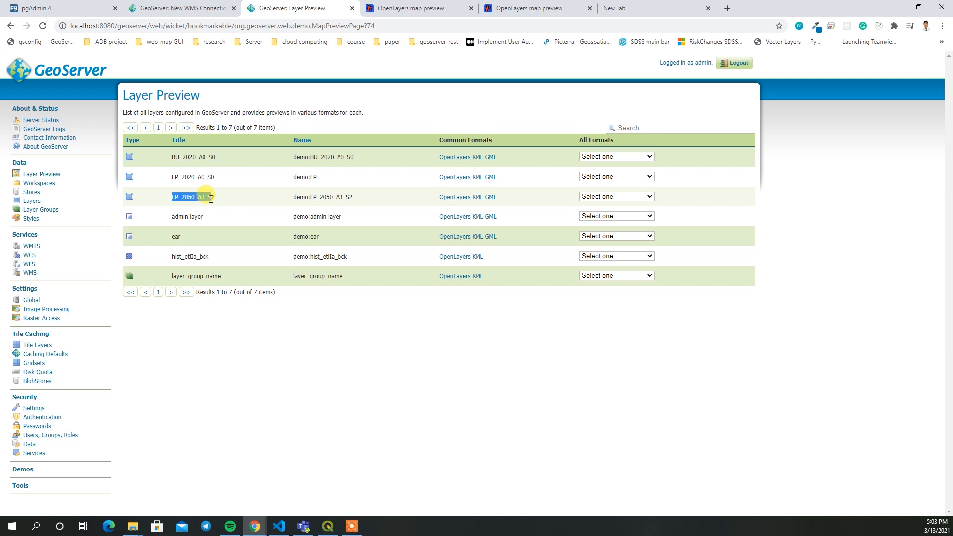
drag(172, 158, 215, 162)
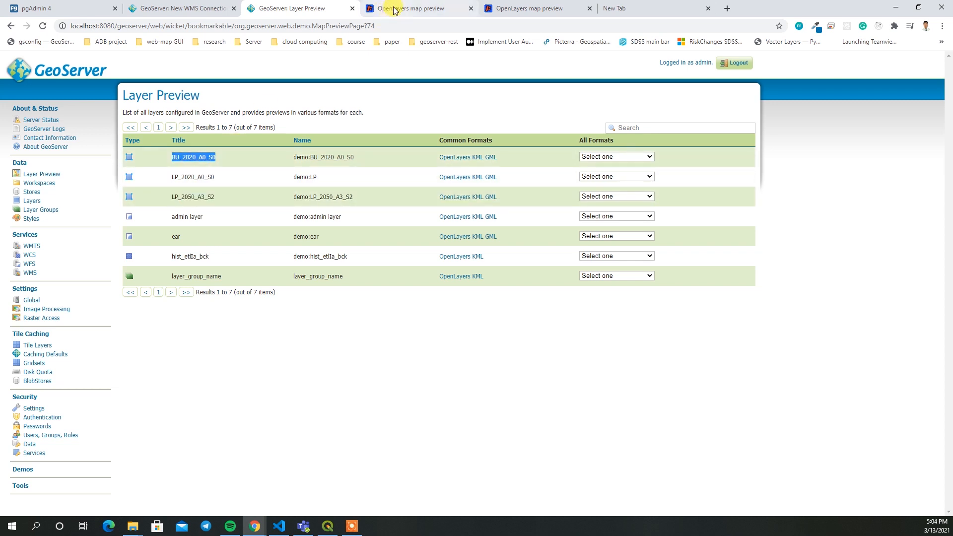
Step: Close both open OpenLayers map previews and clear the text highlight in the layer preview list
click(395, 9)
click(471, 8)
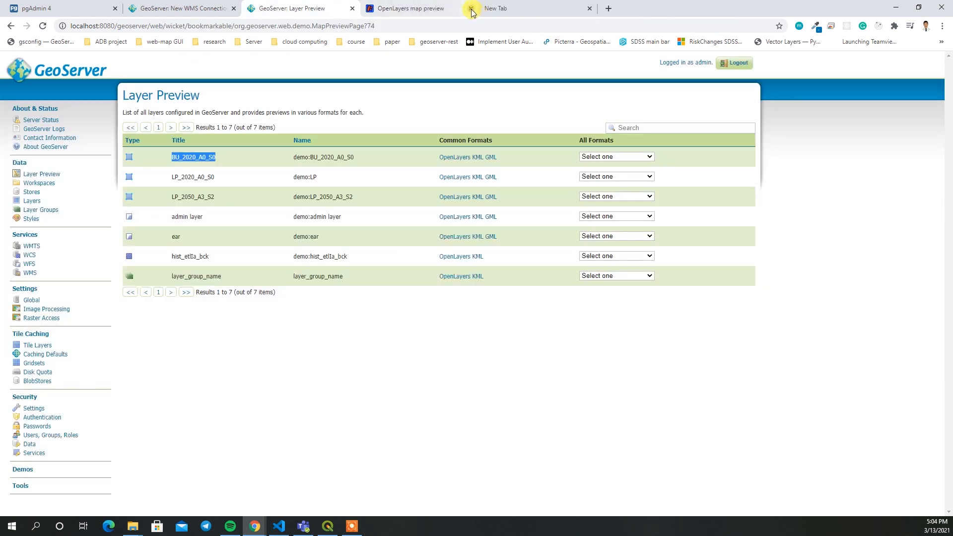
click(472, 8)
click(257, 192)
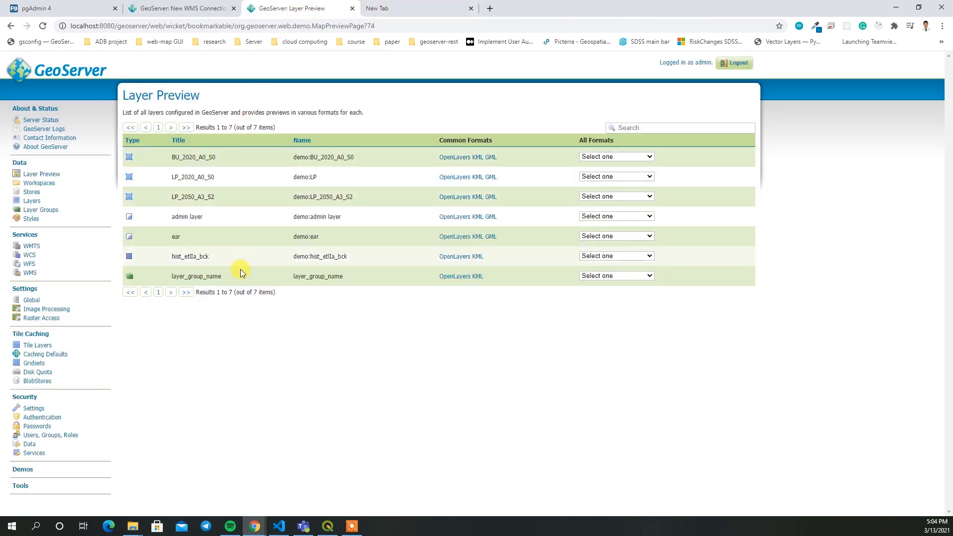
Step: Preview BU_2020_A0_S0 in OpenLayers, examine its building footprints up close, and return to the layer preview list
click(439, 157)
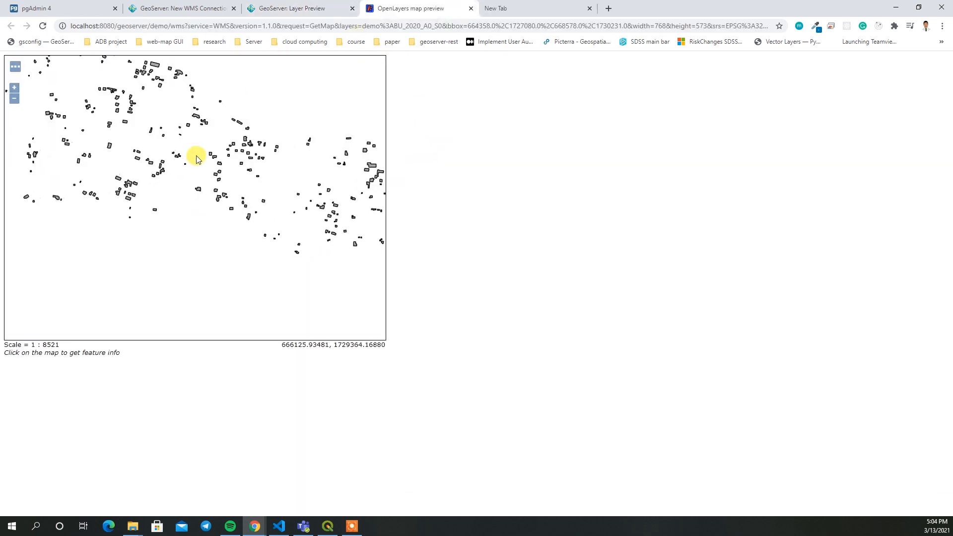
scroll(149, 159, up, 2)
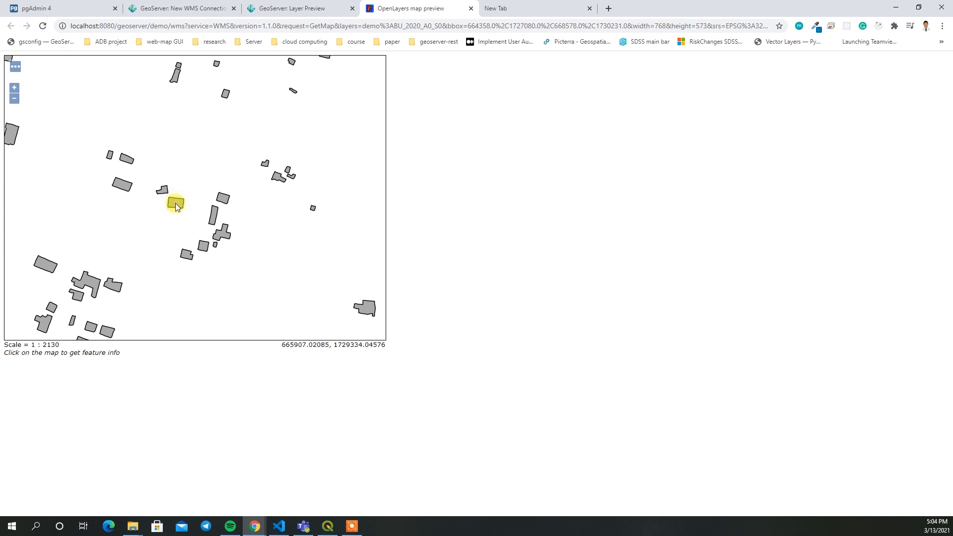
scroll(177, 206, up, 1)
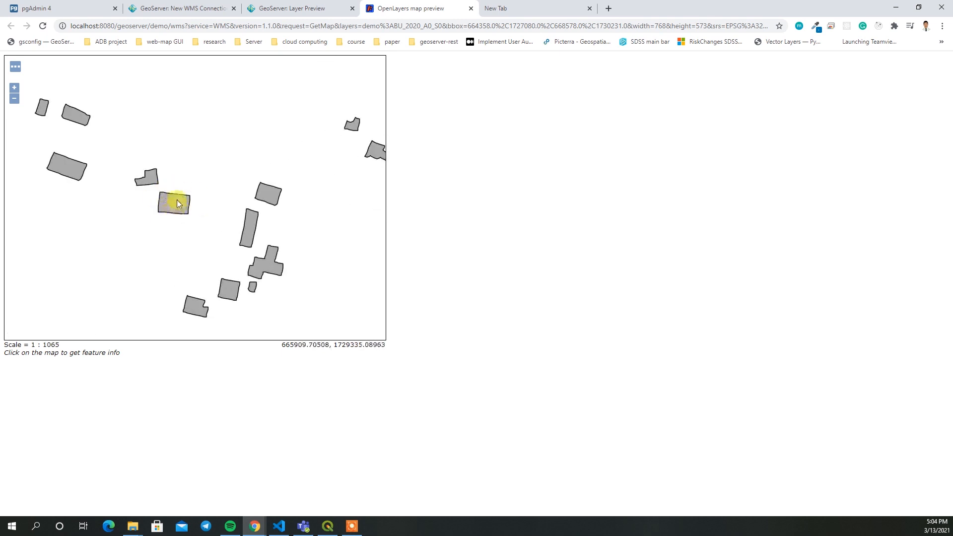
click(304, 6)
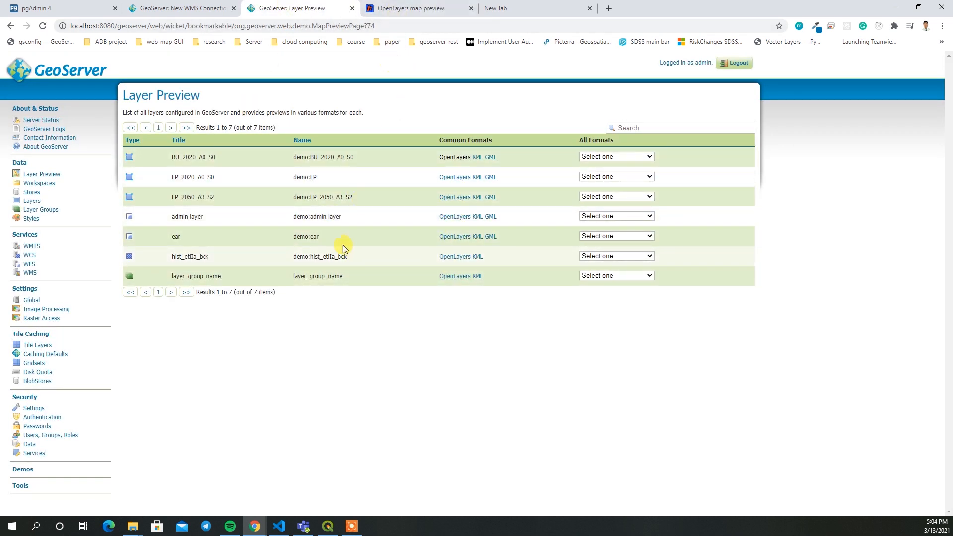
Step: Bring QGIS to the front and browse to the data\demo folder inside GeoServer's data_dir in File Explorer
click(326, 525)
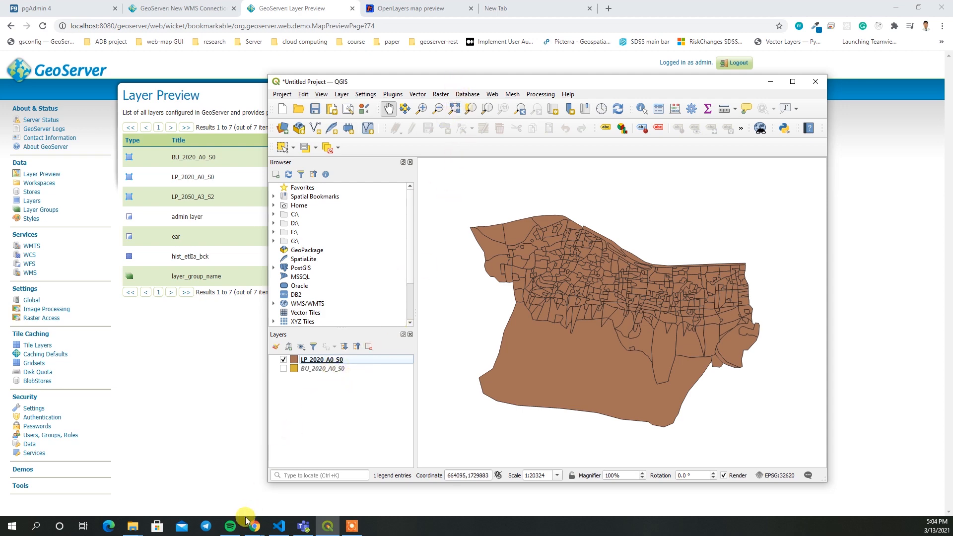
click(137, 530)
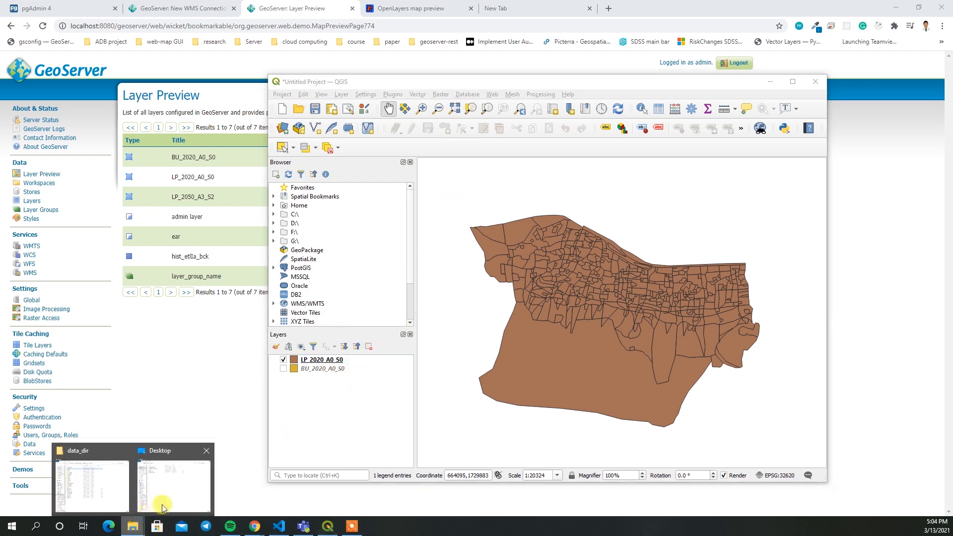
click(189, 493)
click(138, 528)
click(114, 494)
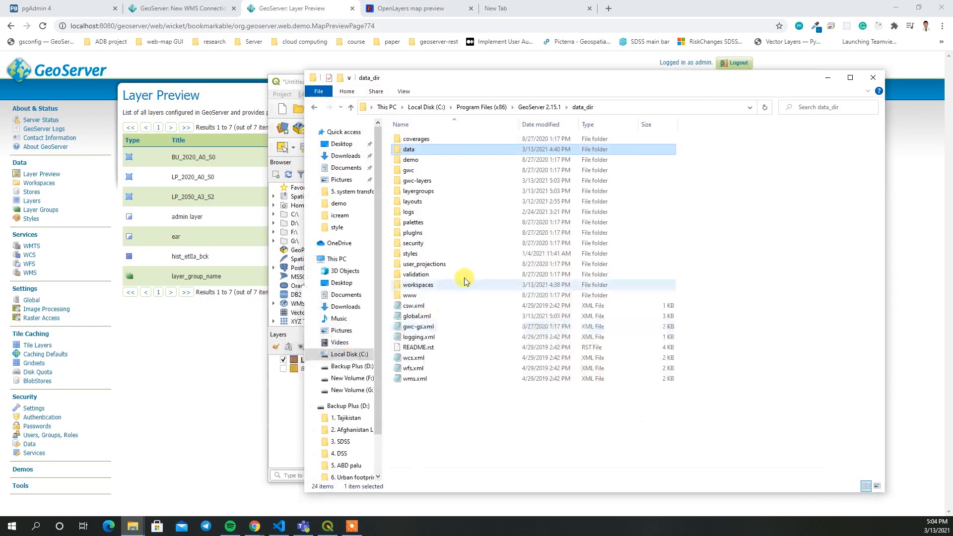
double_click(440, 150)
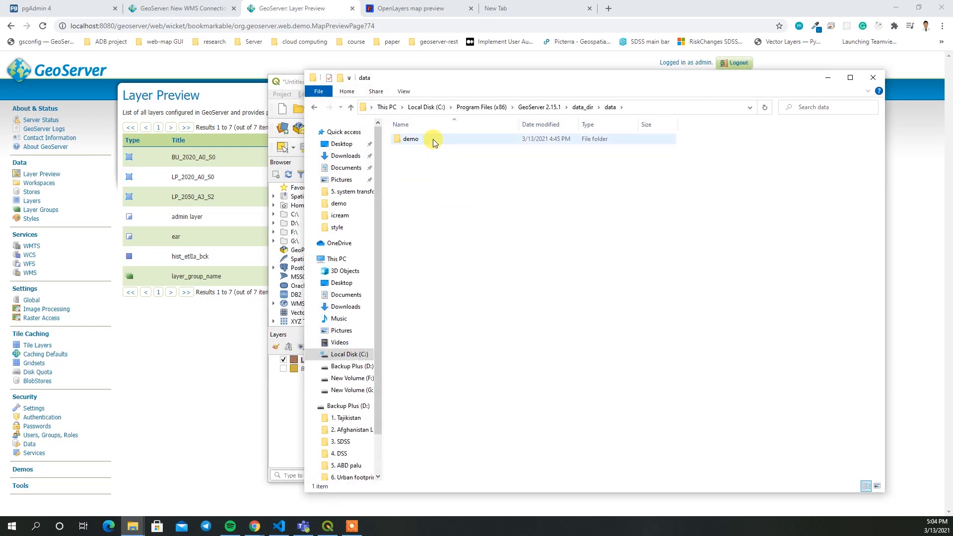
double_click(433, 139)
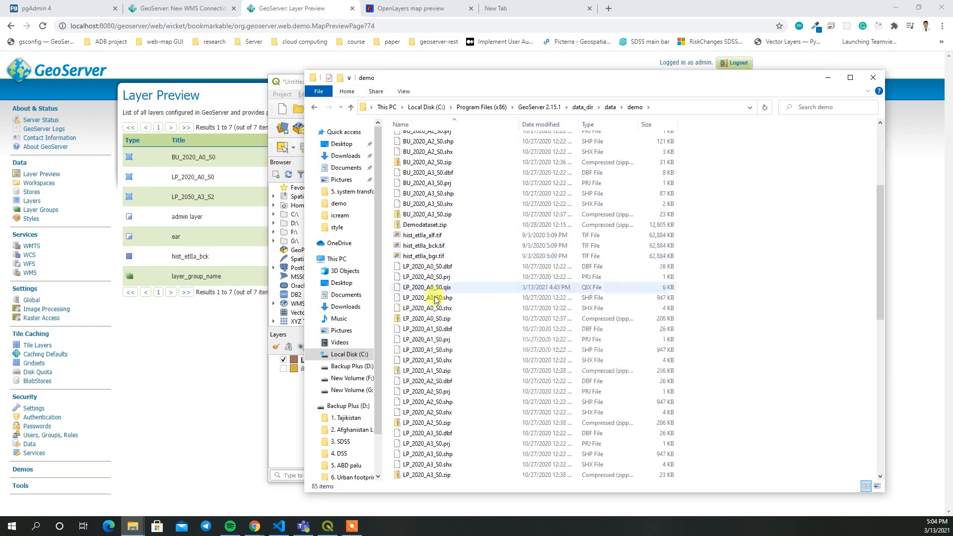
Step: Add the raster hist_etlla_alf.tif from the demo folder to the QGIS project as a layer
scroll(434, 240, down, 5)
click(432, 231)
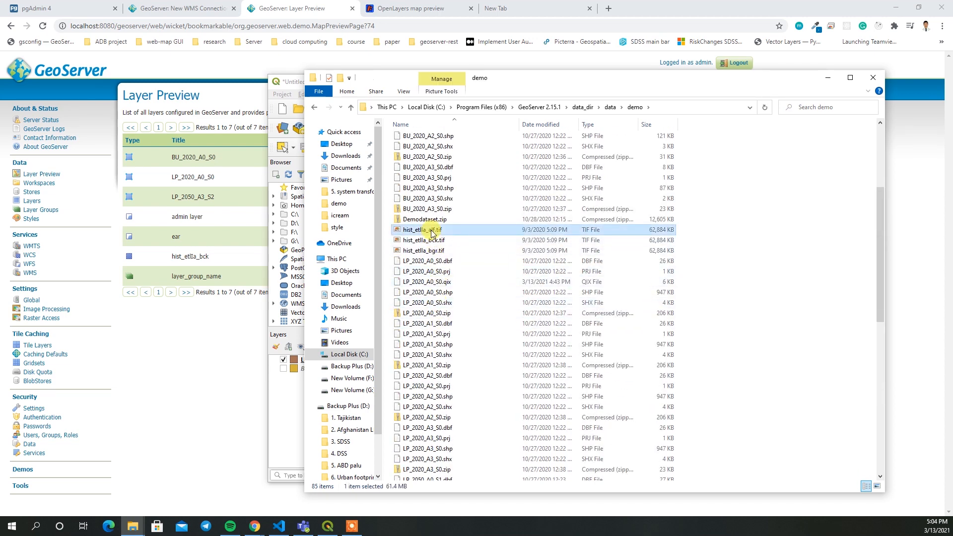
drag(432, 230, 289, 409)
click(288, 408)
Step: Open the symbology properties of the hist_etlla_alf layer
click(320, 359)
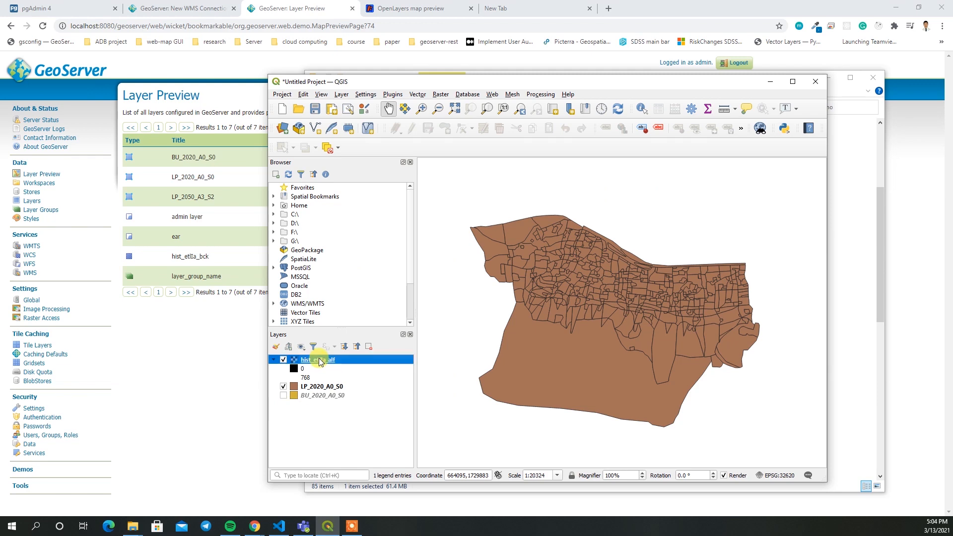
right_click(319, 359)
click(338, 524)
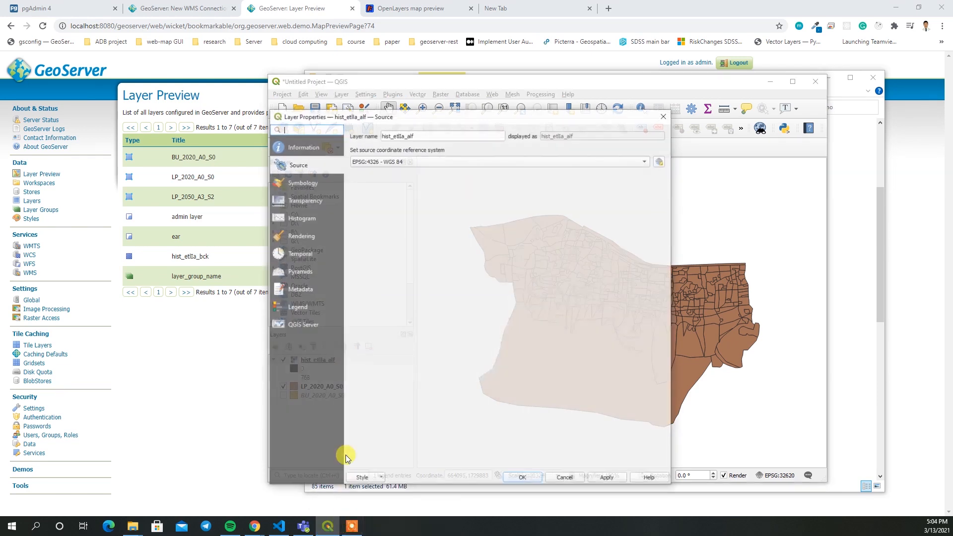
click(293, 182)
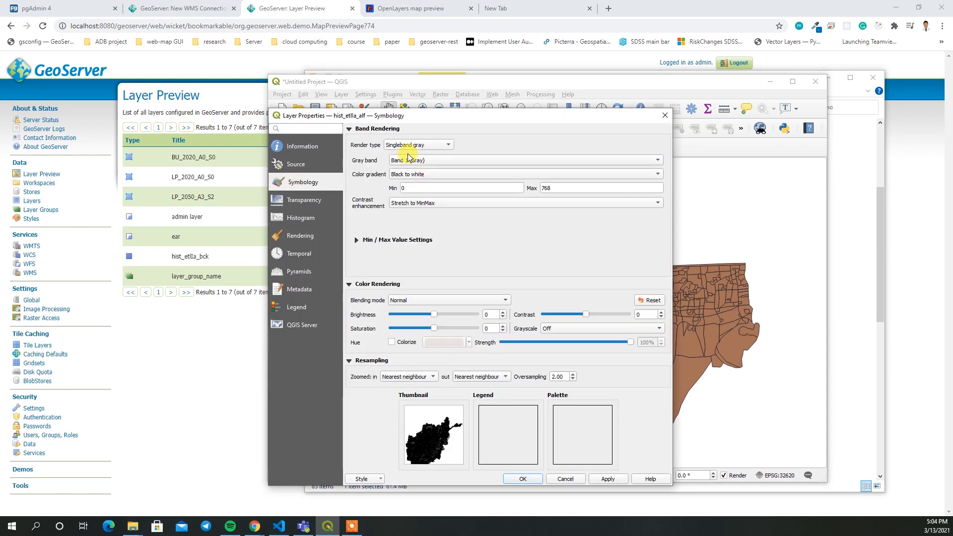
Step: Try the Paletted/Unique values render type on hist_etlla_alf and classify its values with random colors
click(419, 144)
click(413, 131)
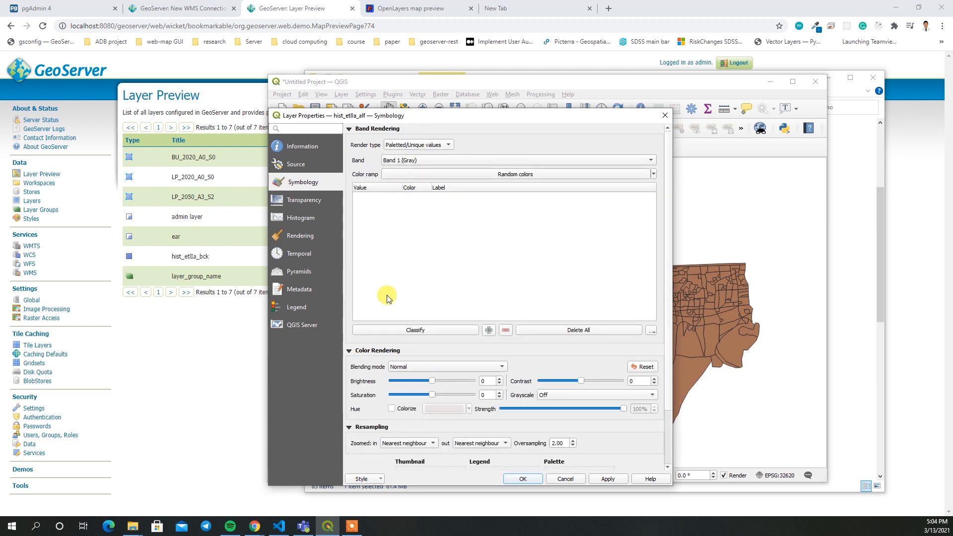
click(381, 329)
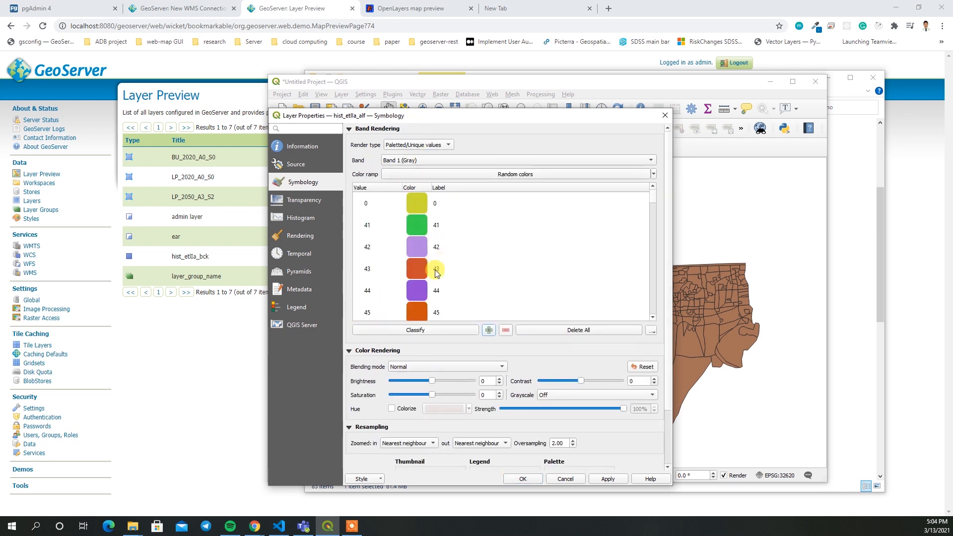
Step: Render hist_etlla_alf as Singleband pseudocolor with the Spectral color ramp and accept the symbology settings
click(432, 145)
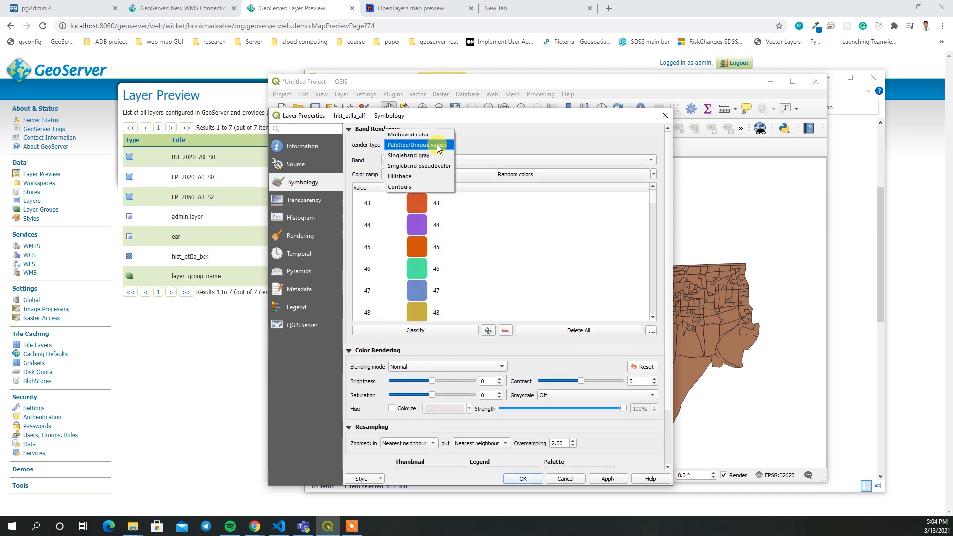
click(422, 167)
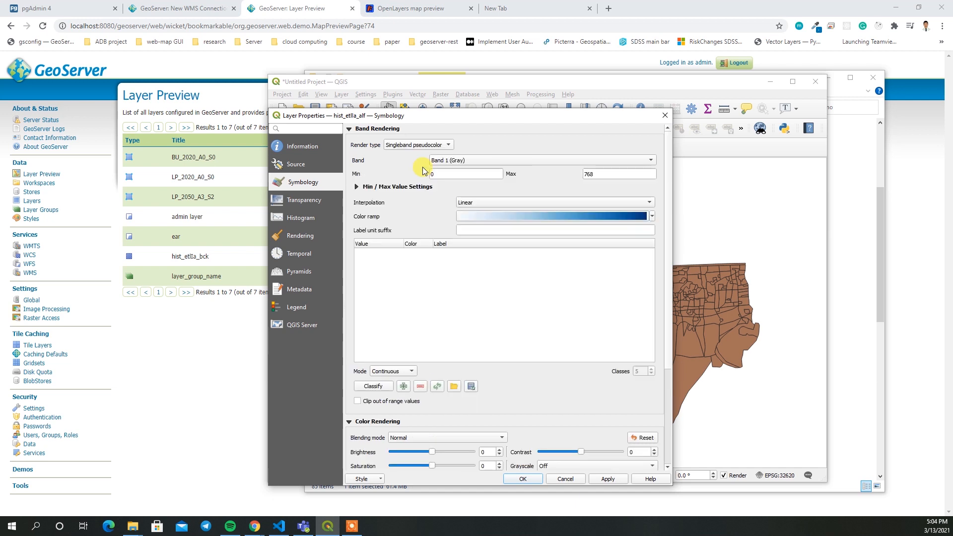
click(652, 216)
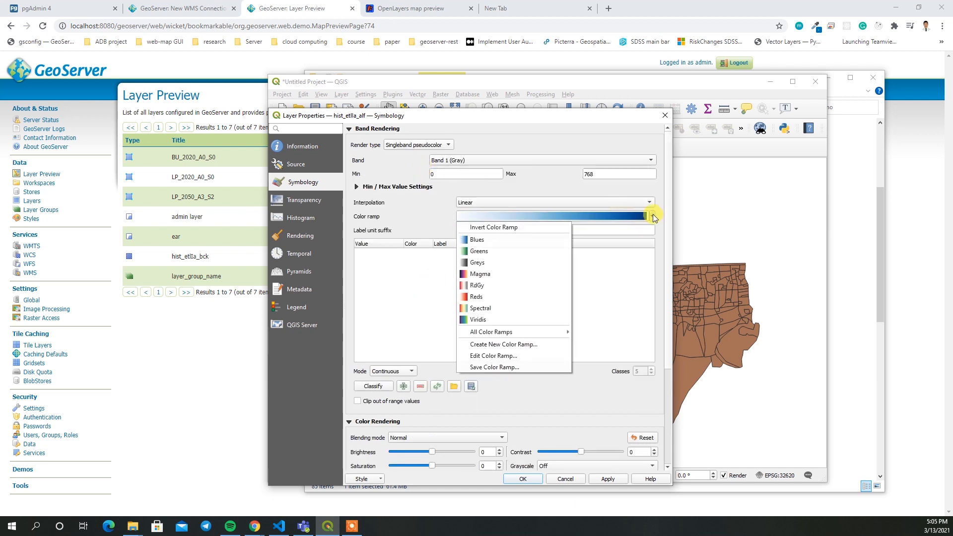
click(479, 309)
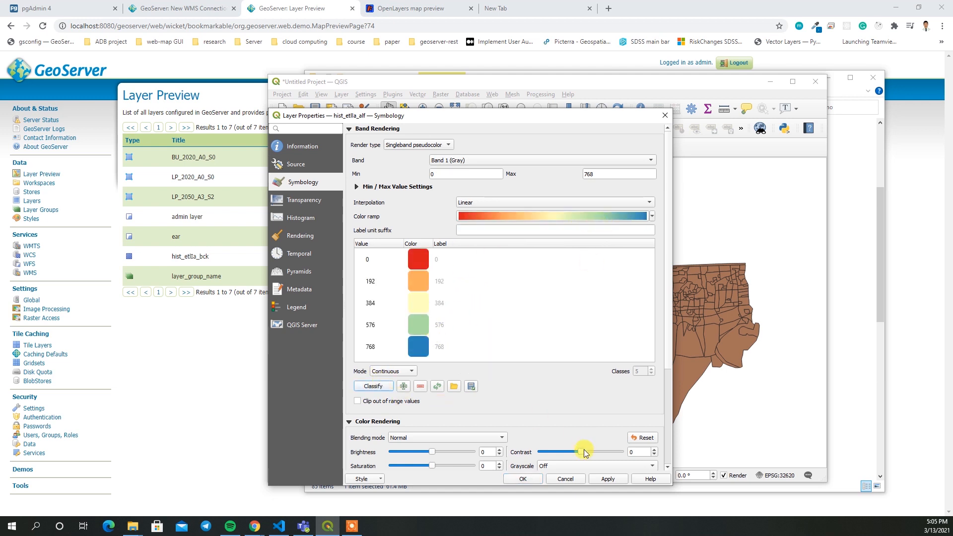
click(517, 481)
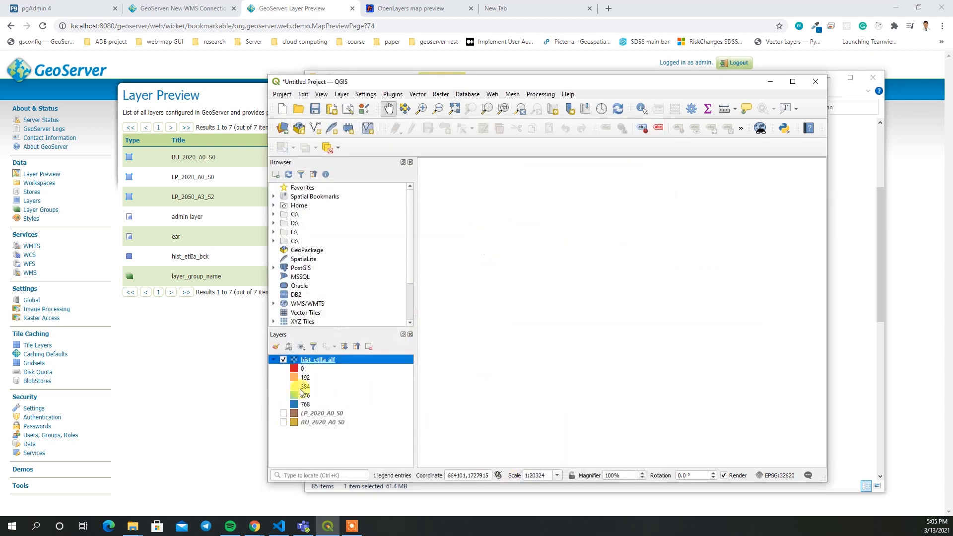
Step: Zoom the map to the extent of the hist_etlIa_alf layer and reopen its symbology properties
right_click(318, 360)
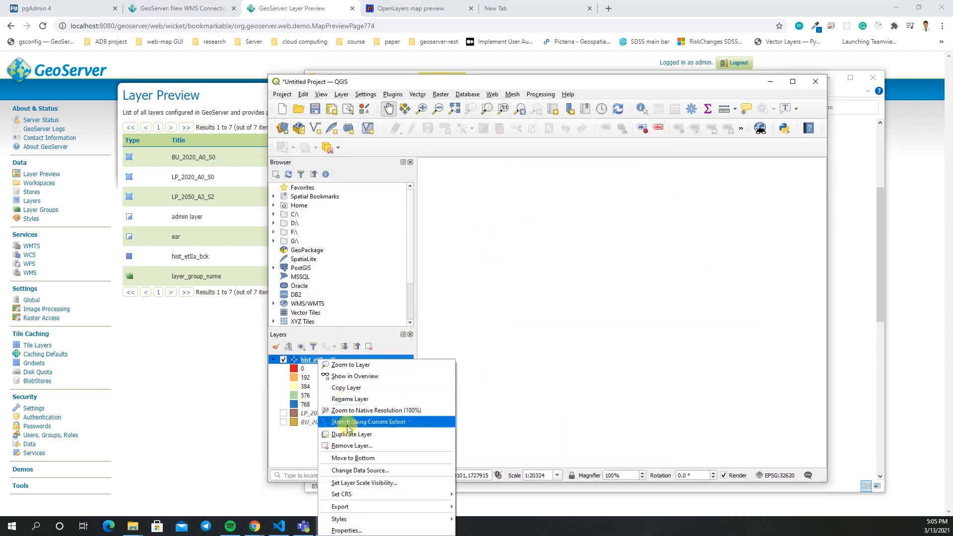
click(351, 365)
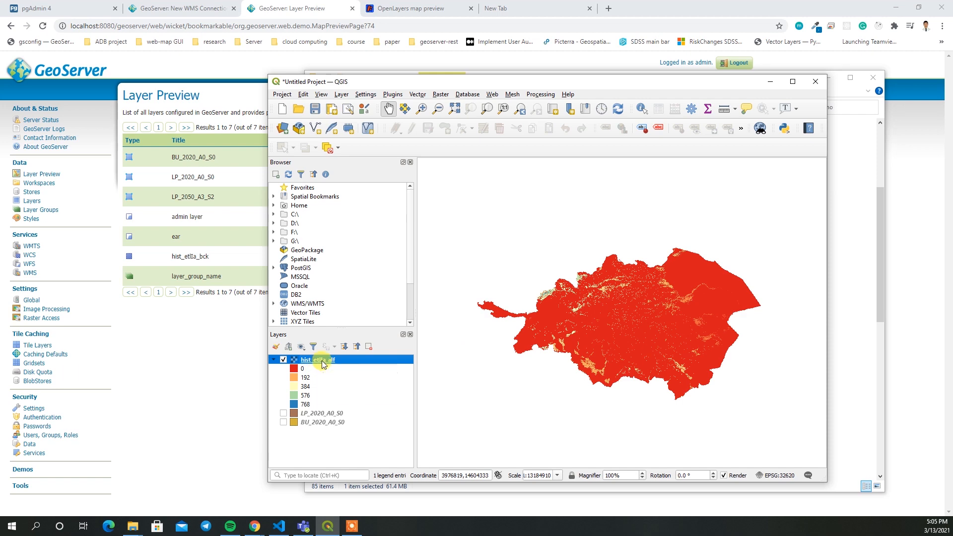
right_click(323, 362)
click(337, 356)
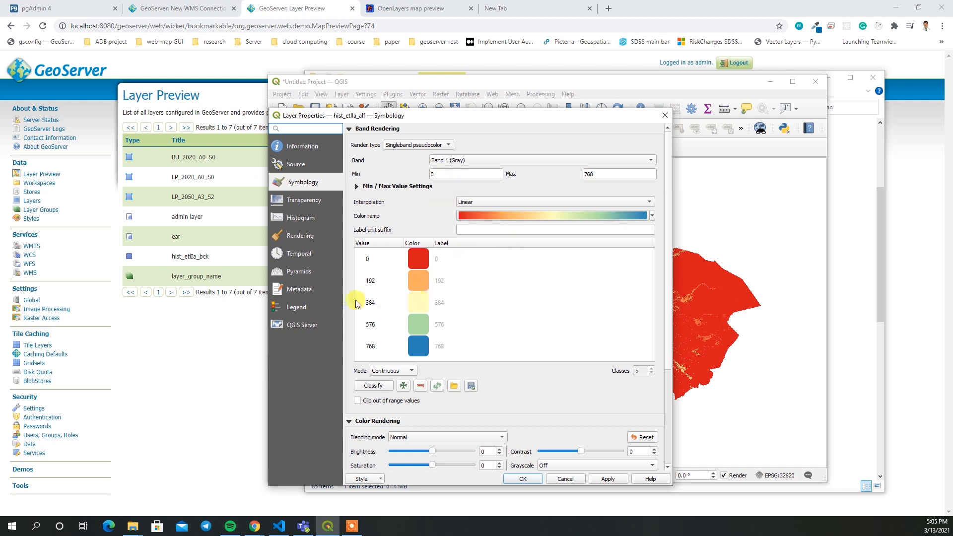
Step: Save the layer's style to the Desktop as raster_style.sld in Styled Layer Descriptor format and accept the layer properties
click(379, 479)
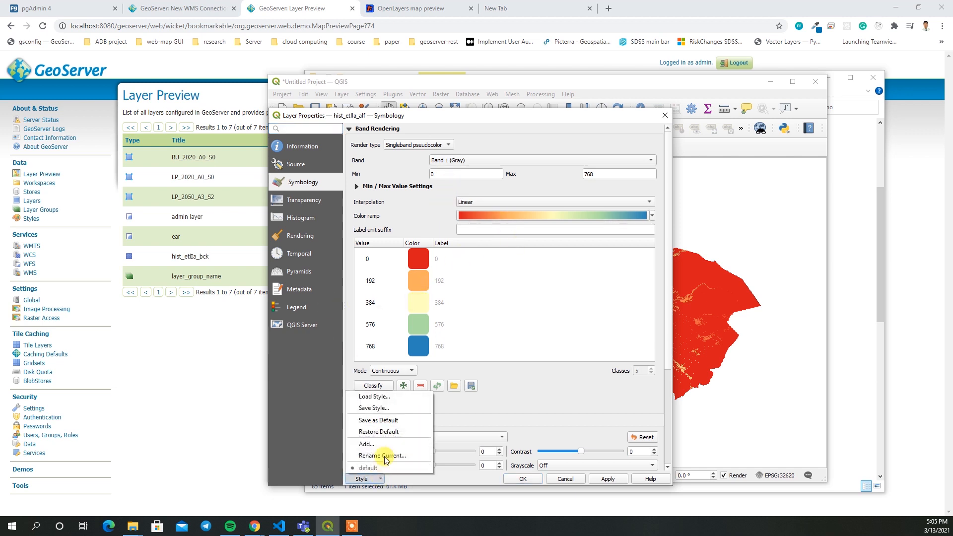
click(386, 408)
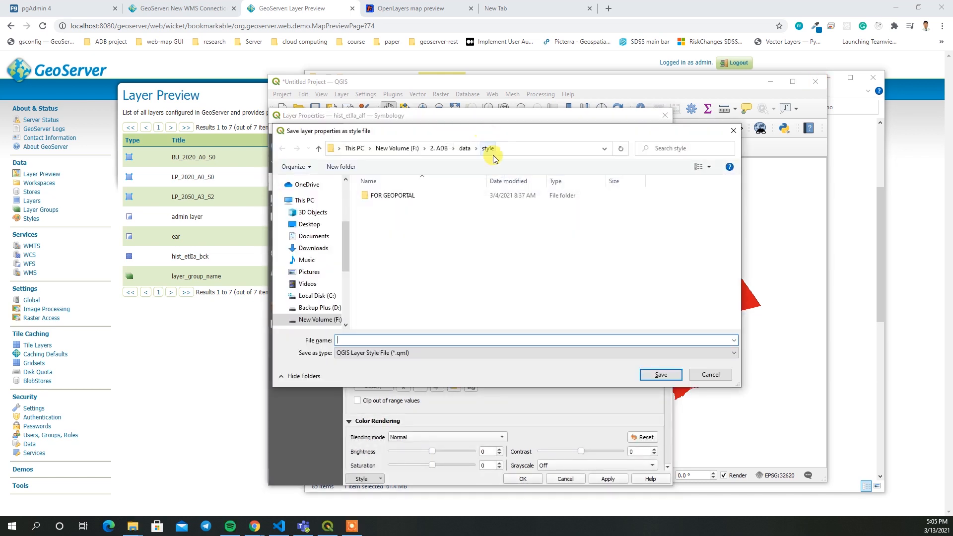
click(310, 224)
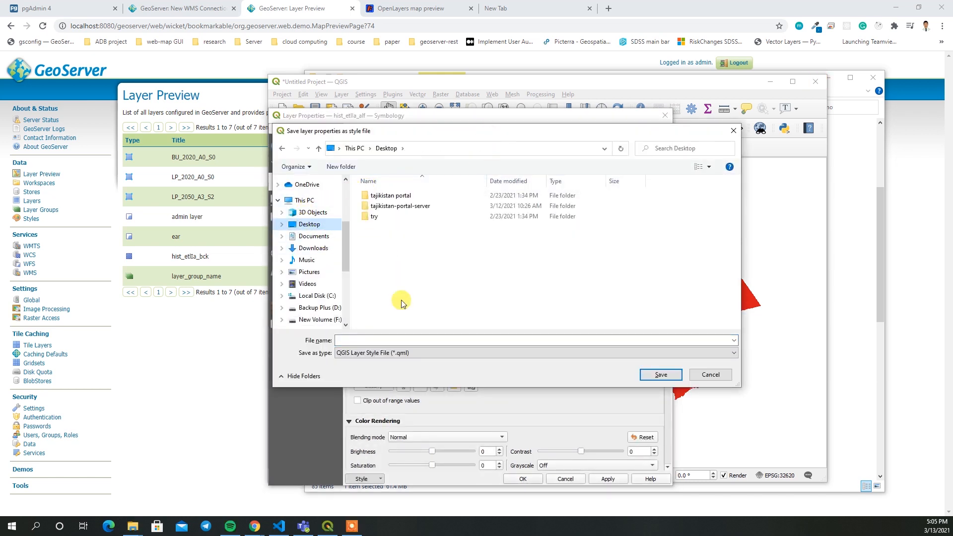
click(409, 341)
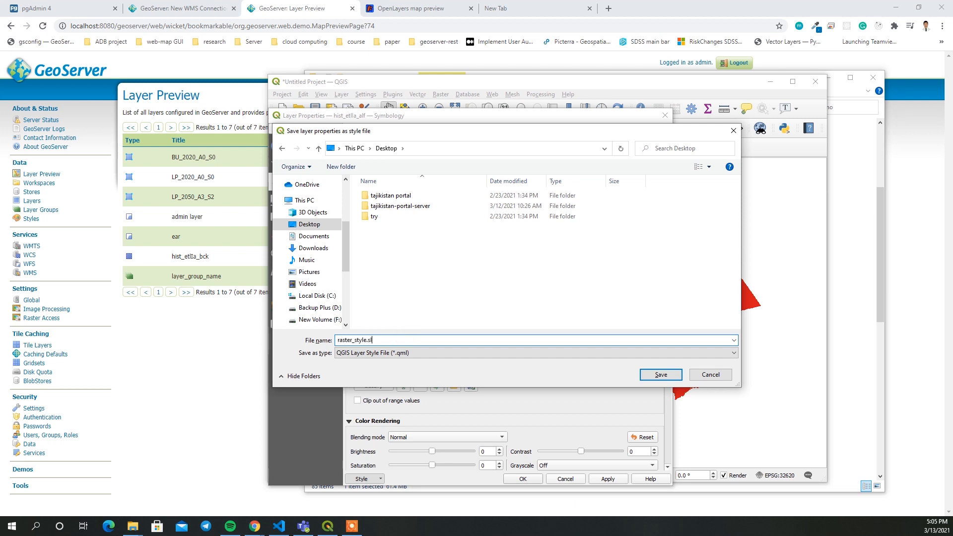
click(397, 353)
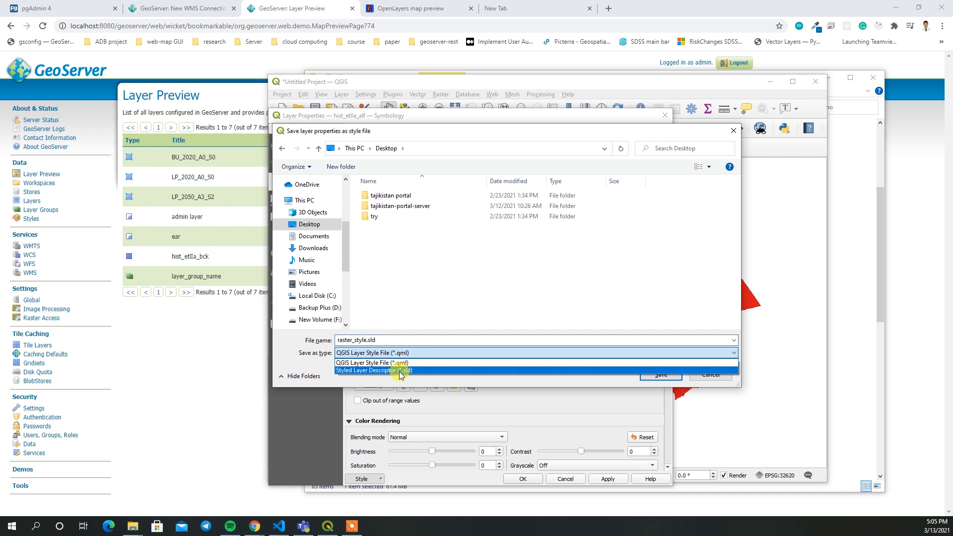
click(395, 368)
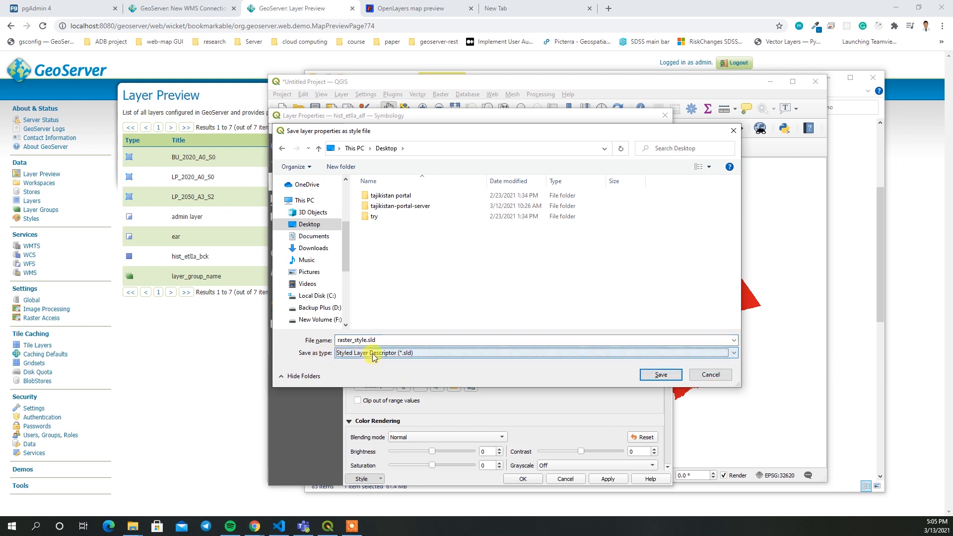
click(655, 375)
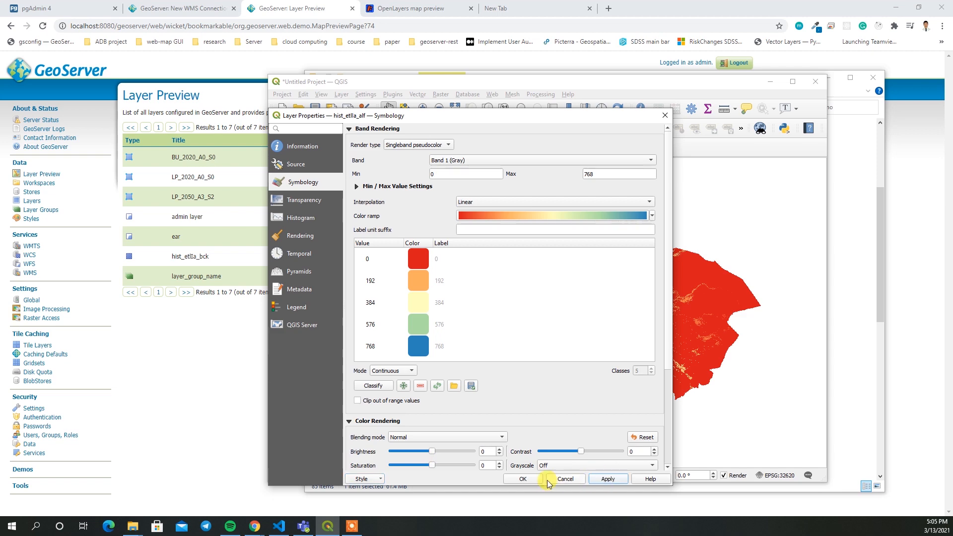
click(522, 479)
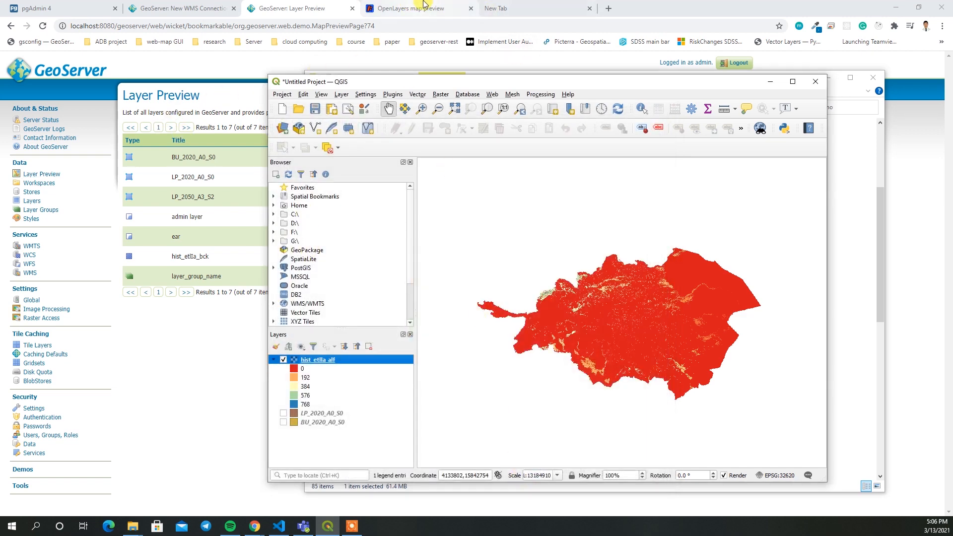
Step: Switch to GeoServer, add a new style and upload raster_style.sld from the Desktop as its content
click(298, 8)
click(31, 219)
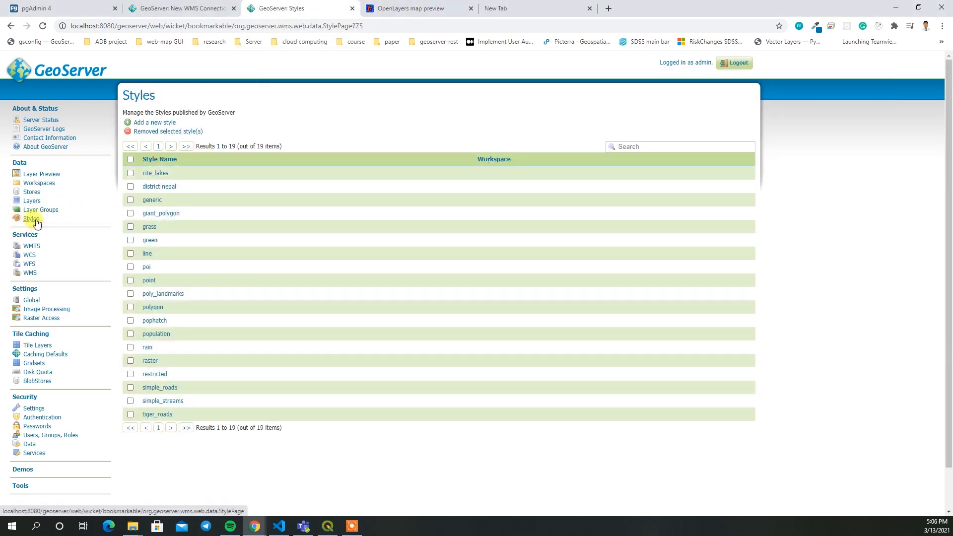
click(167, 124)
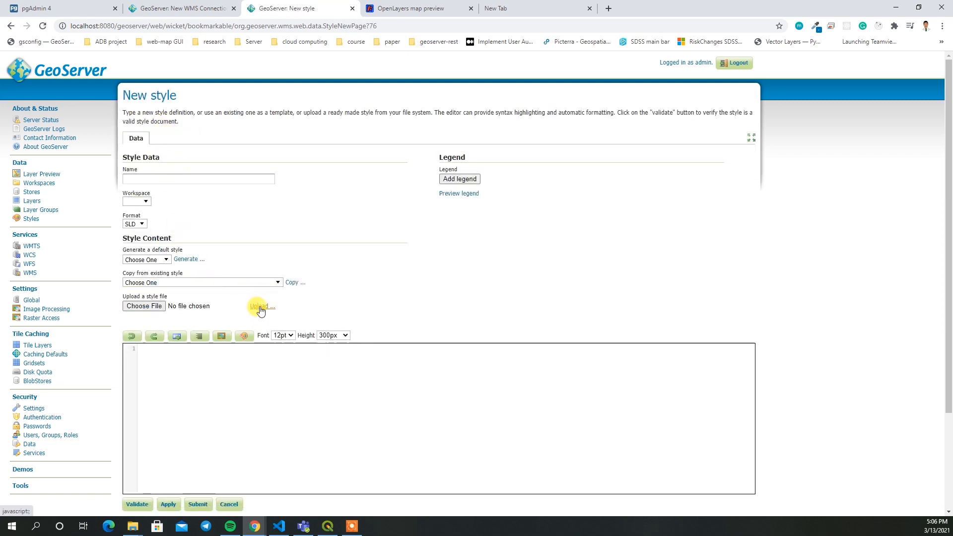
click(145, 306)
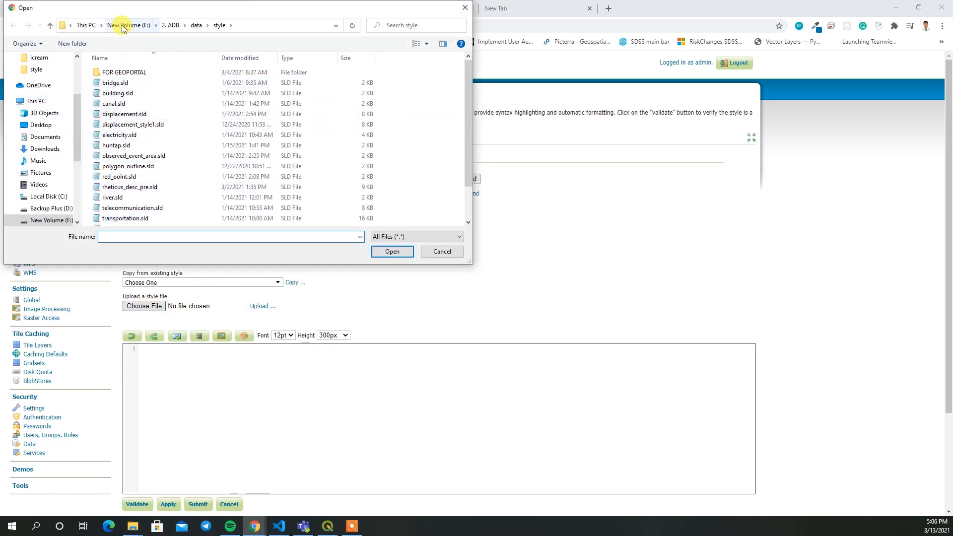
click(38, 125)
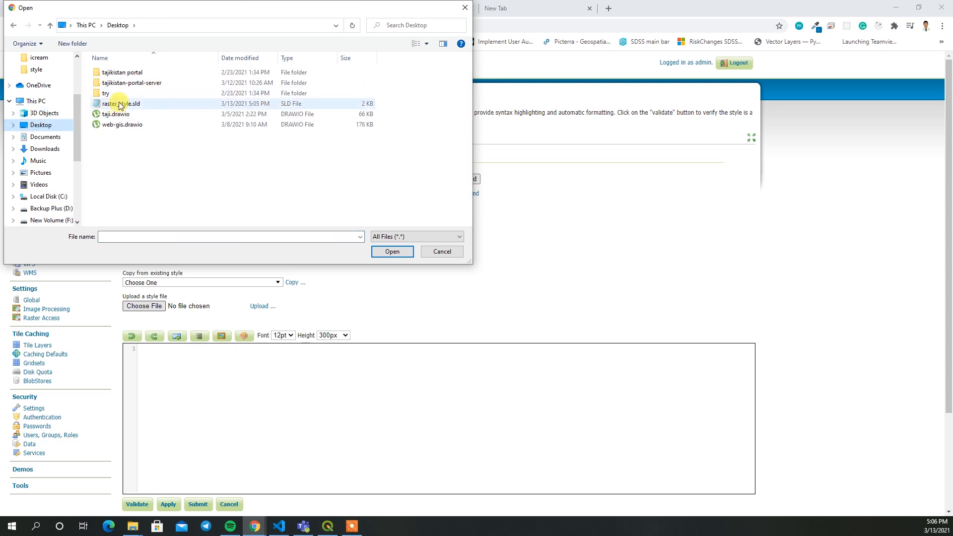
double_click(120, 106)
click(262, 308)
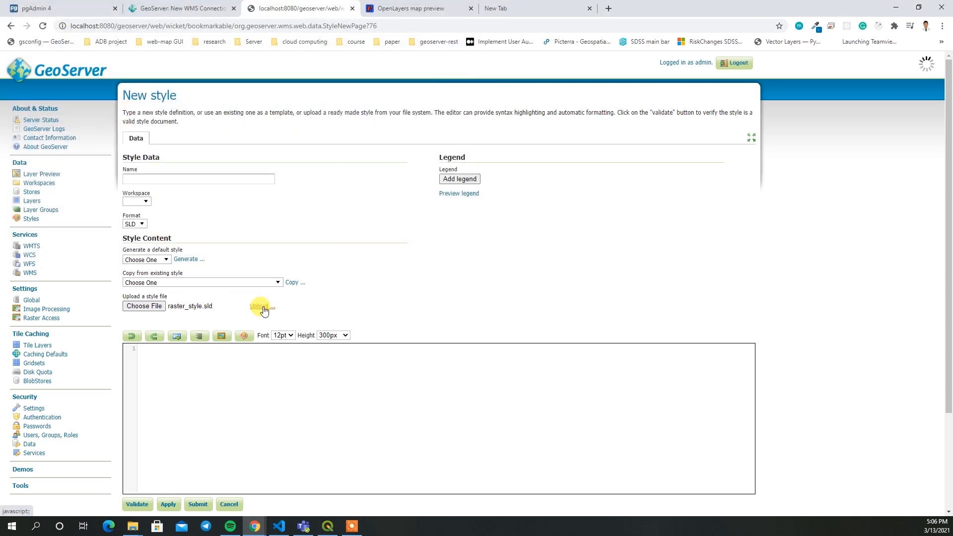
scroll(347, 277, down, 4)
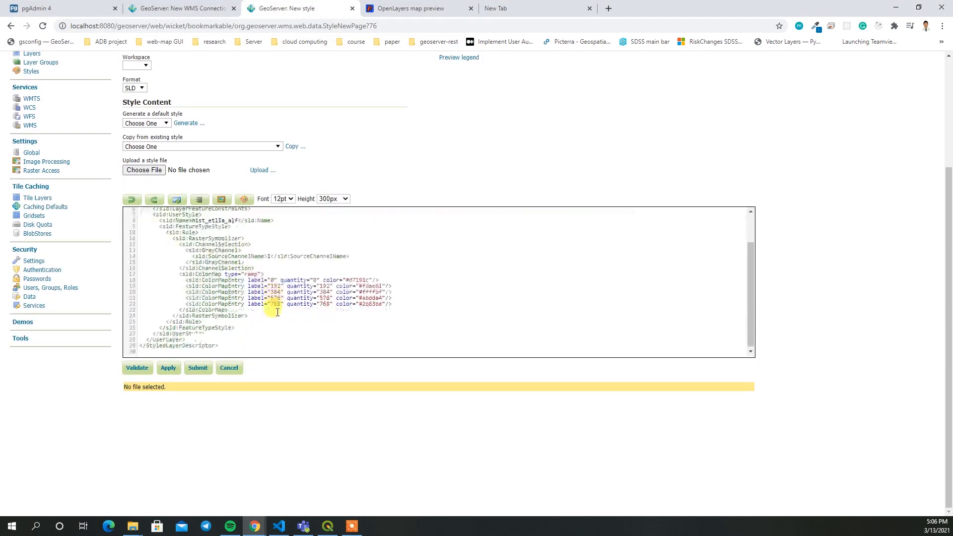
scroll(277, 312, up, 2)
scroll(427, 174, up, 3)
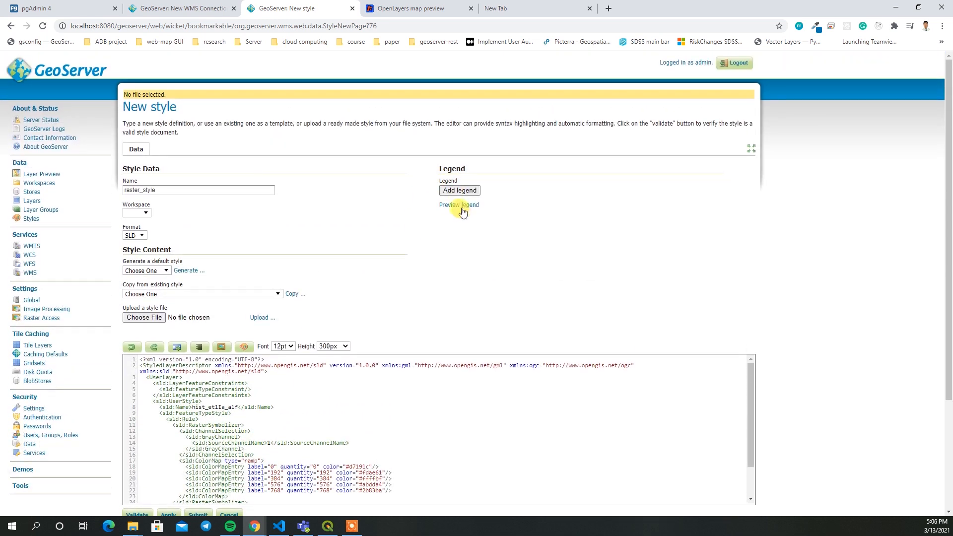
Step: Preview the new style's legend and compare it with the raster layer's legend in QGIS
click(461, 208)
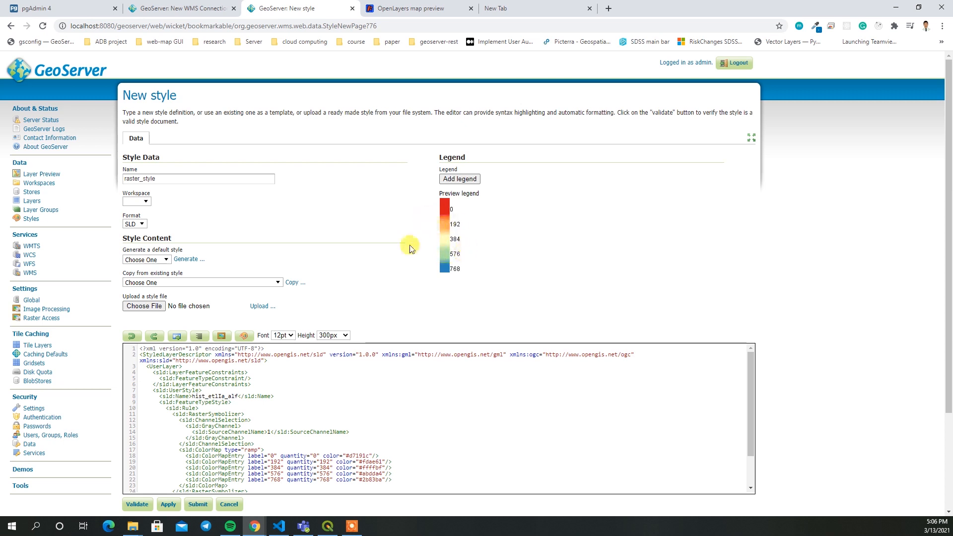
click(328, 526)
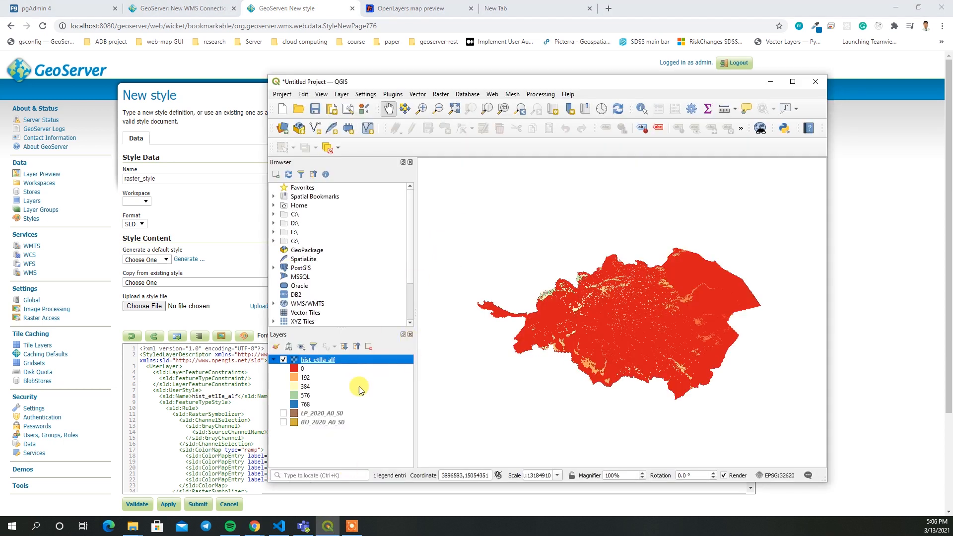
click(770, 82)
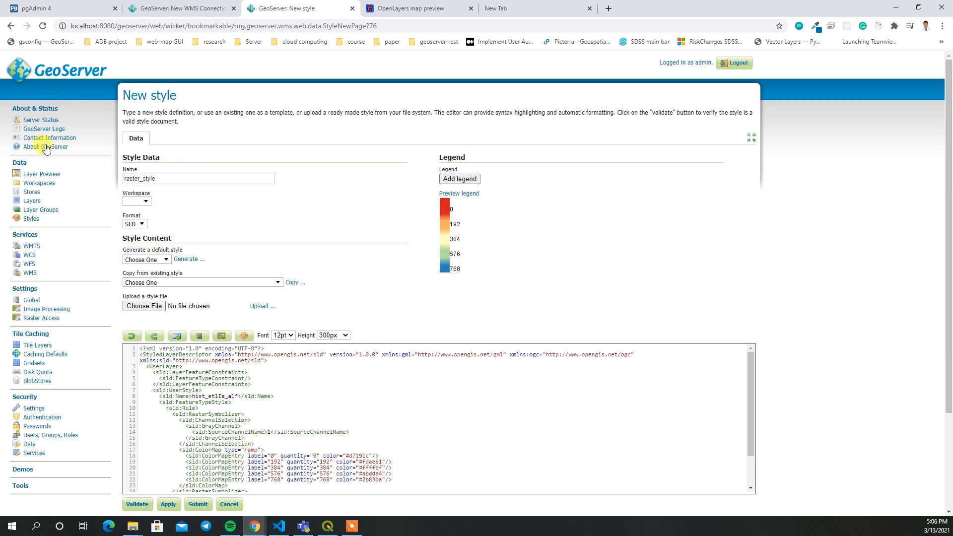
Step: Assign the raster_style style to the demo workspace and submit it
click(143, 202)
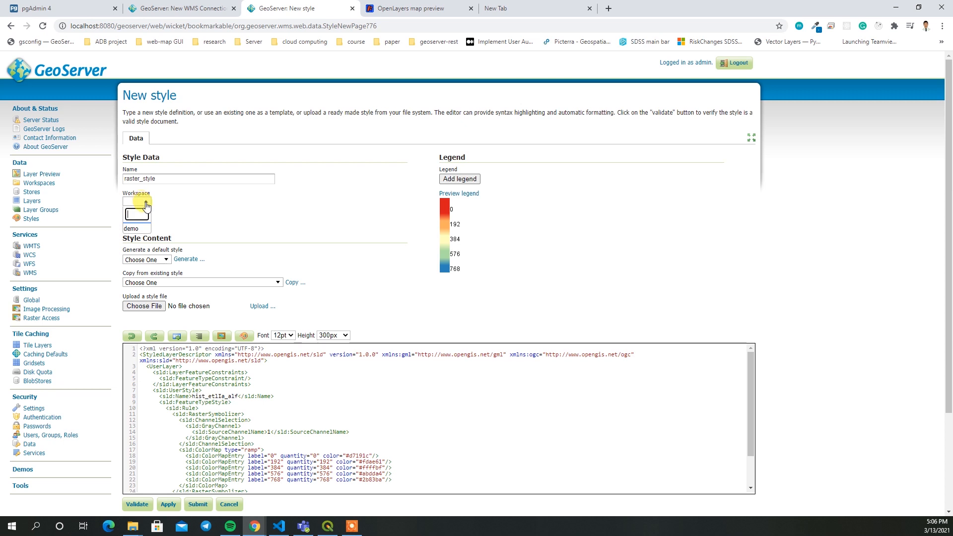
click(137, 231)
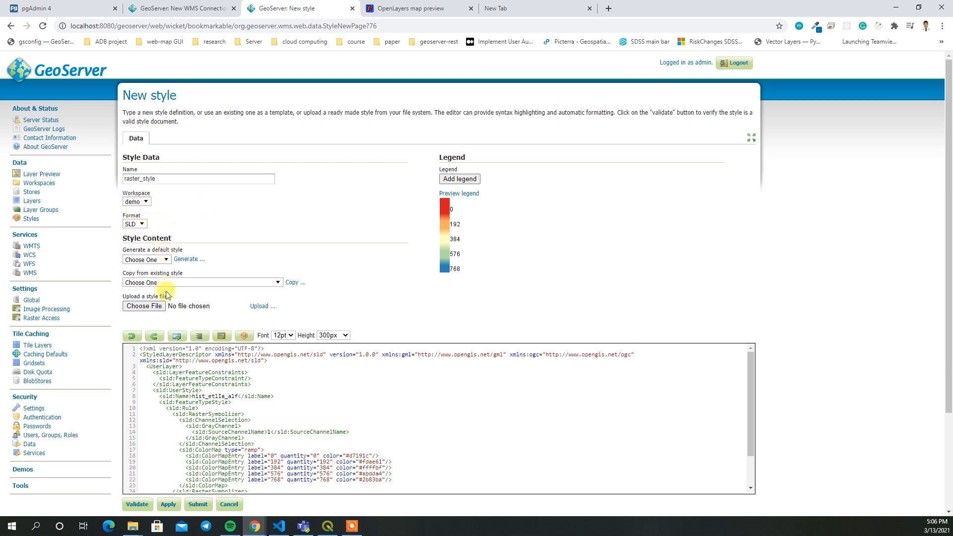
scroll(332, 300, down, 1)
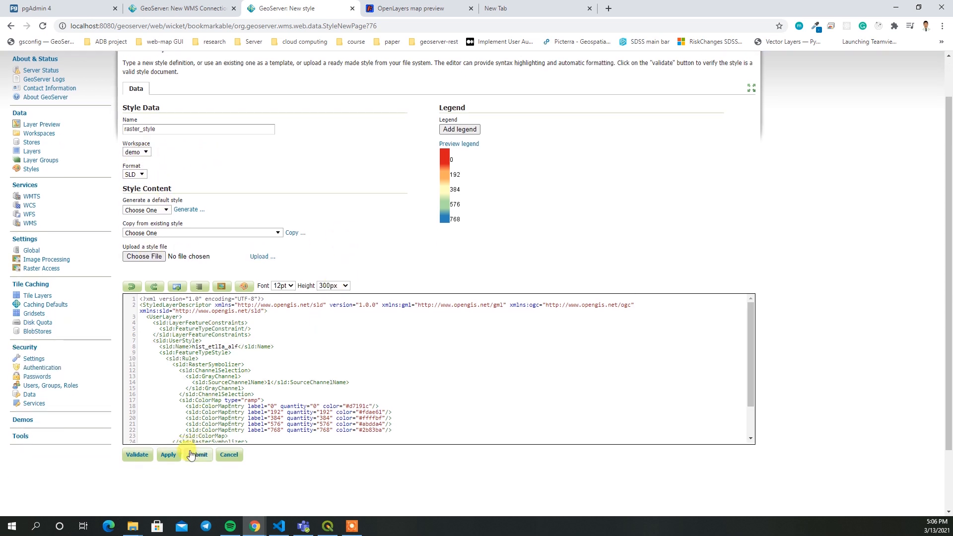
click(197, 456)
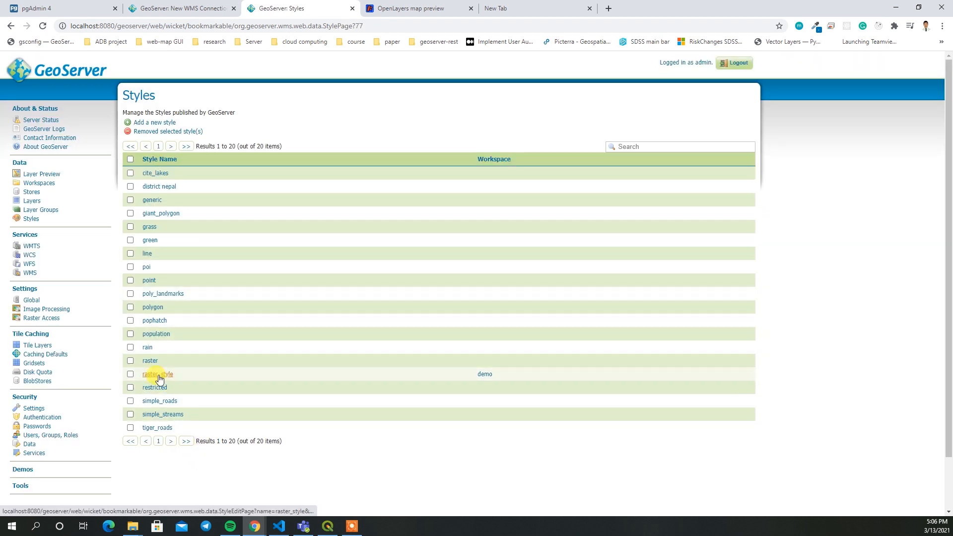
Step: Open the publishing settings of the hist_etlIa_bck layer and review its WCS settings
click(34, 203)
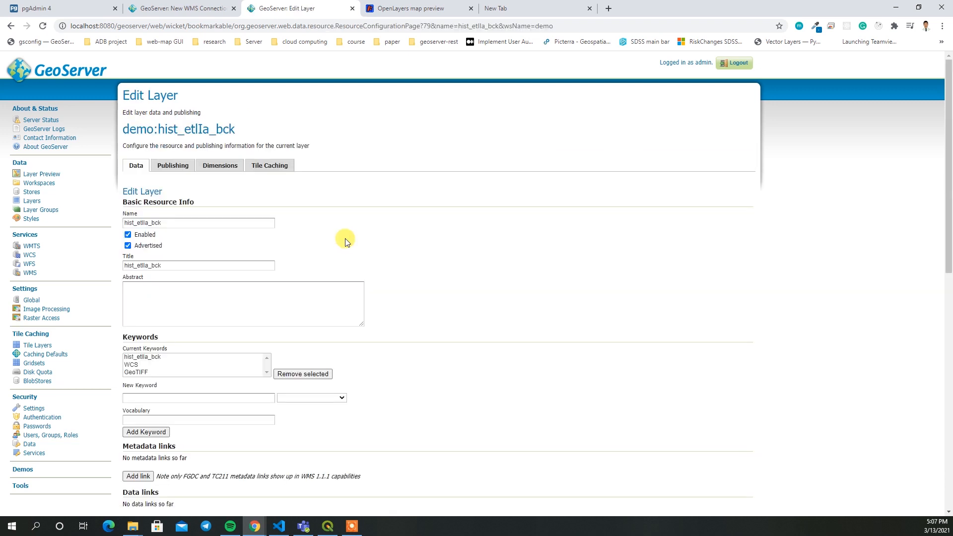
click(173, 167)
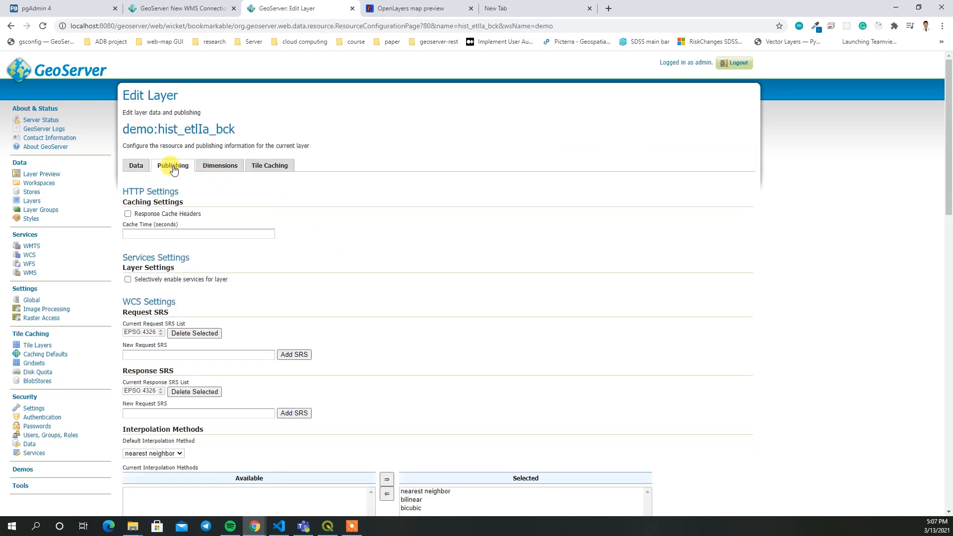
scroll(310, 256, down, 1)
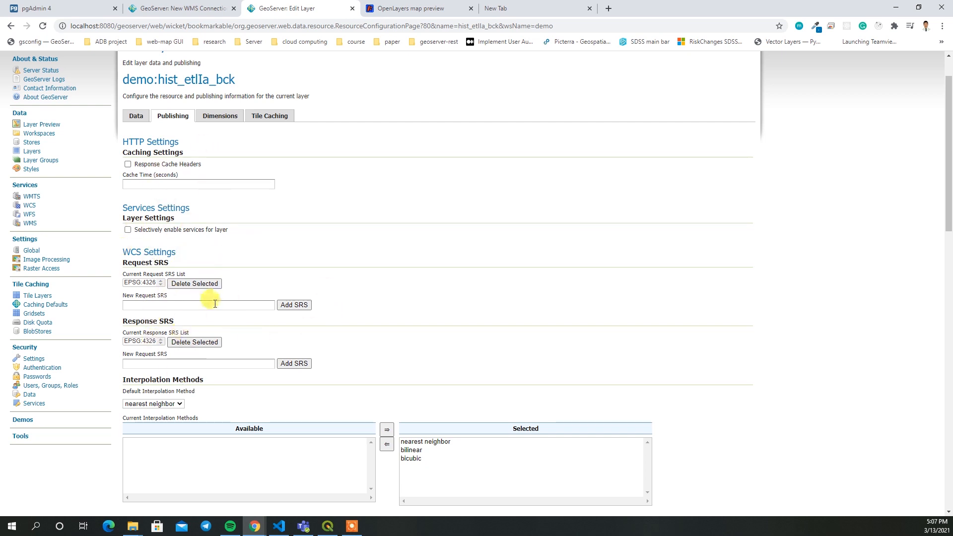
scroll(238, 324, down, 2)
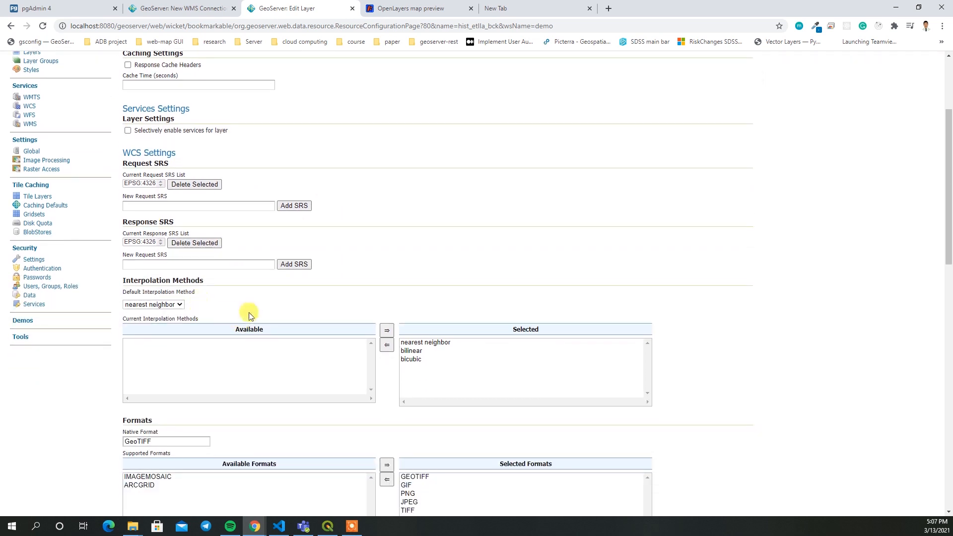
scroll(258, 317, up, 3)
scroll(277, 310, down, 3)
scroll(215, 298, down, 1)
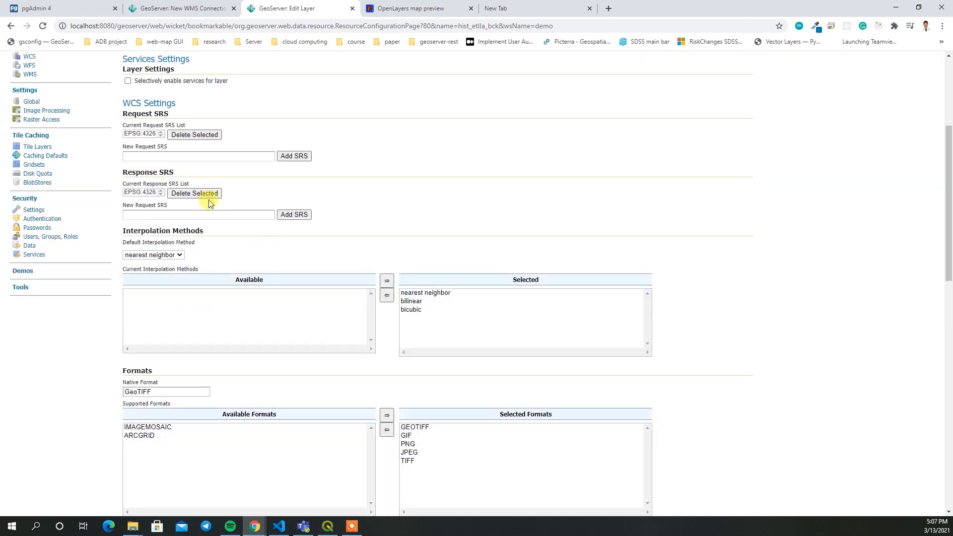
Step: Set the layer's default WMS style to demo:raster_style
scroll(234, 278, down, 3)
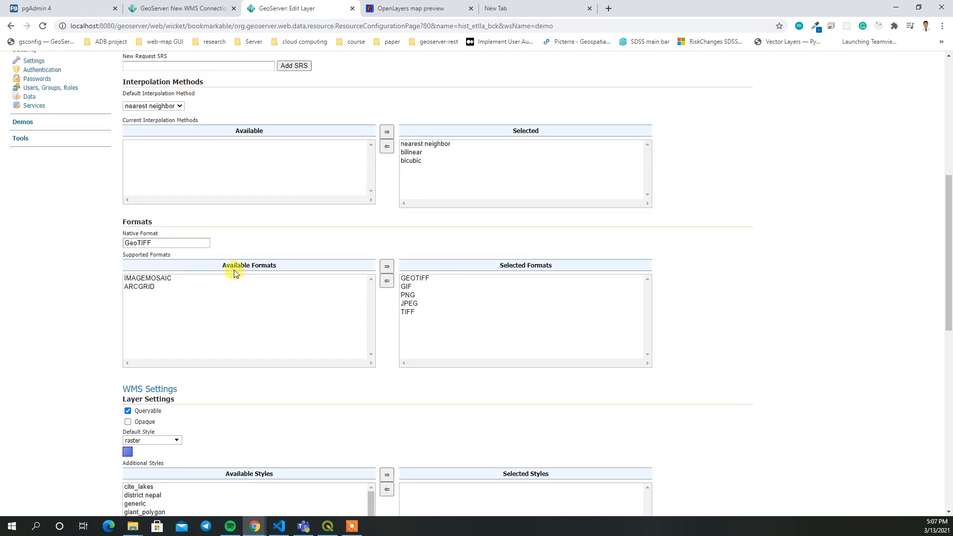
scroll(245, 330, down, 2)
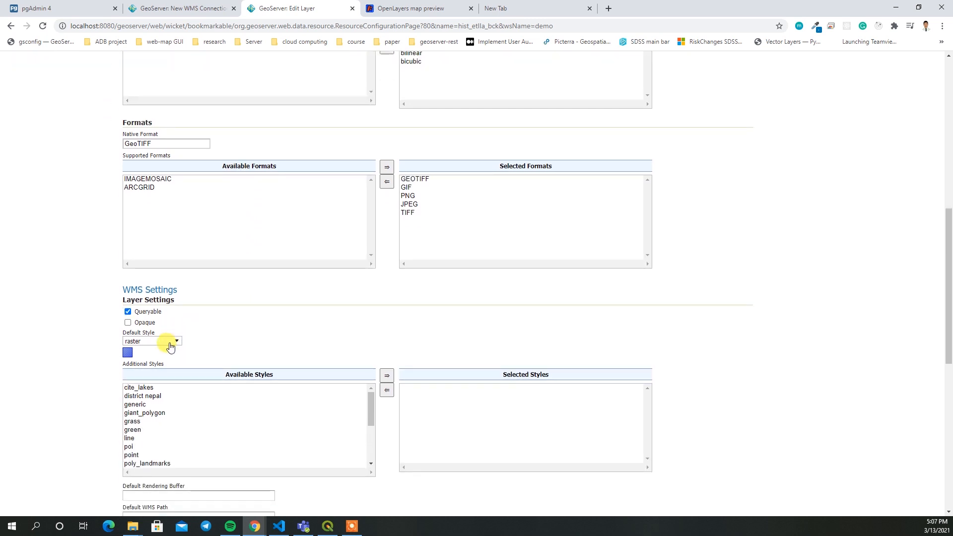
click(170, 346)
scroll(277, 326, down, 2)
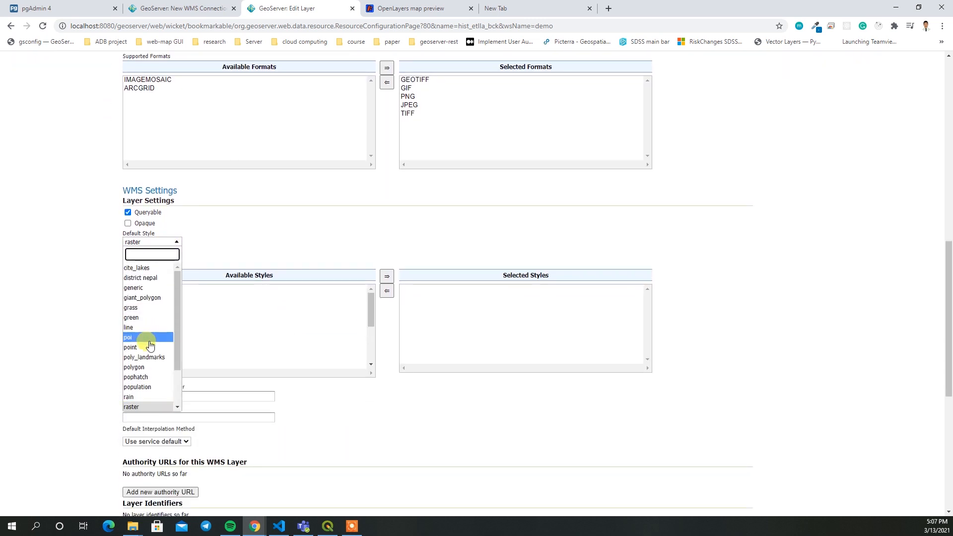
scroll(150, 347, down, 2)
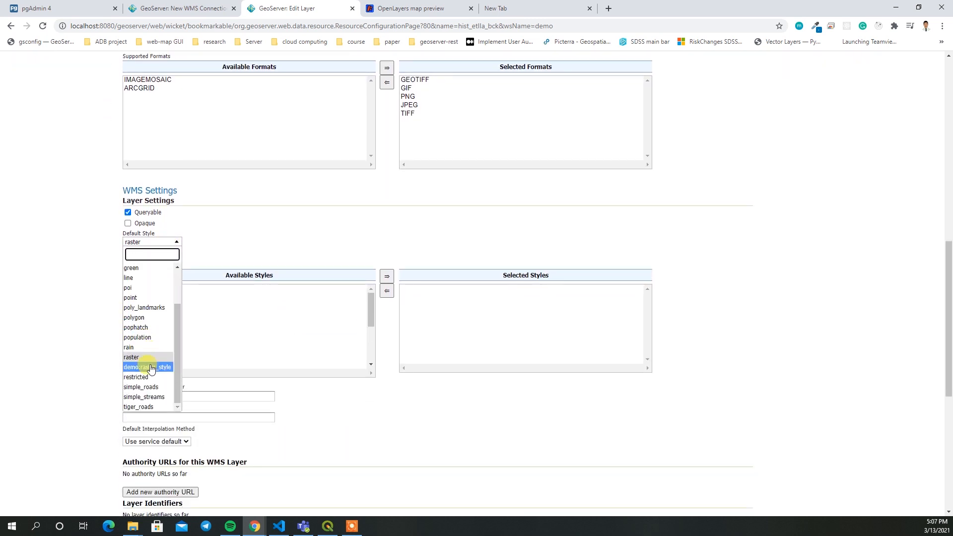
click(150, 368)
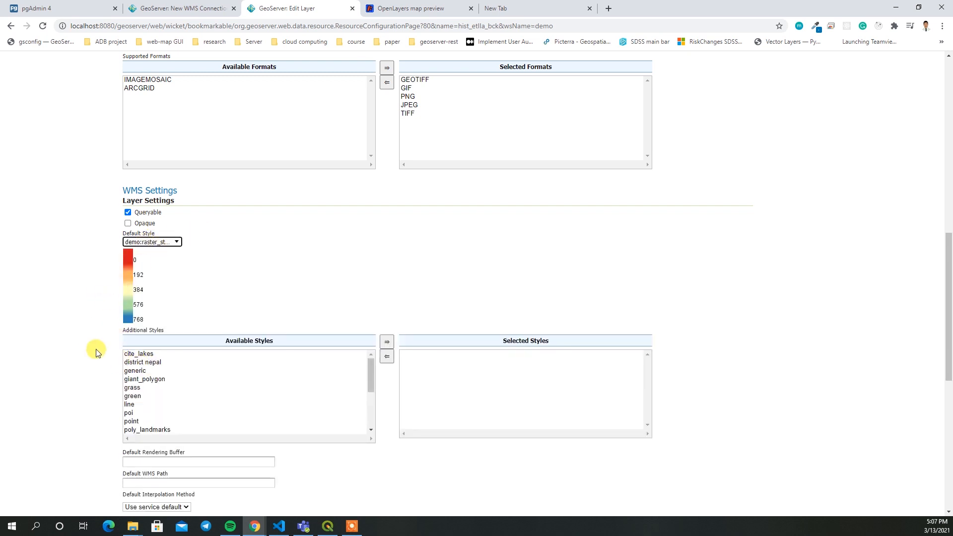
Step: Save the hist_etlla_bck layer's new default style and preview the layer in OpenLayers
scroll(117, 351, down, 8)
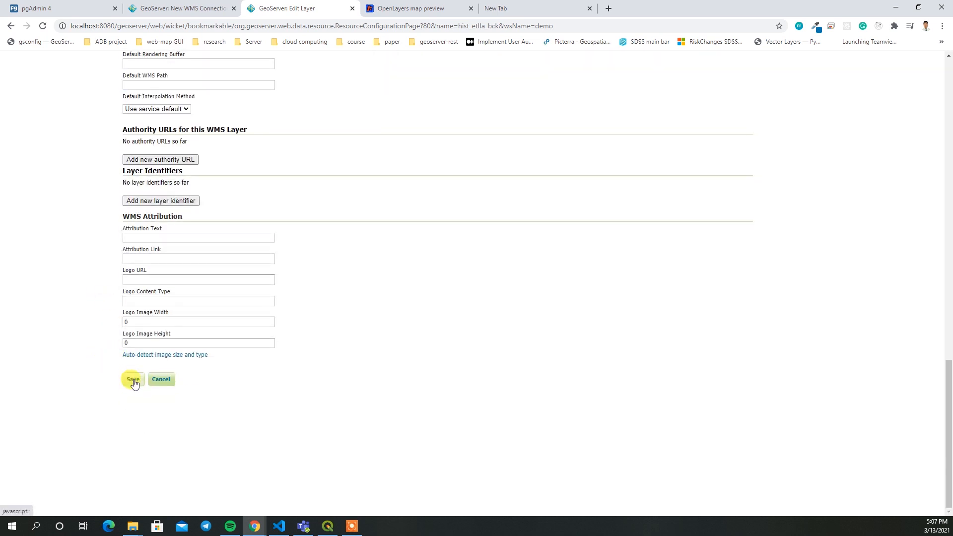
click(133, 381)
click(52, 174)
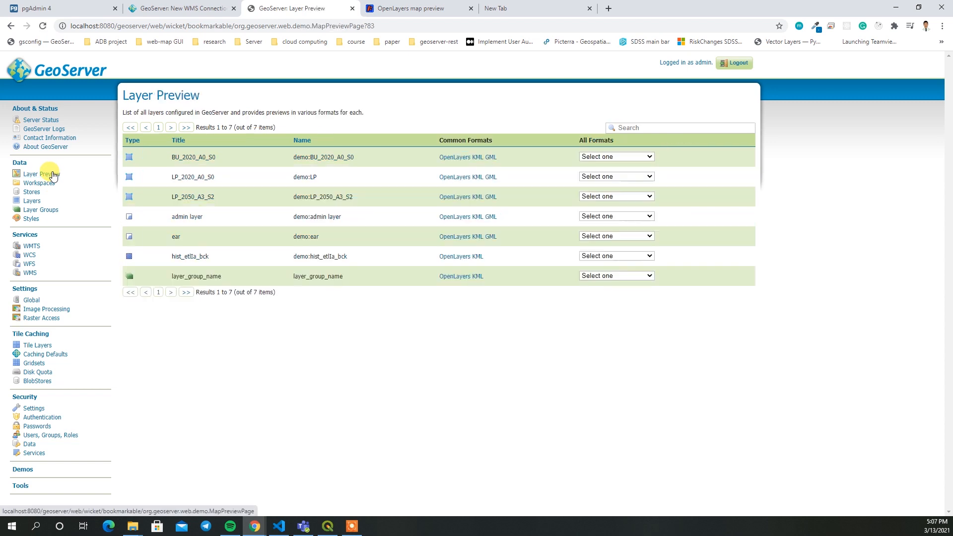
click(445, 256)
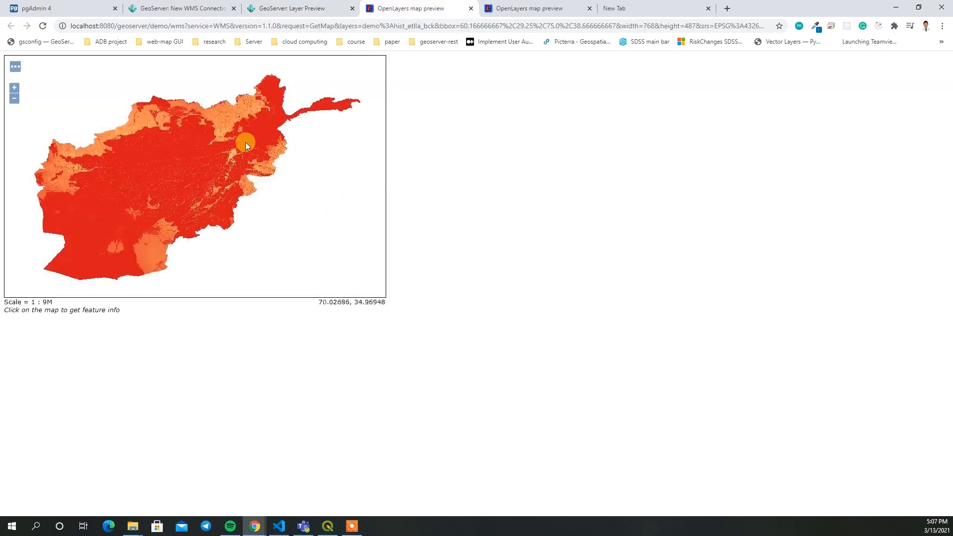
Step: Switch to QGIS, place its window beside the preview, and check the source coordinate reference system of hist_etlla_alf
click(328, 527)
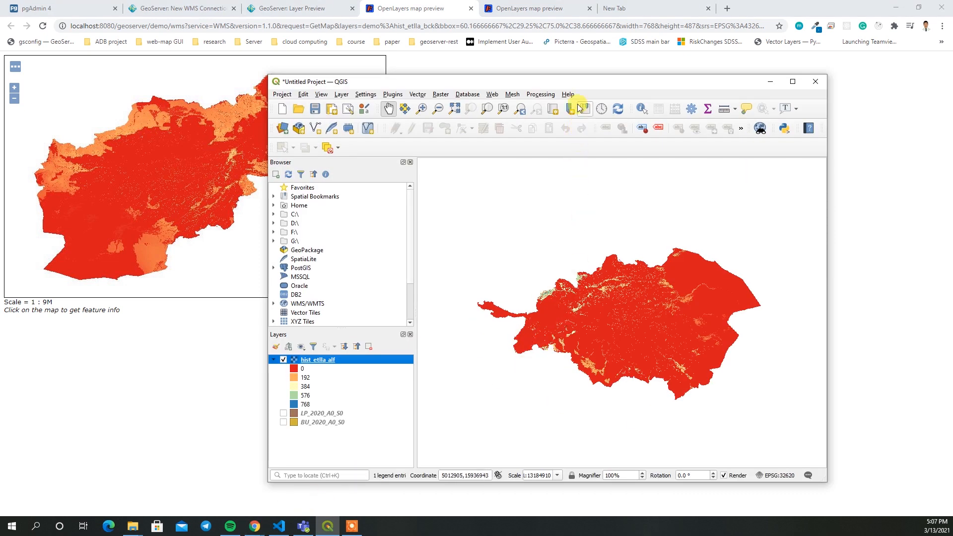
drag(583, 81, 718, 71)
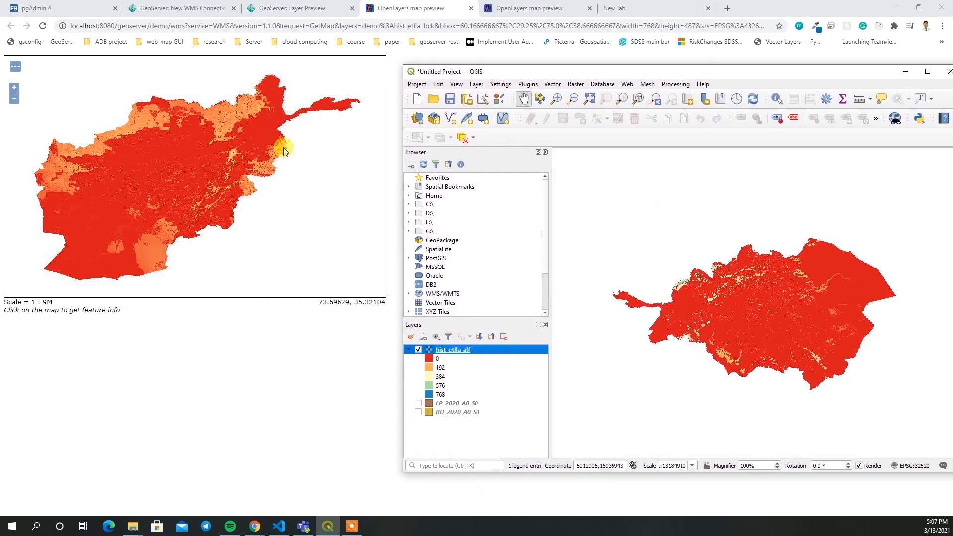
right_click(463, 353)
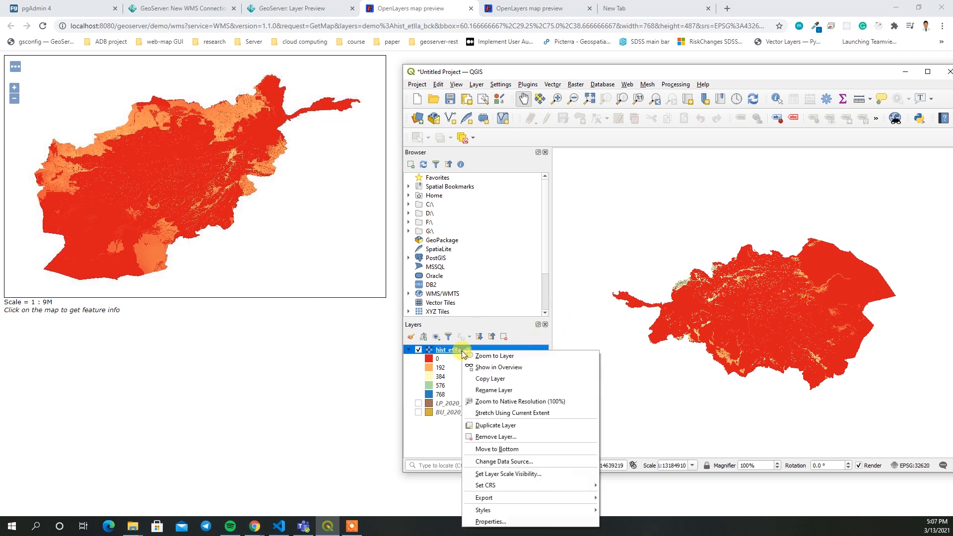
click(506, 520)
click(297, 166)
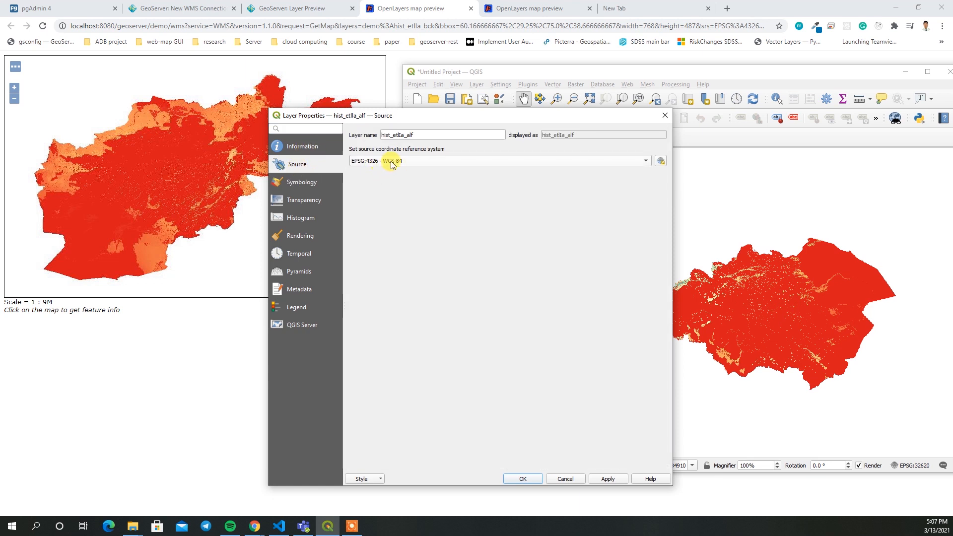
Step: Inspect the styled raster in the OpenLayers preview and compare it with the QGIS map, closing the layer properties and minimizing QGIS
drag(169, 162, 191, 168)
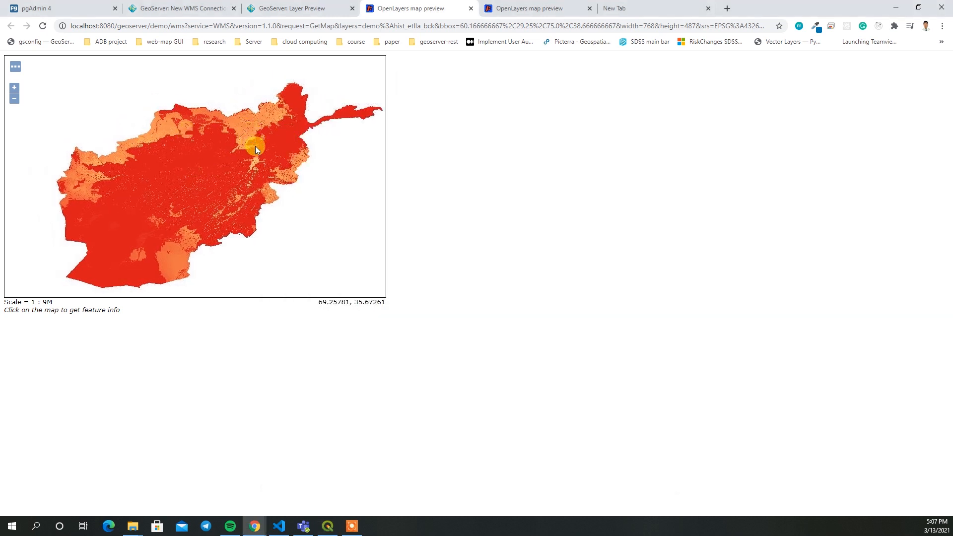
drag(187, 168, 207, 109)
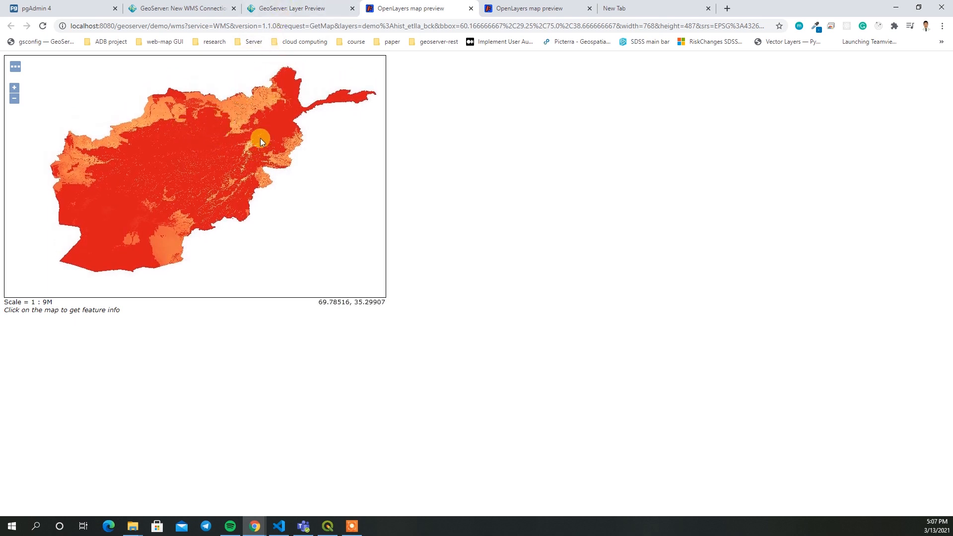
click(328, 526)
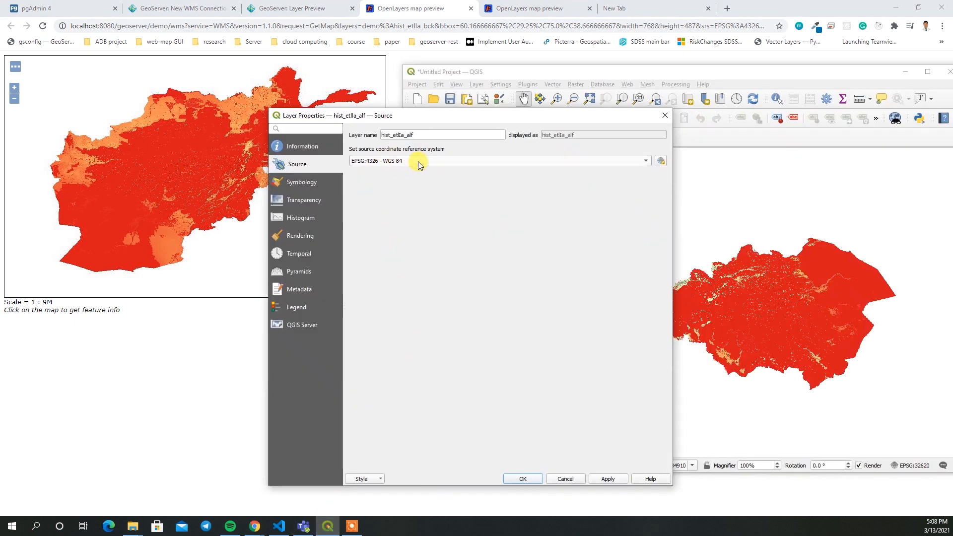
click(665, 115)
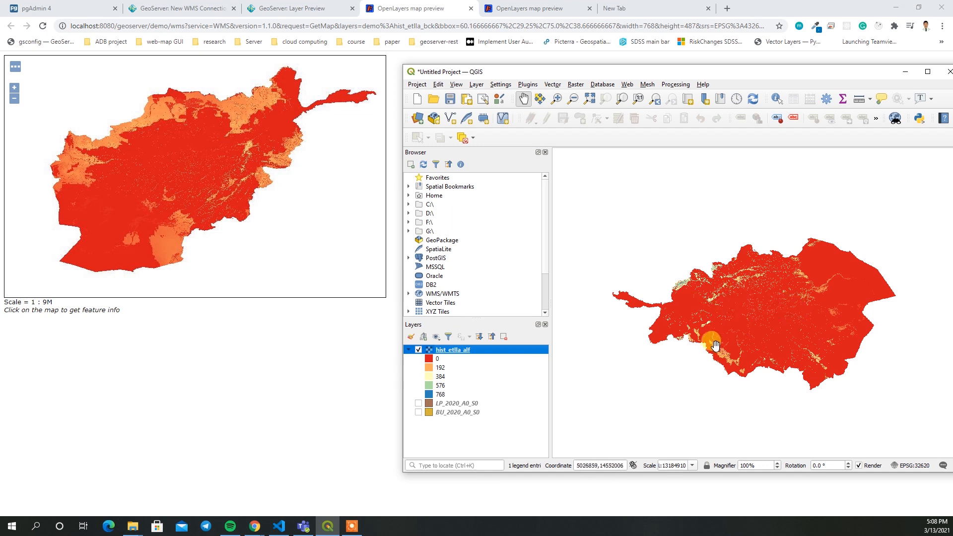
drag(723, 73, 674, 67)
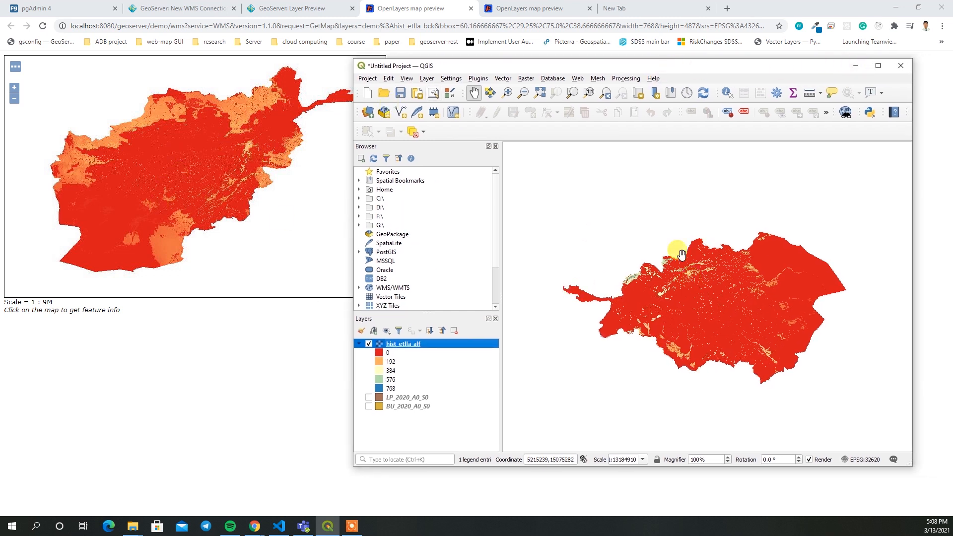
click(856, 67)
Step: Return to GeoServer and open the publishing settings of the demo:admin layer
click(304, 6)
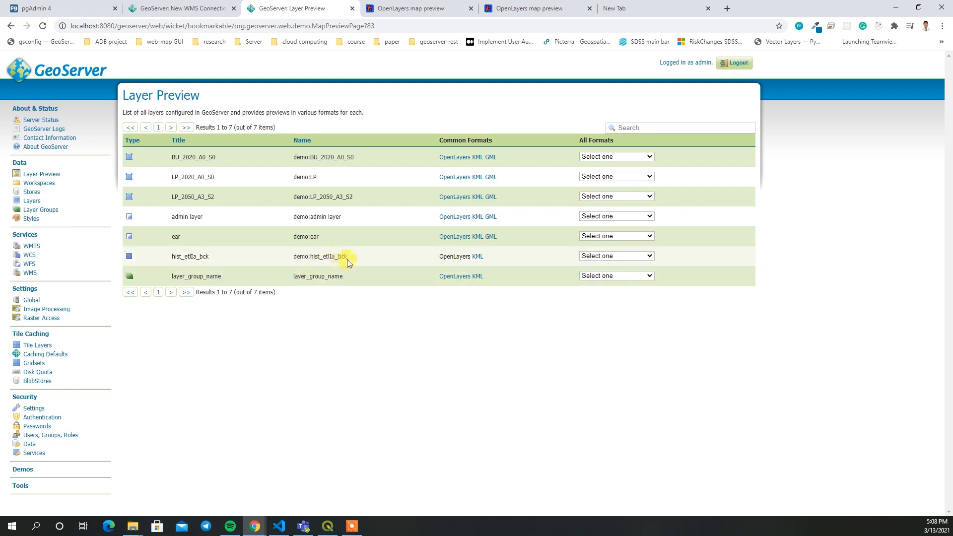
drag(348, 258, 312, 256)
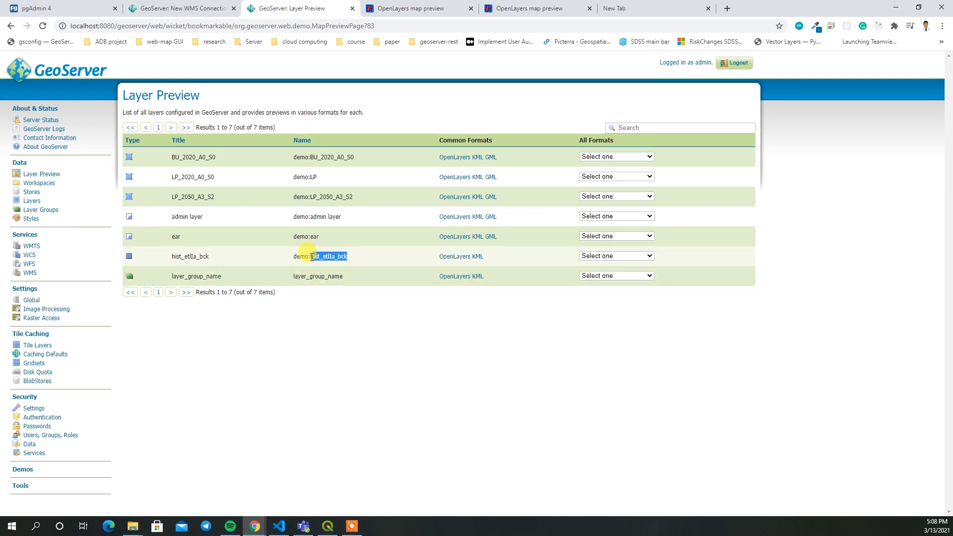
click(38, 223)
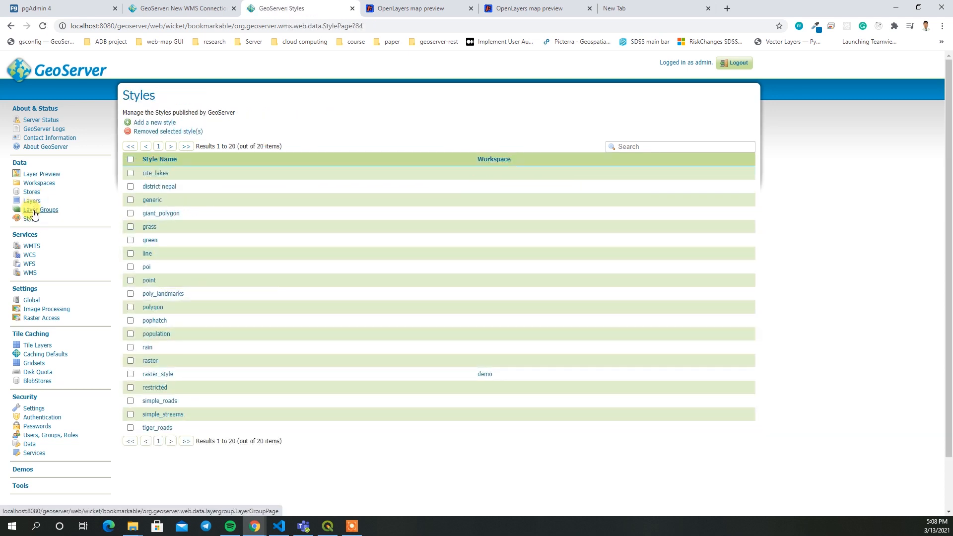
click(32, 204)
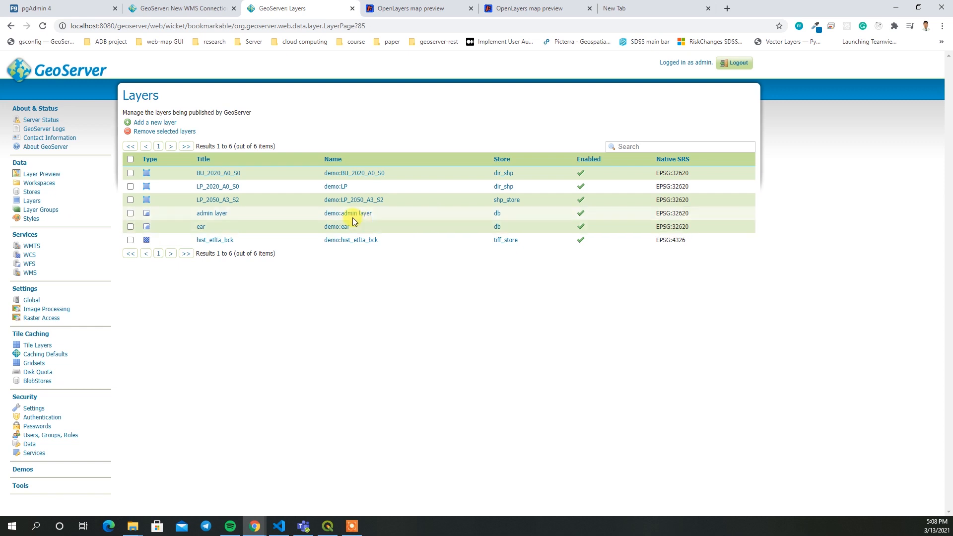
click(349, 215)
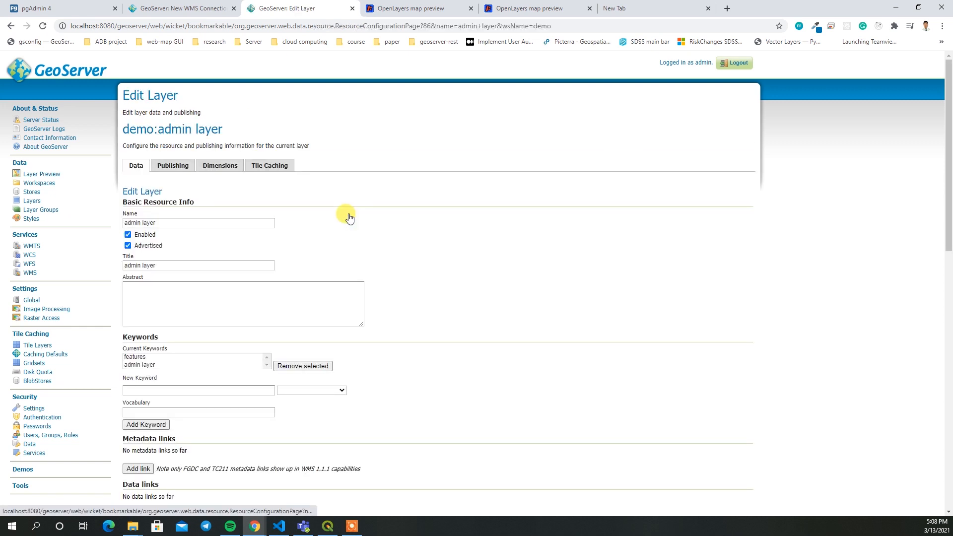
click(166, 168)
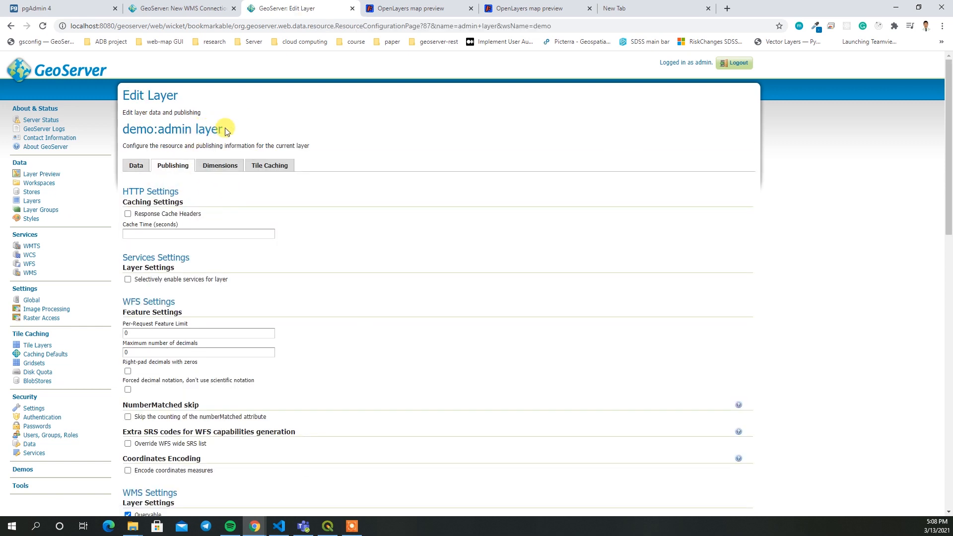
Step: Set the admin layer's default WMS style to demo:raster_style and save the layer
drag(228, 129, 123, 128)
scroll(292, 225, down, 4)
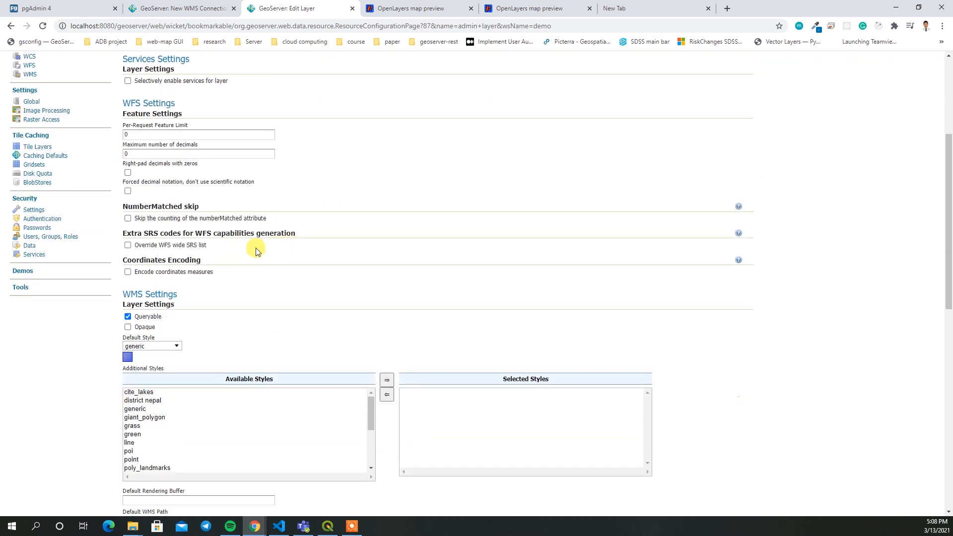
click(163, 348)
scroll(285, 295, down, 1)
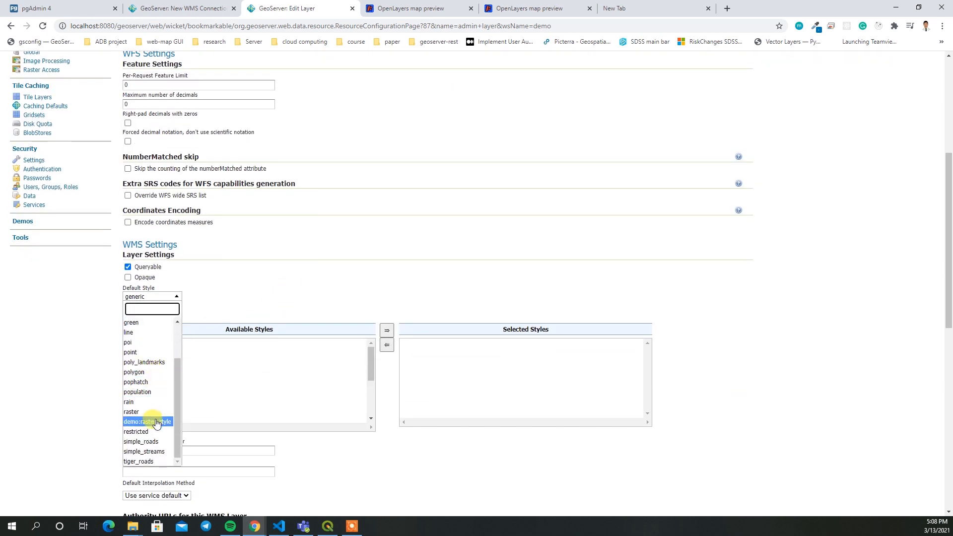
click(151, 419)
scroll(144, 417, down, 6)
scroll(98, 399, down, 4)
click(130, 381)
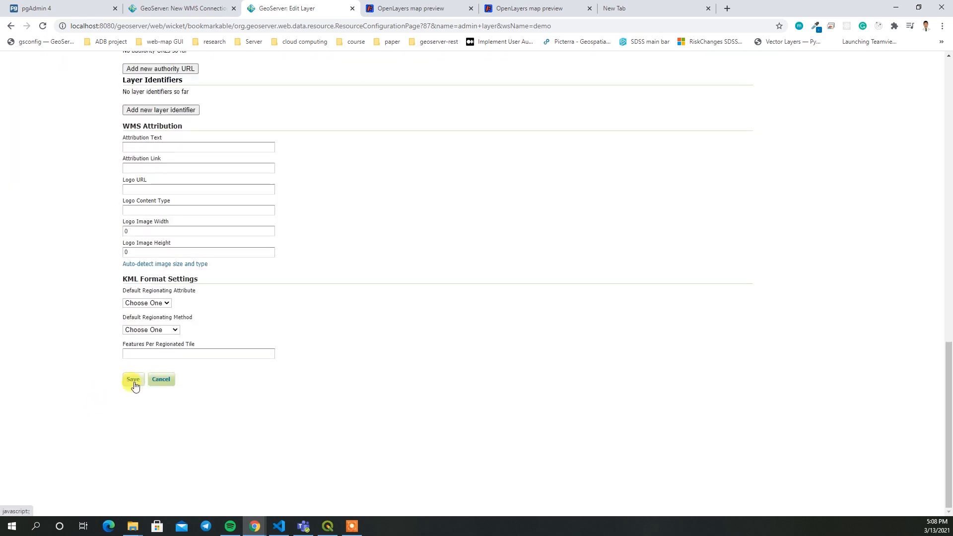
Step: Preview the admin layer in OpenLayers to check the raster style on vector data, and close all the map previews
click(35, 175)
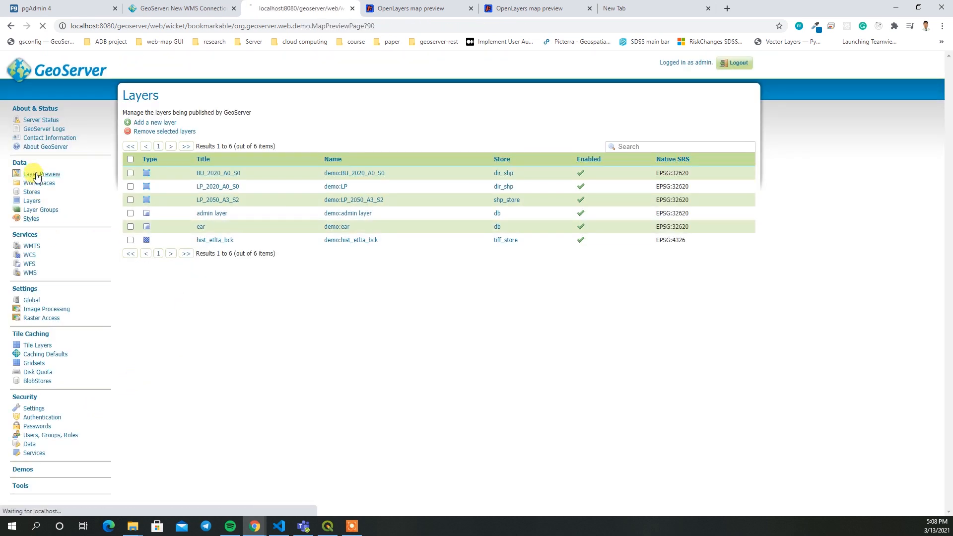
click(453, 217)
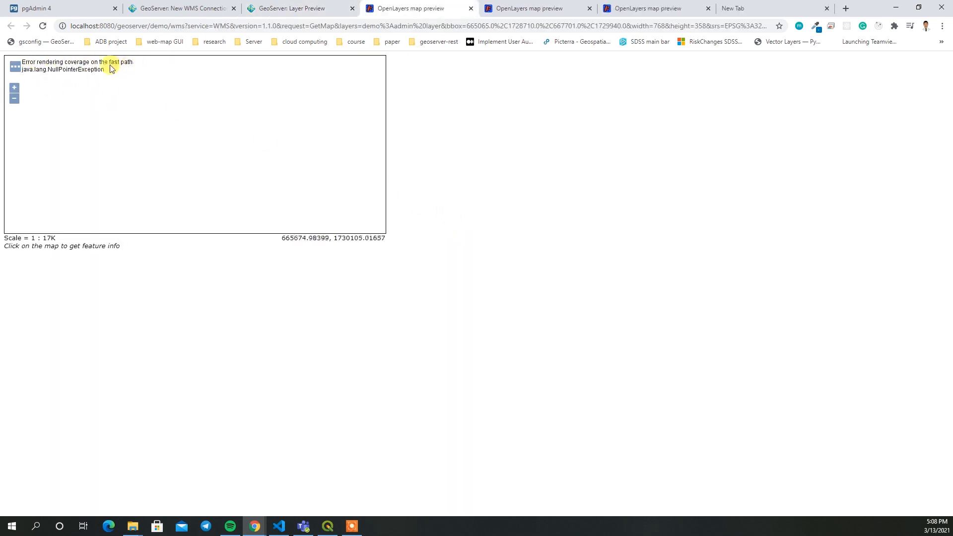
click(472, 9)
click(471, 8)
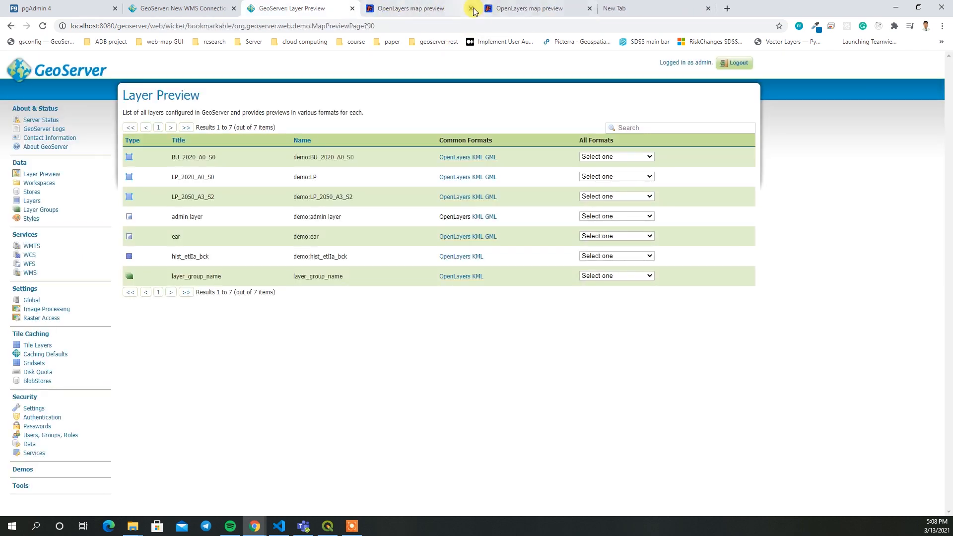
click(472, 9)
click(471, 8)
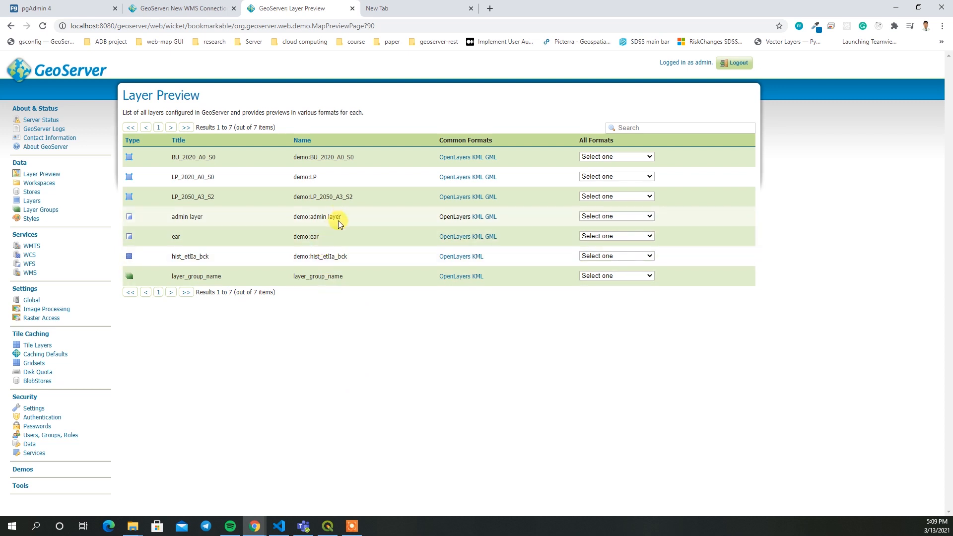
Step: In QGIS, show the BU_2020_A0_S0 layer, hide hist_etlla_alf, and zoom to the BU_2020_A0_S0 layer
click(329, 525)
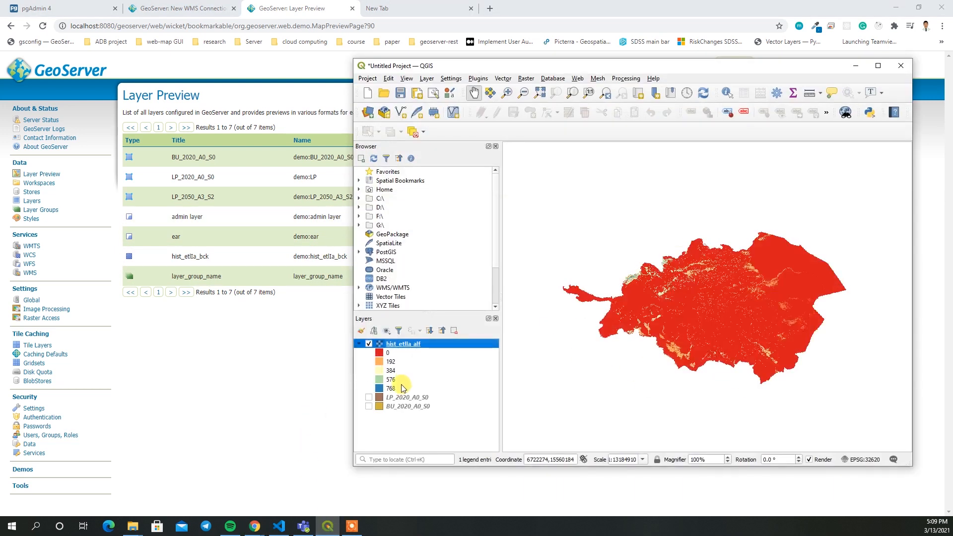
click(369, 406)
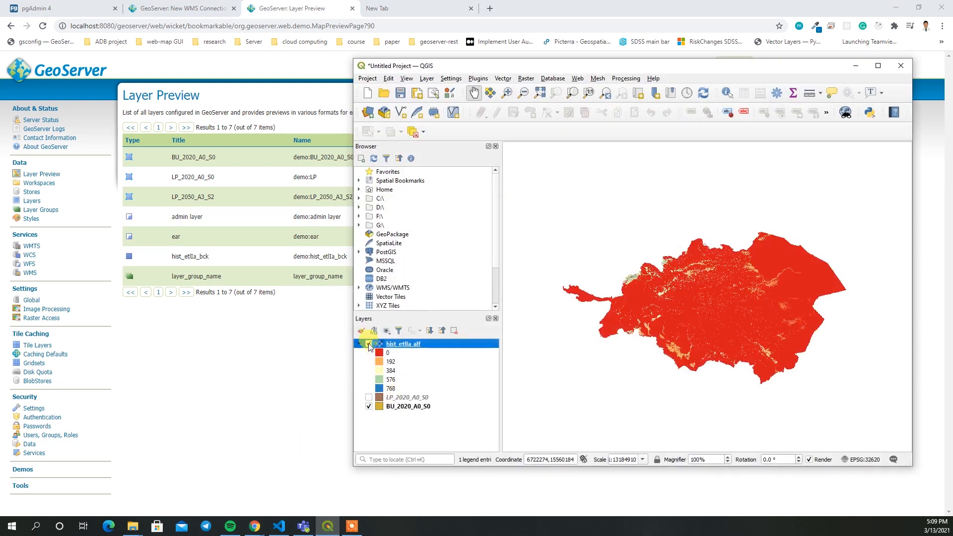
click(369, 344)
click(392, 408)
right_click(397, 408)
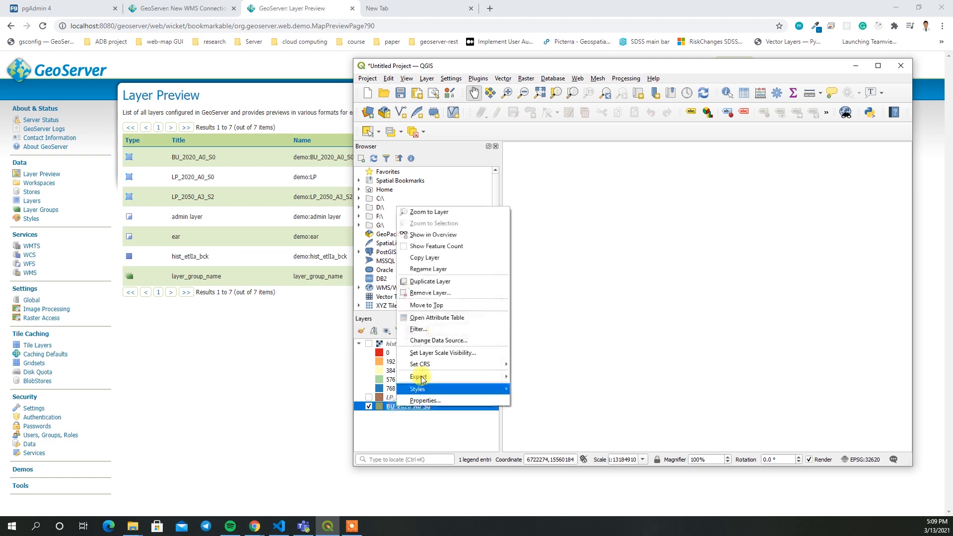
click(438, 213)
Step: Set BU_2020_A0_S0 to Graduated symbology on the PEOPLE field and classify it into 5 Equal Count (Quantile) classes
right_click(403, 408)
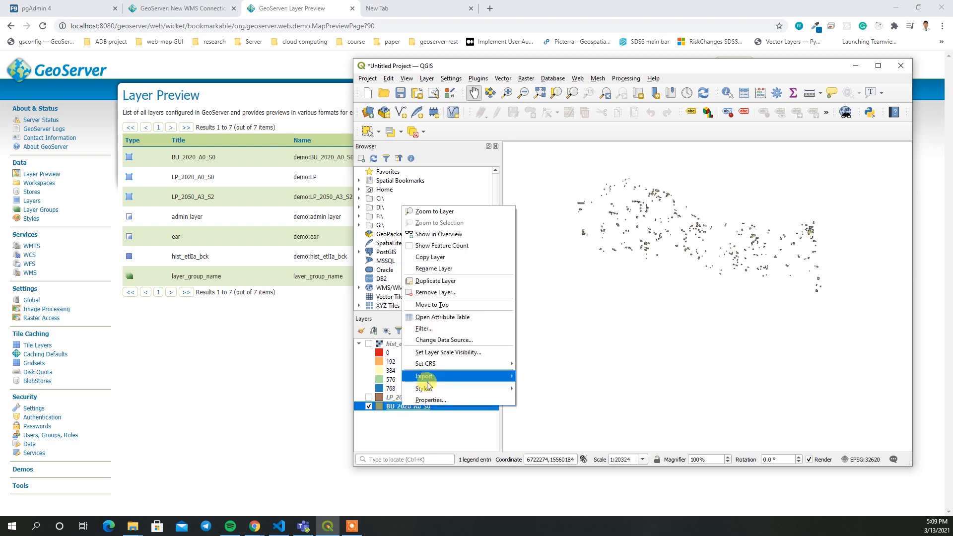
click(428, 400)
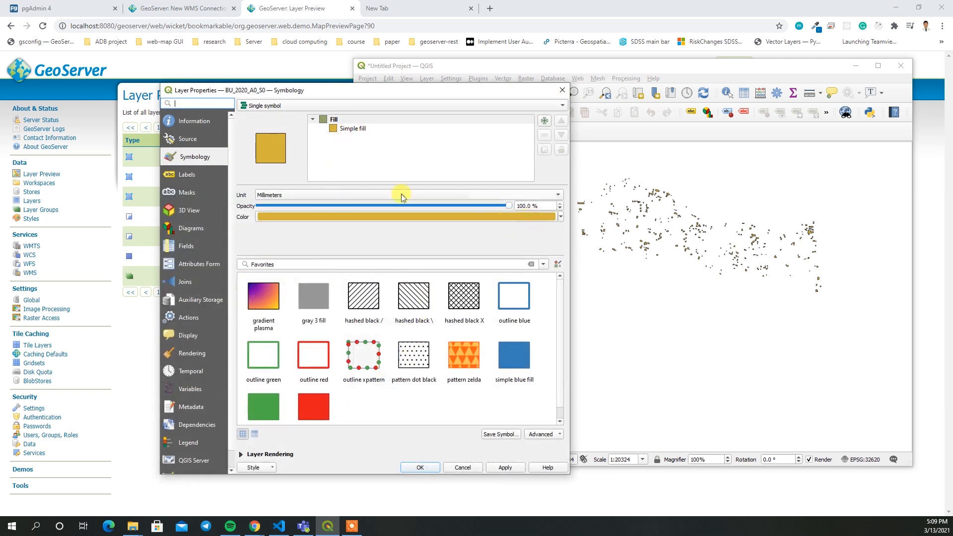
click(291, 107)
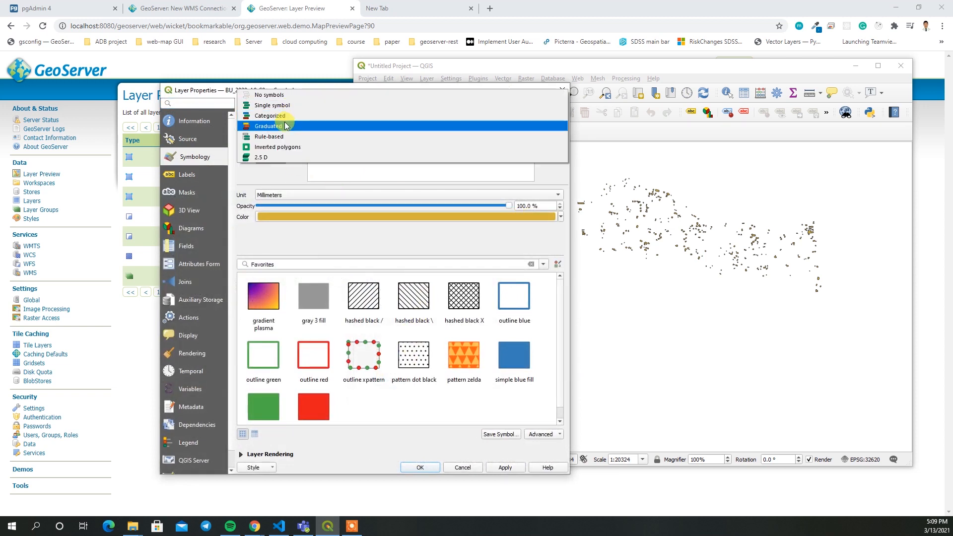
click(284, 121)
click(564, 136)
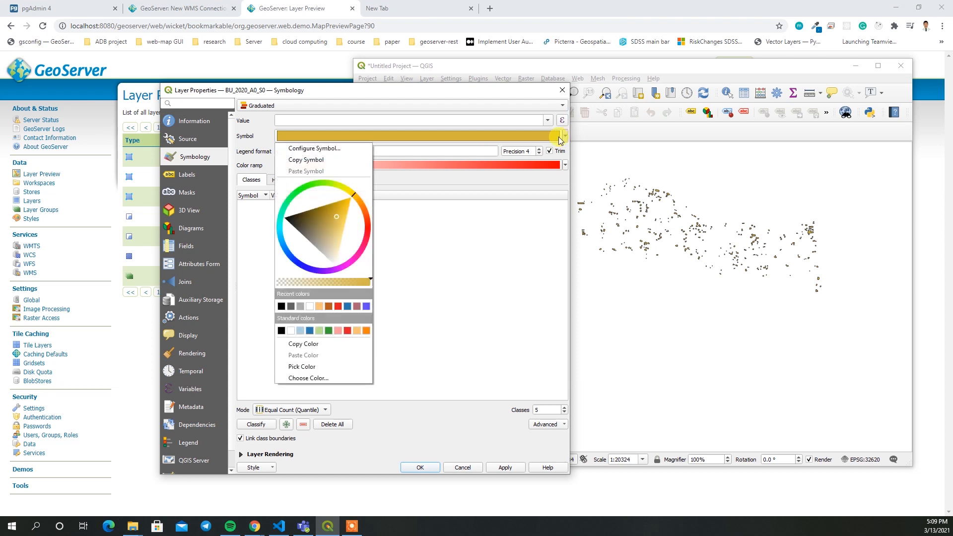
click(564, 134)
click(547, 119)
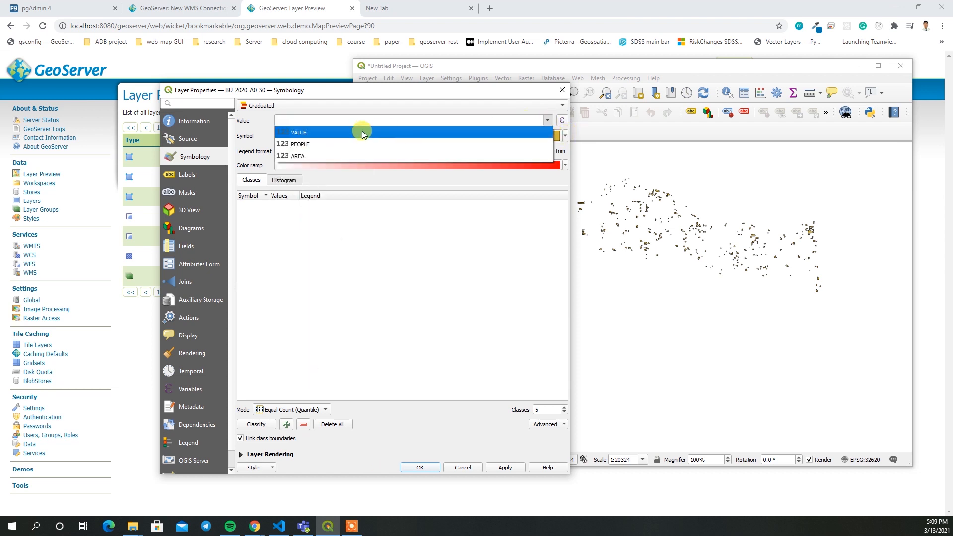
click(324, 142)
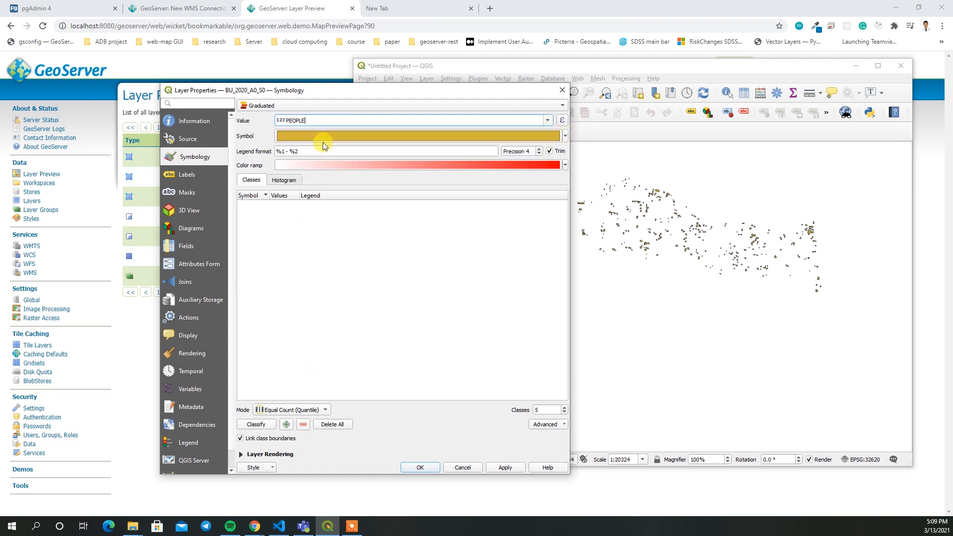
click(256, 425)
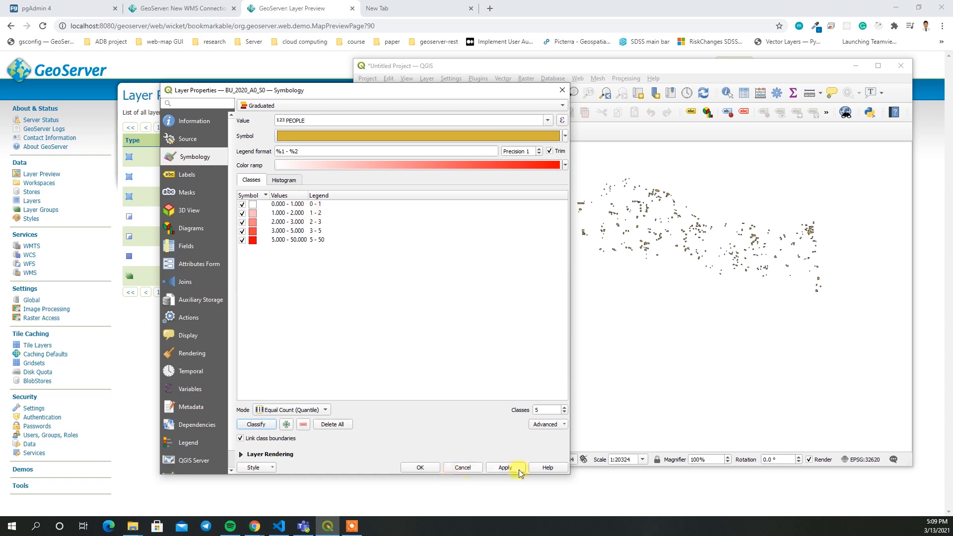
Step: Accept the graduated symbology for BU_2020_A0_S0 and choose the SLD Style File format for saving its layer style
click(421, 468)
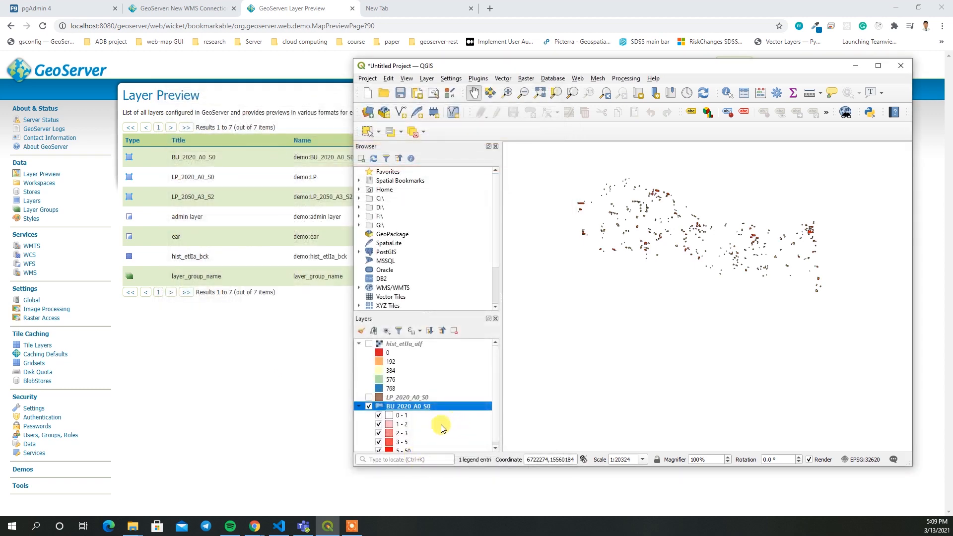
right_click(410, 407)
click(433, 401)
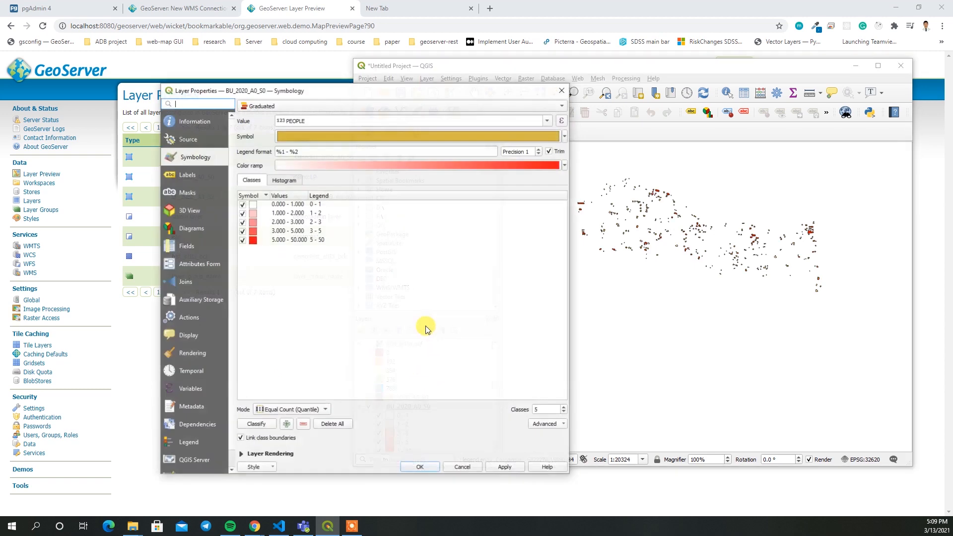
click(272, 468)
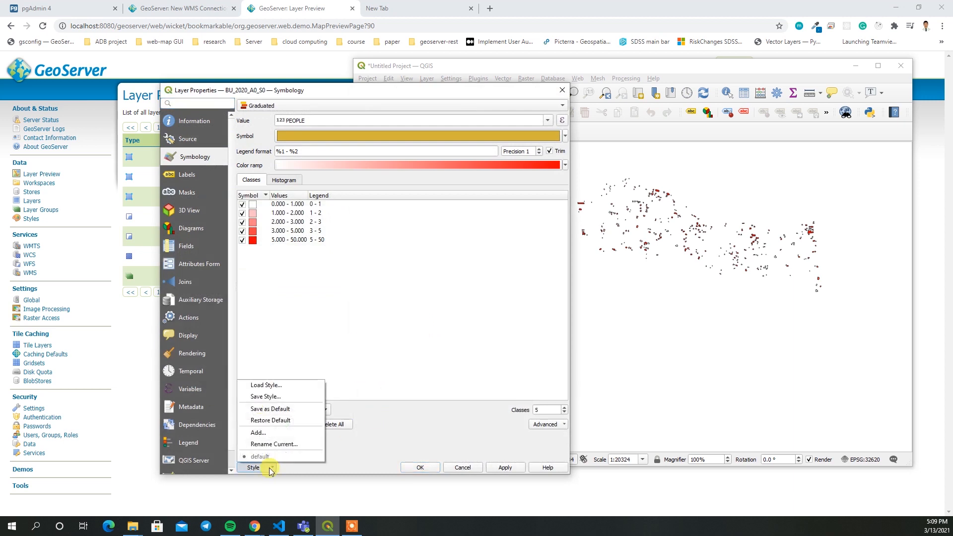
click(277, 401)
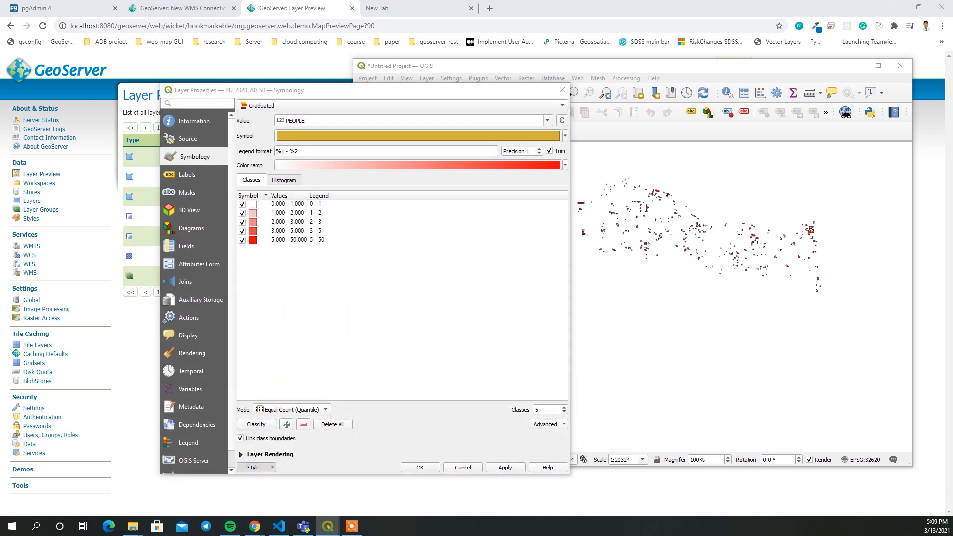
drag(306, 180, 507, 156)
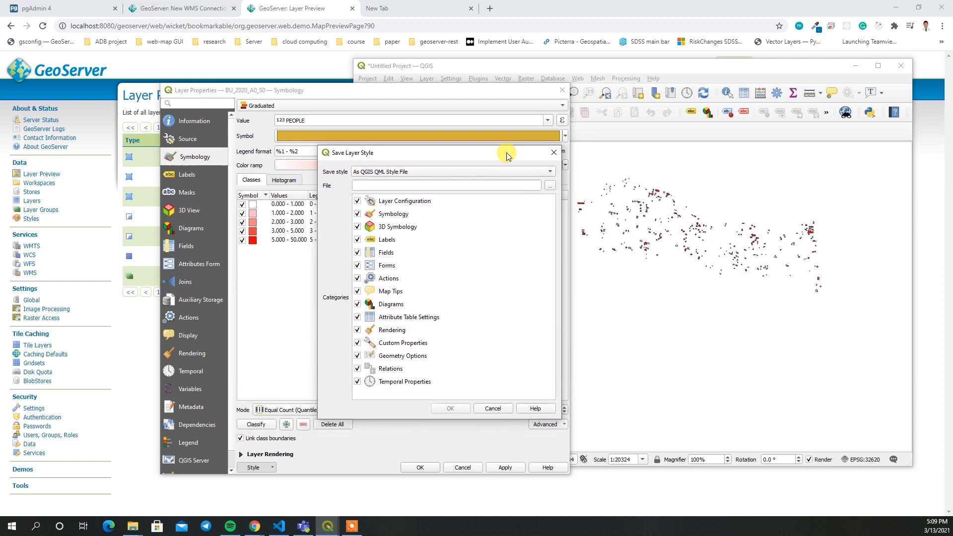
click(542, 174)
click(422, 180)
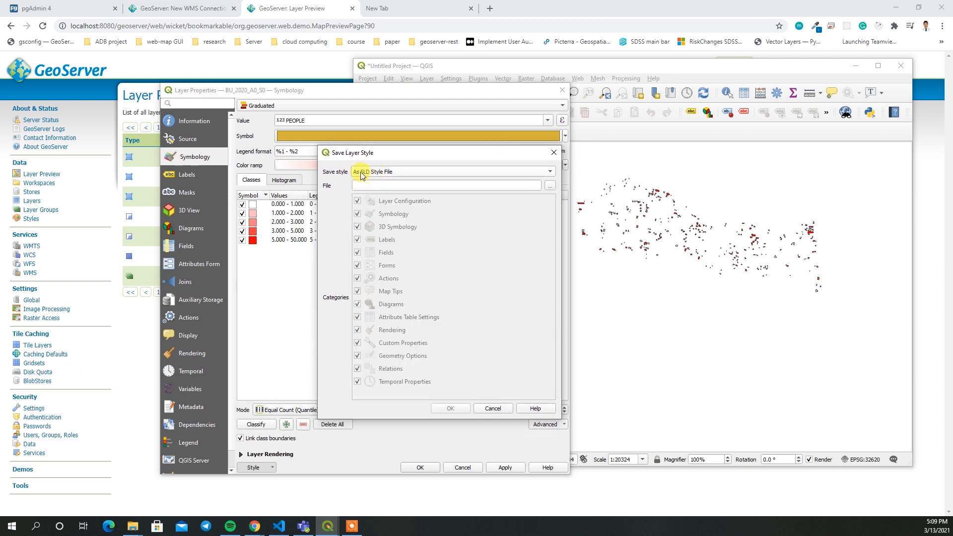
Step: Save the layer style to the Desktop as vector_style.sld and close the layer properties
click(550, 188)
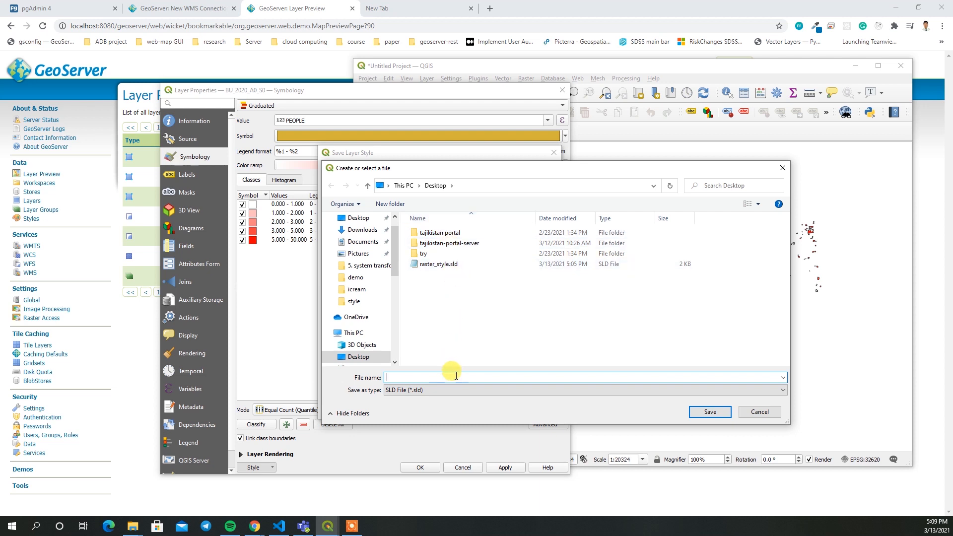
text(vec)
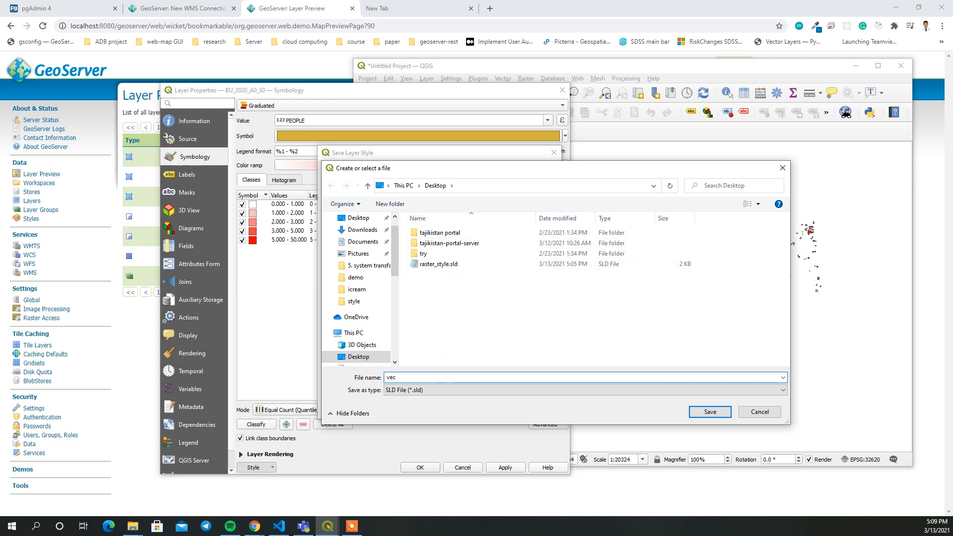
text(tor_style)
key(Return)
click(450, 409)
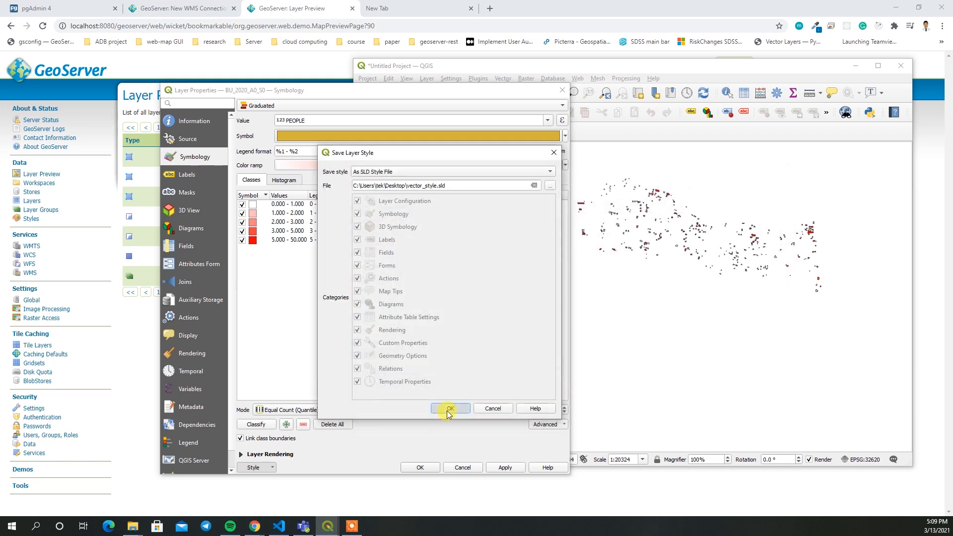
click(421, 467)
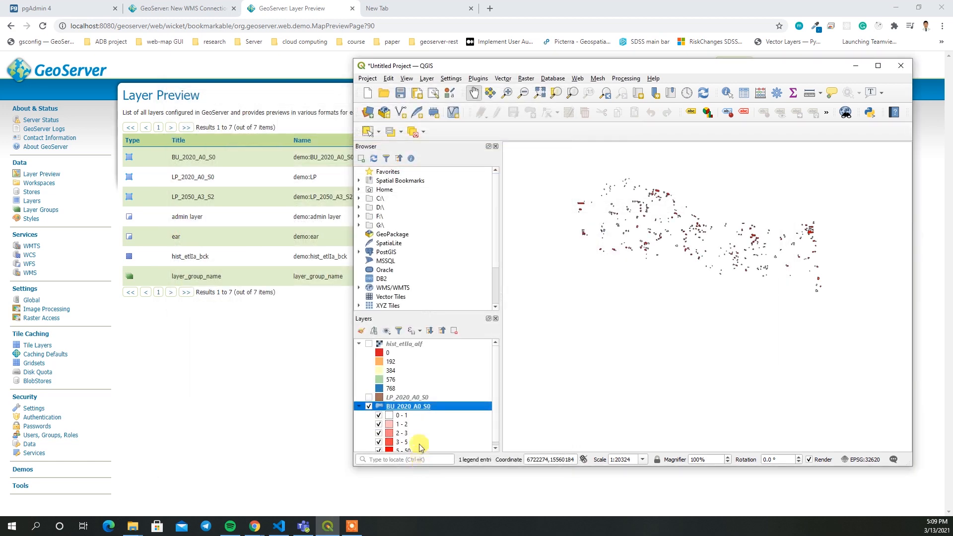
right_click(408, 410)
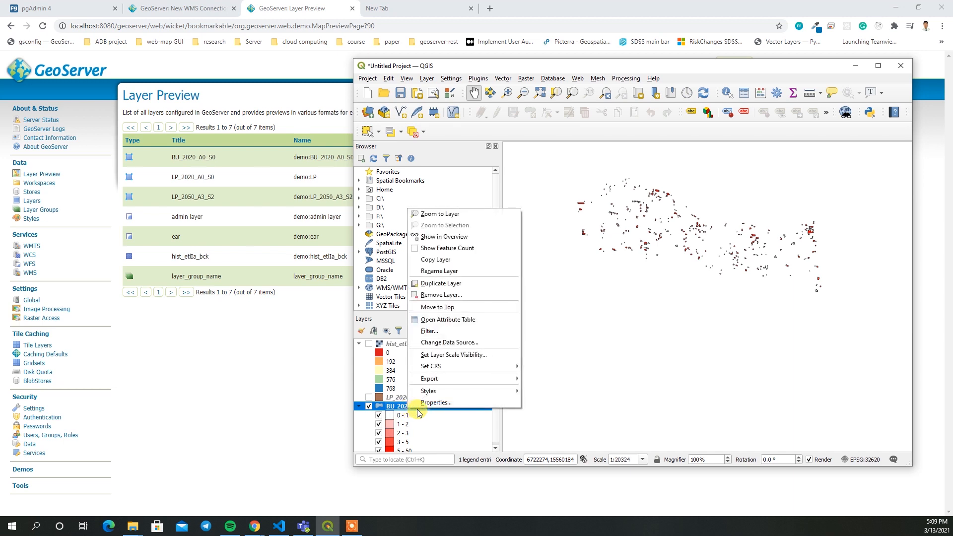
Step: In GeoServer, add a new style by uploading vector_style.sld from the Desktop and assign it to the demo workspace
click(264, 418)
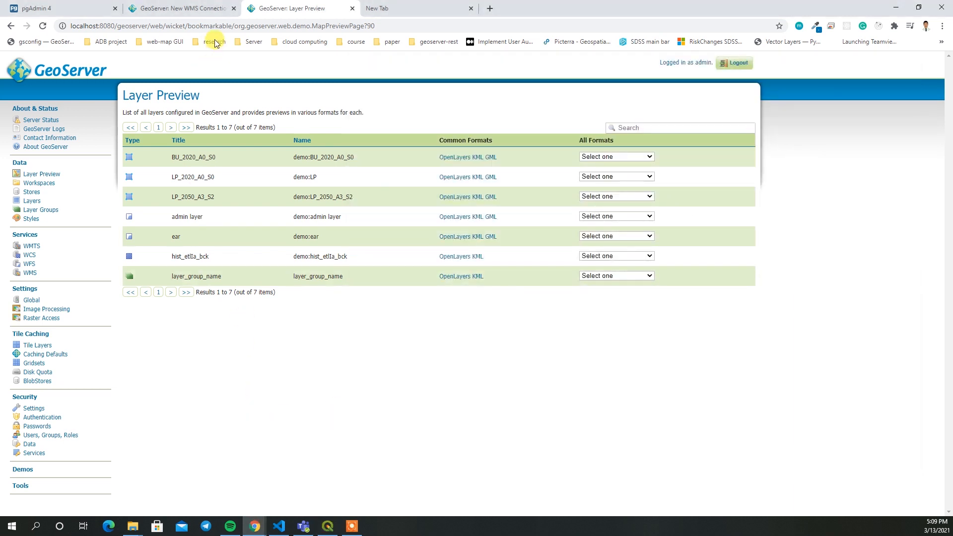
click(30, 219)
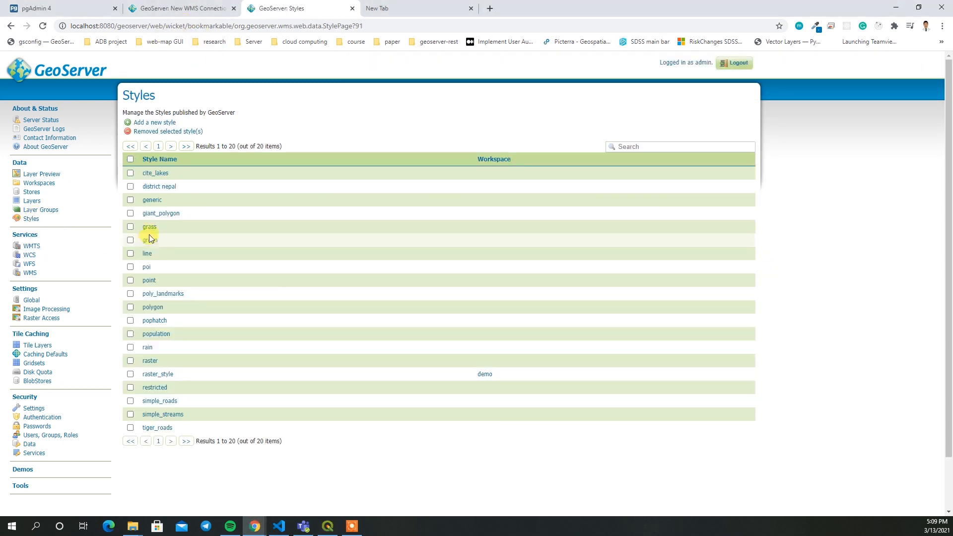
click(154, 124)
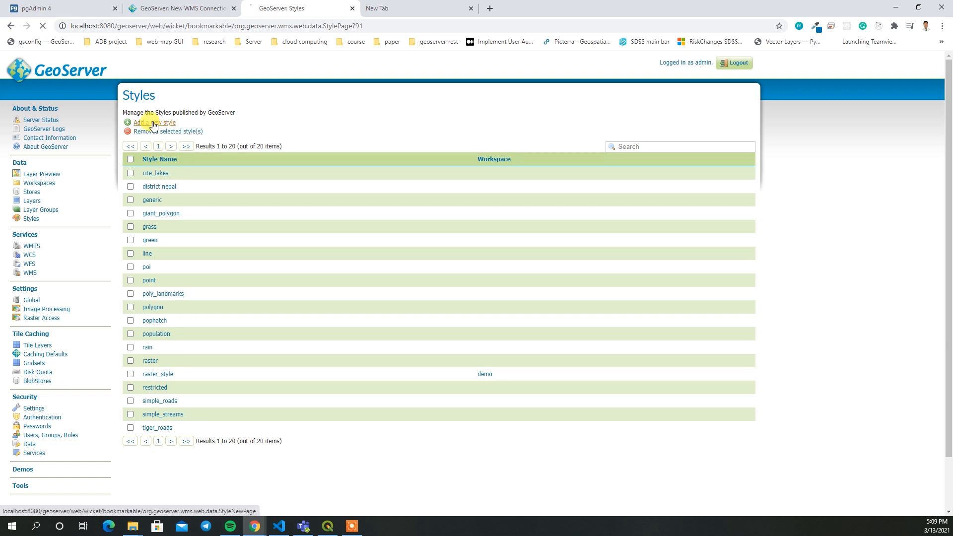
click(144, 306)
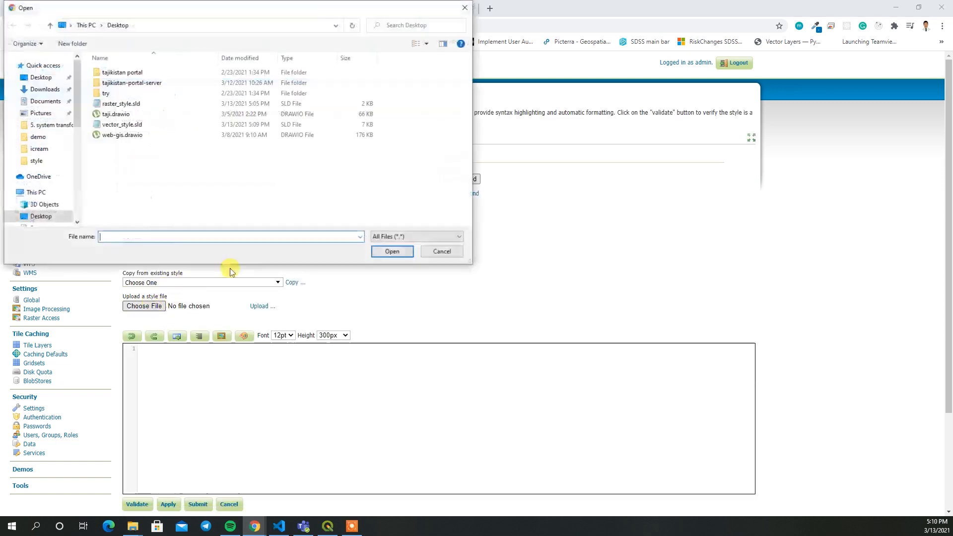
double_click(139, 125)
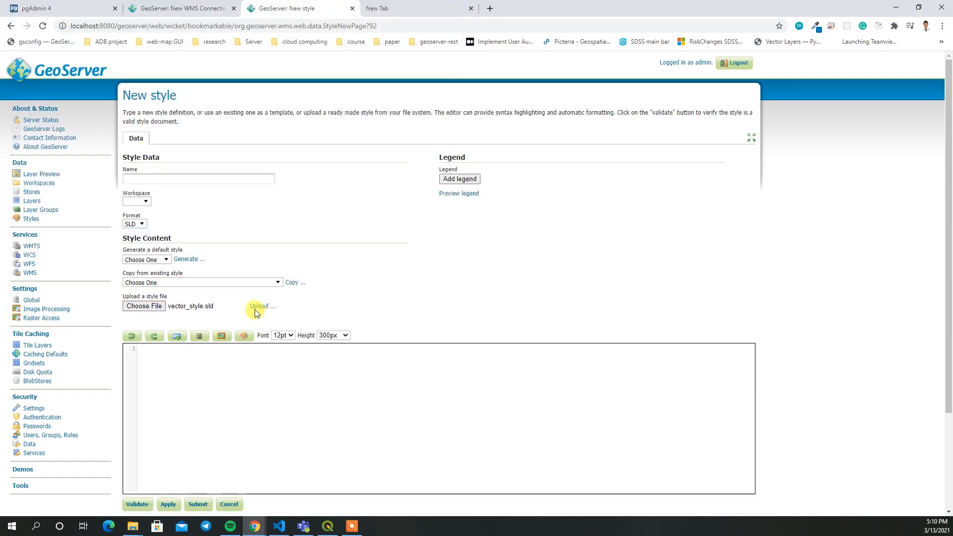
click(258, 306)
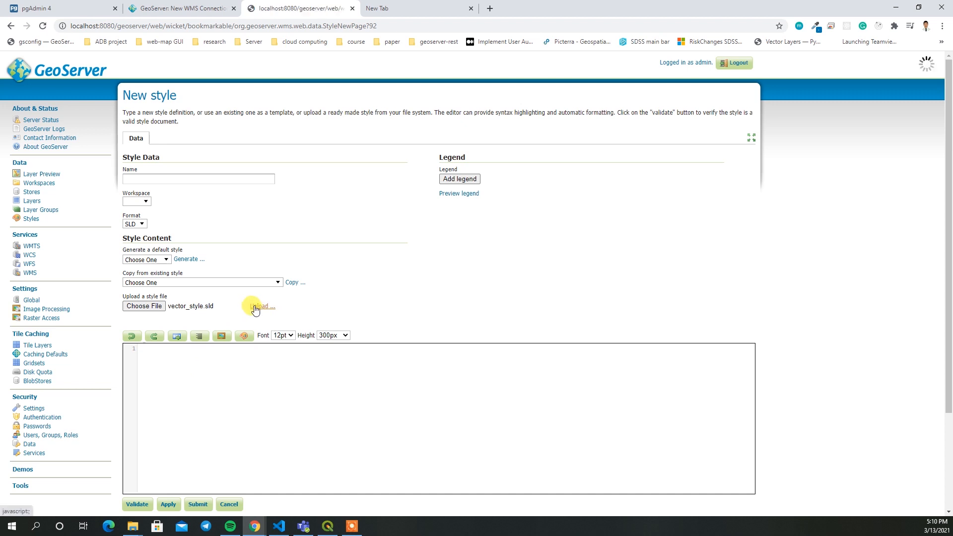
click(147, 202)
click(132, 229)
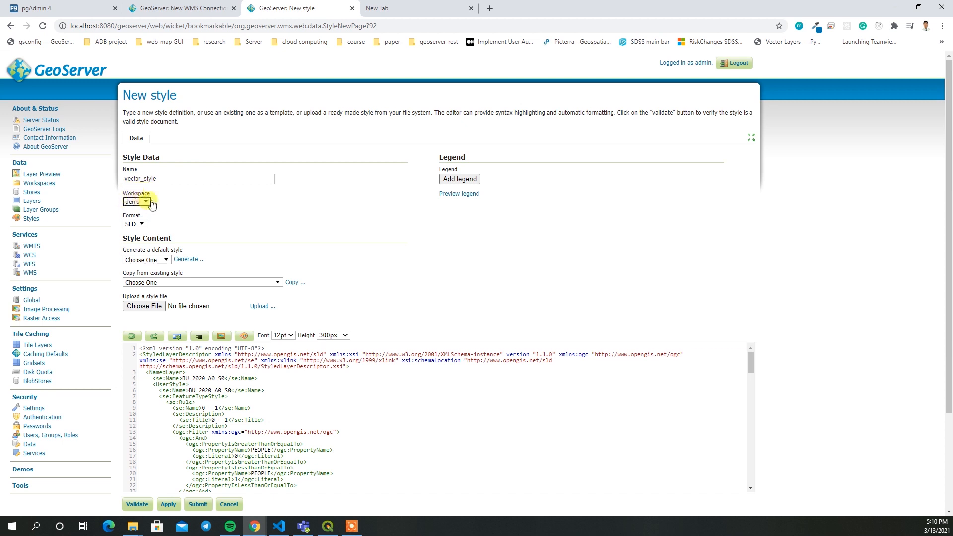
drag(158, 180, 130, 174)
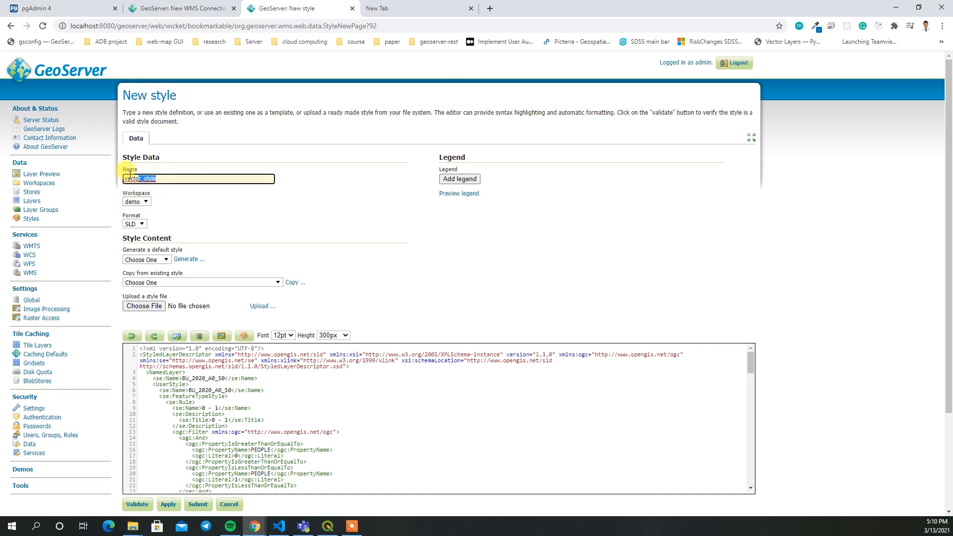
click(143, 193)
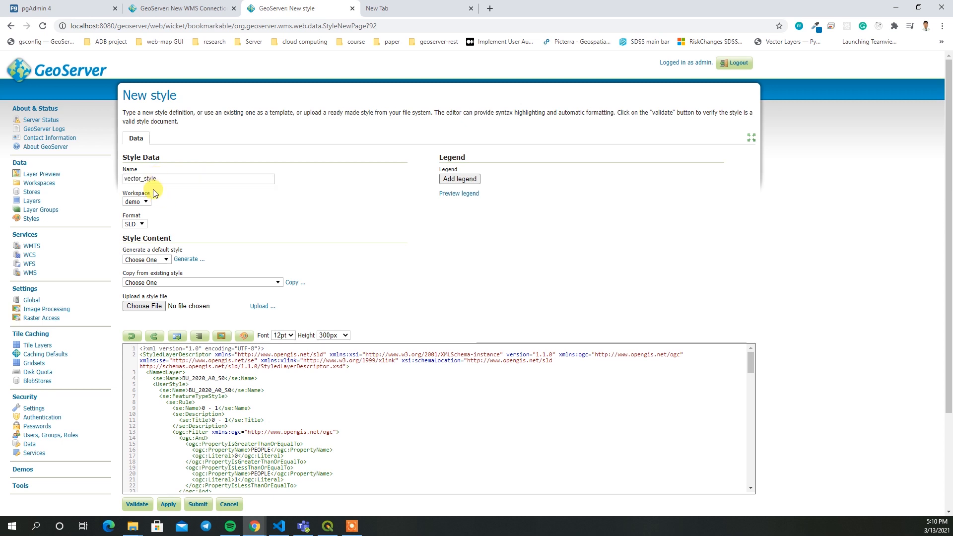
Step: Preview the vector_style legend, comparing it with the layer's classes in QGIS, and submit the new style in GeoServer
click(454, 195)
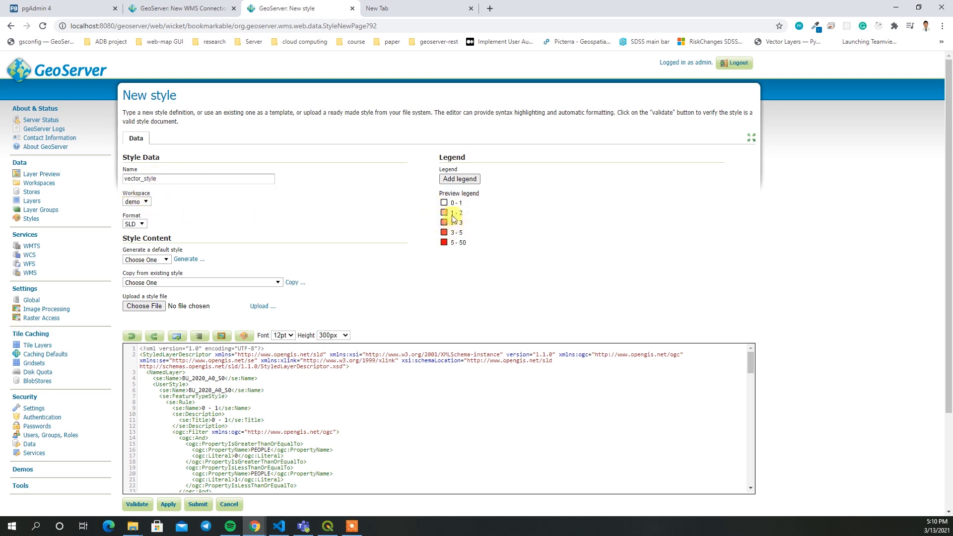
click(328, 526)
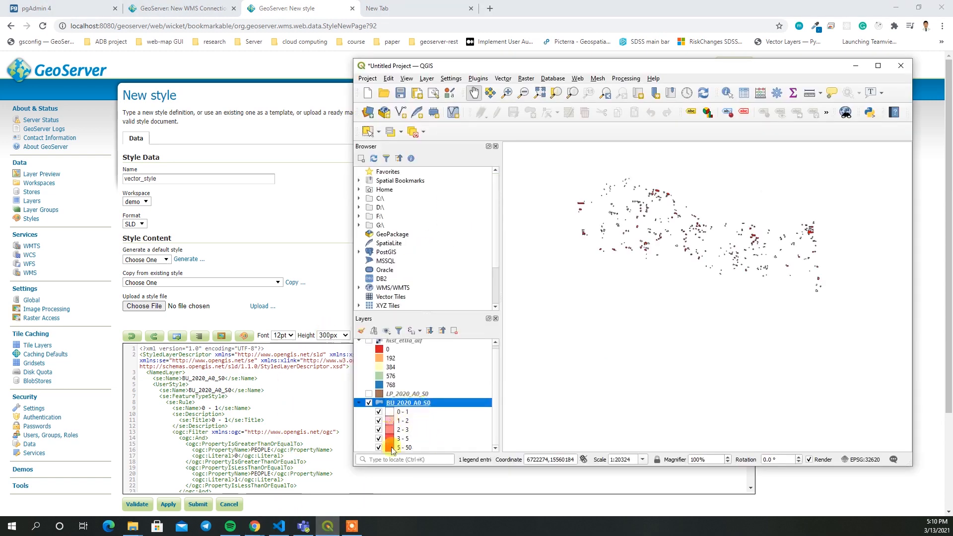
click(856, 66)
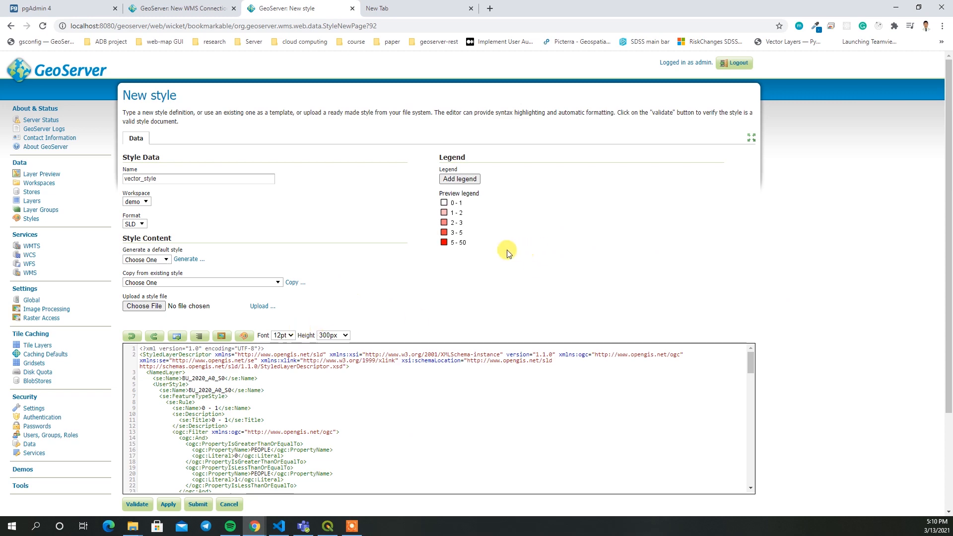
scroll(471, 264, down, 3)
click(198, 380)
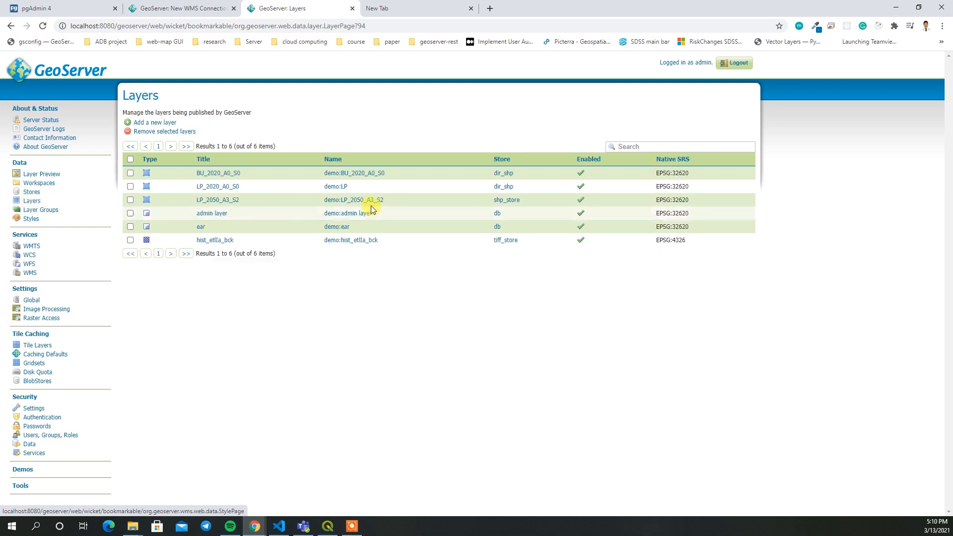
Step: Set the admin layer's default WMS style to demo:vector_style and save the layer
click(356, 217)
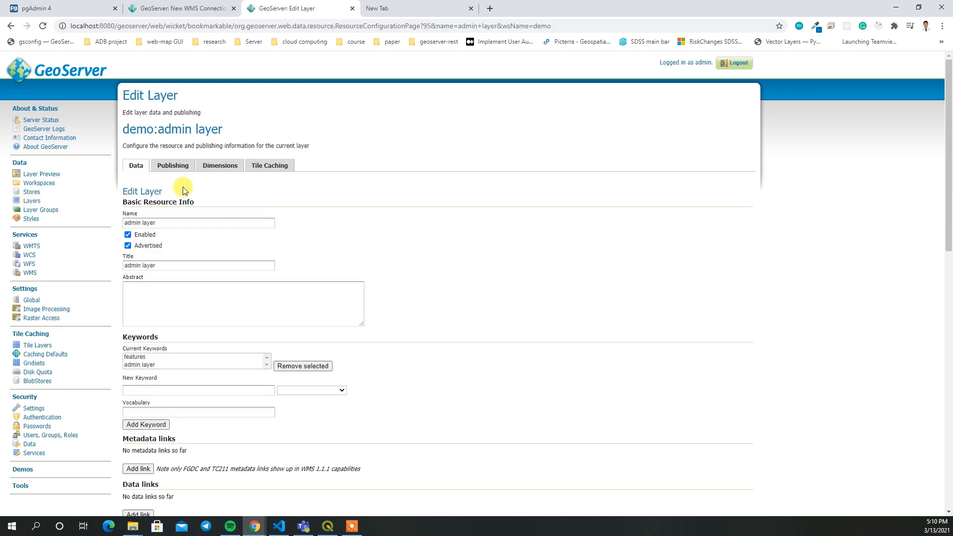
click(171, 165)
scroll(298, 244, down, 7)
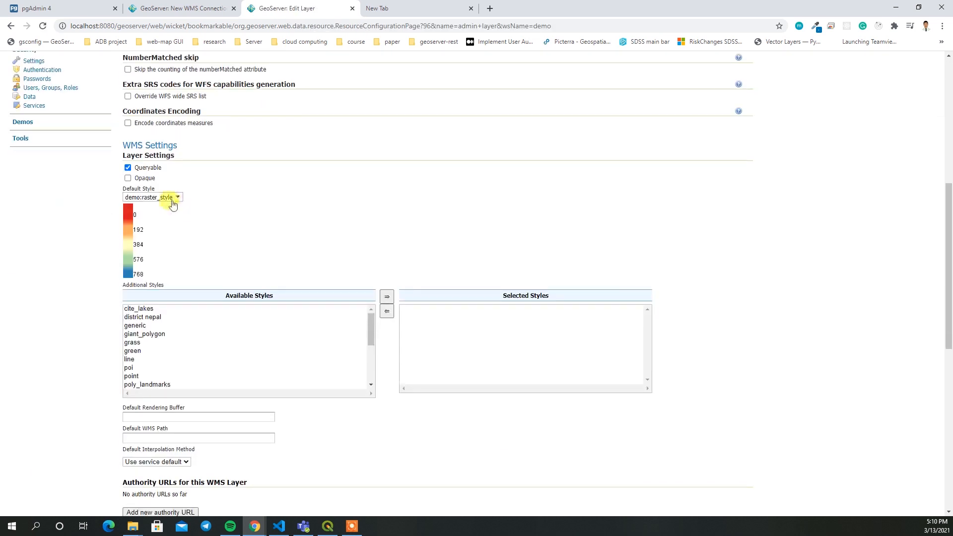
click(167, 197)
scroll(155, 315, down, 3)
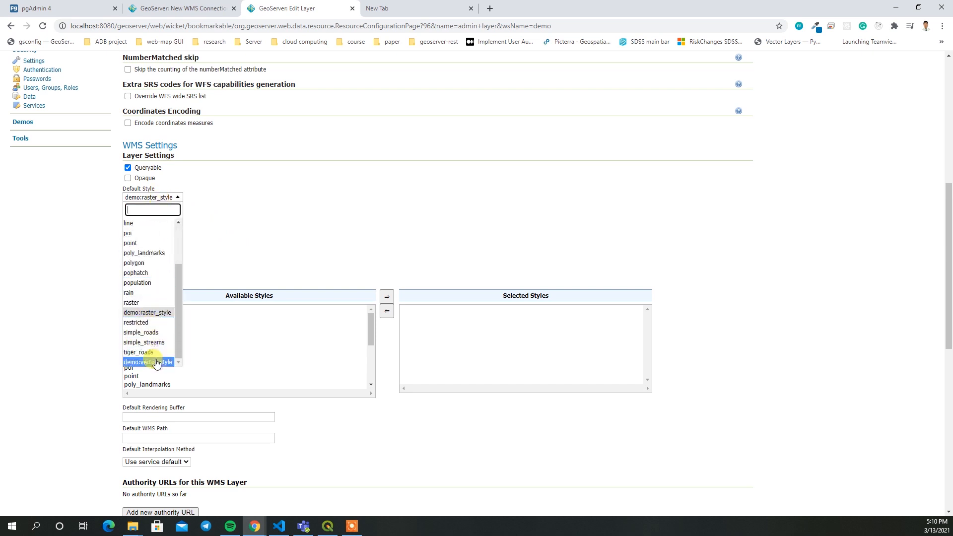
click(156, 365)
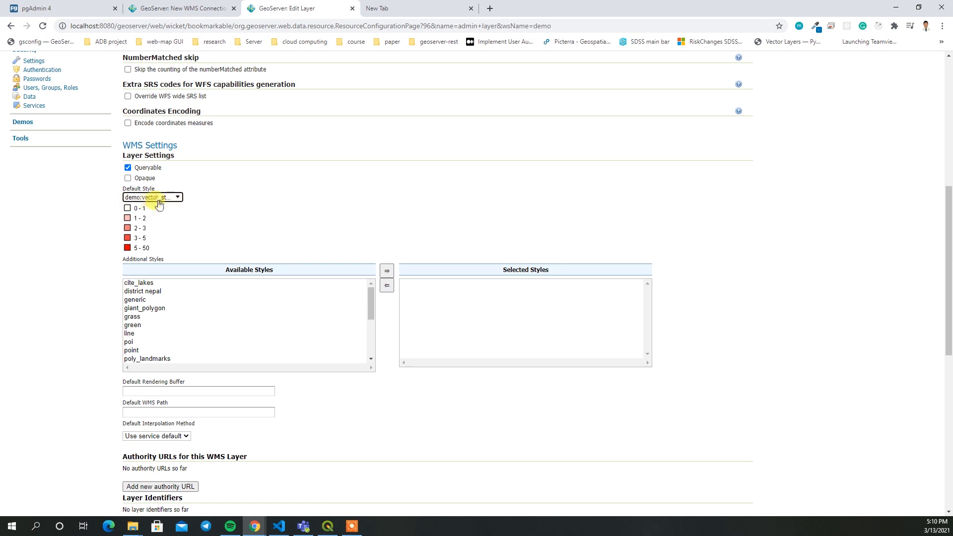
scroll(82, 317, down, 10)
click(132, 380)
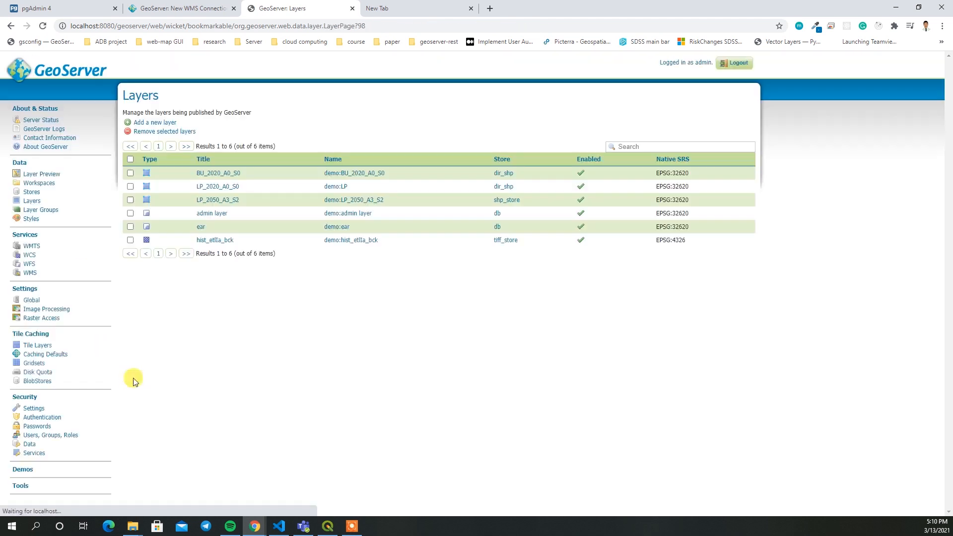
Step: Preview the admin layer in OpenLayers to check the vector style and query the attributes of a red building
click(43, 174)
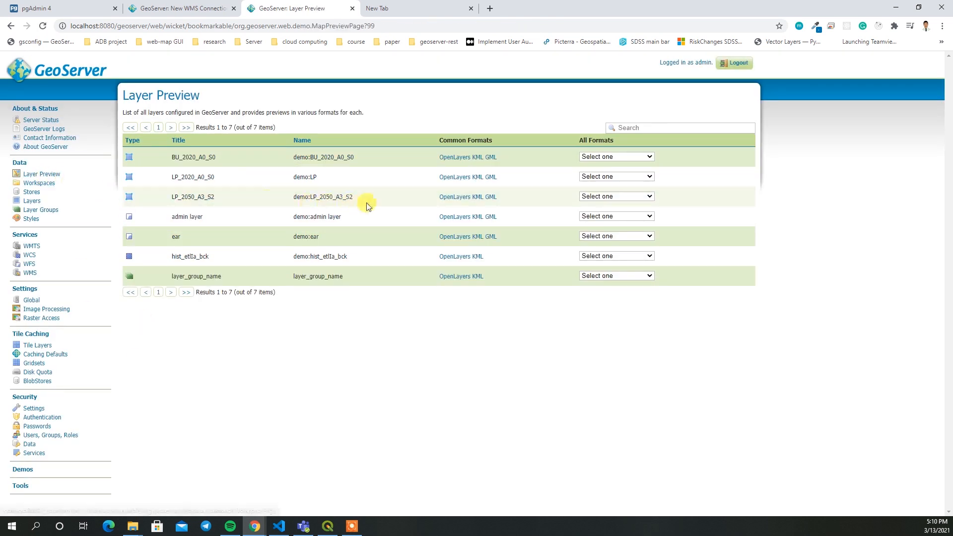
click(449, 217)
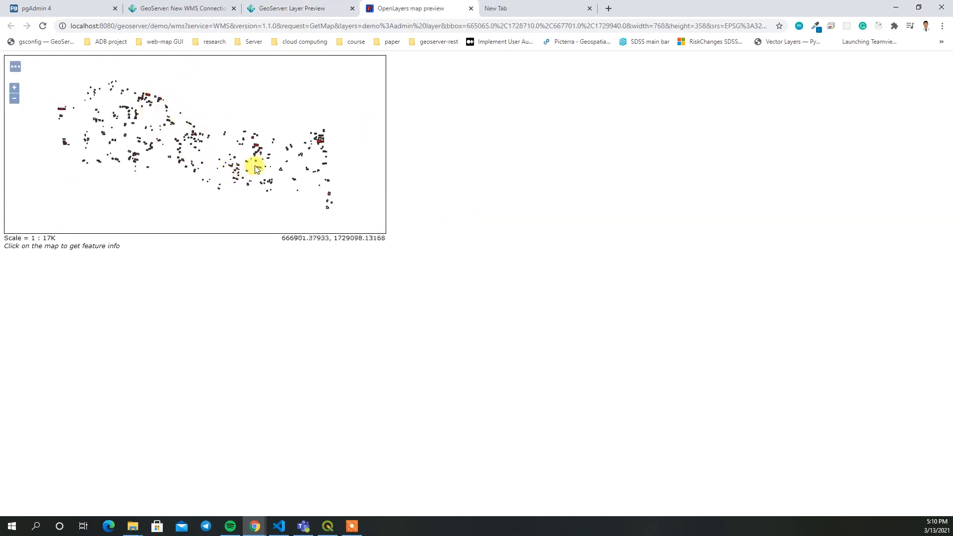
scroll(263, 160, up, 2)
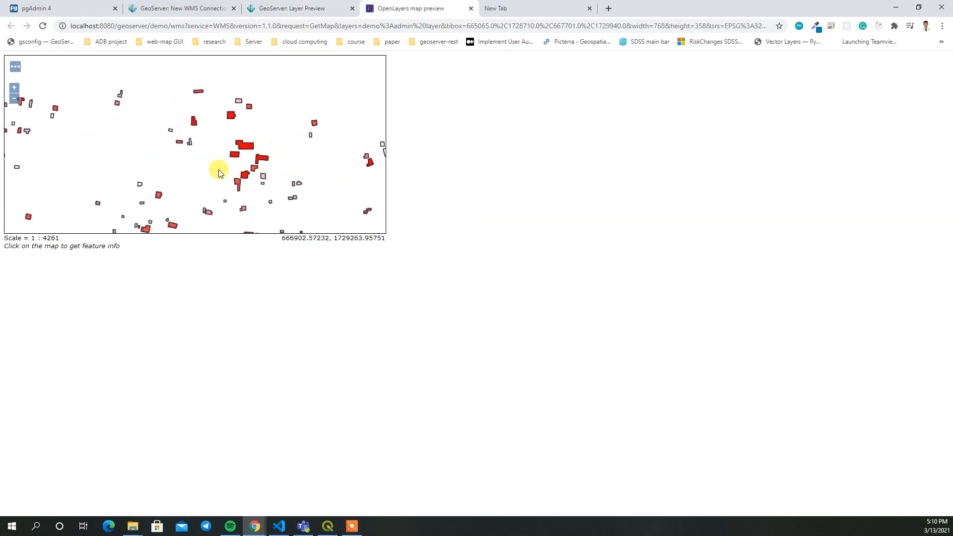
scroll(241, 155, down, 2)
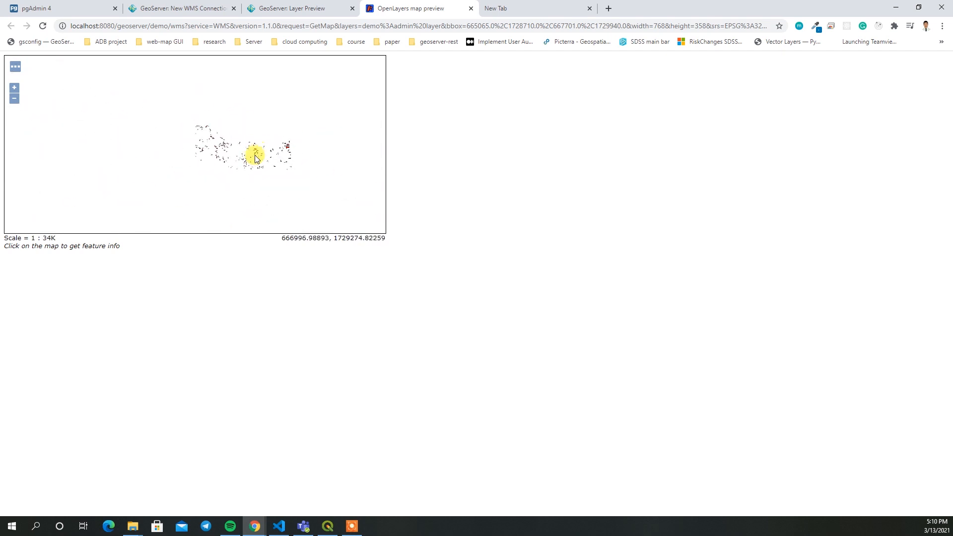
scroll(250, 151, up, 1)
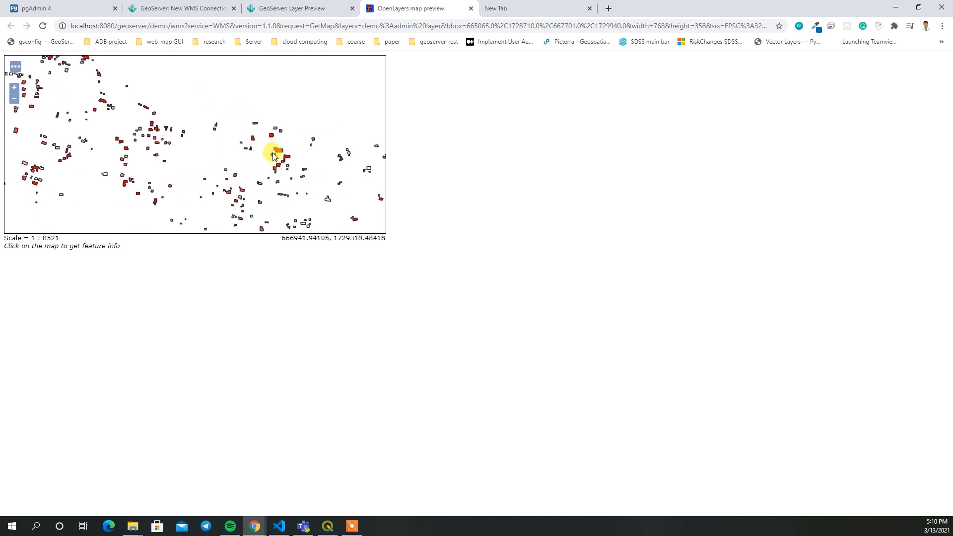
click(278, 154)
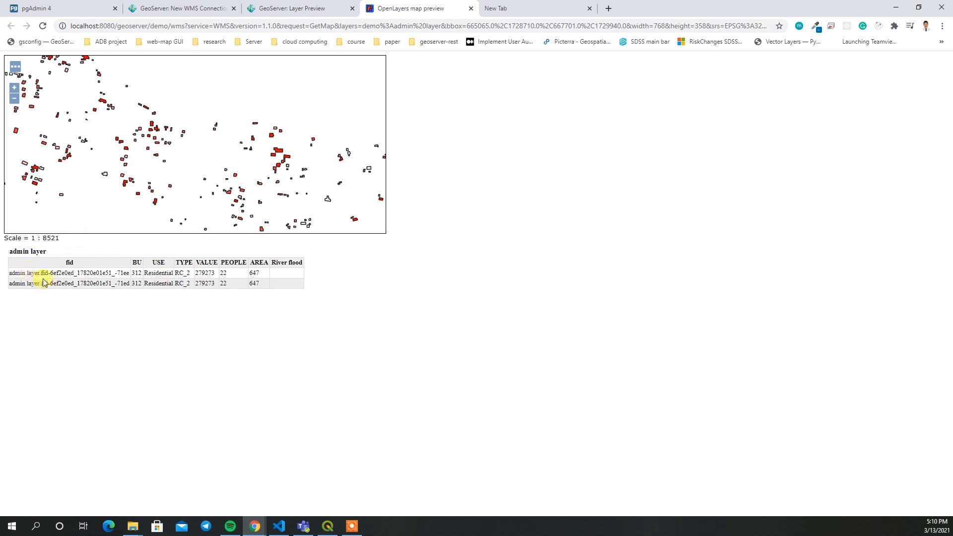
Step: Query another building's attributes in the admin layer preview, check the GetMap request in the URL, and close the preview
click(106, 173)
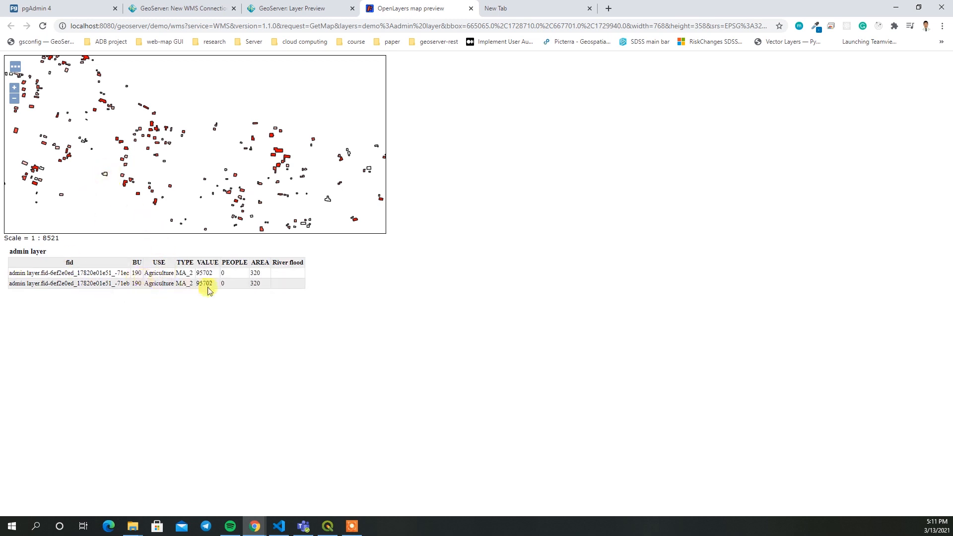
drag(323, 290, 9, 267)
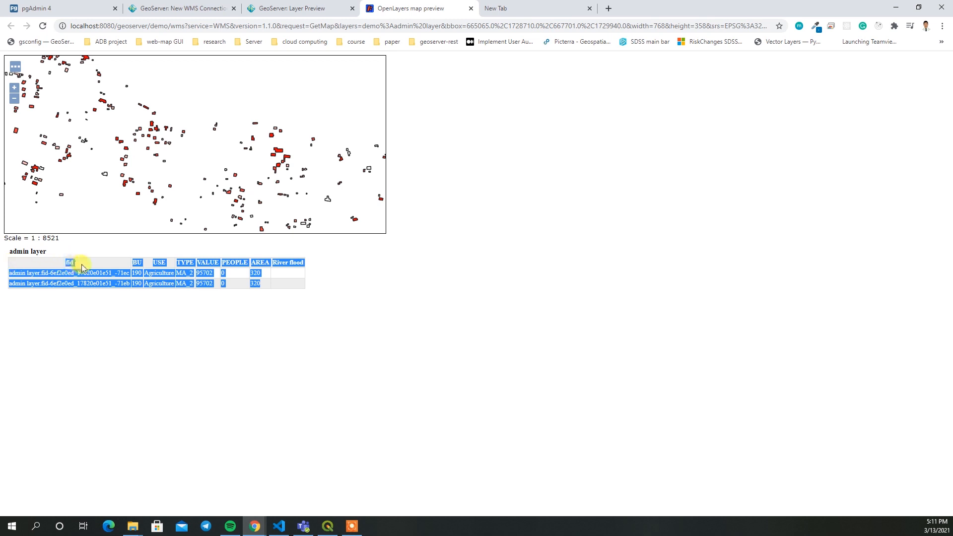
click(308, 294)
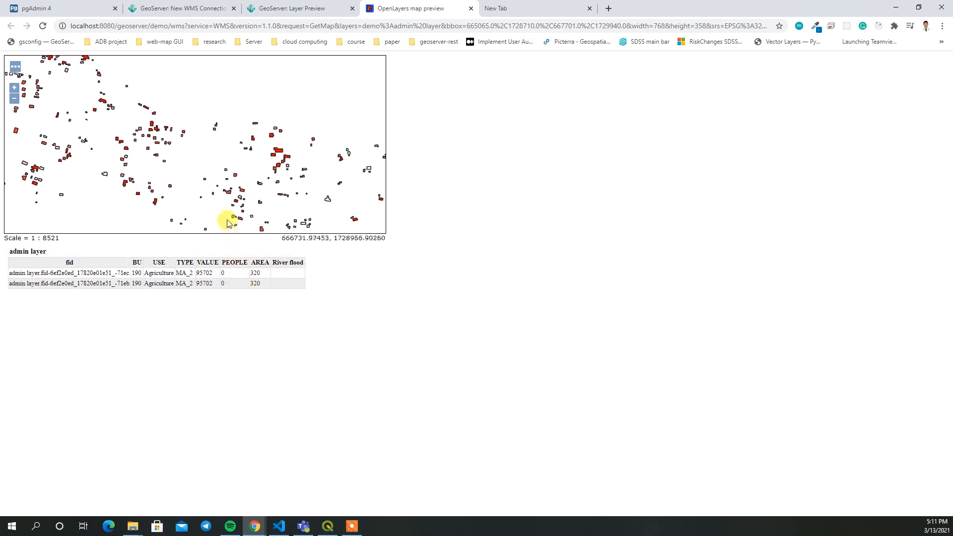
scroll(171, 143, down, 2)
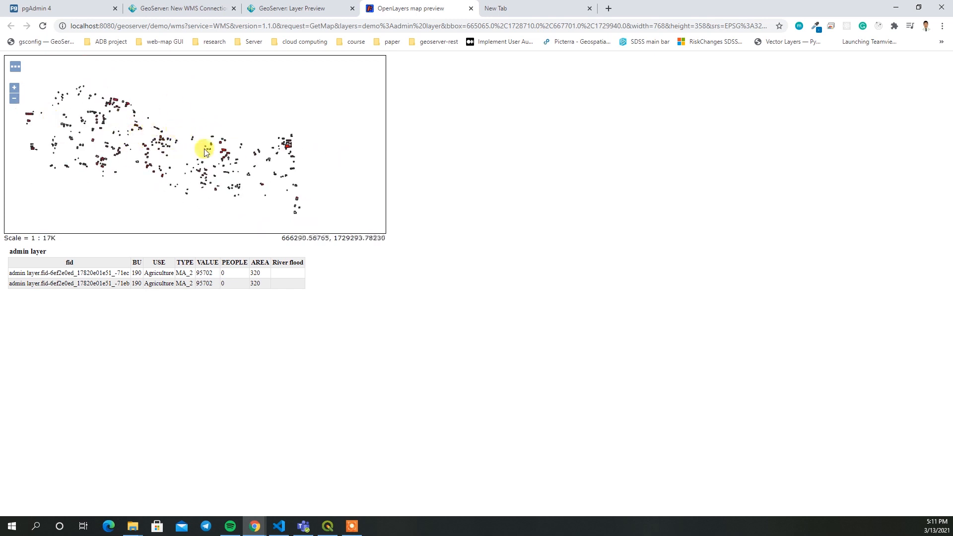
drag(311, 26, 334, 27)
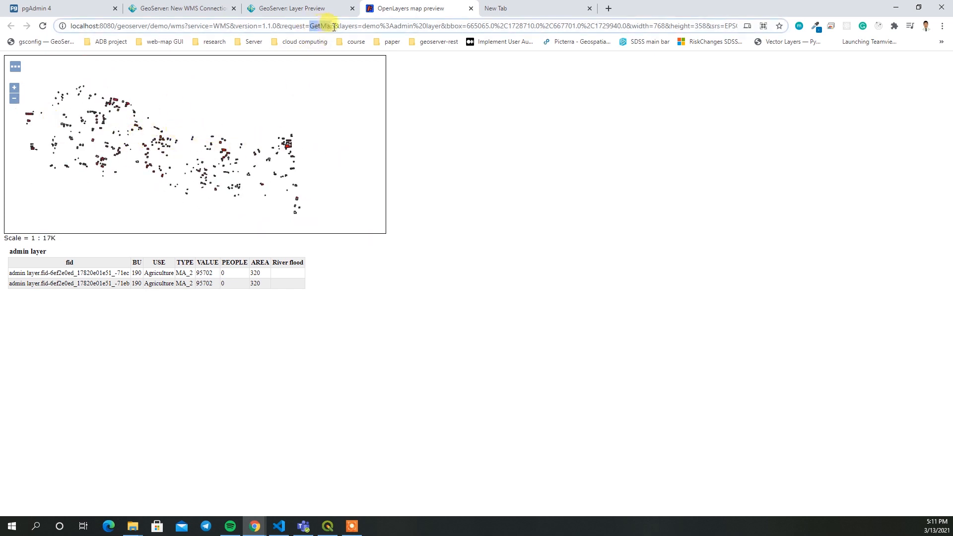
click(470, 8)
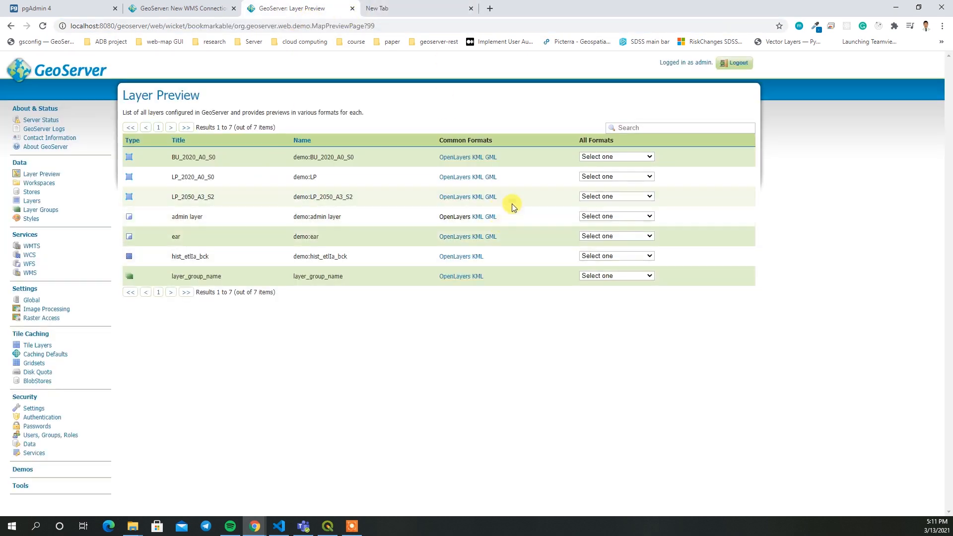
Step: Preview the LP_2020_A0_S0 and BU_2020_A0_S0 layers in OpenLayers, then close both previews
click(451, 178)
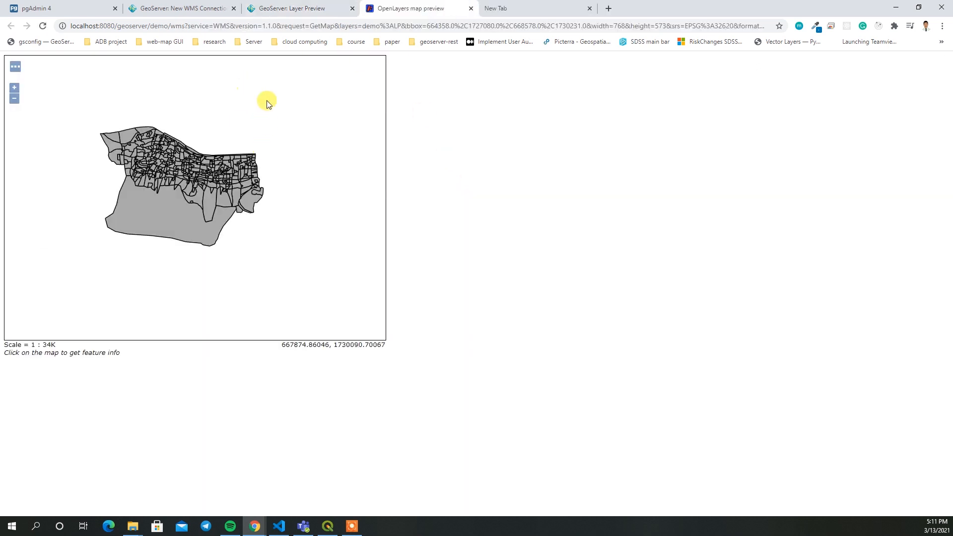
click(262, 8)
click(456, 158)
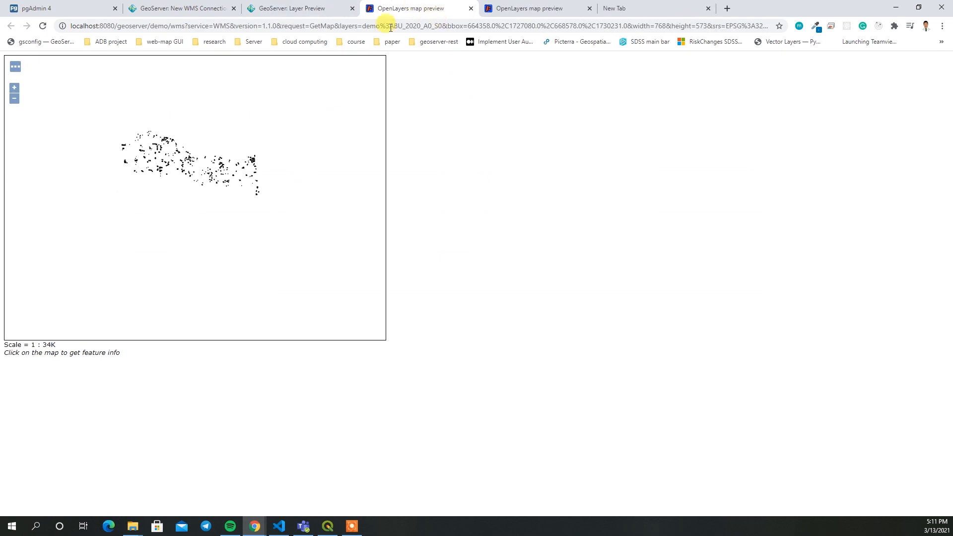
scroll(165, 164, up, 1)
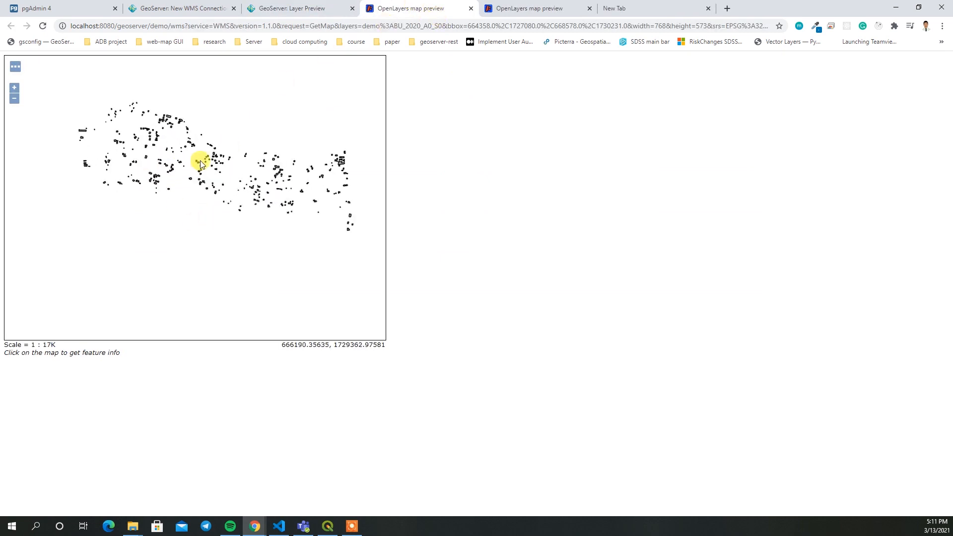
drag(213, 153, 183, 187)
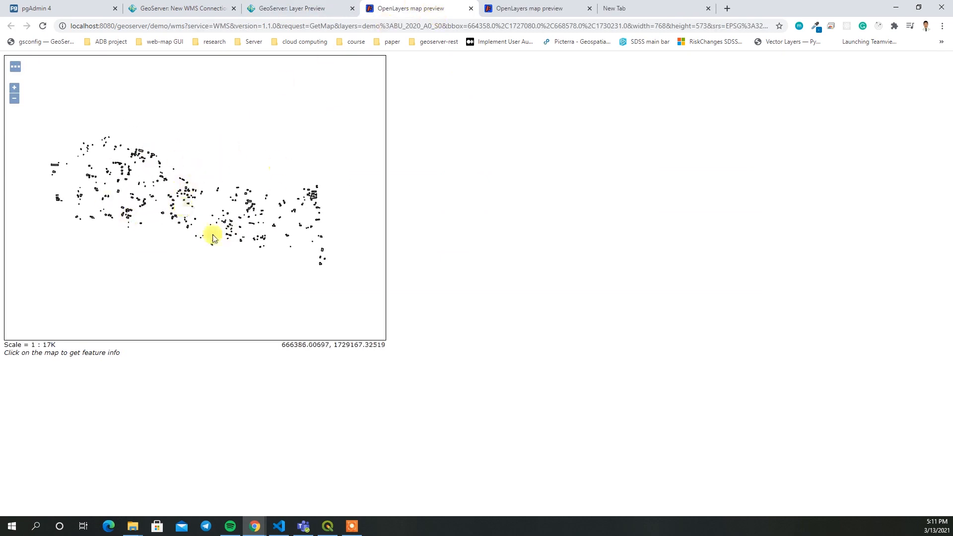
key(ctrl+shift+Tab)
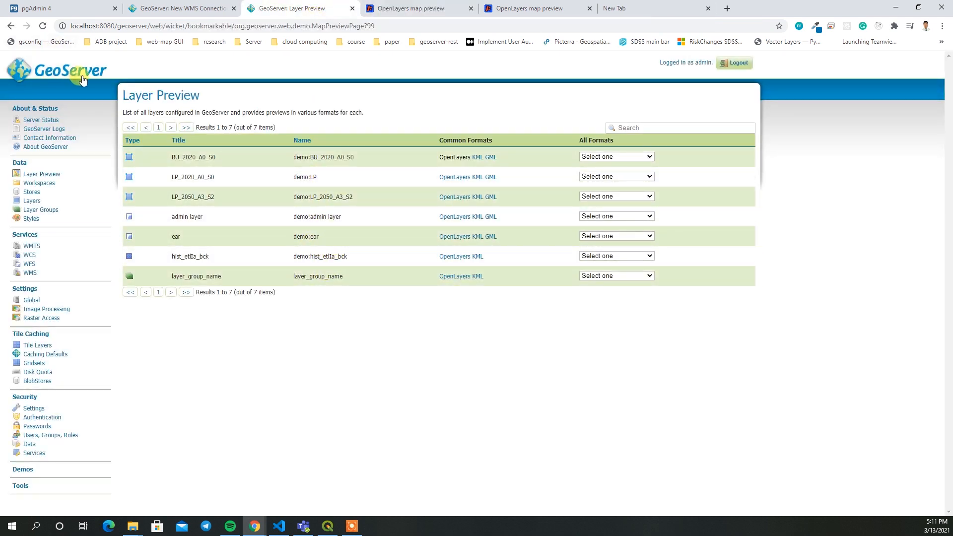
click(478, 11)
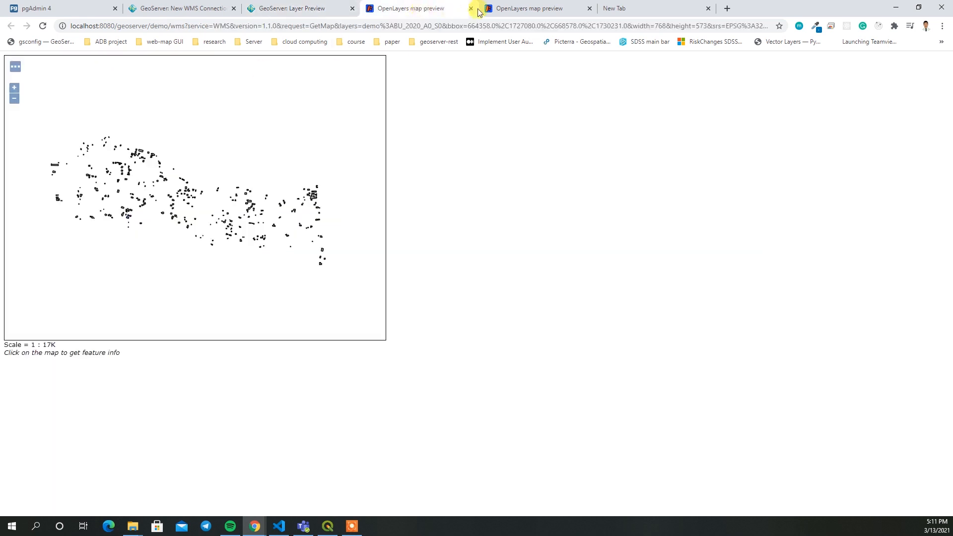
click(472, 9)
click(472, 9)
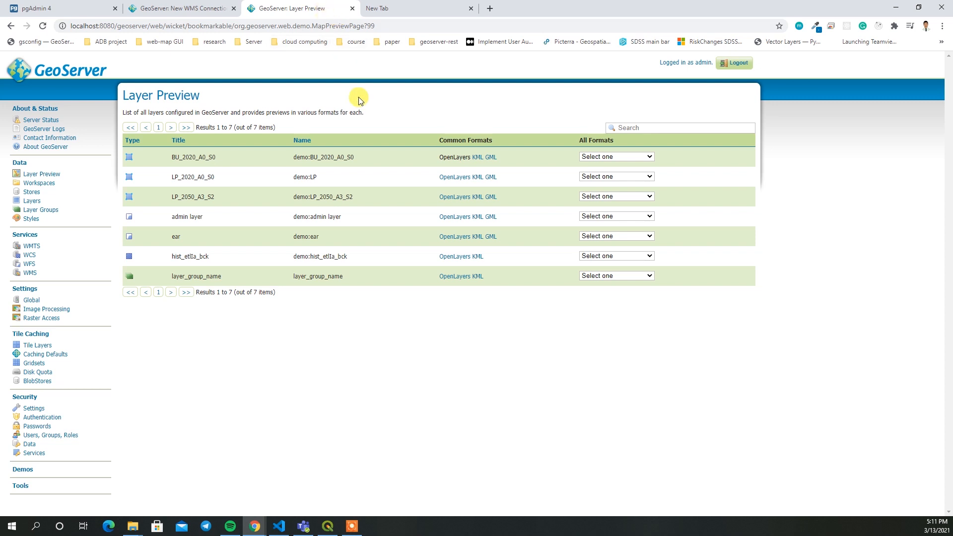
Step: Output BU_2020_A0_S0 as GeoJSON through WFS and examine the returned features and the service name in the request URL
click(615, 156)
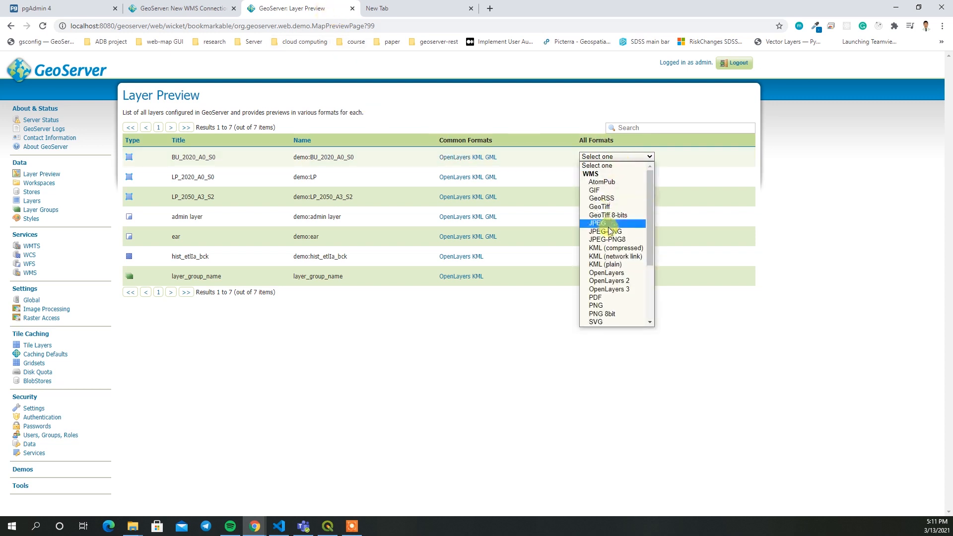
scroll(611, 282, down, 3)
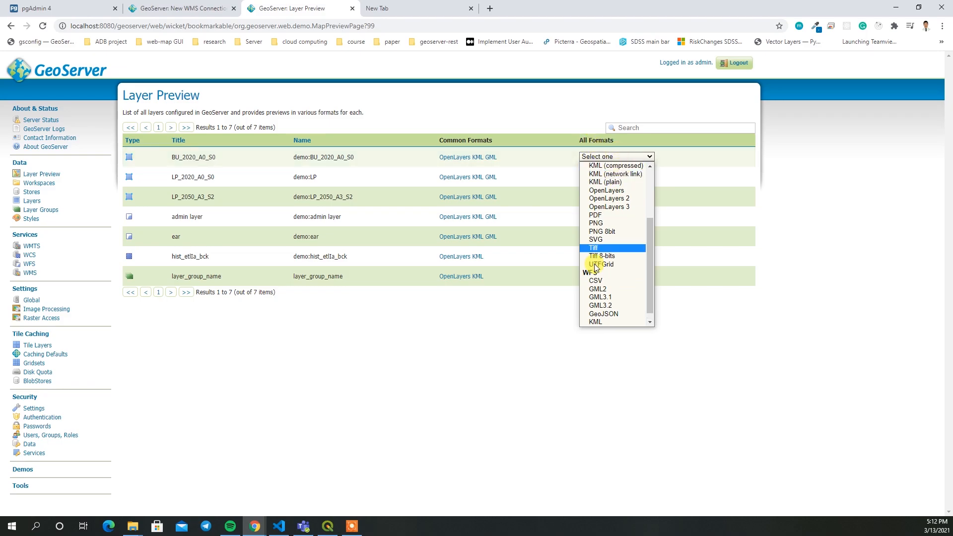
scroll(612, 308, down, 1)
click(610, 307)
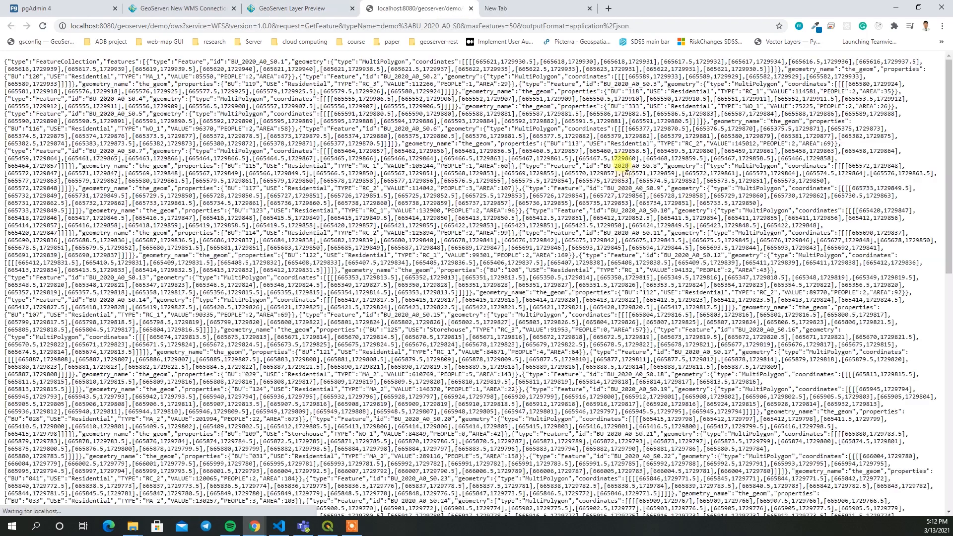
scroll(401, 206, down, 10)
scroll(412, 239, up, 10)
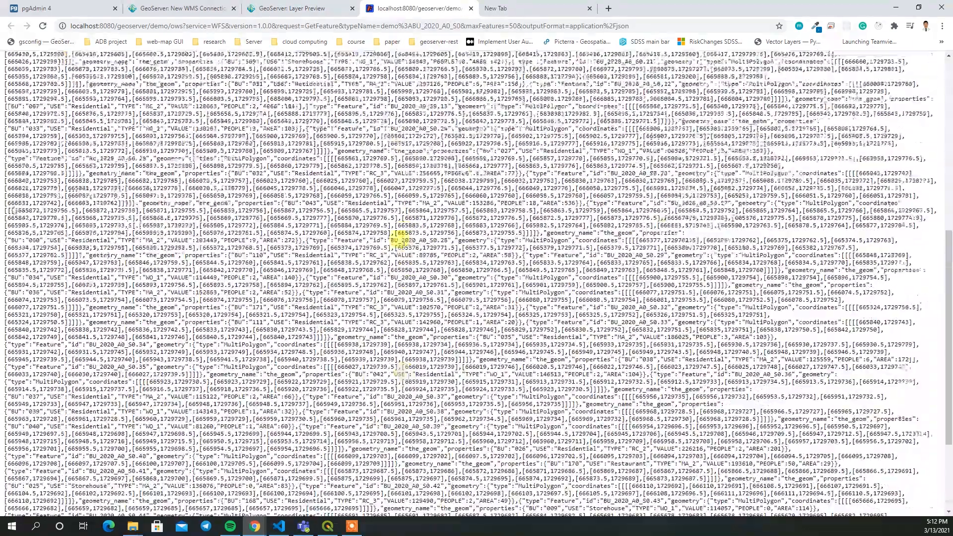
scroll(407, 237, down, 10)
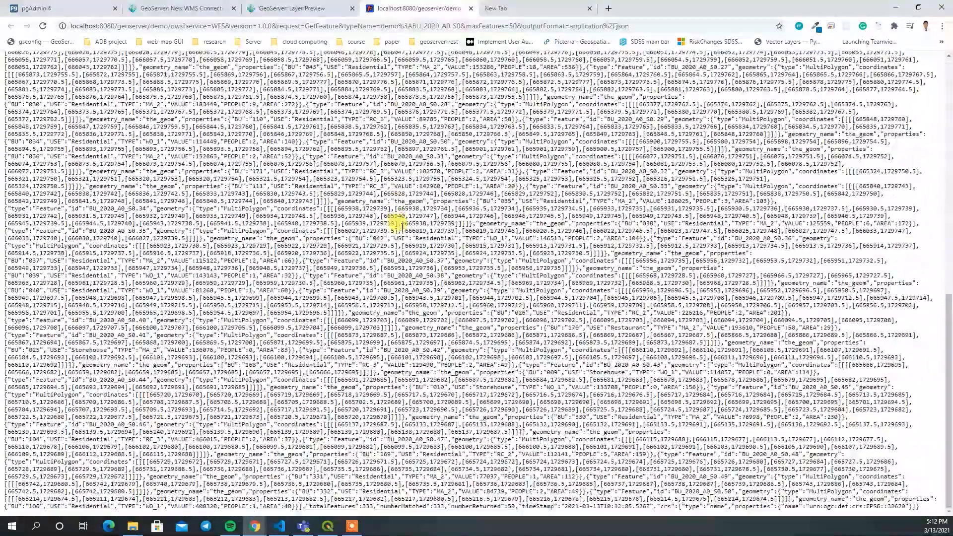
drag(949, 341, 830, 105)
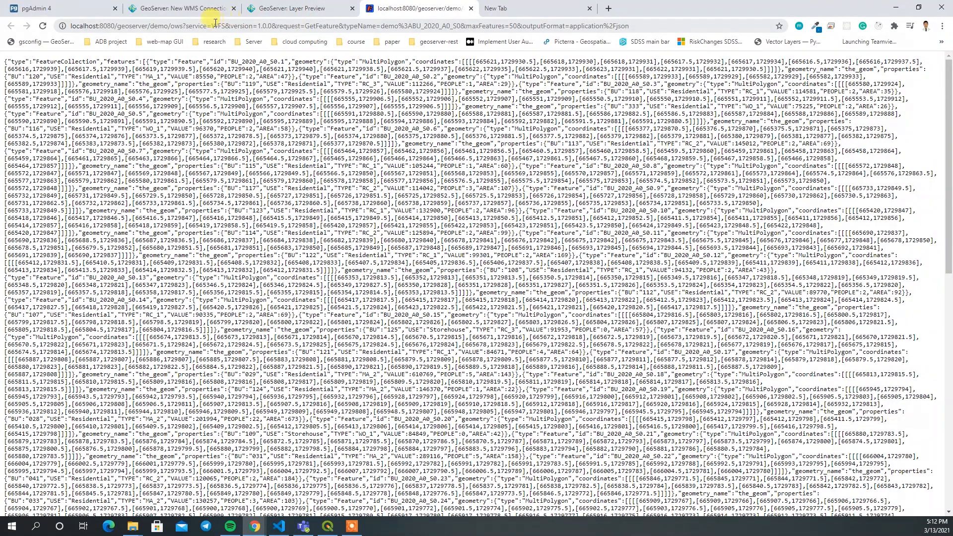
drag(211, 24, 223, 25)
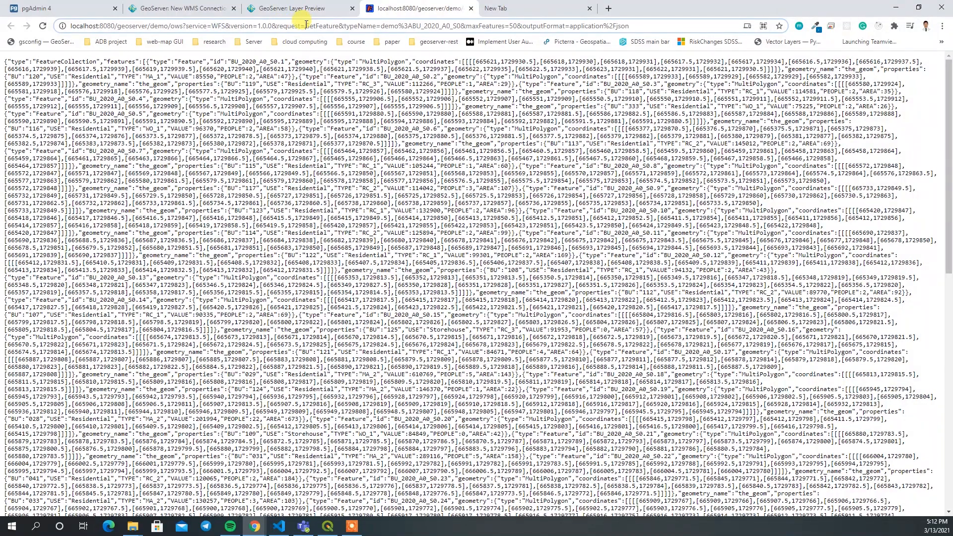
Step: Download BU_2020_A0_S0 as CSV from the layer preview list, review the file's rows in Excel, and close it
click(326, 6)
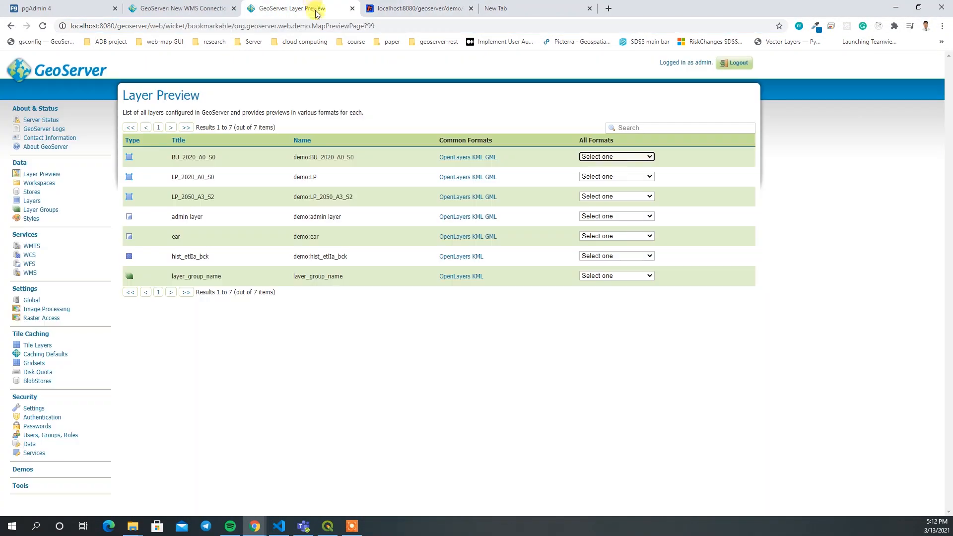
click(612, 158)
scroll(610, 282, down, 5)
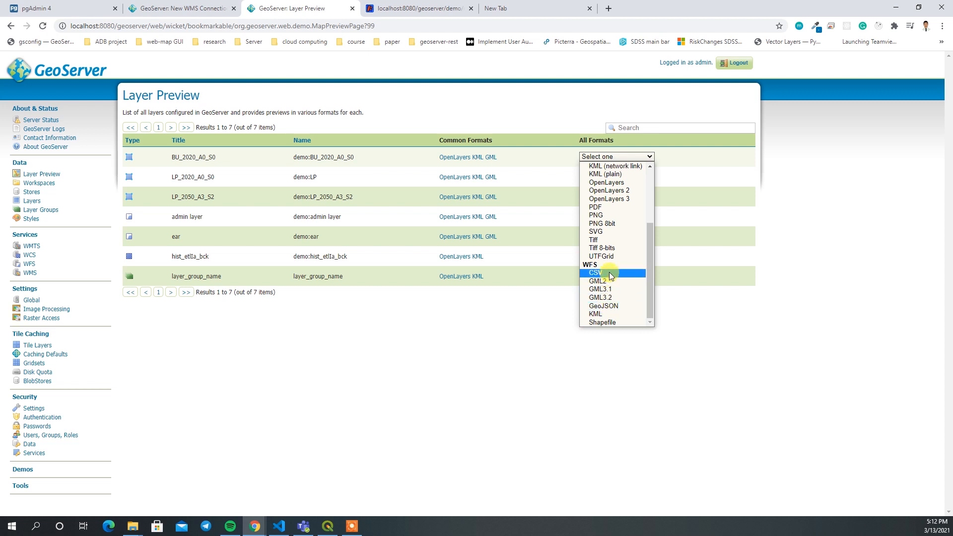
click(609, 273)
click(85, 511)
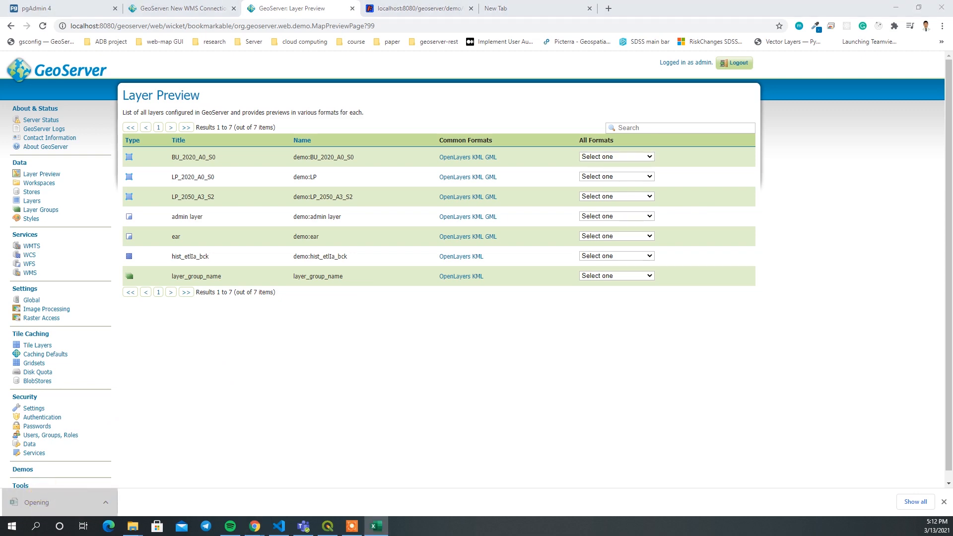
scroll(351, 303, down, 7)
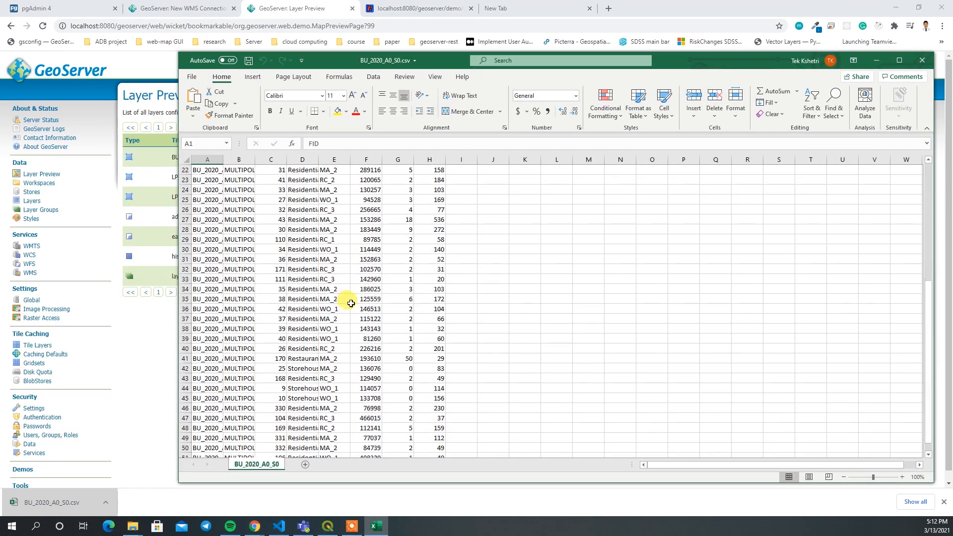
scroll(351, 304, up, 7)
click(916, 60)
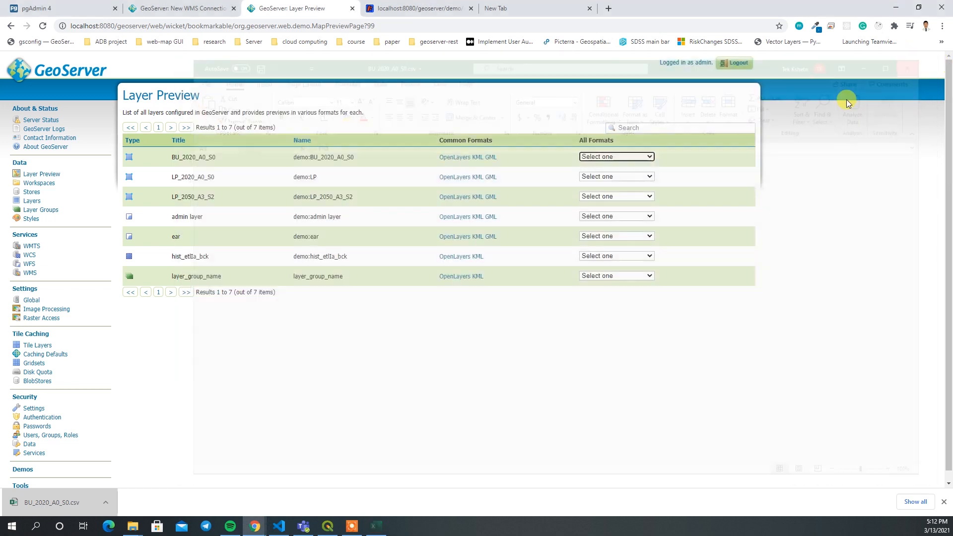
Step: Download BU_2020_A0_S0 as a Shapefile through WFS and dismiss the browser's download notice
click(650, 158)
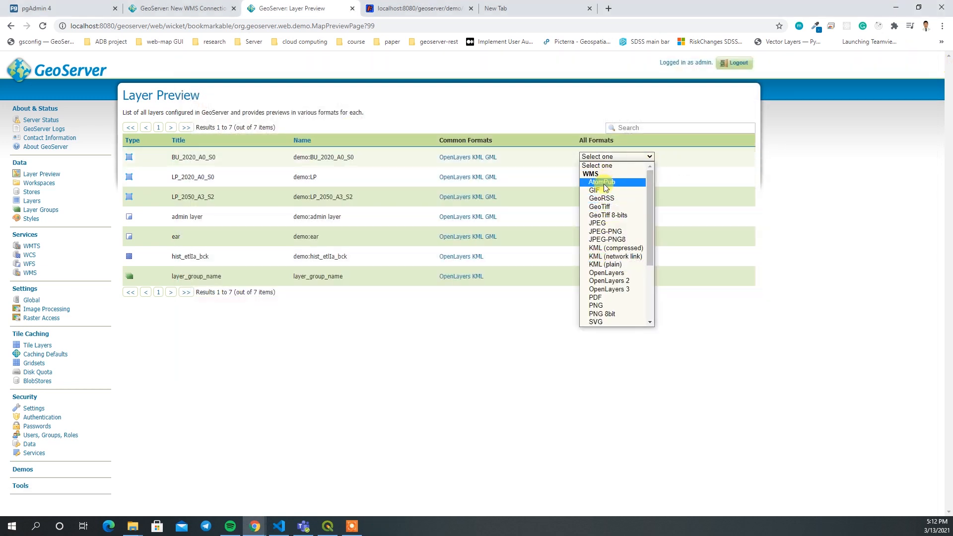
scroll(606, 278, down, 3)
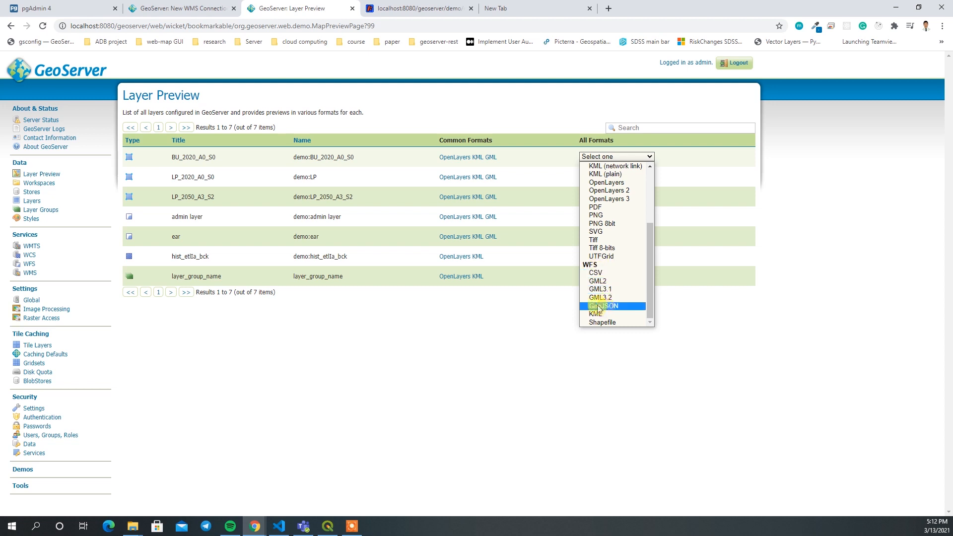
click(607, 321)
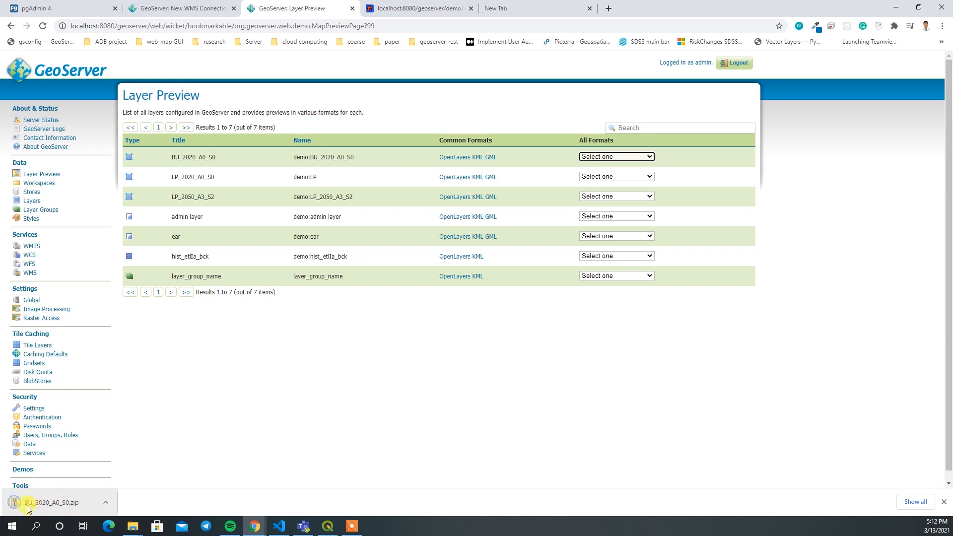
click(943, 502)
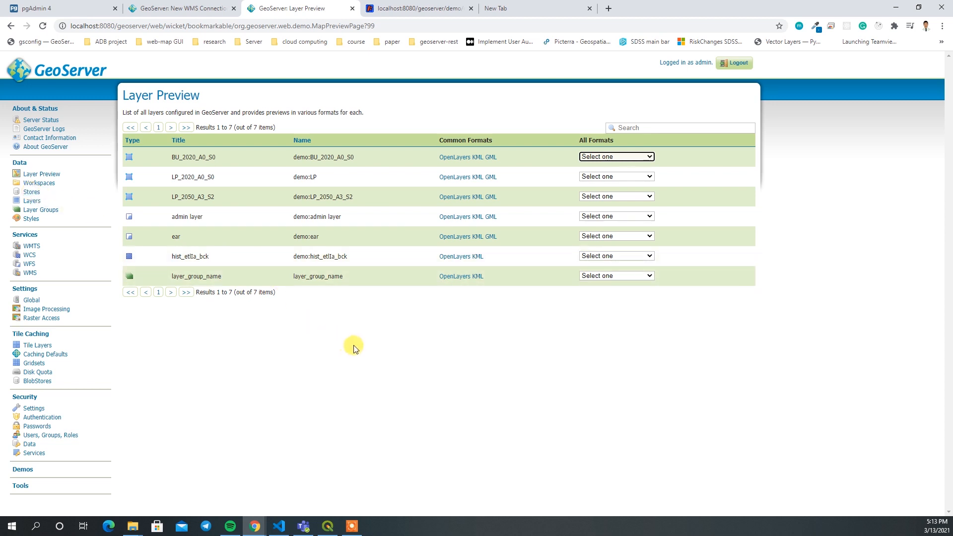
Step: Review the data source types available for a new store, then return to the layer preview list
click(26, 193)
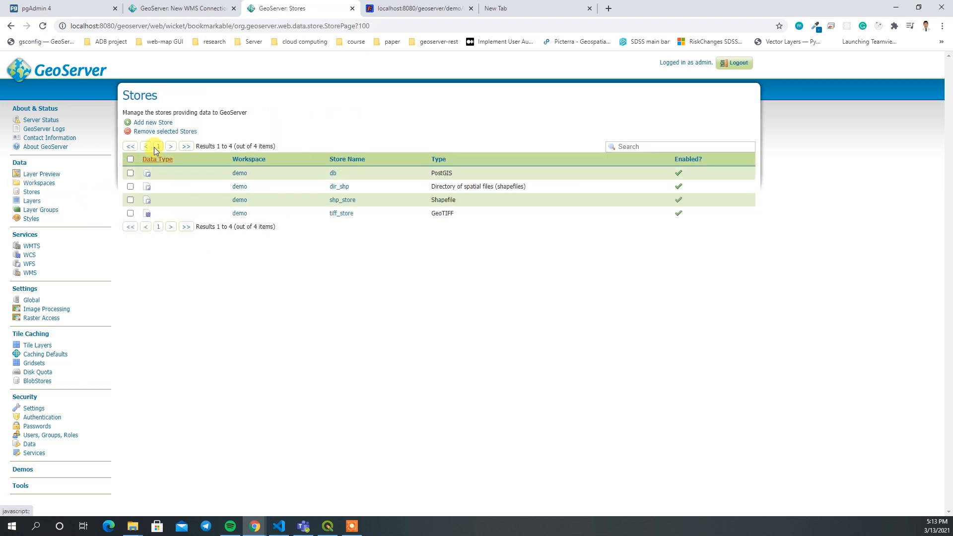
click(154, 125)
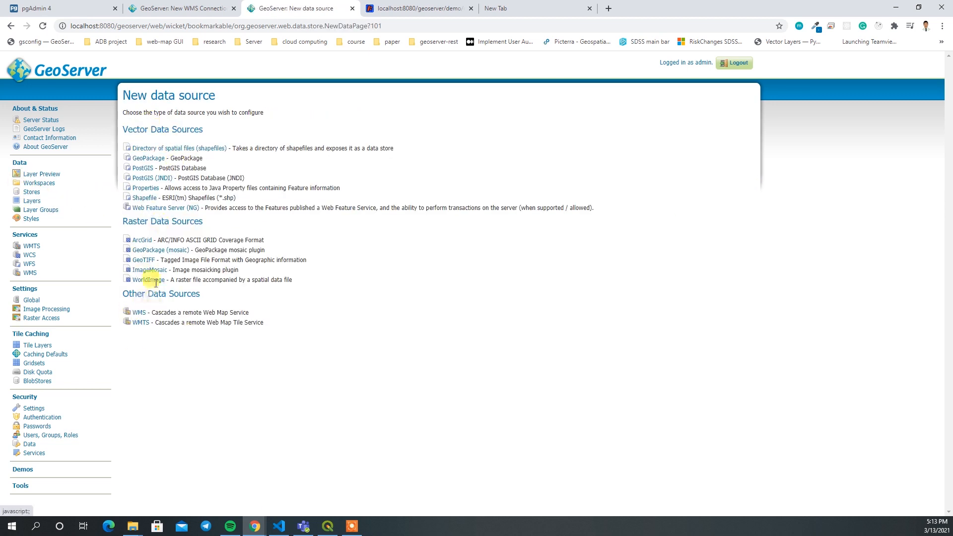
click(39, 175)
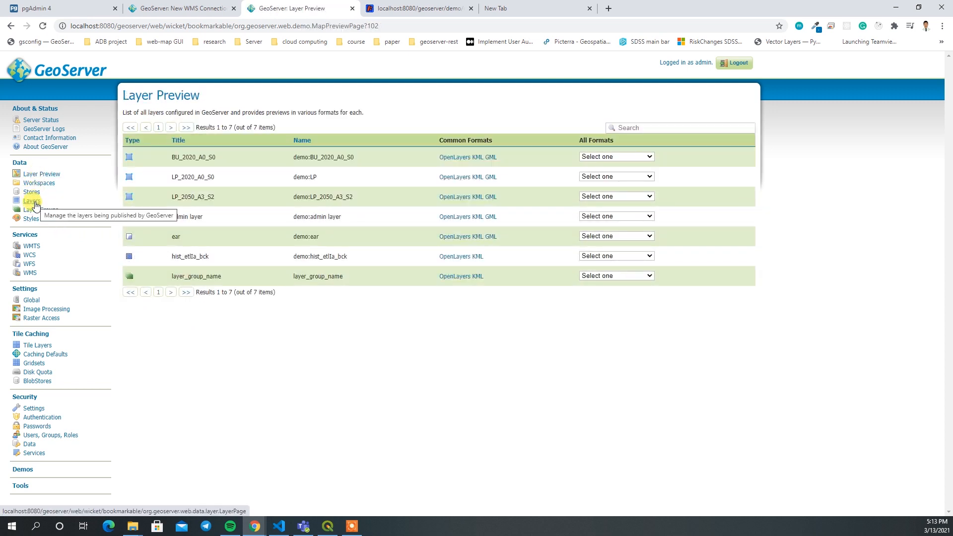